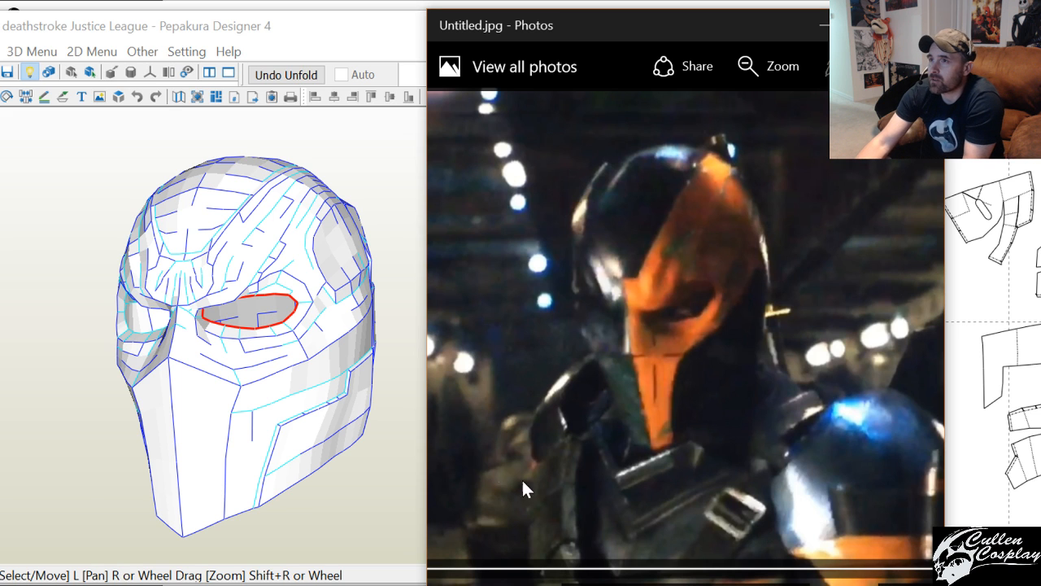
Switch from the reference photo to Pepakura Designer and bring the helmet's 2D pattern layout into view
left_click(401, 26)
right_click_drag(607, 260, 642, 424)
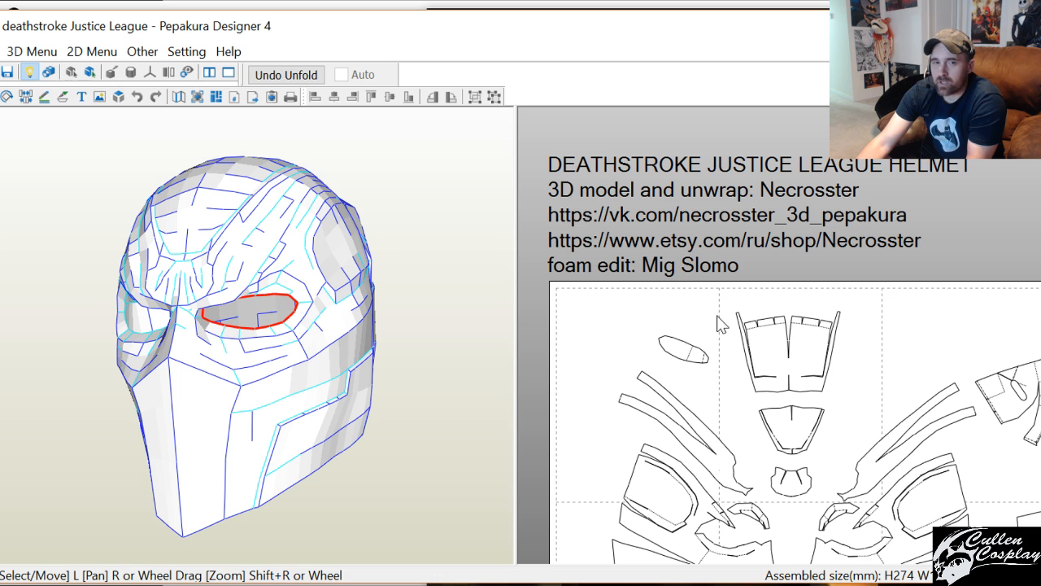
Show the flaps on the helmet's pattern pieces, and hide them again
left_click(92, 52)
left_click(127, 148)
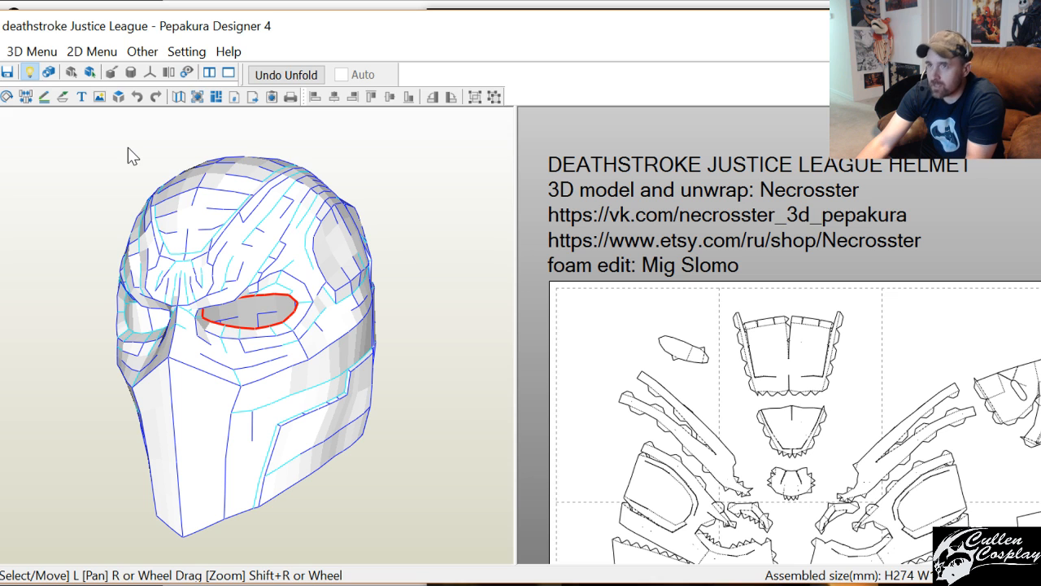
left_click(88, 51)
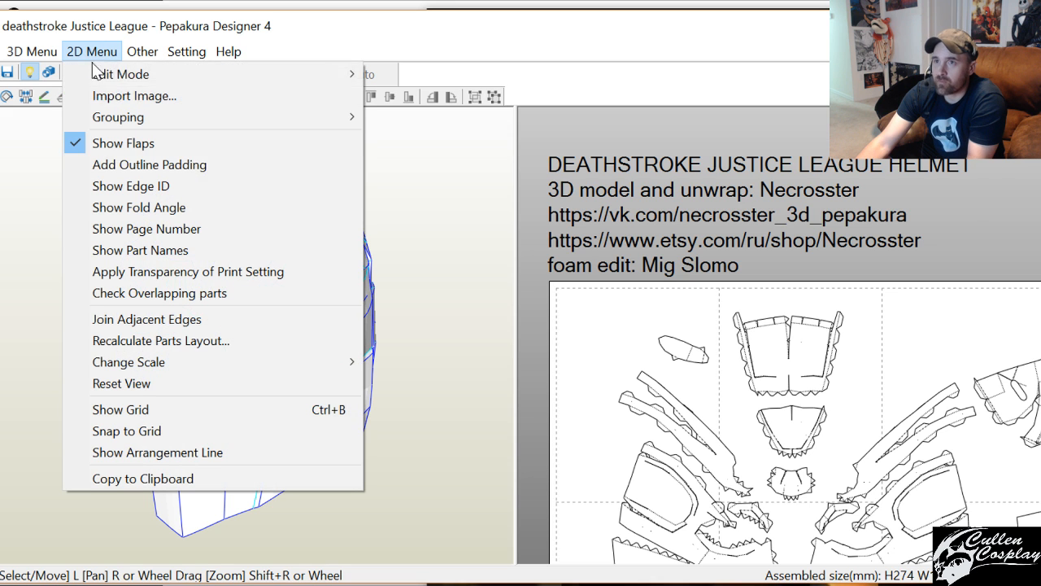
left_click(121, 147)
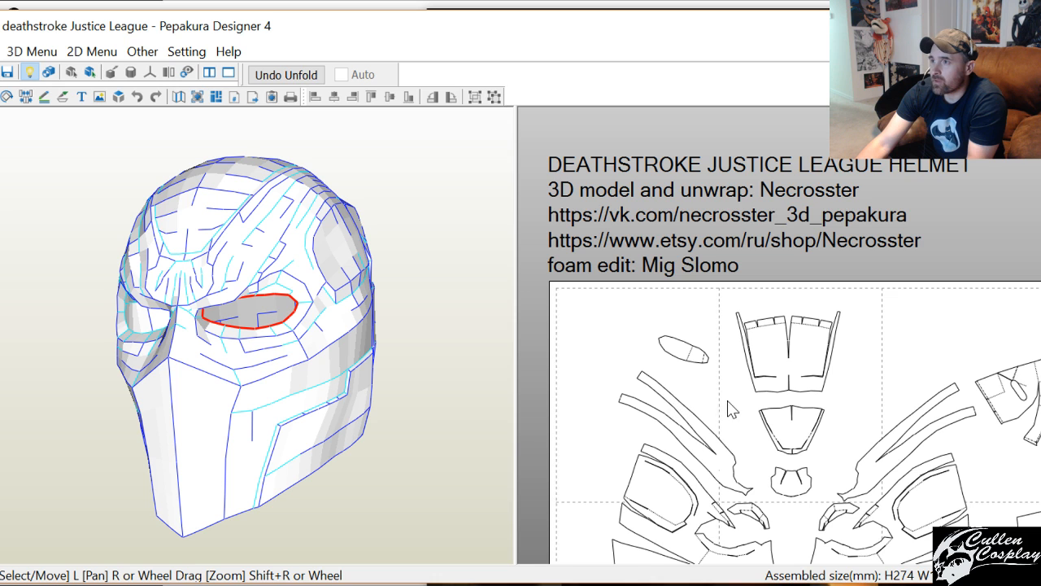
Examine the unfolded pattern pieces and select the narrow strip on the lower face plate to find its place on the helmet
right_click_drag(729, 402, 729, 386)
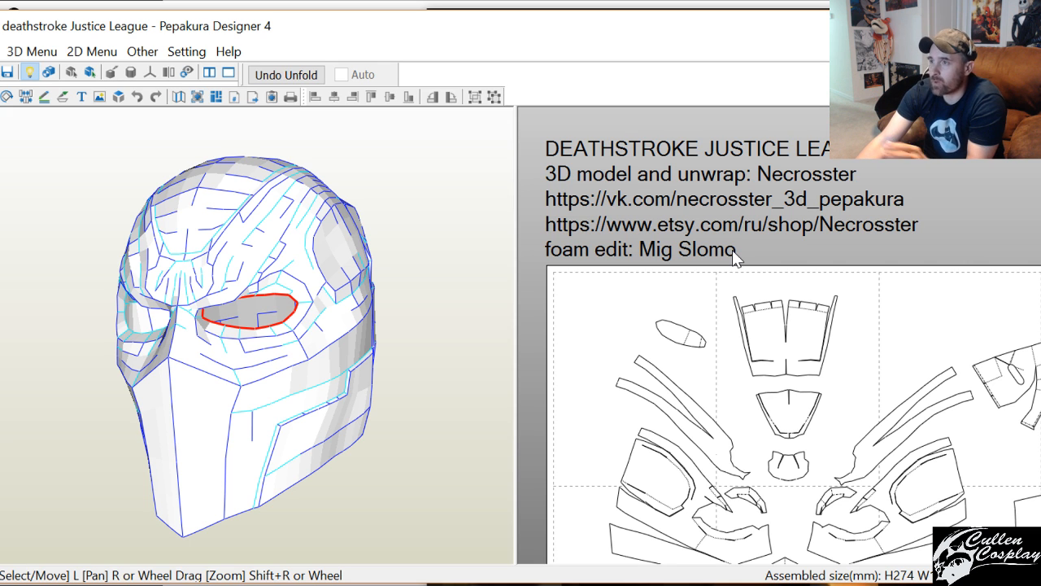
right_click_drag(713, 339, 664, 208)
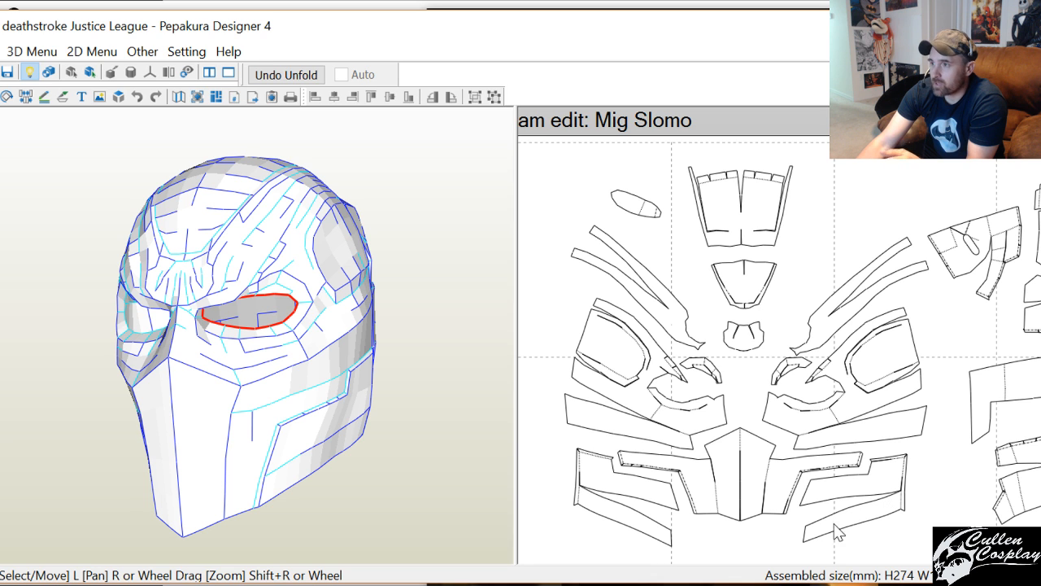
scroll(736, 522, "down", 1)
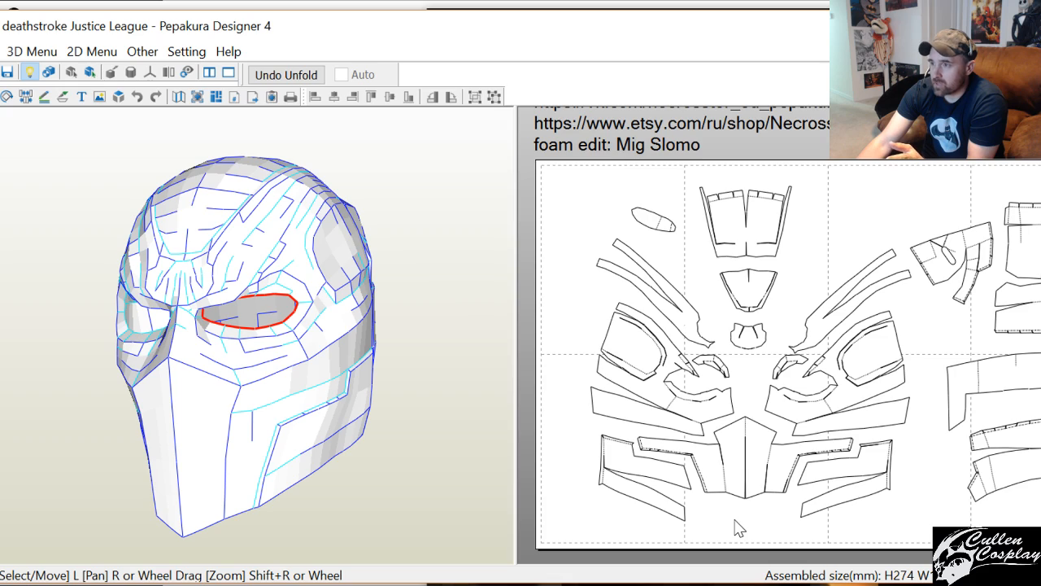
scroll(736, 525, "up", 1)
left_click_drag(440, 491, 439, 437)
right_click_drag(439, 429, 426, 453)
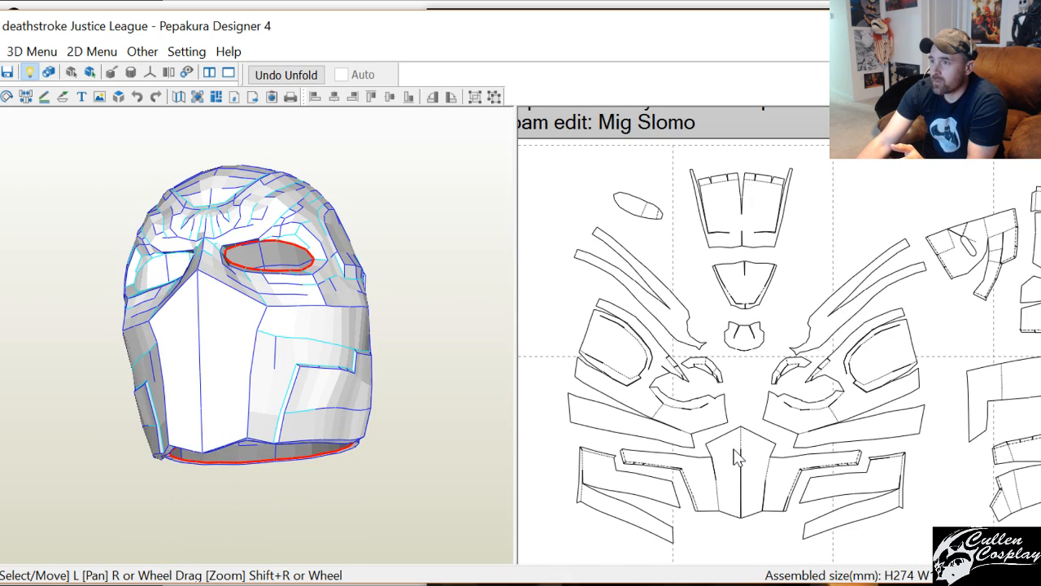
scroll(734, 448, "up", 2)
middle_click_drag(703, 521, 873, 338)
scroll(797, 414, "up", 3)
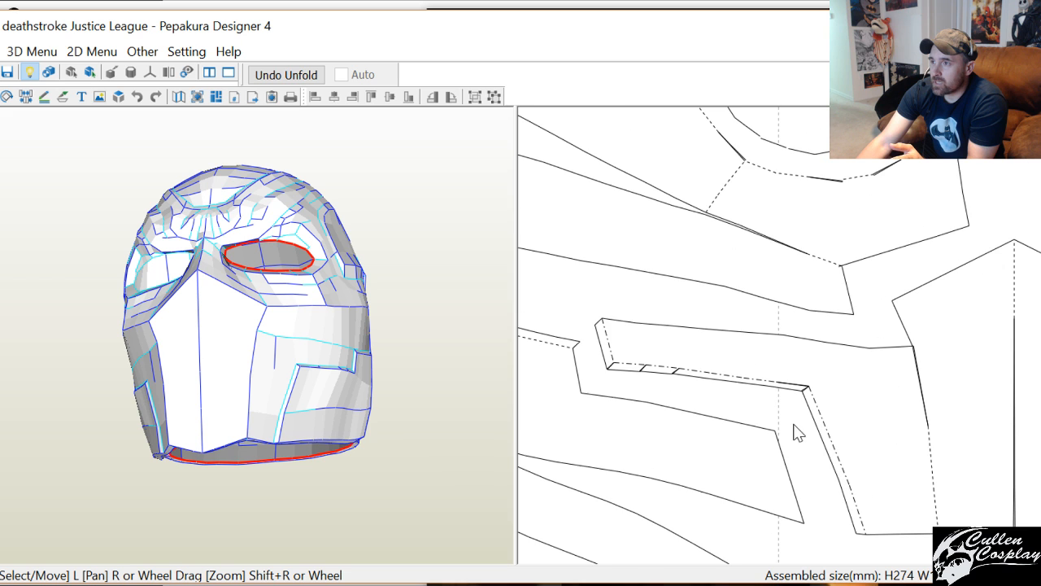
left_click(833, 456)
double_click(831, 446)
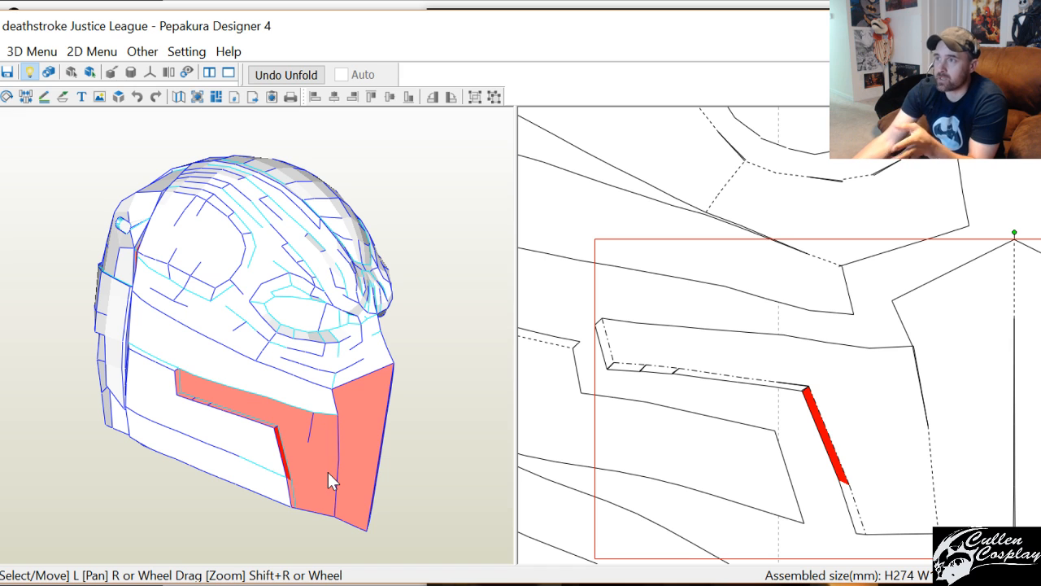
Turn the flap display on around the selected lower face plate, and turn it off again
left_click(96, 51)
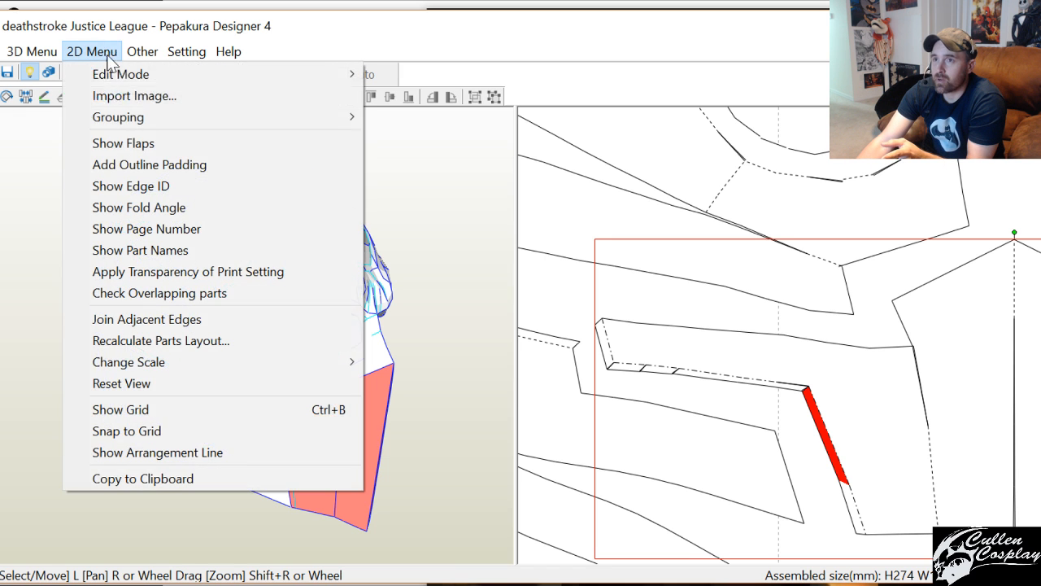
left_click(147, 145)
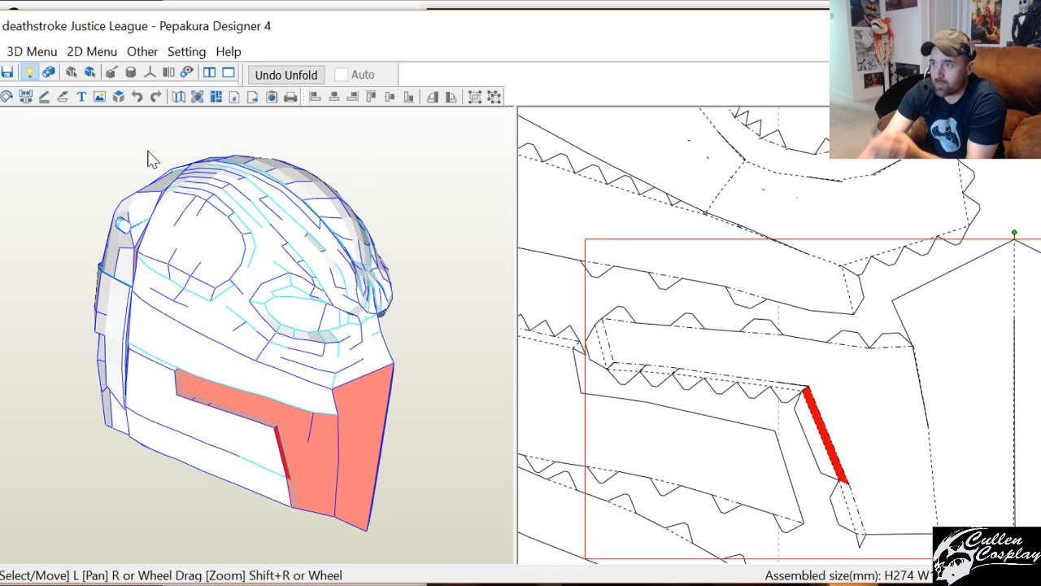
left_click(92, 51)
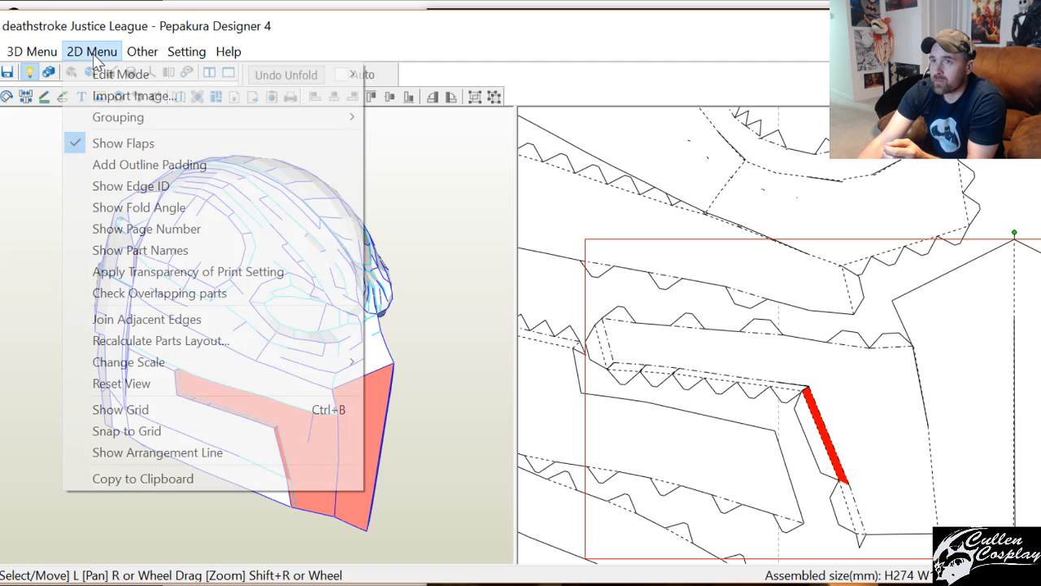
left_click(119, 143)
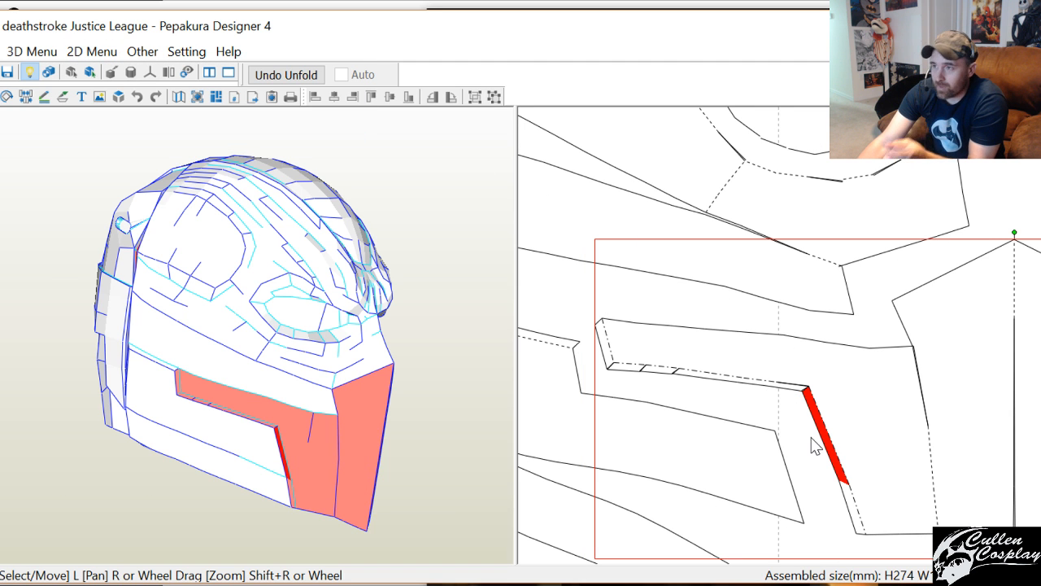
Set the threshold for hiding nearly flat folding lines to 0 degrees in the line style settings
scroll(813, 443, "down", 1)
scroll(812, 444, "down", 2)
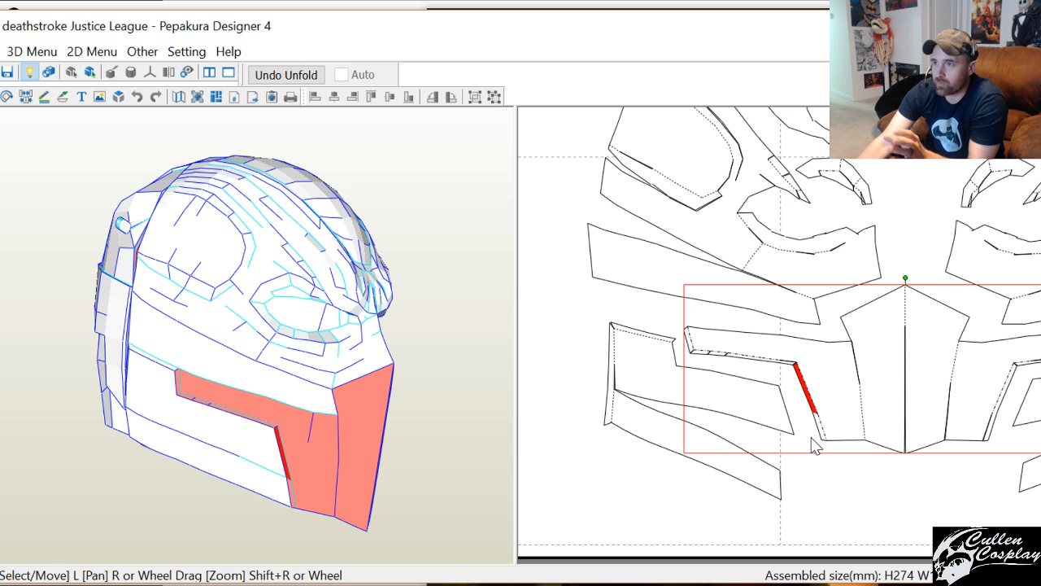
scroll(813, 444, "down", 1)
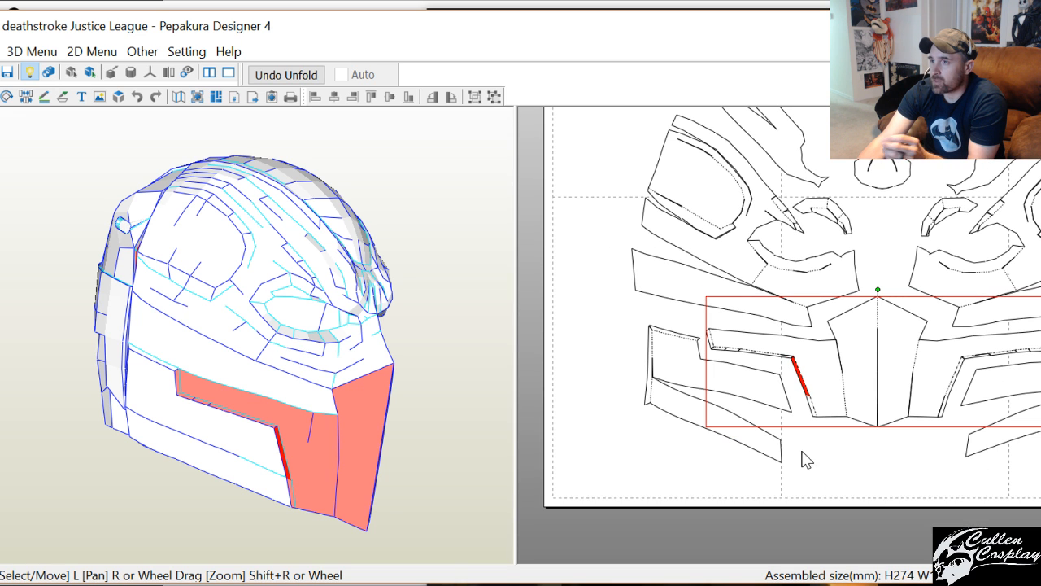
left_click(186, 51)
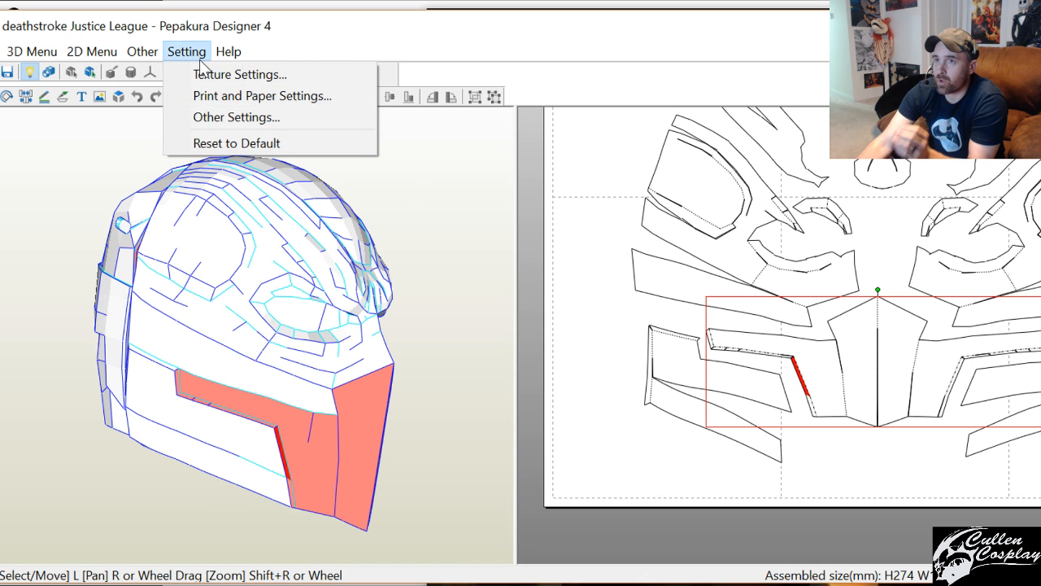
left_click(205, 120)
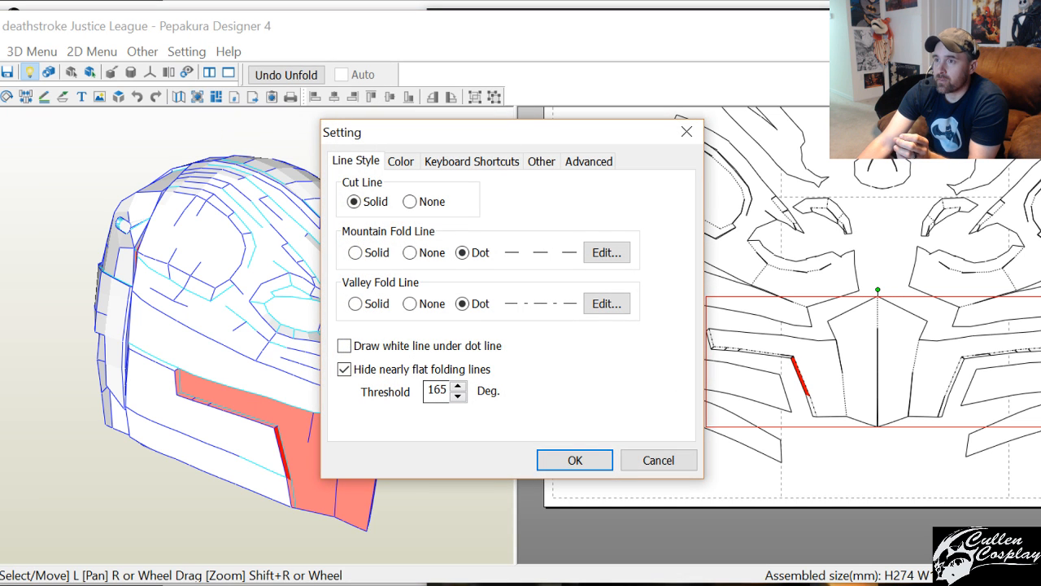
left_click(429, 389)
double_click(429, 390)
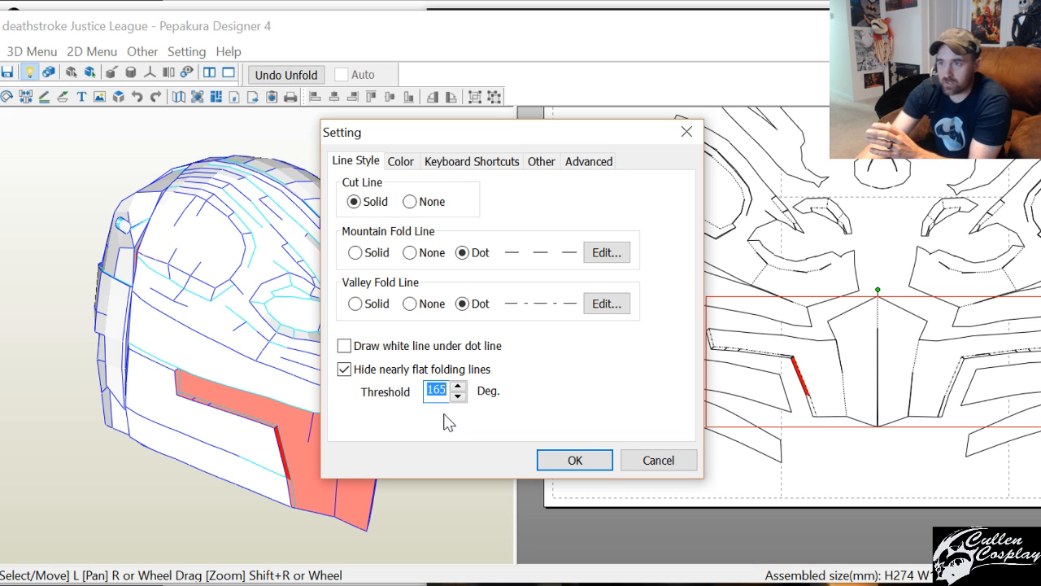
type("0")
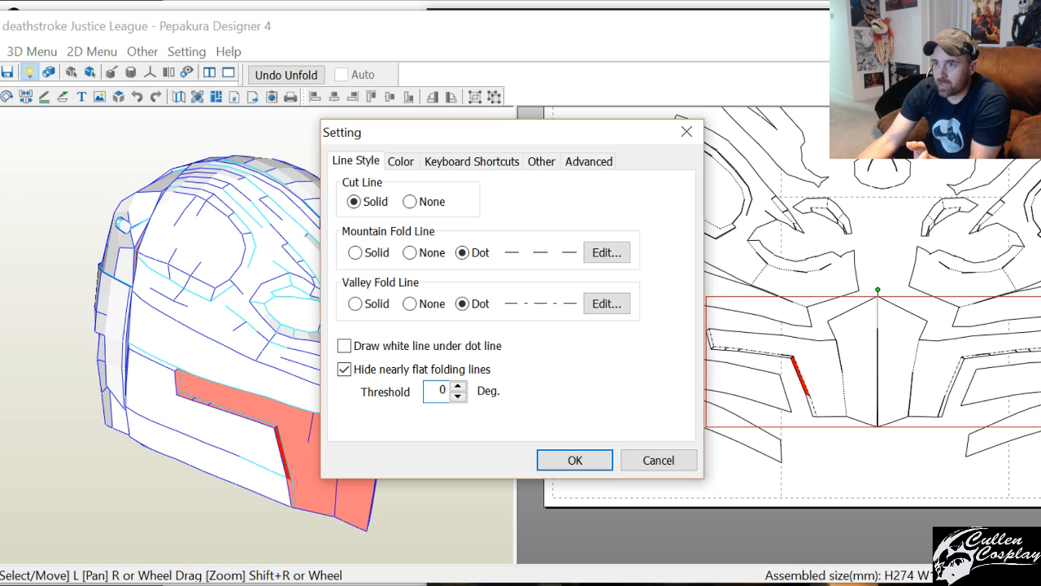
left_click(574, 459)
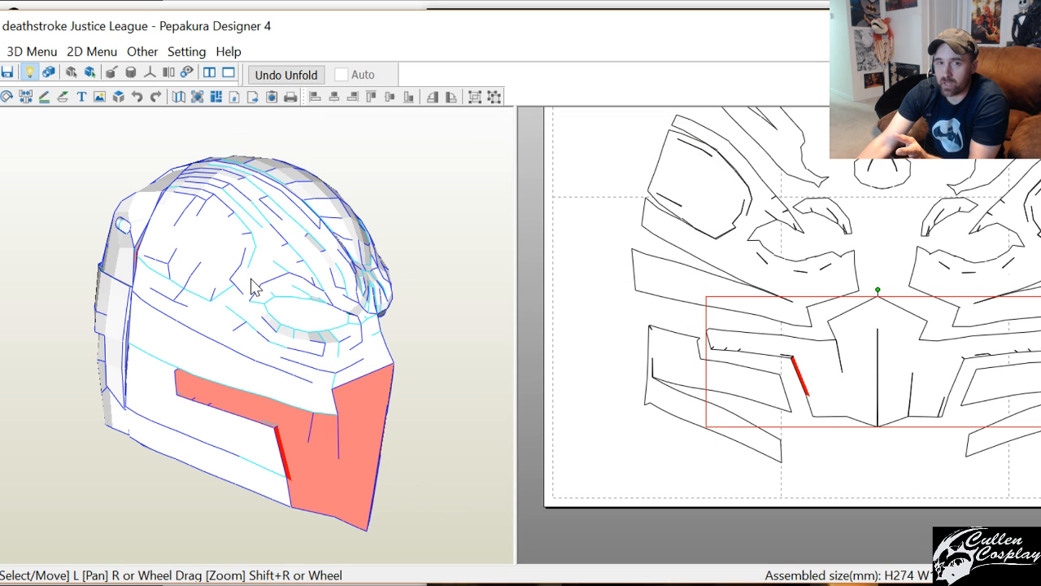
Try a threshold of 185 degrees for hiding nearly flat folding lines, and apply 180 degrees instead
left_click(186, 51)
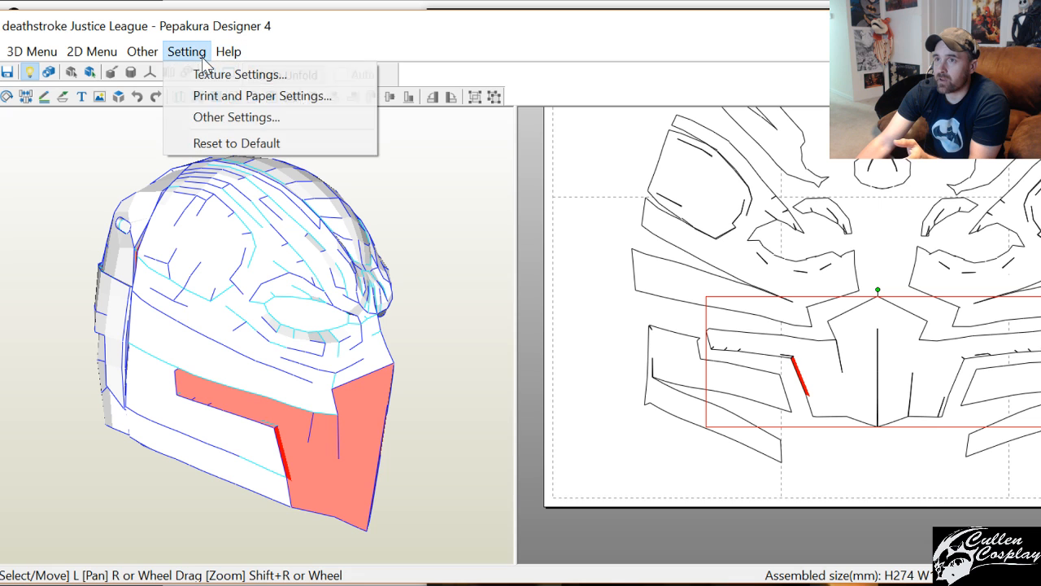
left_click(232, 117)
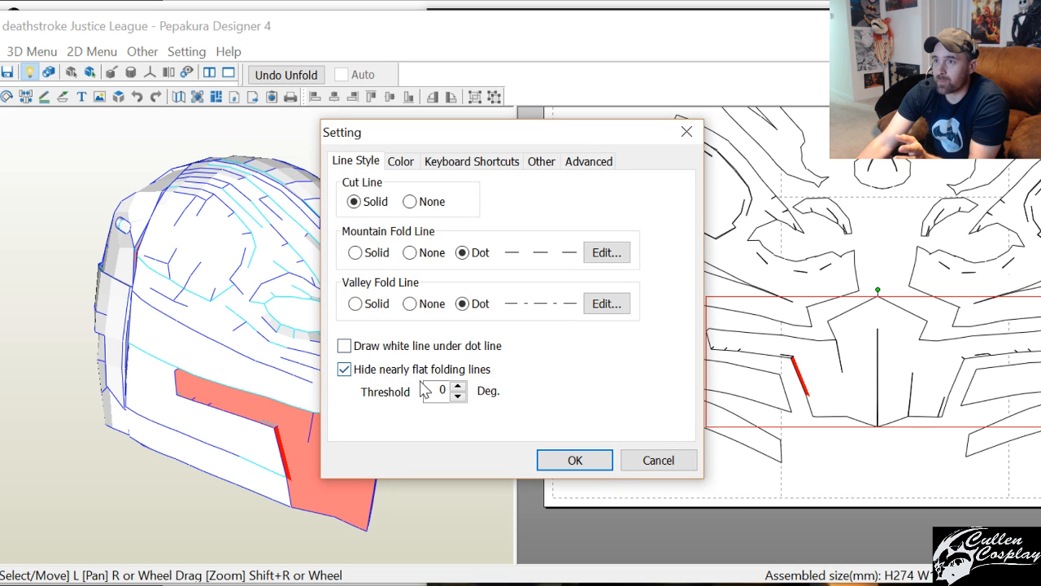
left_click(456, 388)
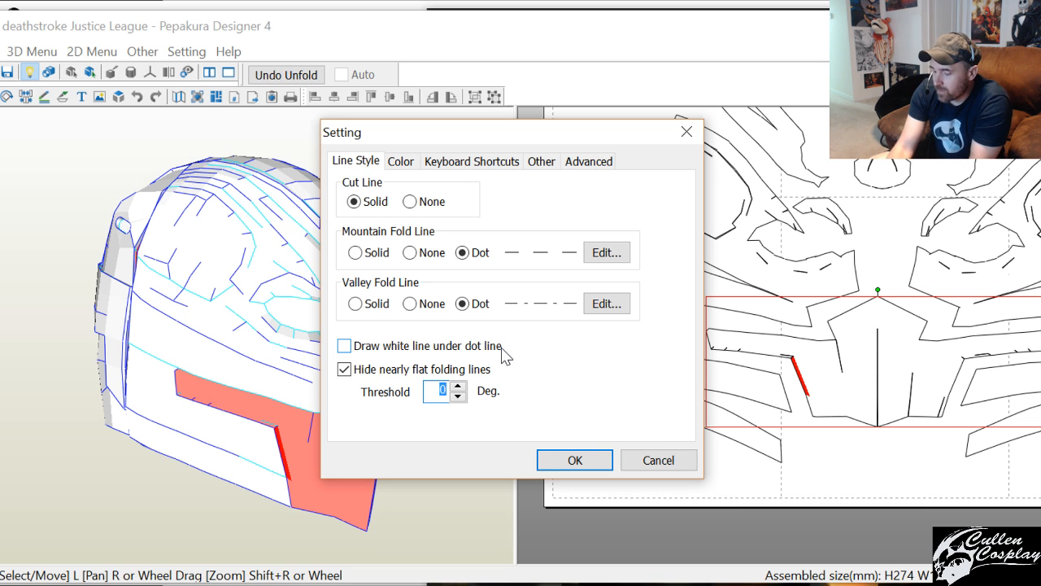
type("185")
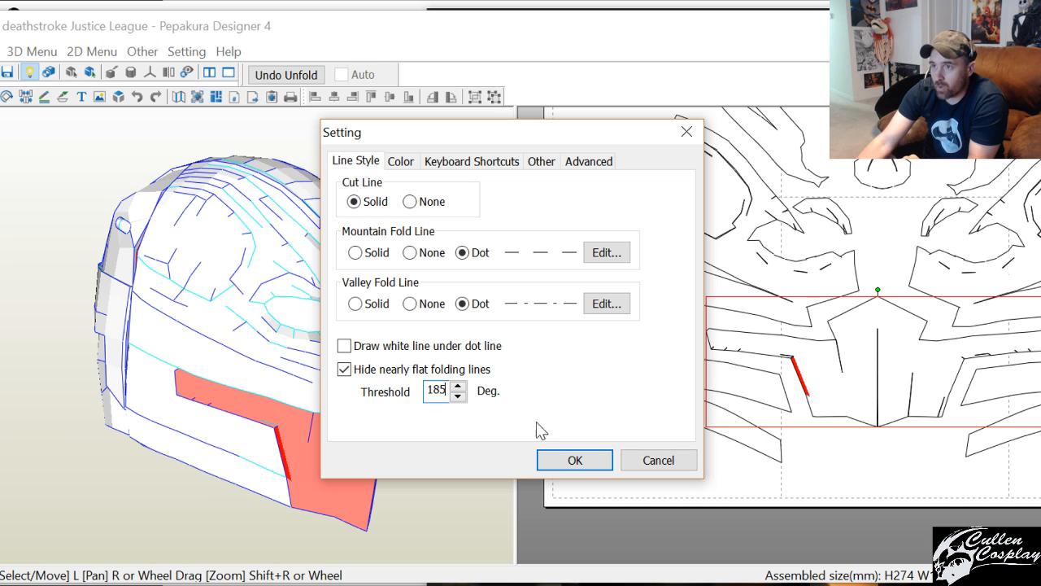
left_click(556, 460)
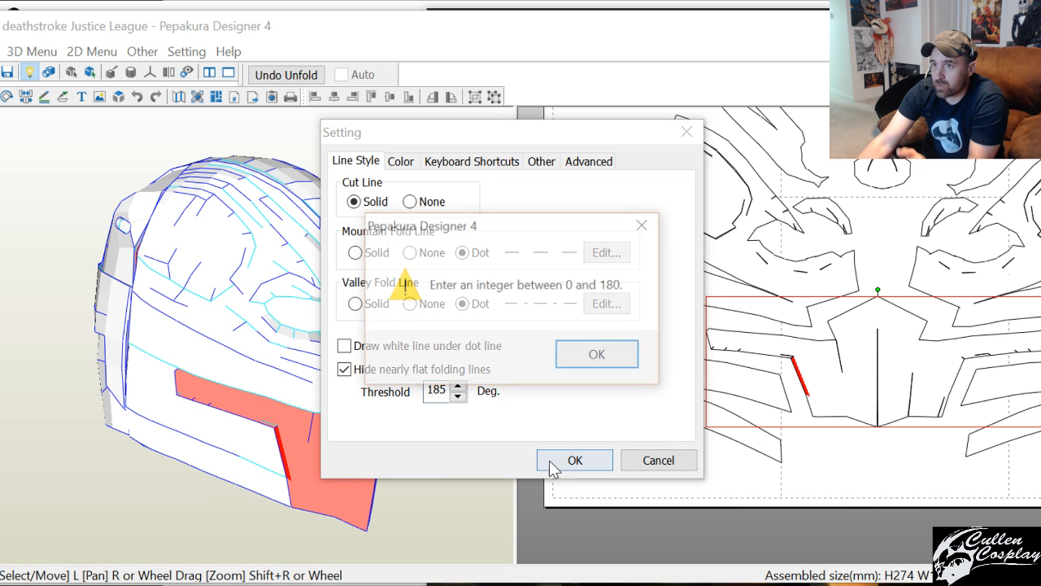
left_click(574, 356)
left_click(459, 397)
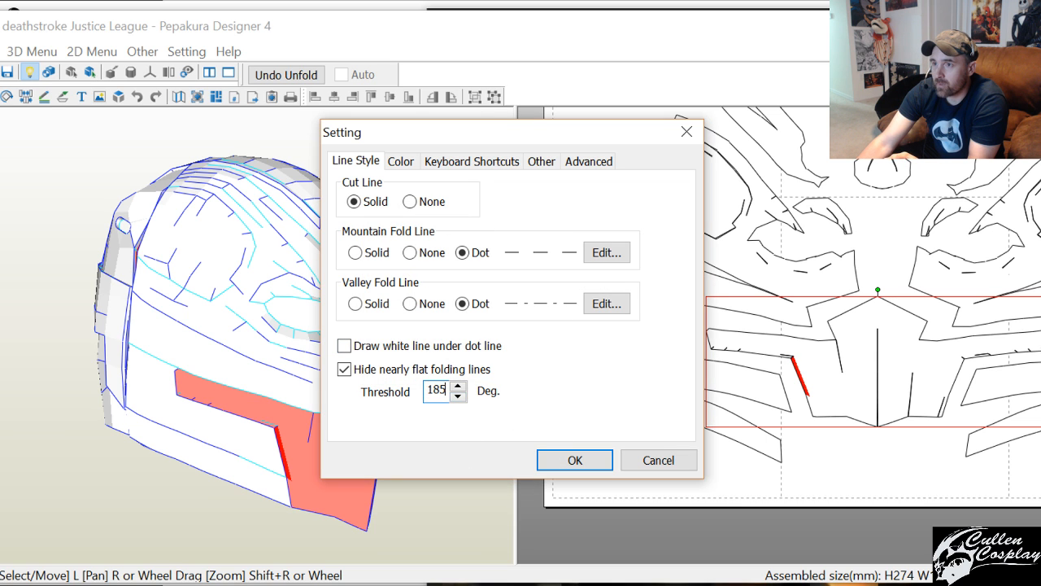
key("BackSpace")
type("0")
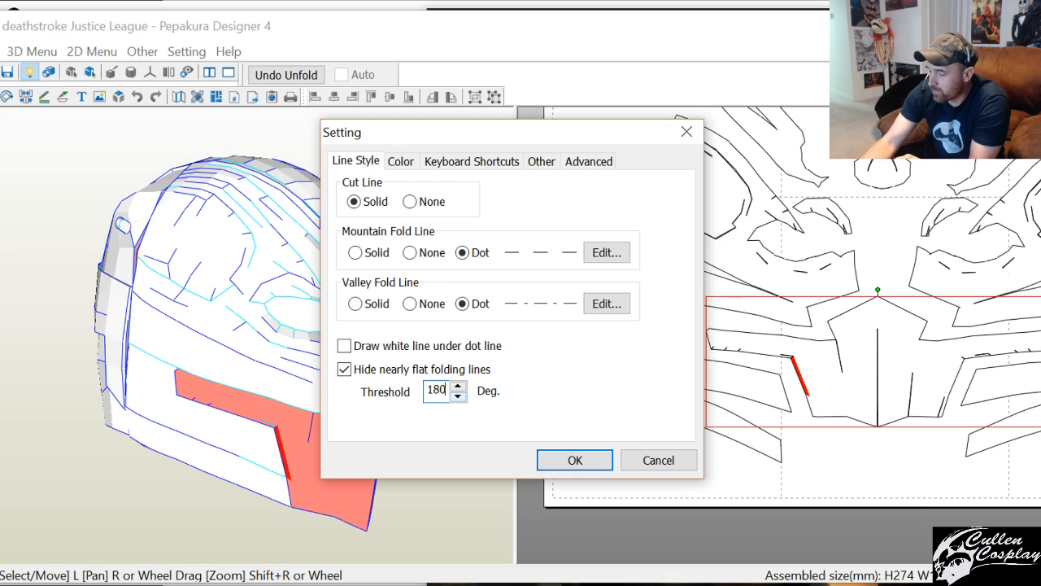
key("Return")
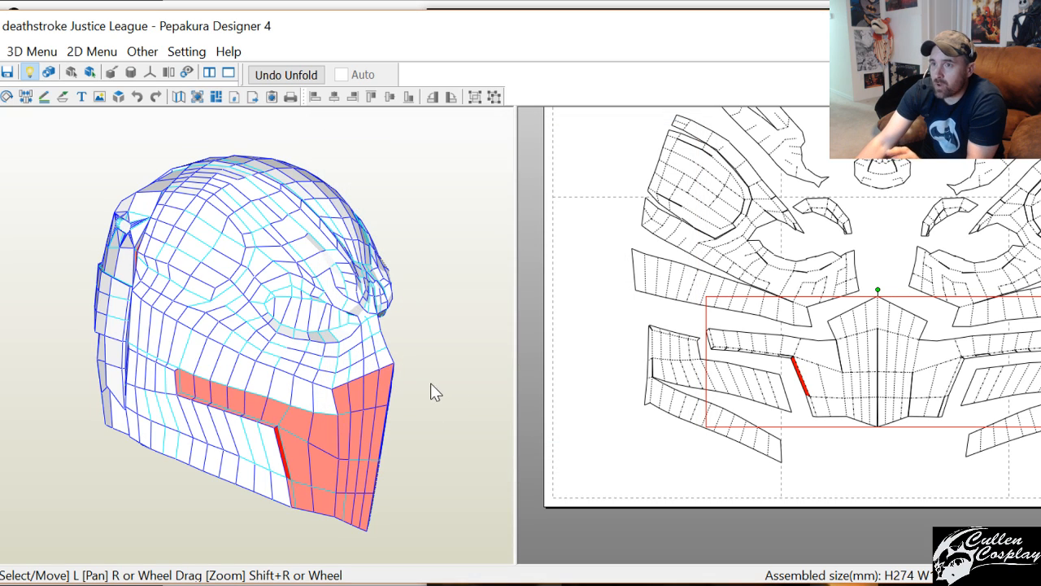
Start the Edge Color command for the pattern and include hidden lines in its filter with the cut, mountain and valley lines
left_click_drag(431, 383, 390, 397)
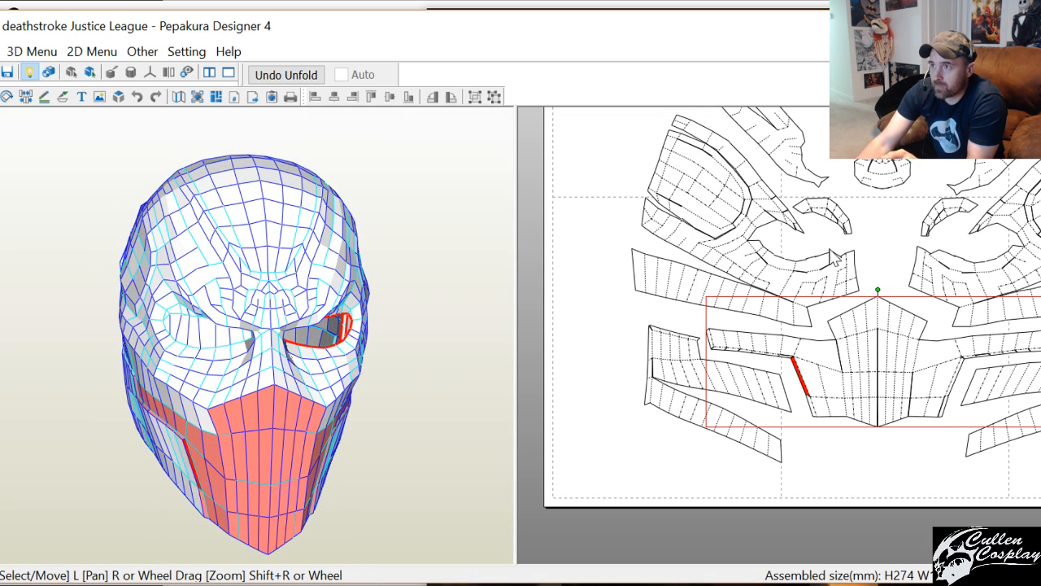
scroll(842, 379, "down", 2)
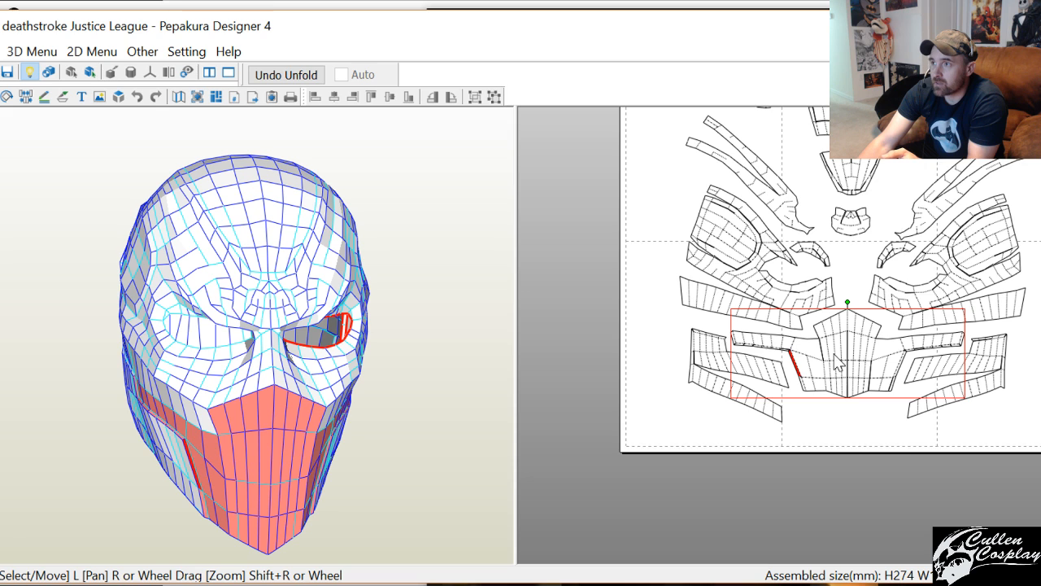
right_click_drag(838, 362, 819, 431)
right_click_drag(822, 289, 826, 353)
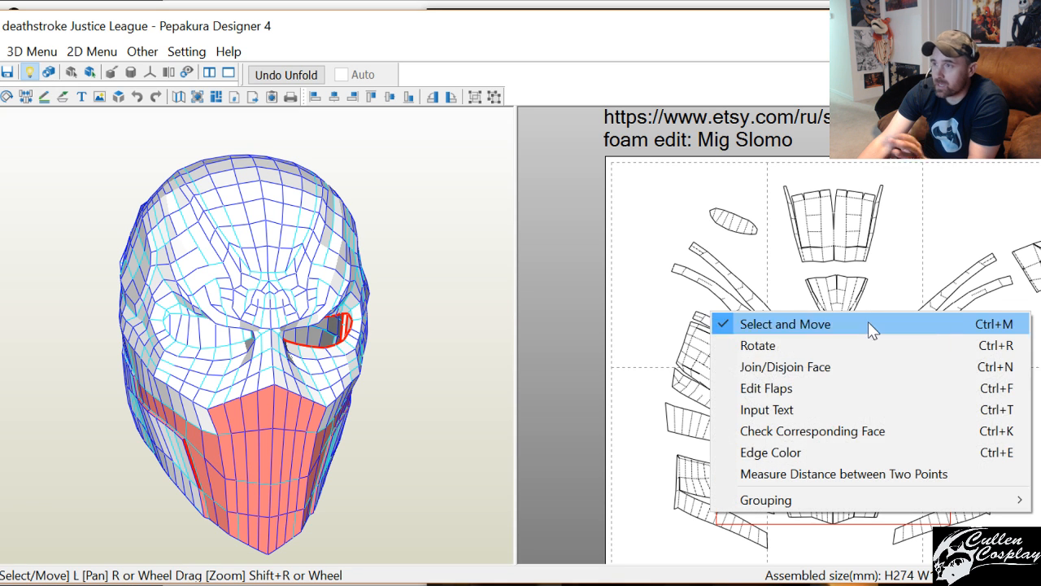
left_click(837, 452)
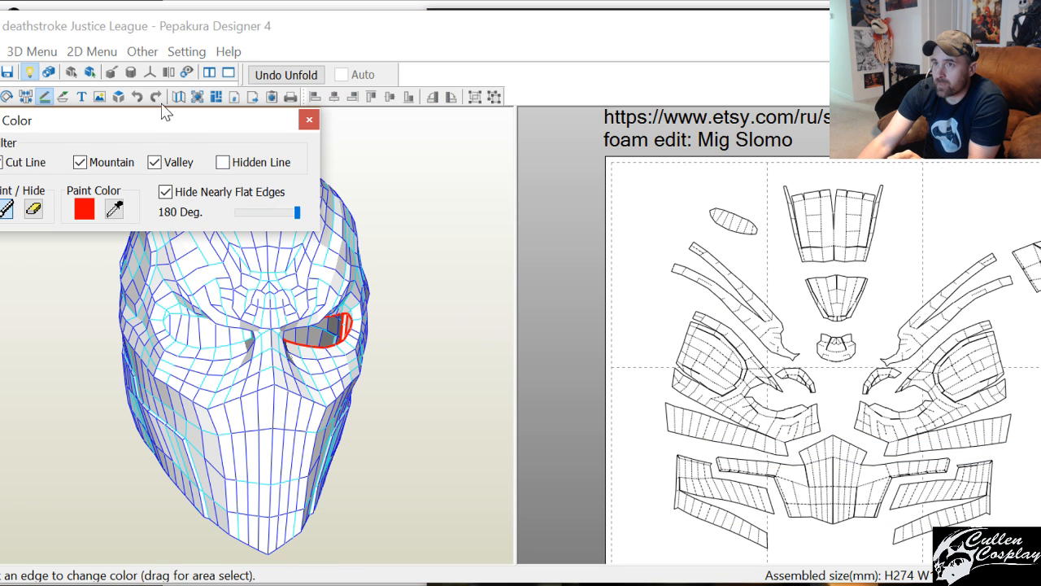
left_click_drag(182, 113, 329, 85)
right_click(688, 226)
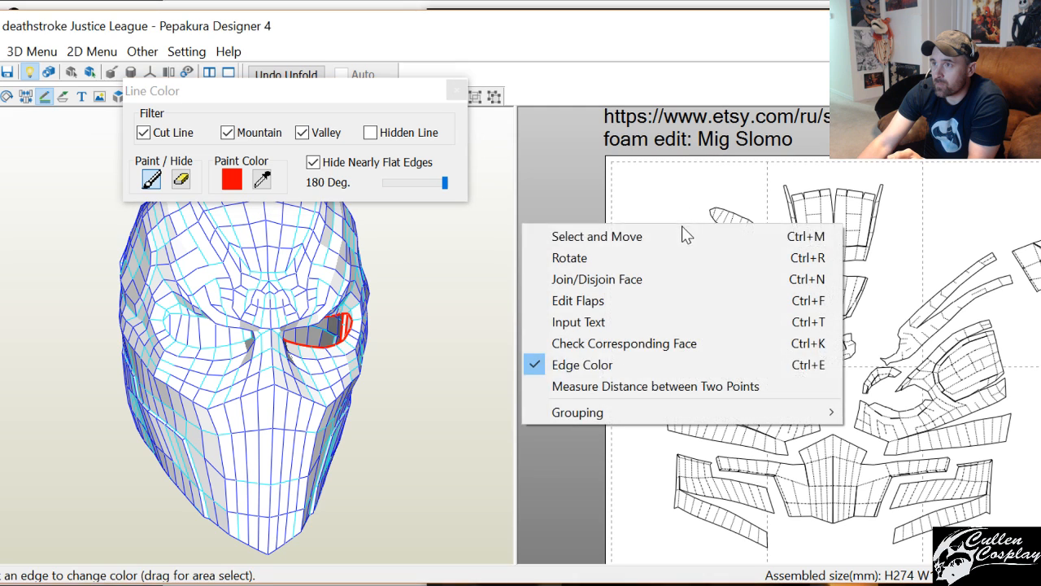
left_click(612, 361)
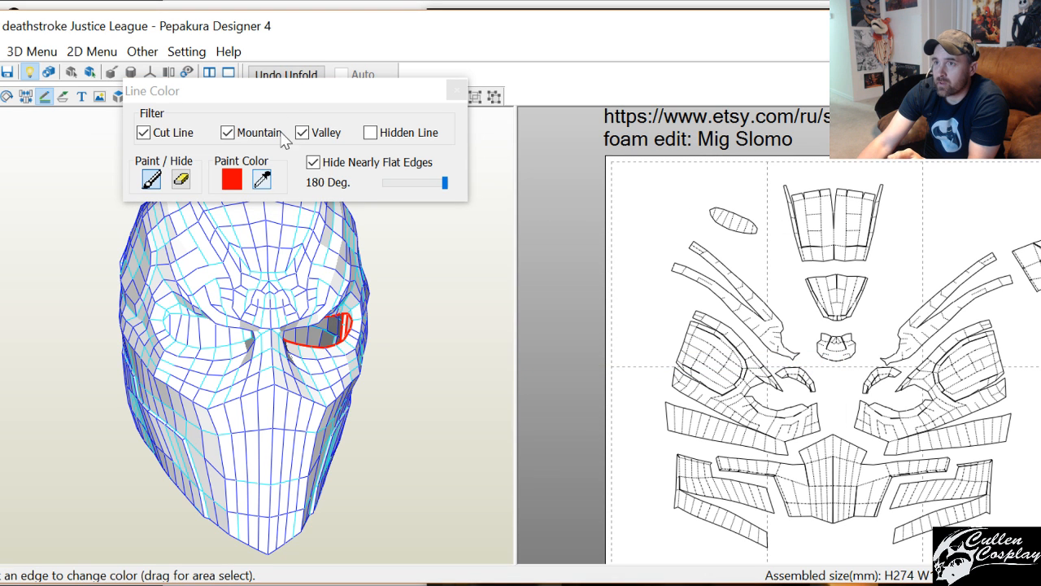
left_click(370, 137)
left_click(370, 135)
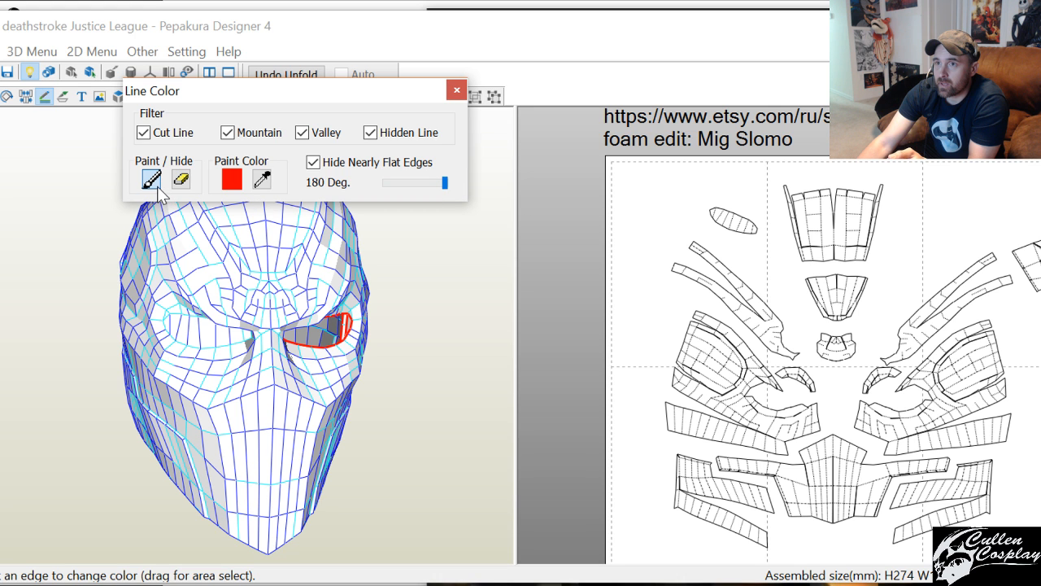
Set the paint color to black and paint all edges of the face pattern pieces in one area selection
left_click(234, 180)
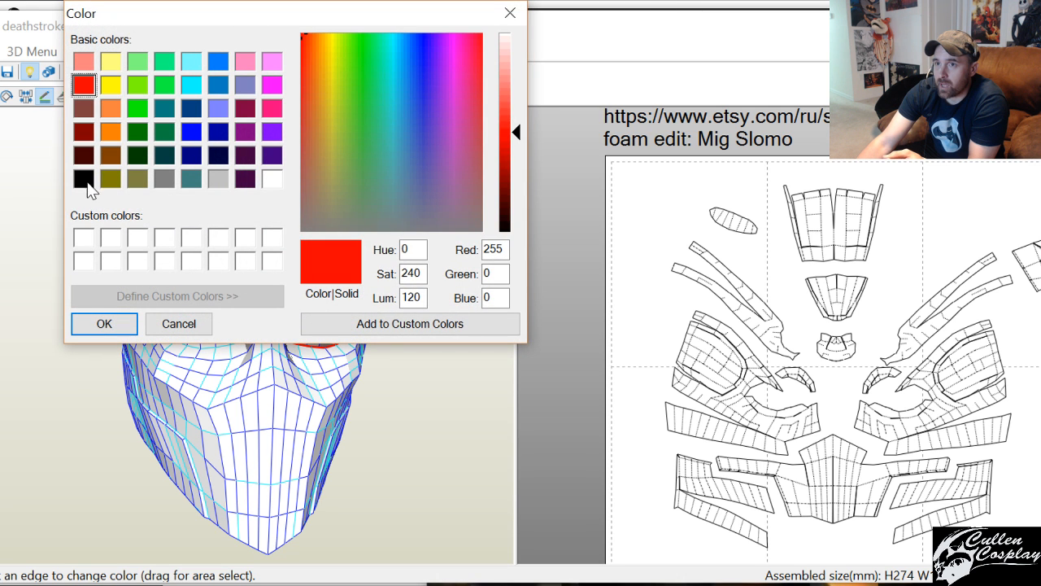
left_click(83, 178)
left_click(104, 323)
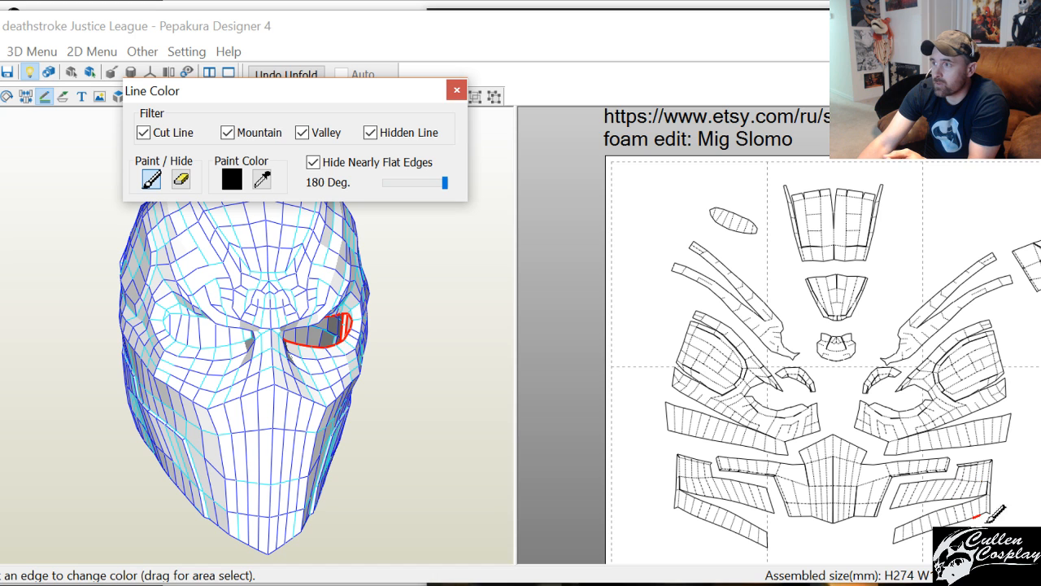
left_click_drag(1017, 561, 663, 163)
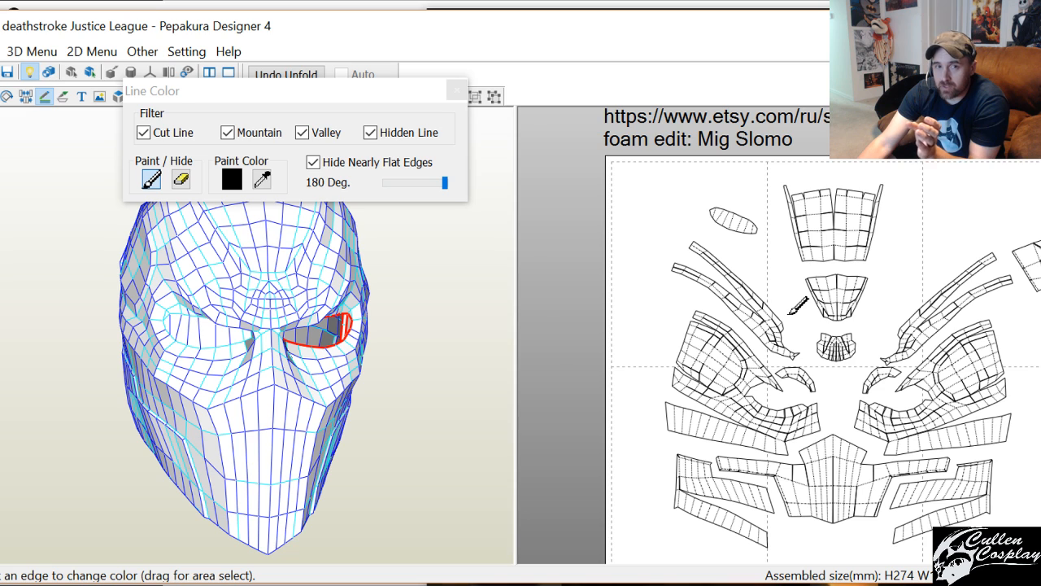
left_click(456, 91)
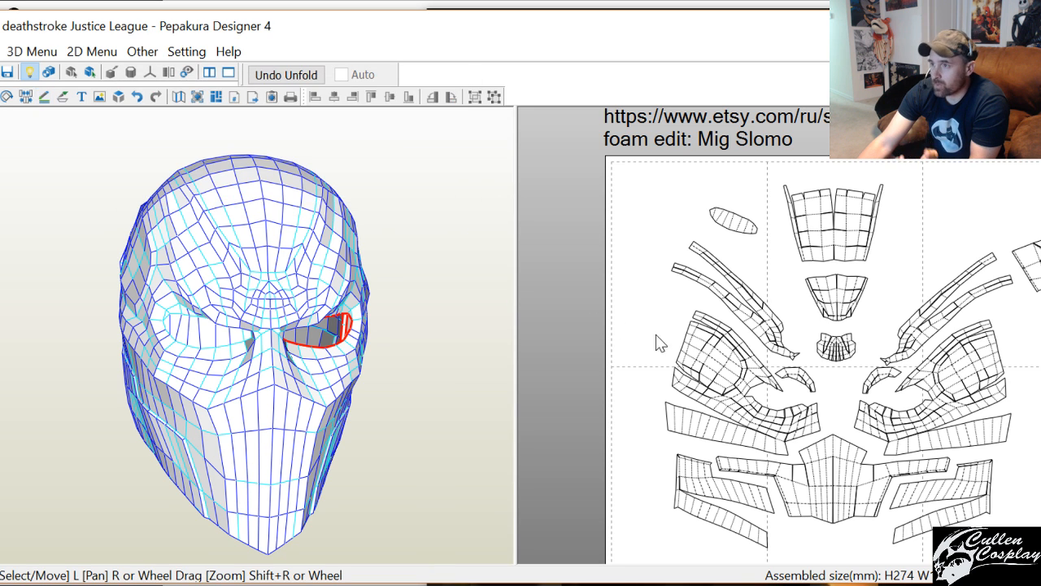
Turn on Join/Disjoin Face mode, examine the forehead pieces, and compare the helmet with the reference photo Untitled.jpg in Photos
right_click(731, 389)
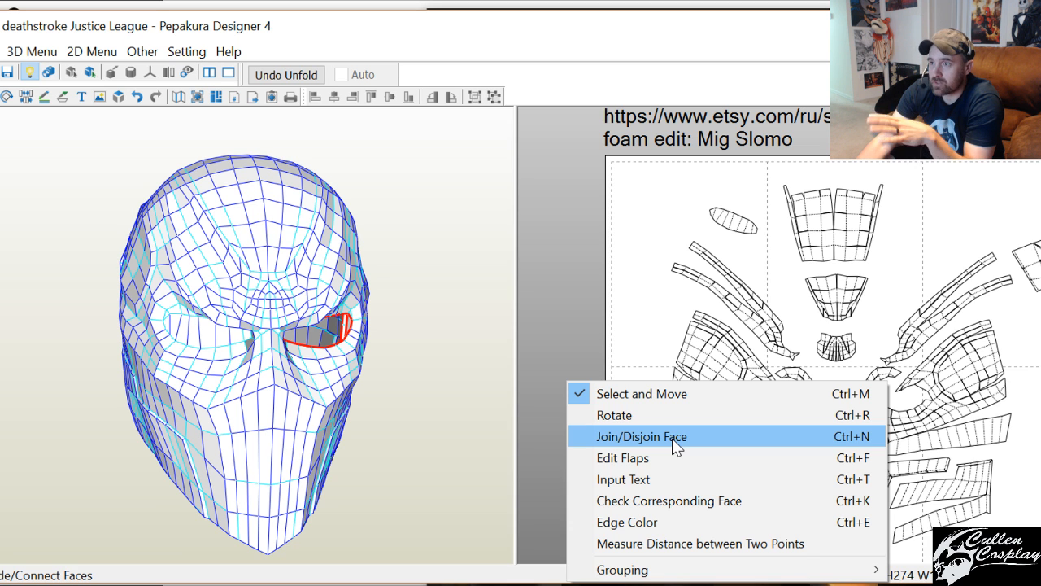
left_click(673, 439)
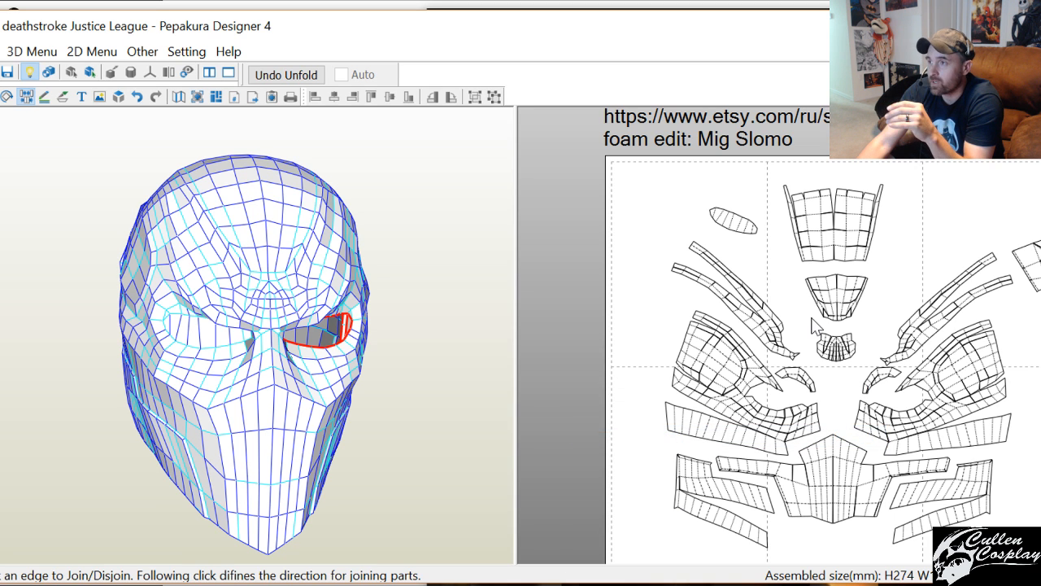
scroll(812, 318, "down", 4)
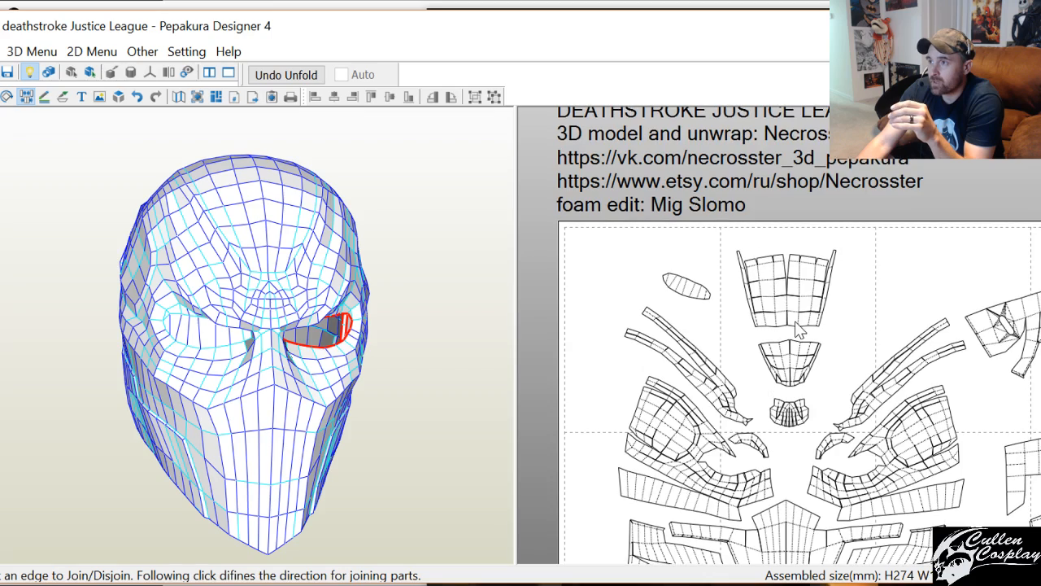
scroll(796, 327, "up", 6)
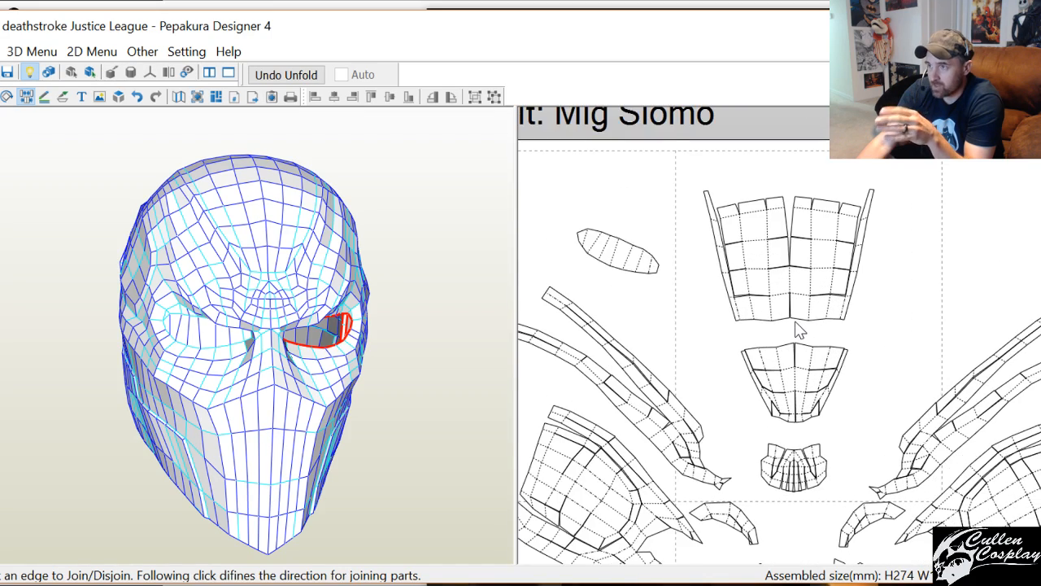
middle_click_drag(796, 323, 767, 401)
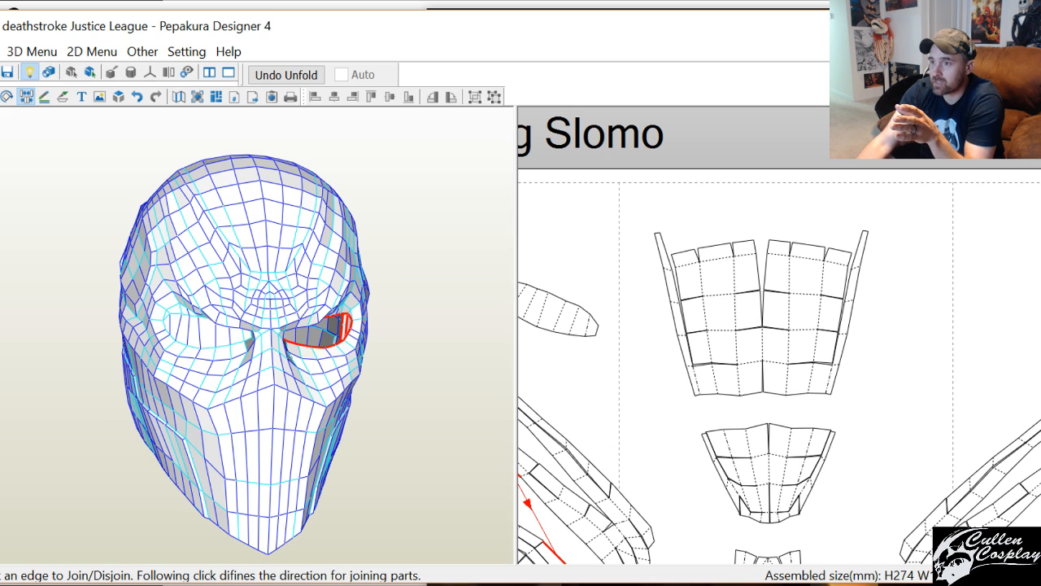
key("alt+Tab")
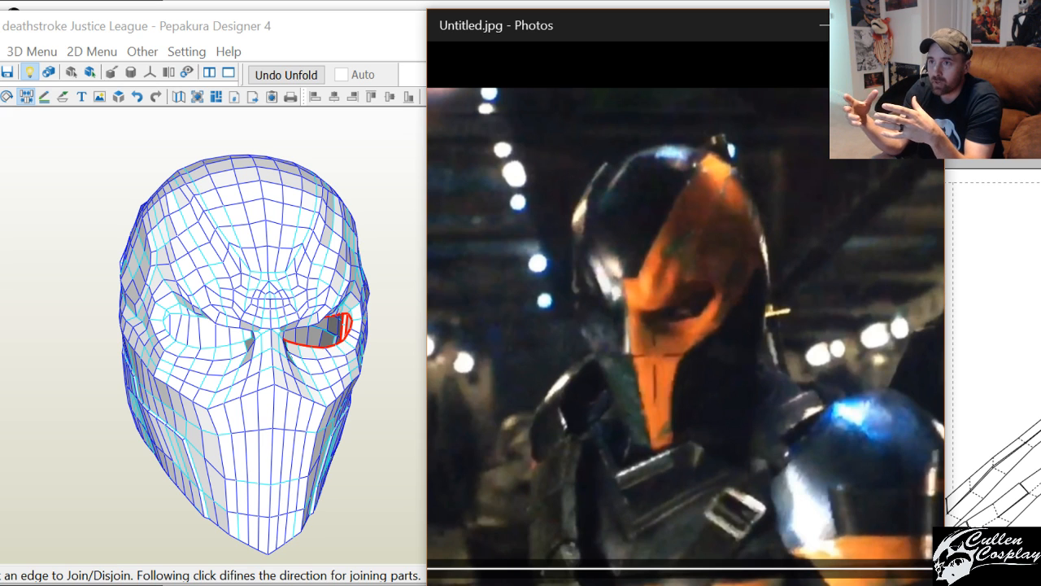
left_click(375, 464)
Measure the distance between two vertices on opposite sides of the 3D helmet, behind the eyes at cheek level
right_click(654, 391)
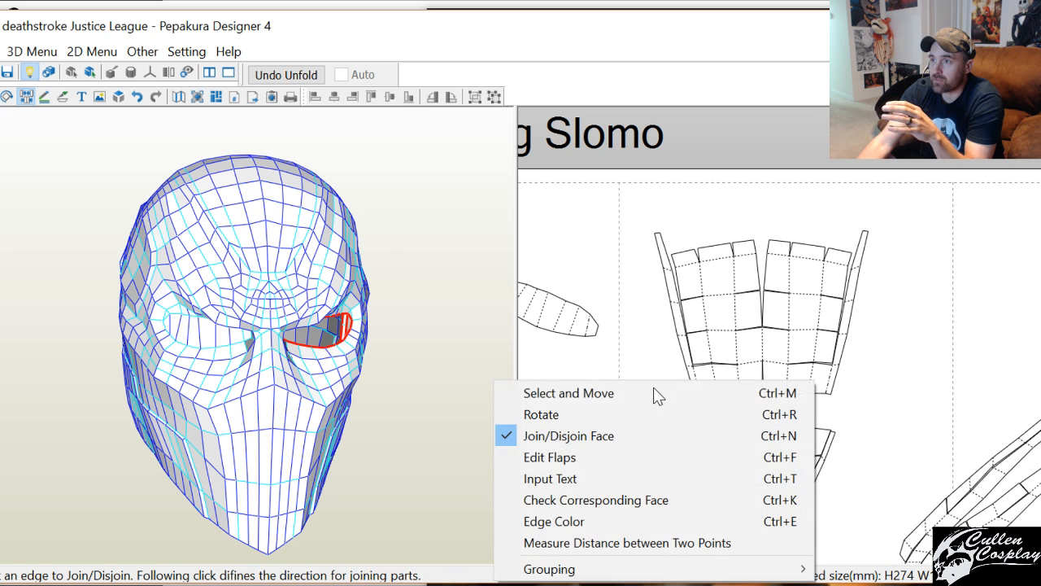
left_click(621, 543)
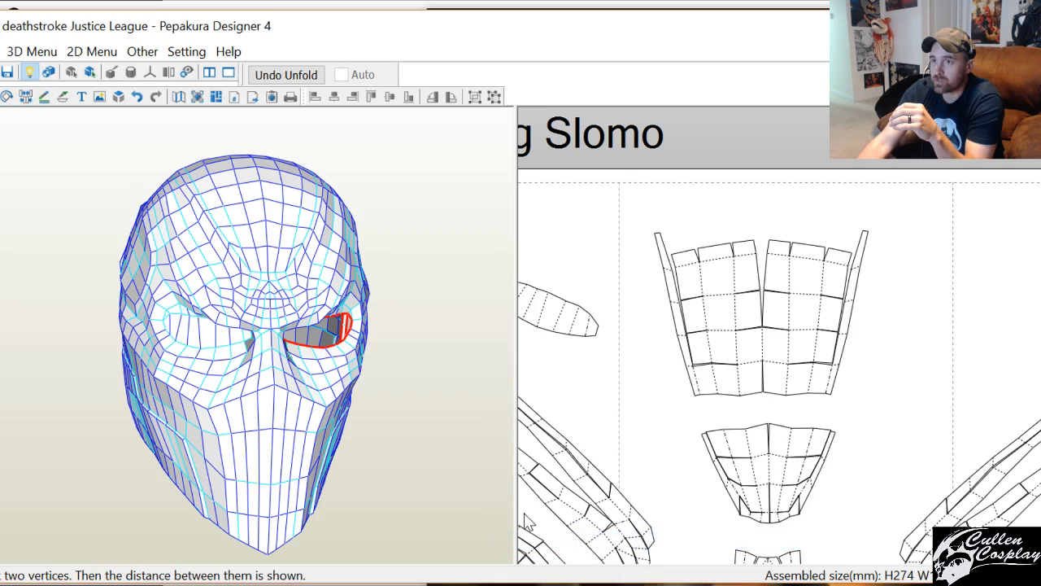
left_click_drag(290, 409, 365, 424)
right_click_drag(363, 416, 359, 419)
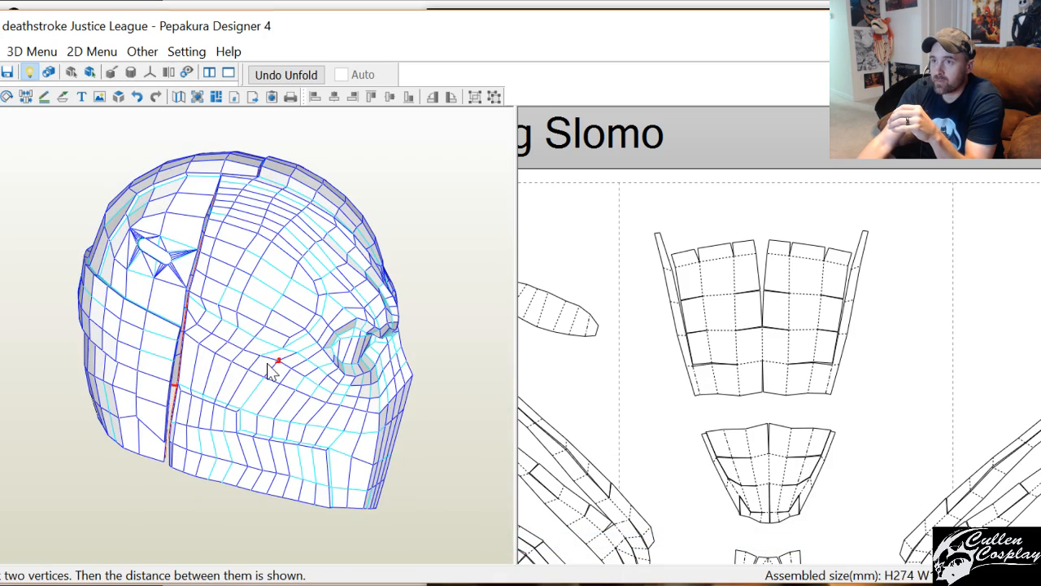
left_click(213, 338)
left_click(312, 369)
right_click_drag(243, 406, 235, 380)
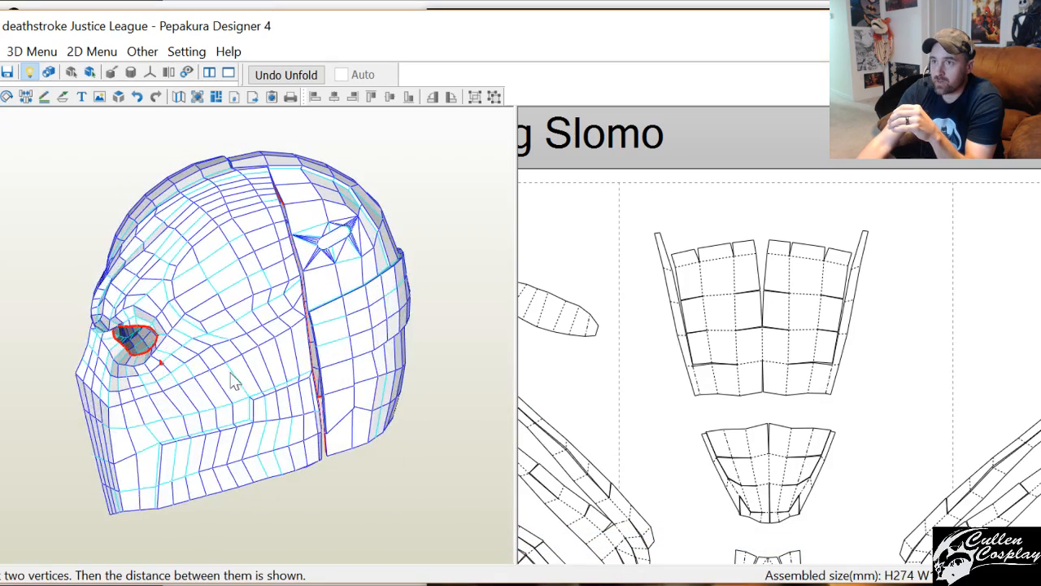
left_click(258, 347)
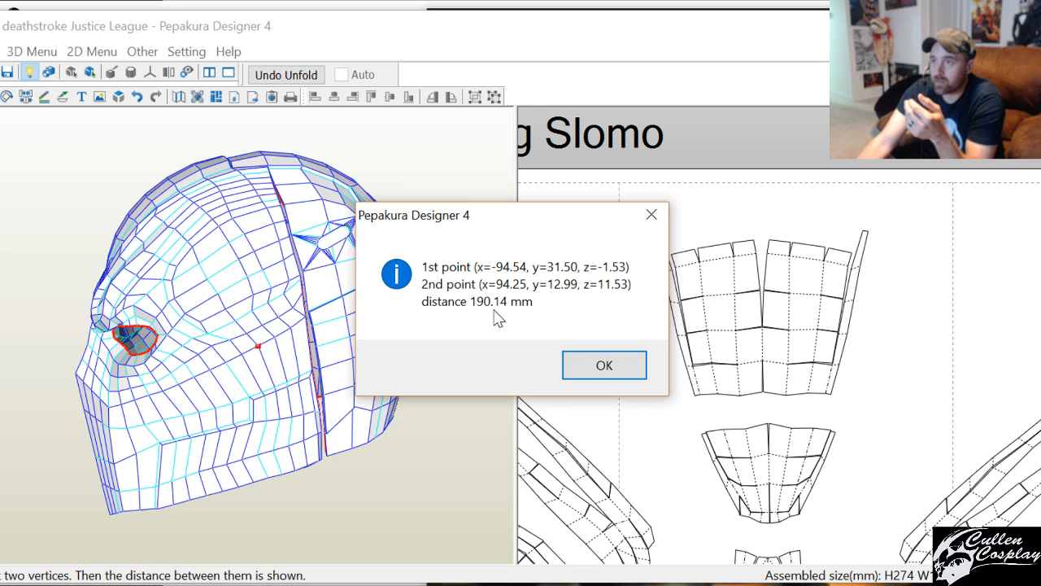
left_click(599, 367)
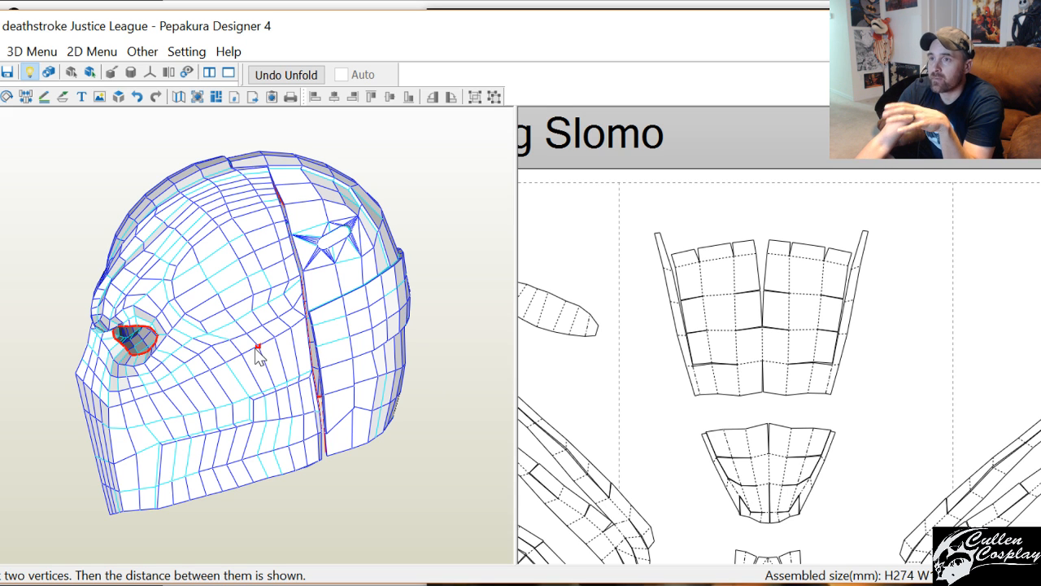
Scale the pattern to an assembled height of 255 mm
left_click(135, 51)
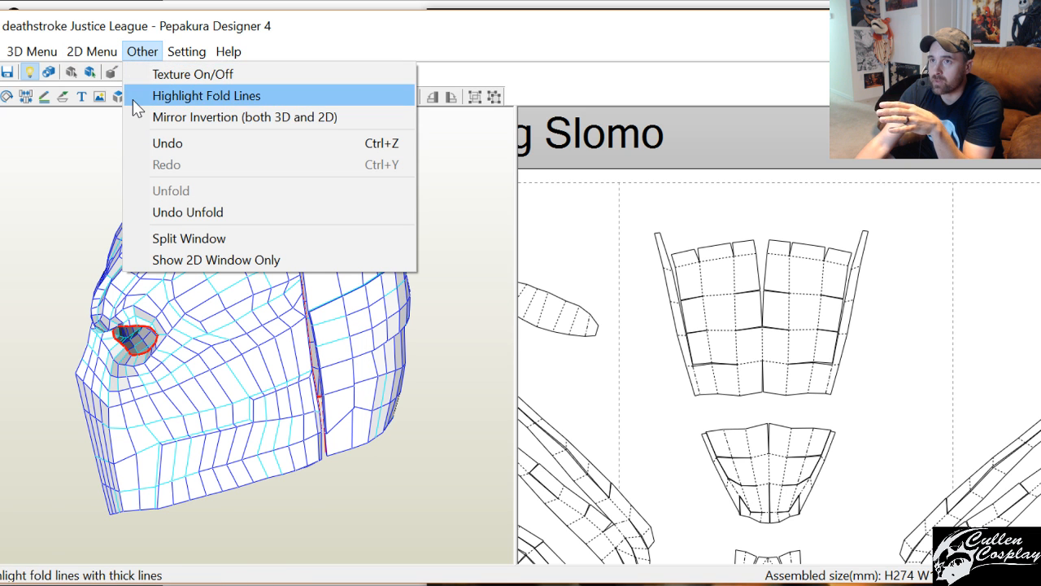
mouse_move(91, 51)
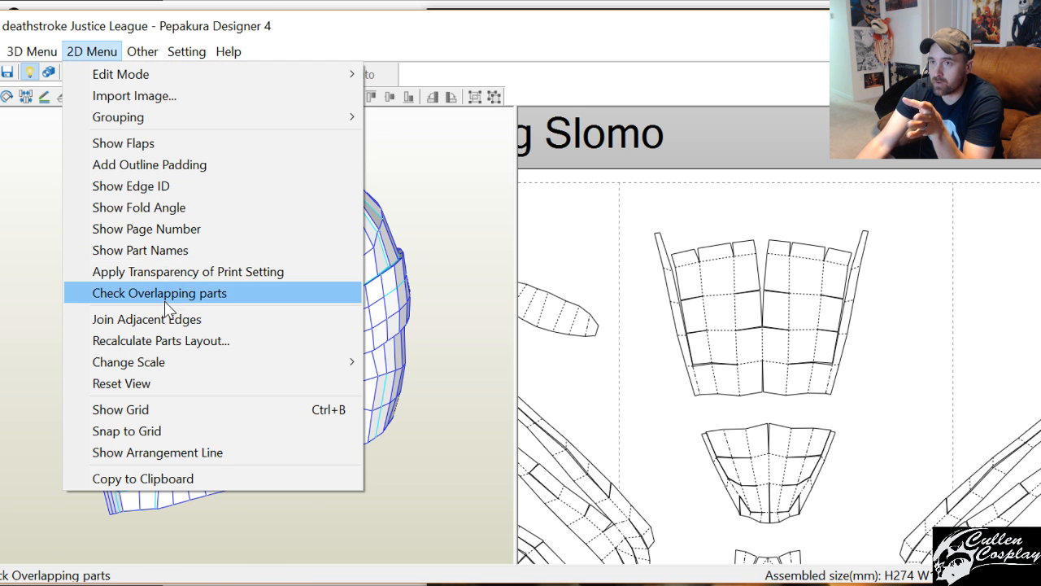
mouse_move(192, 355)
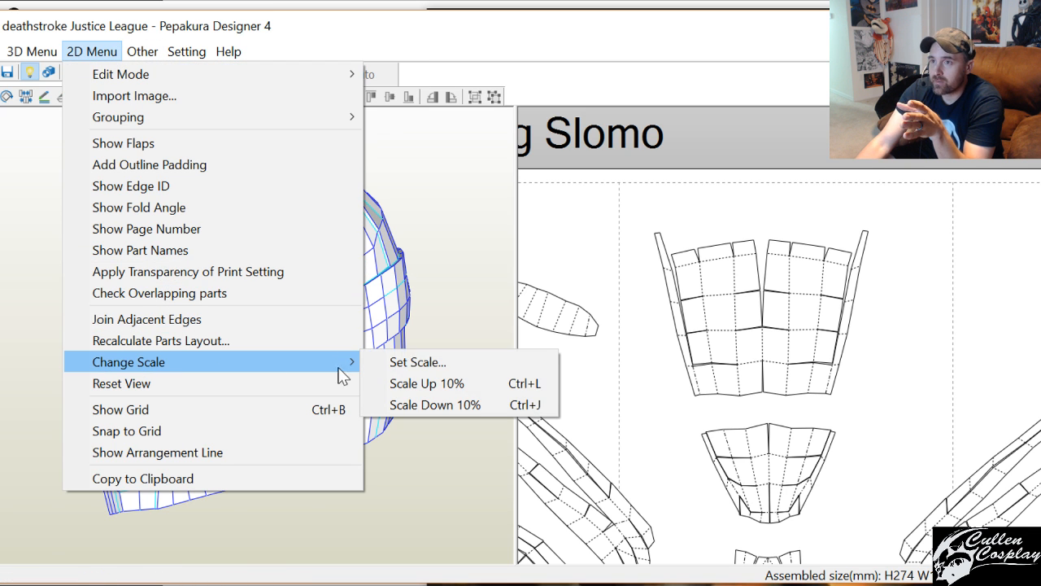
left_click(417, 362)
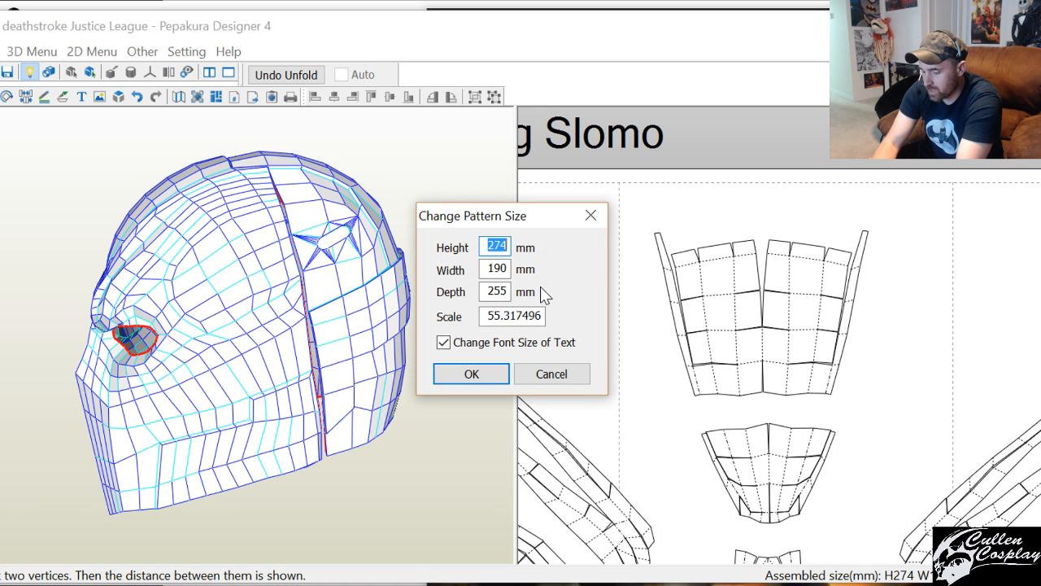
type("255")
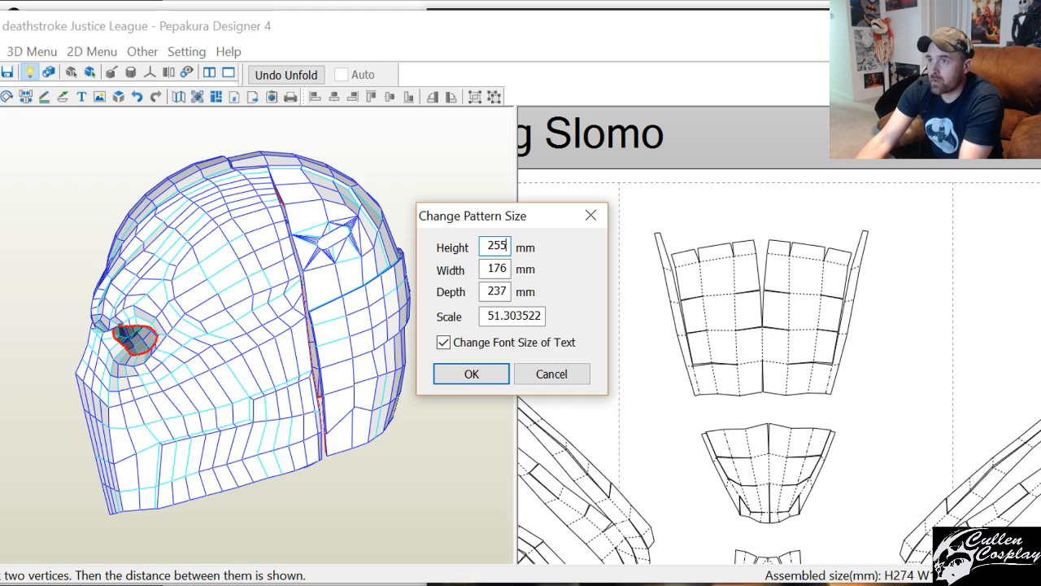
left_click(488, 371)
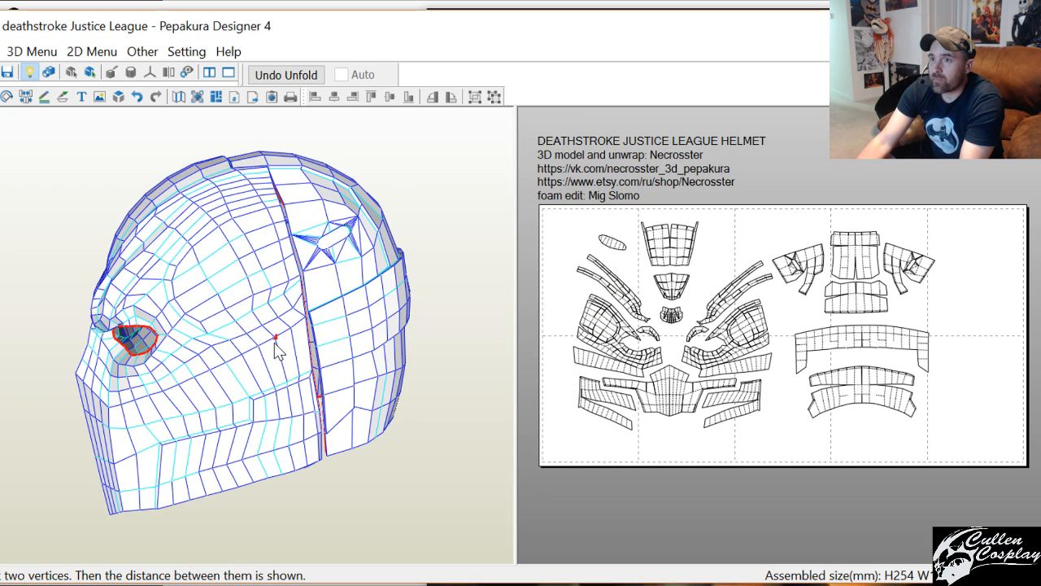
Measure the resized helmet's width between matching cheek vertices on its two sides
left_click_drag(276, 350, 206, 326)
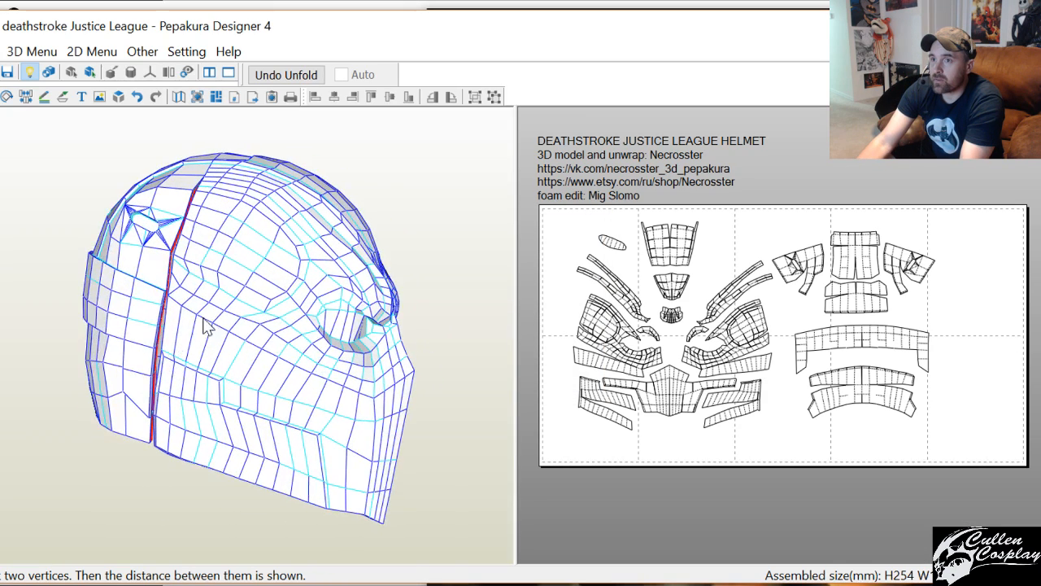
left_click(196, 314)
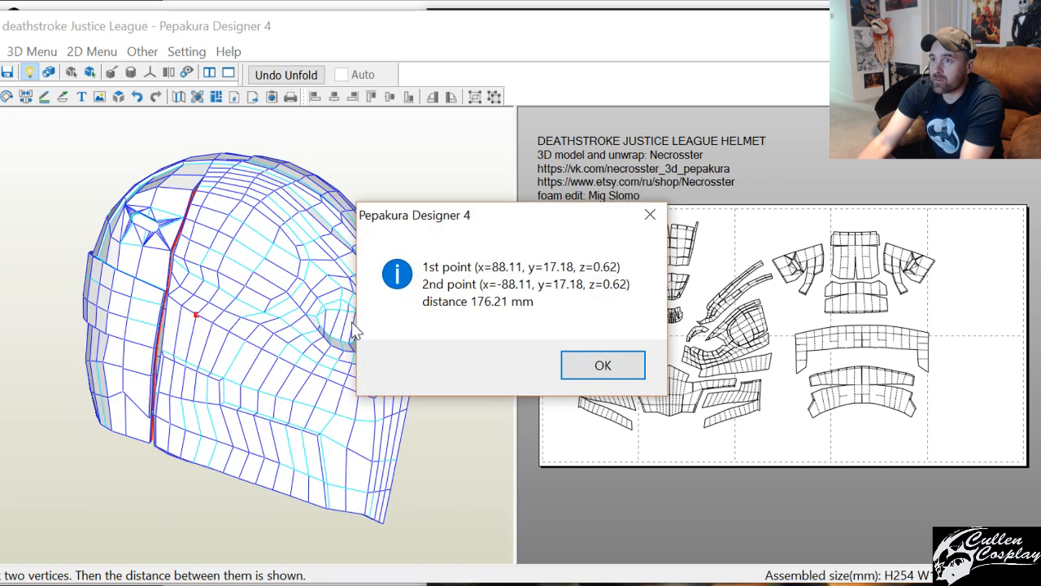
left_click(600, 365)
Scale the pattern to an assembled height of 245 mm
left_click(143, 51)
mouse_move(103, 51)
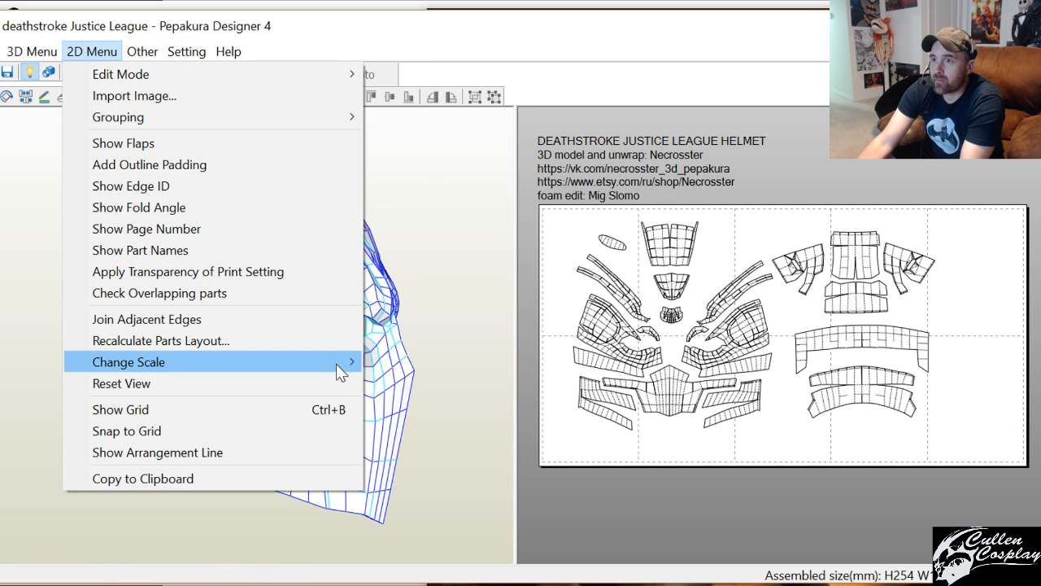
mouse_move(336, 364)
left_click(398, 362)
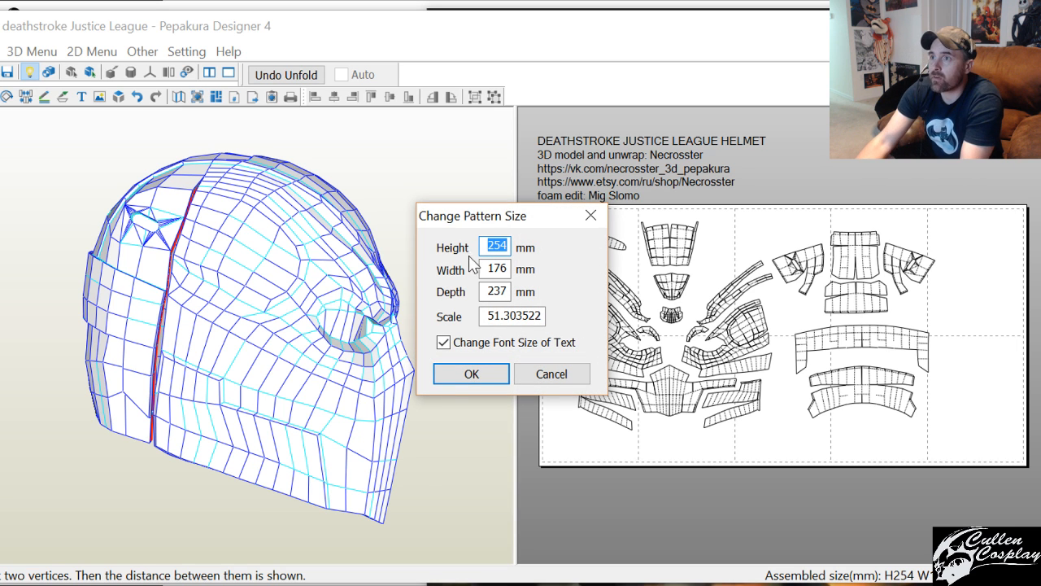
type("245")
key("Return")
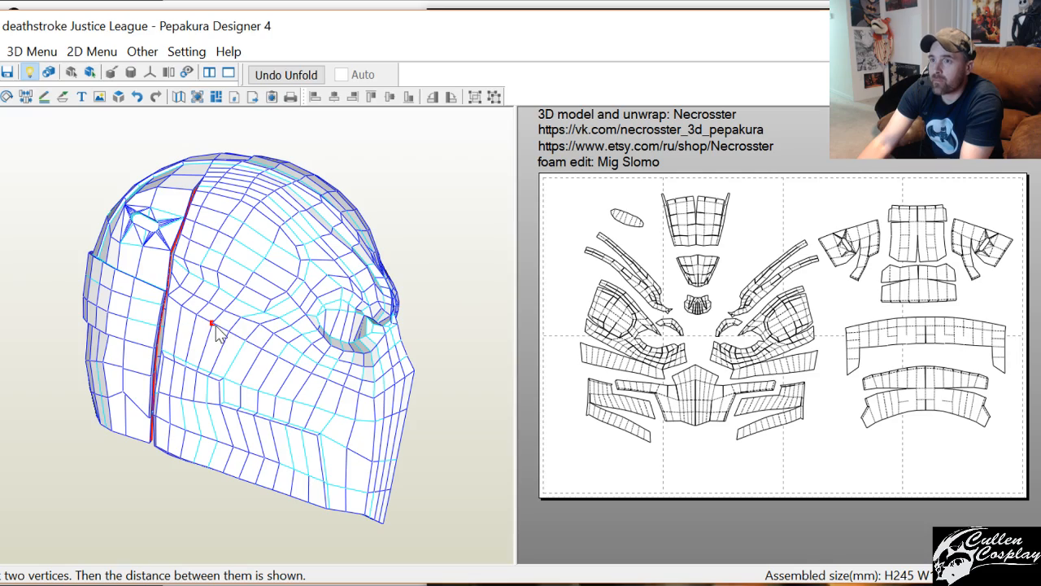
Measure the rescaled helmet's width again between two vertices on opposite sides, behind the eyes at cheek level
mouse_move(210, 327)
left_mouse_down()
mouse_move(261, 333)
mouse_move(223, 350)
mouse_move(259, 348)
mouse_move(185, 364)
mouse_move(210, 335)
left_mouse_up()
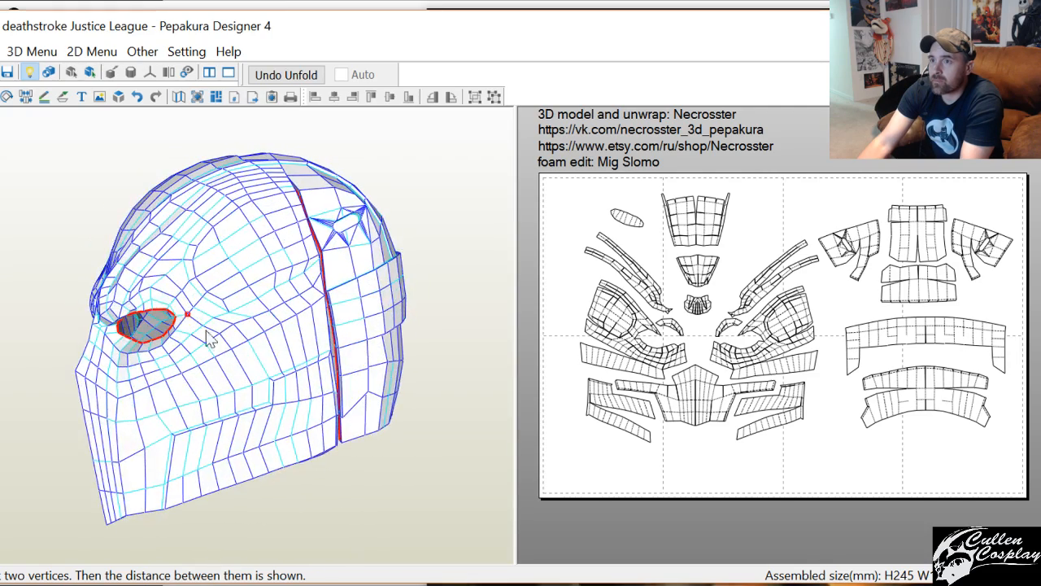
left_click(280, 324)
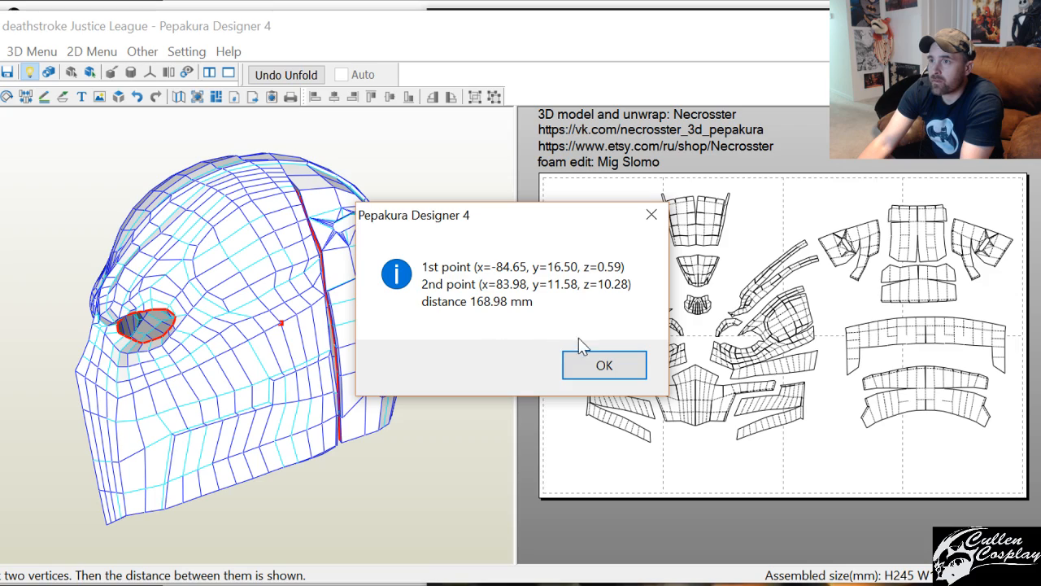
left_click(599, 365)
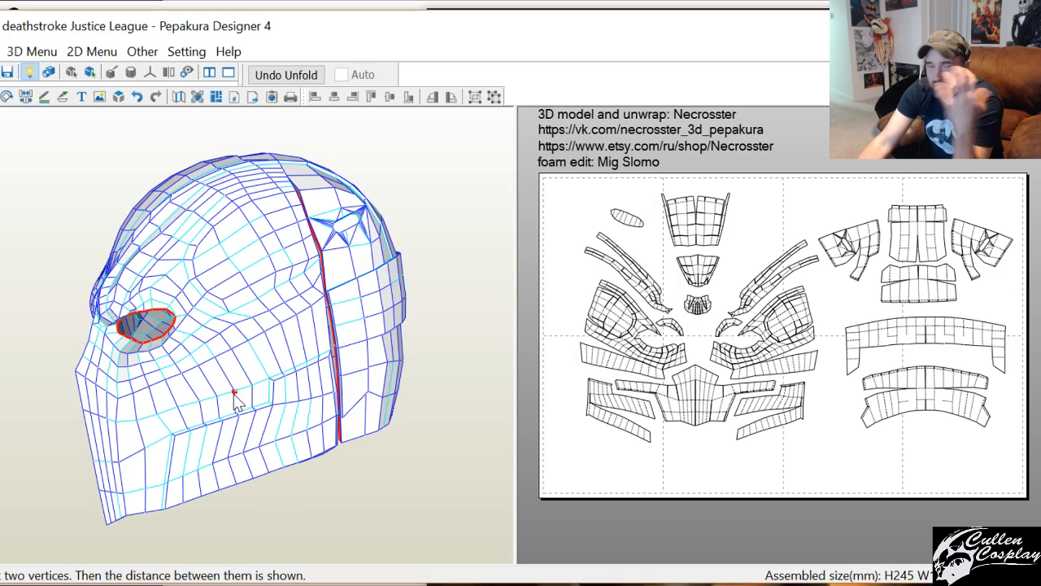
mouse_move(232, 461)
left_mouse_down()
mouse_move(326, 404)
mouse_move(317, 394)
left_mouse_up()
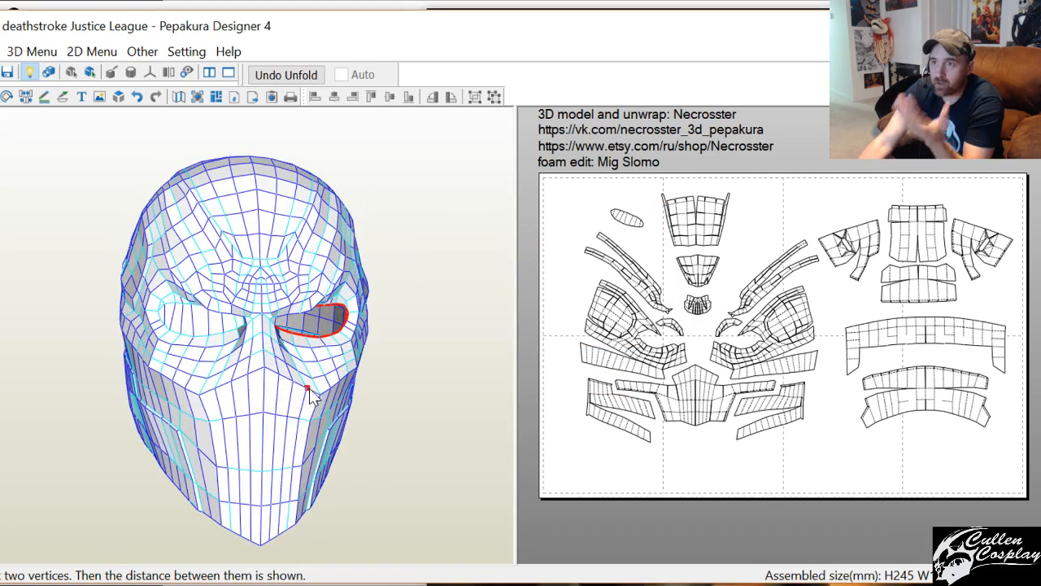
left_click(313, 378)
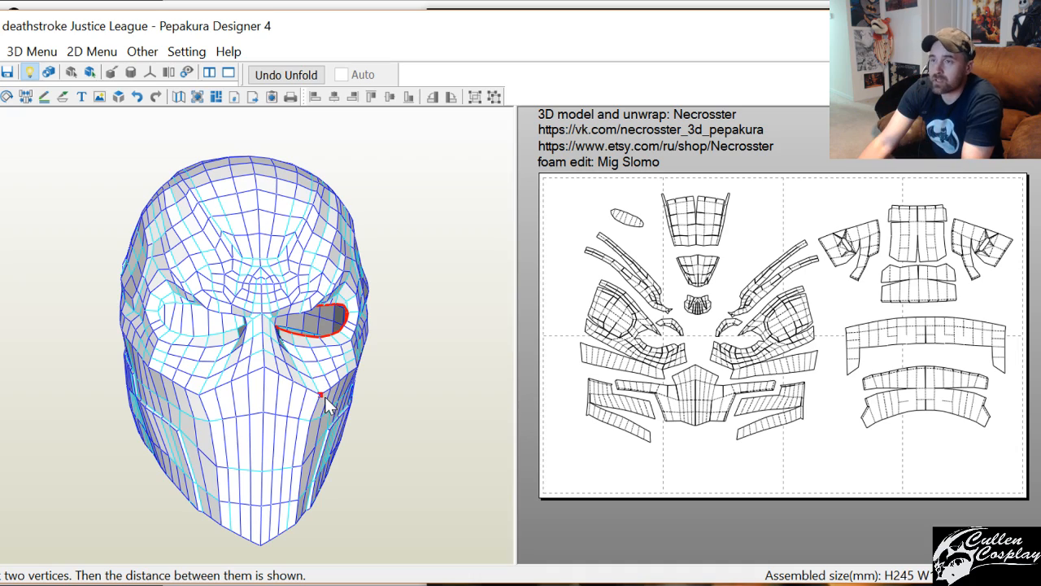
Select the large crown piece on the pattern sheet and check the helmet's reference photo in Photos
scroll(732, 244, "up", 3)
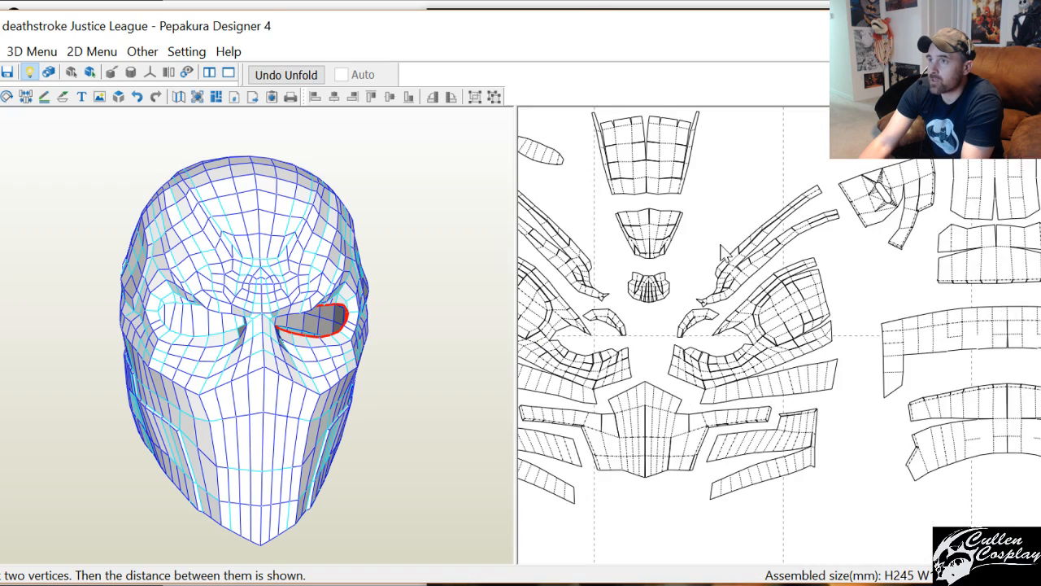
right_click(798, 295)
left_click(785, 308)
left_click(727, 254)
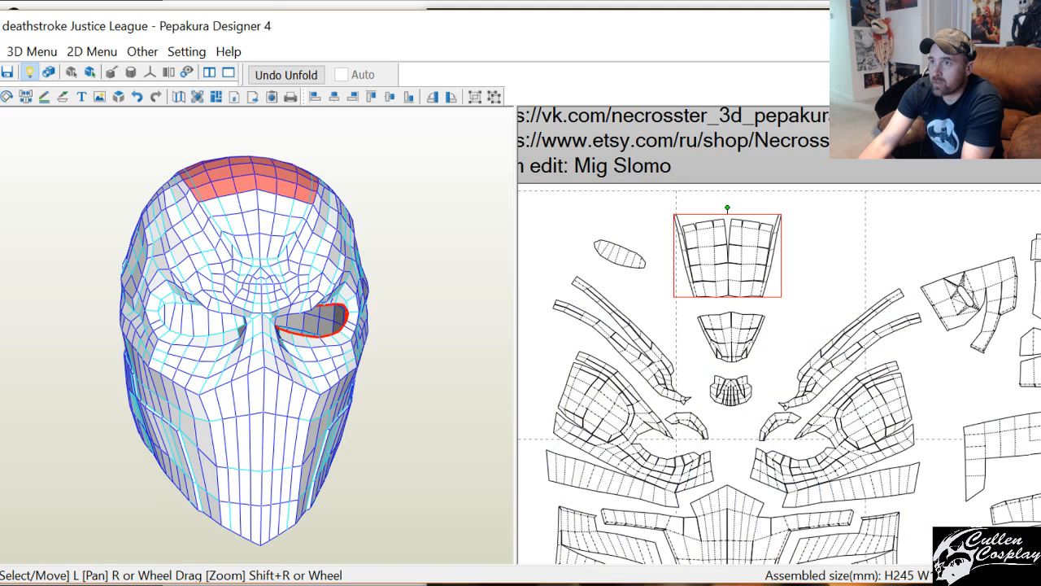
key("alt+Tab")
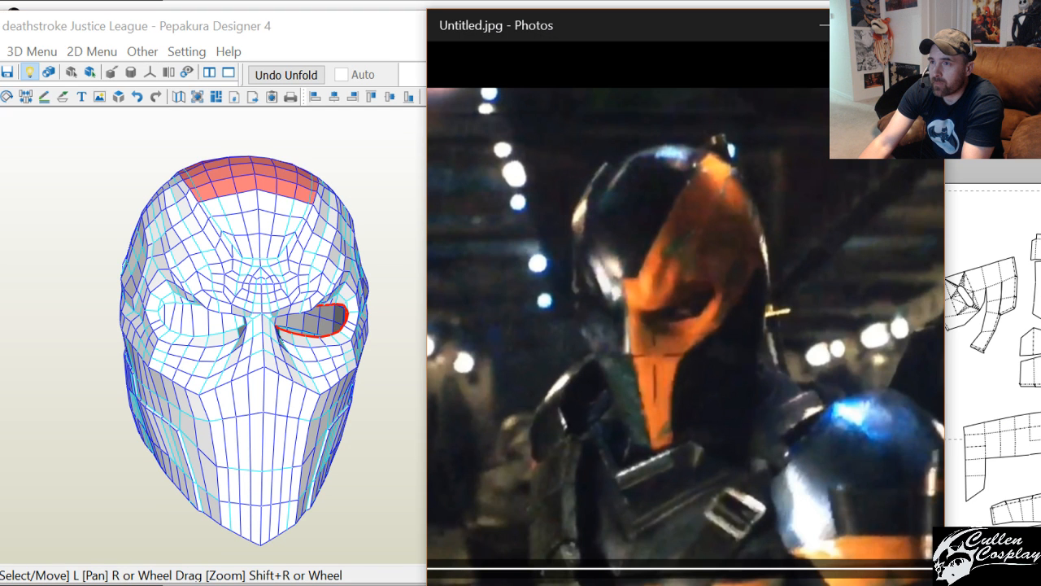
key("alt+Tab")
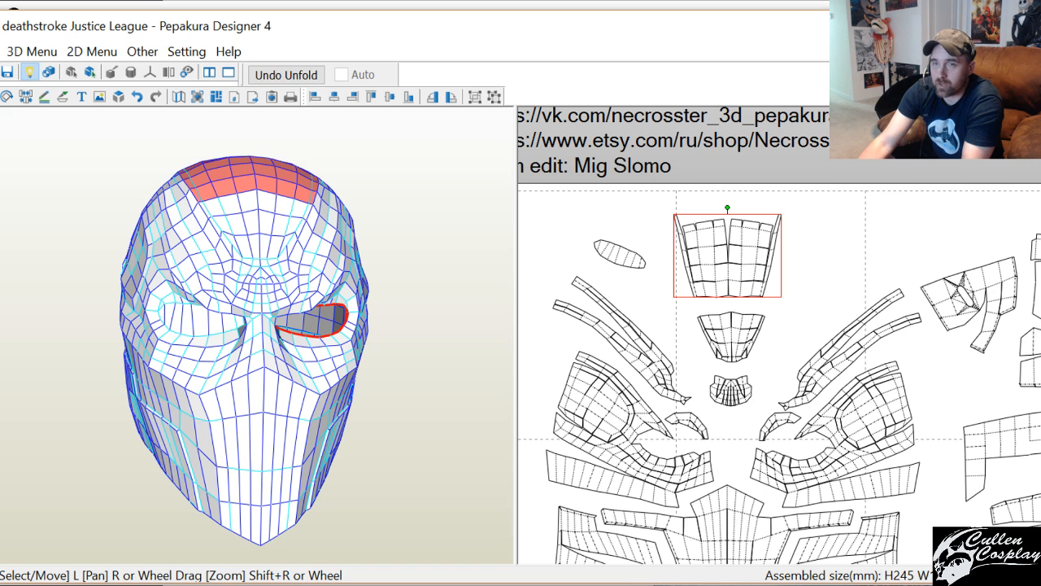
Examine the crown piece's slits and narrow side strips on the sheet, and its location on the 3D helmet
scroll(763, 239, "up", 3)
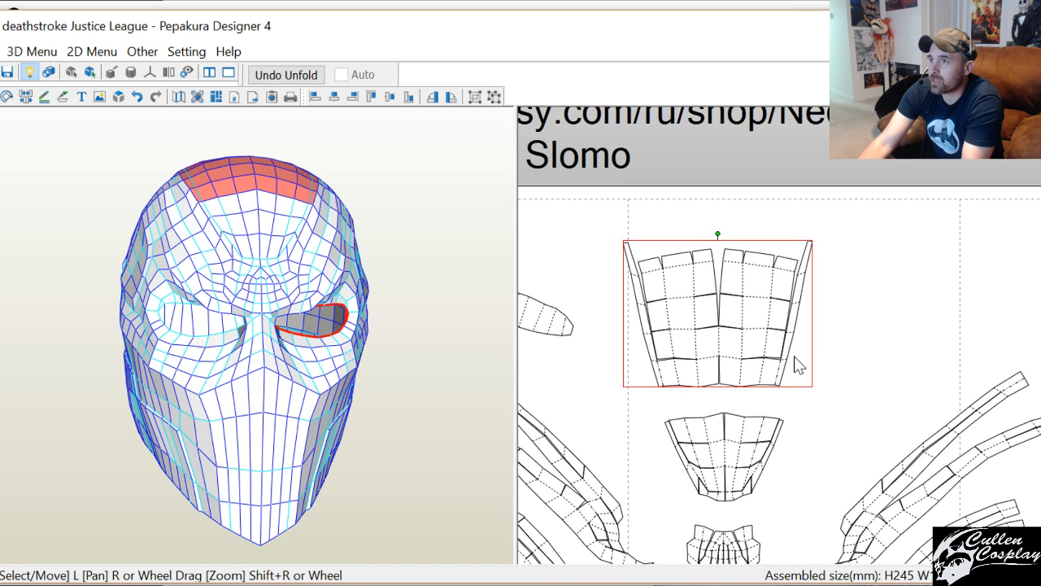
scroll(793, 358, "up", 3)
scroll(803, 313, "down", 1)
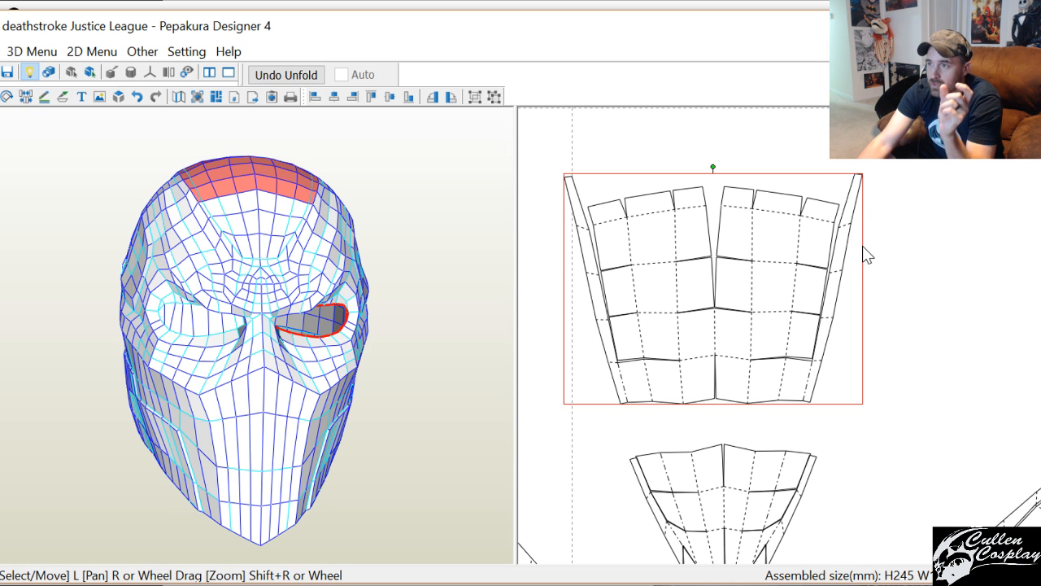
scroll(885, 378, "down", 5)
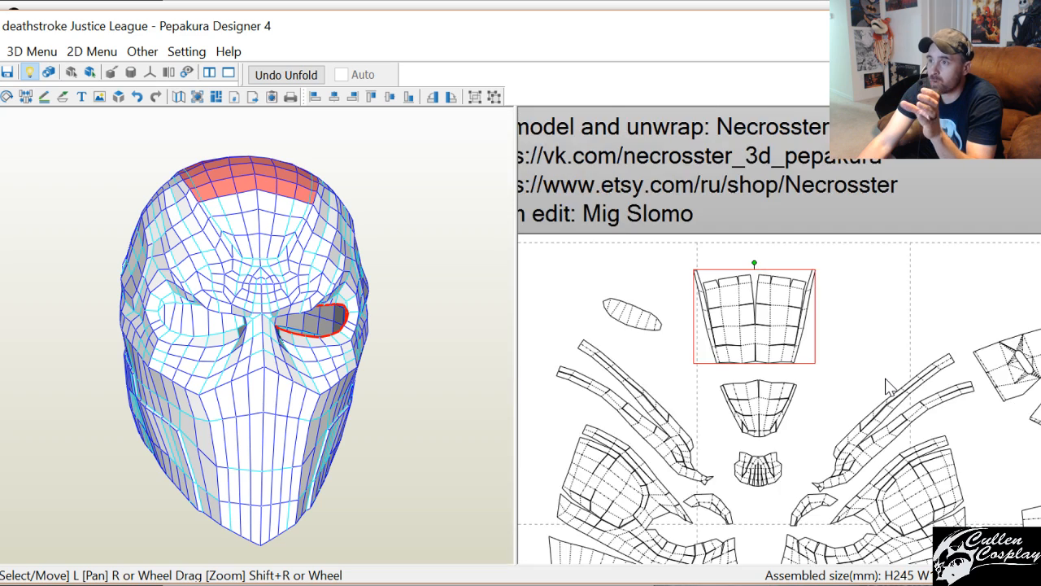
right_click_drag(885, 378, 893, 289)
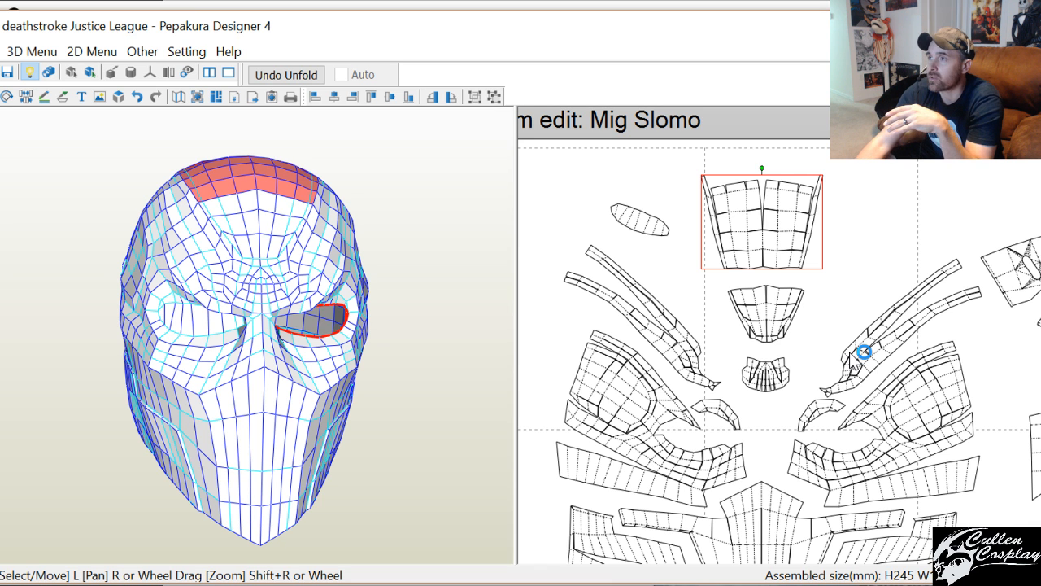
scroll(800, 276, "up", 4)
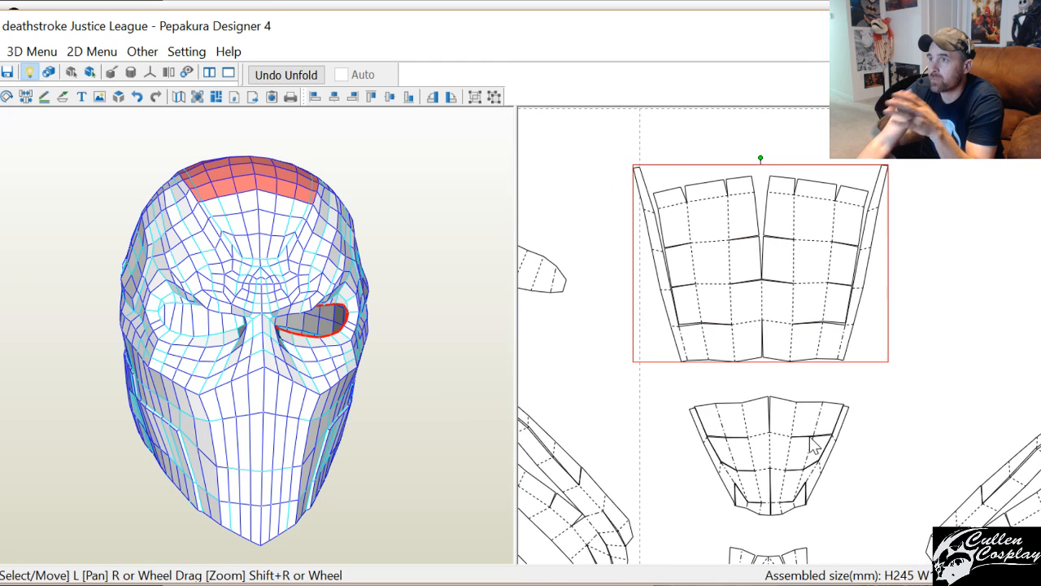
right_click(814, 306)
left_click(819, 277)
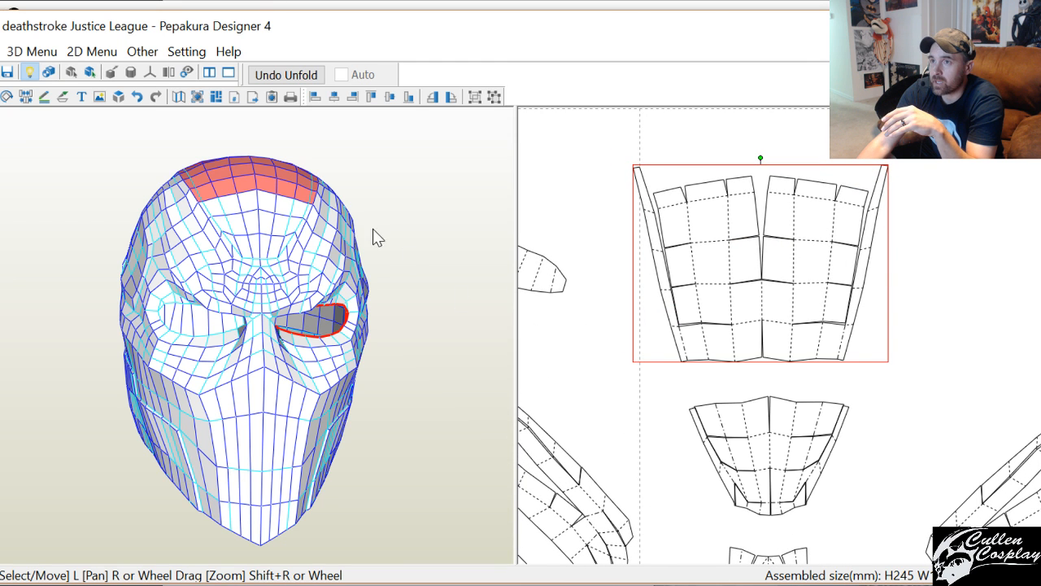
left_click_drag(368, 247, 319, 221)
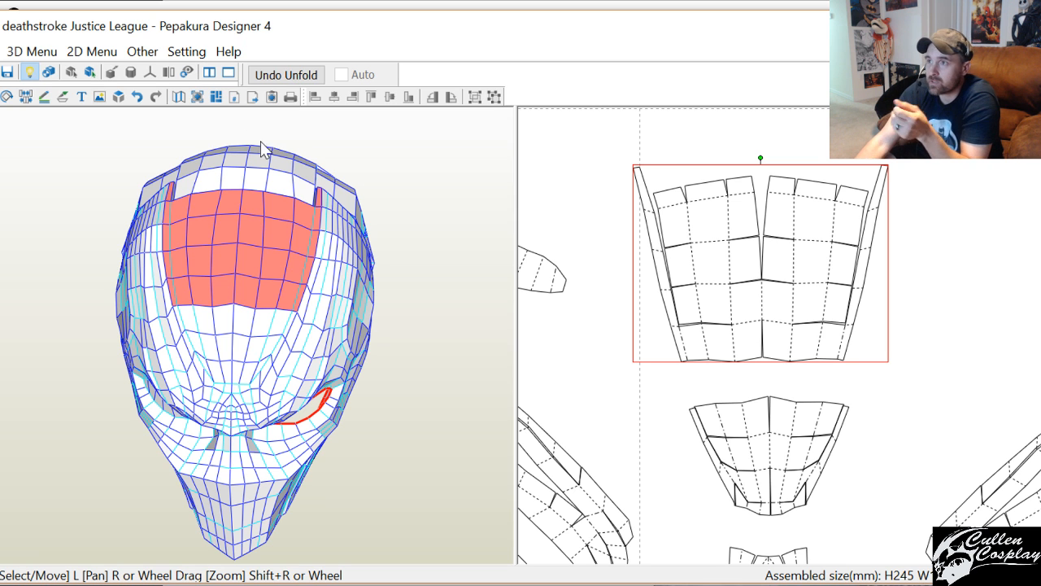
Use Join/Disjoin Face to split the narrow strip along the crown piece's left edge into separate faces
right_click(743, 232)
left_click(698, 282)
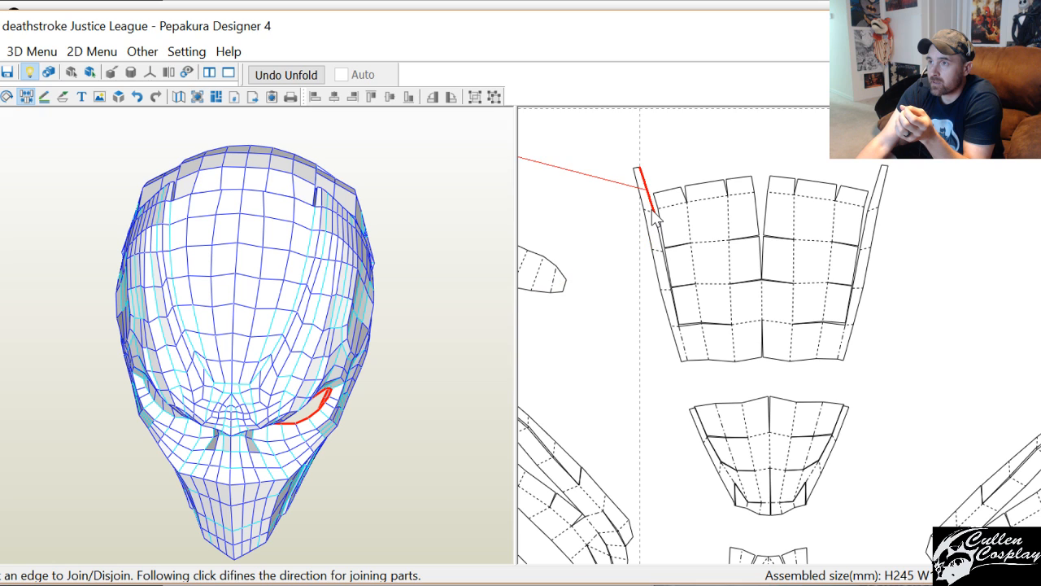
left_click(653, 215)
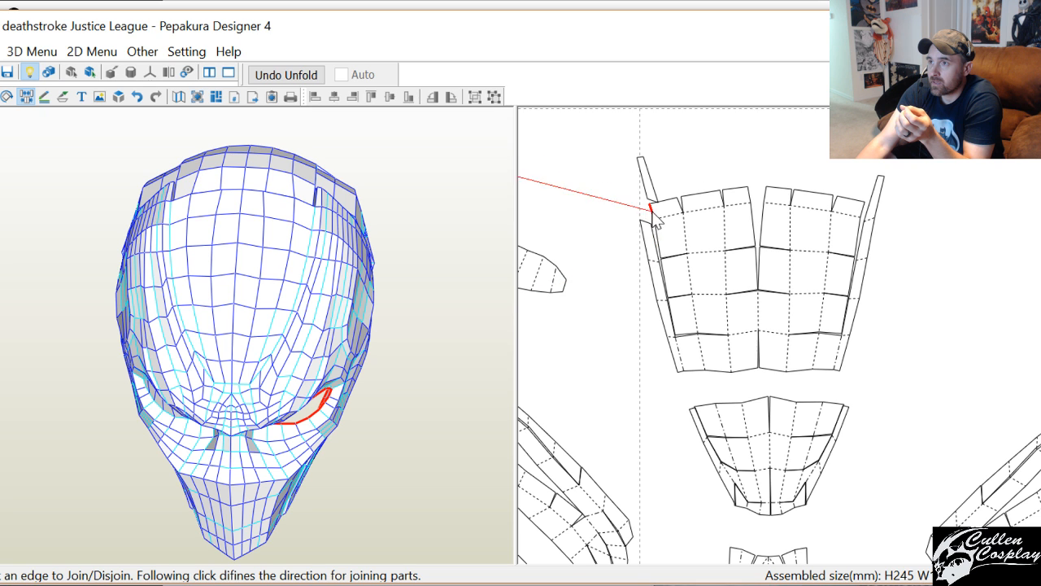
left_click(656, 272)
left_click(659, 311)
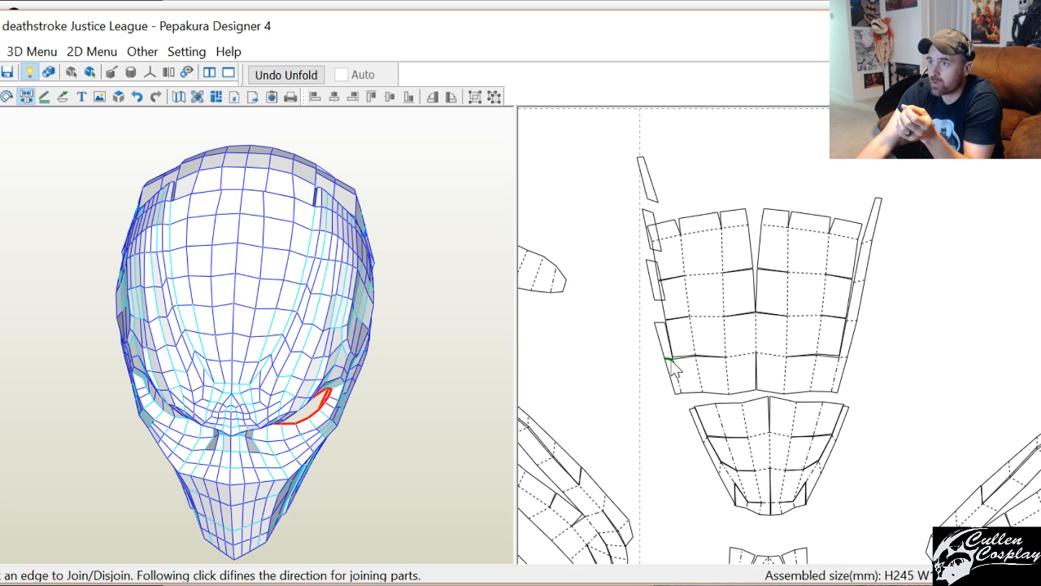
left_click(669, 358)
Rejoin the loose left-edge faces to the crown piece, attaching the lower ones to their neighbouring grid rows
left_click(668, 336)
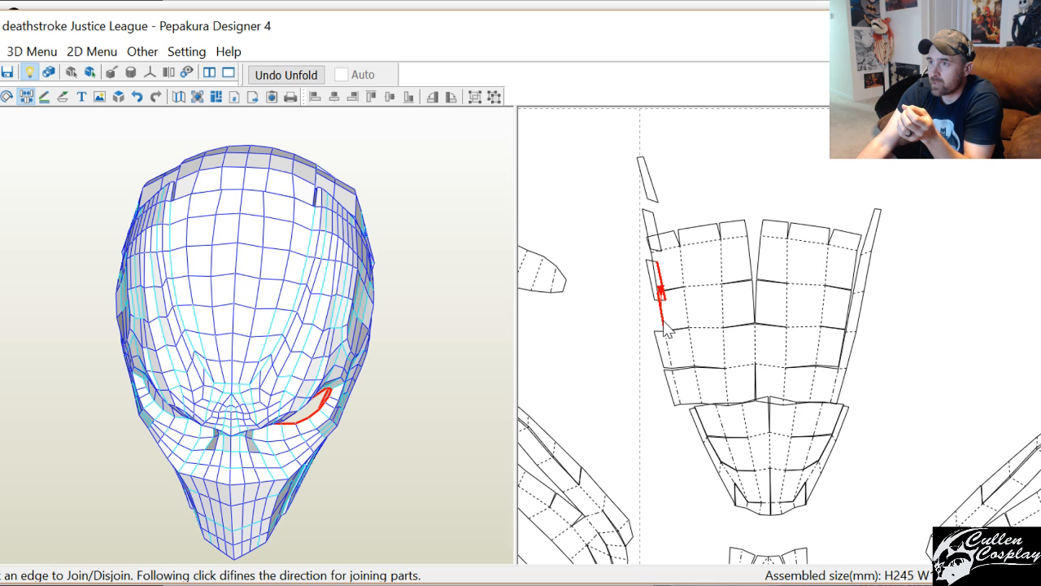
left_click(656, 285)
left_click(654, 236)
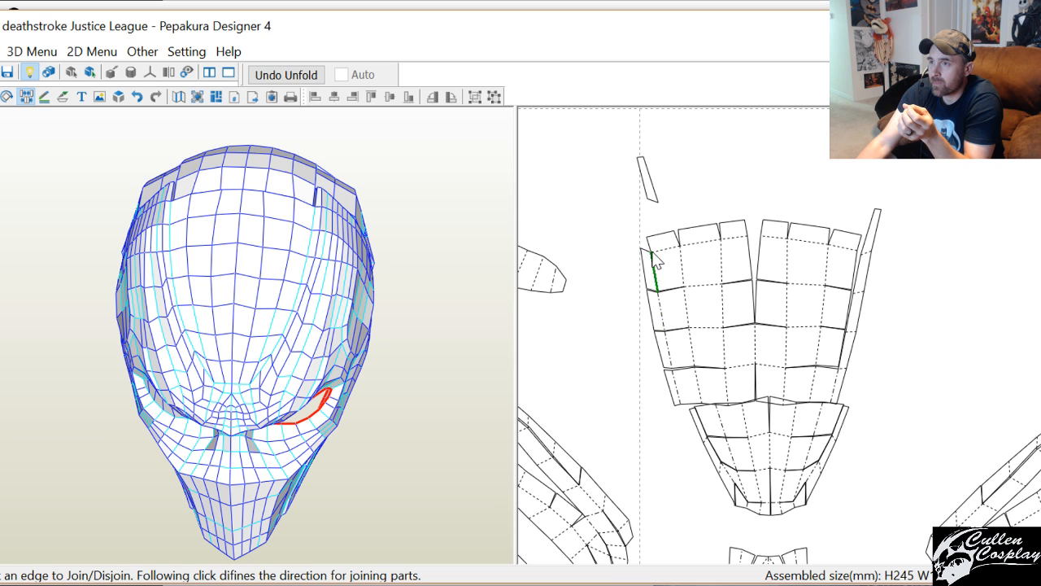
left_click(651, 257)
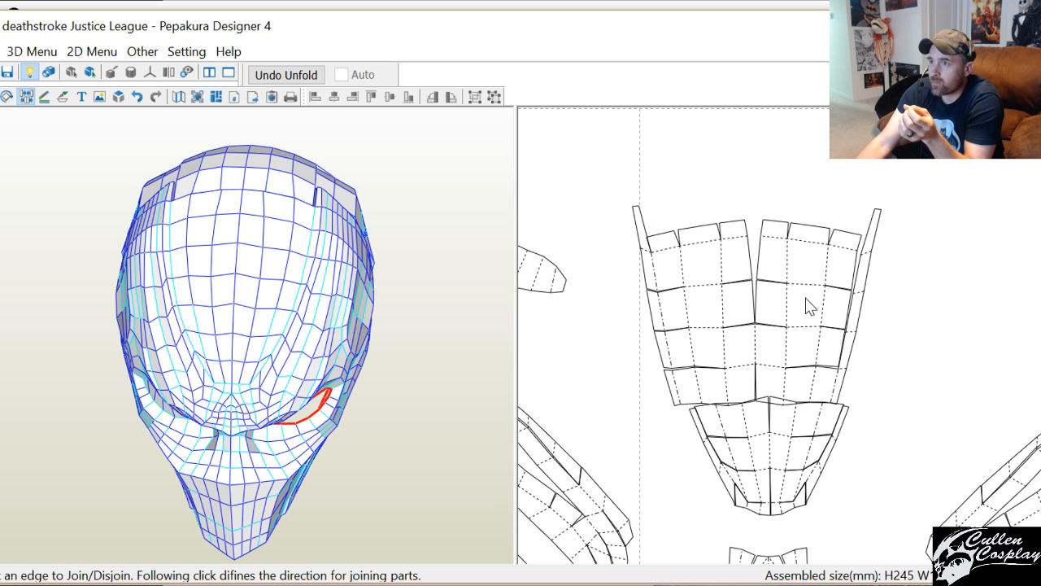
Rework the joins along the crown piece's right-edge strip so its lower faces attach to the adjacent grid faces, and return to Select and Move
left_click(832, 373)
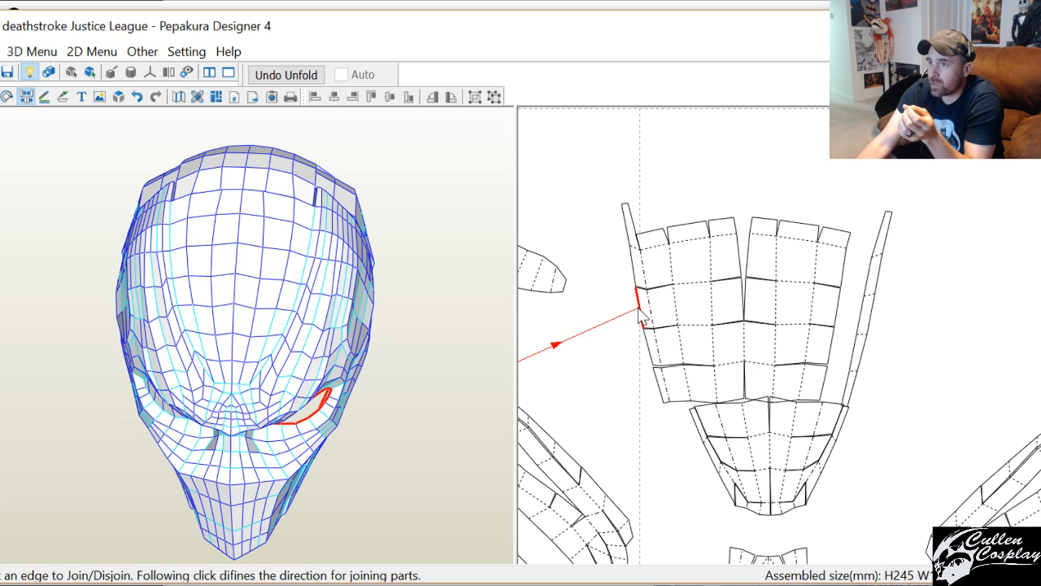
left_click(830, 380)
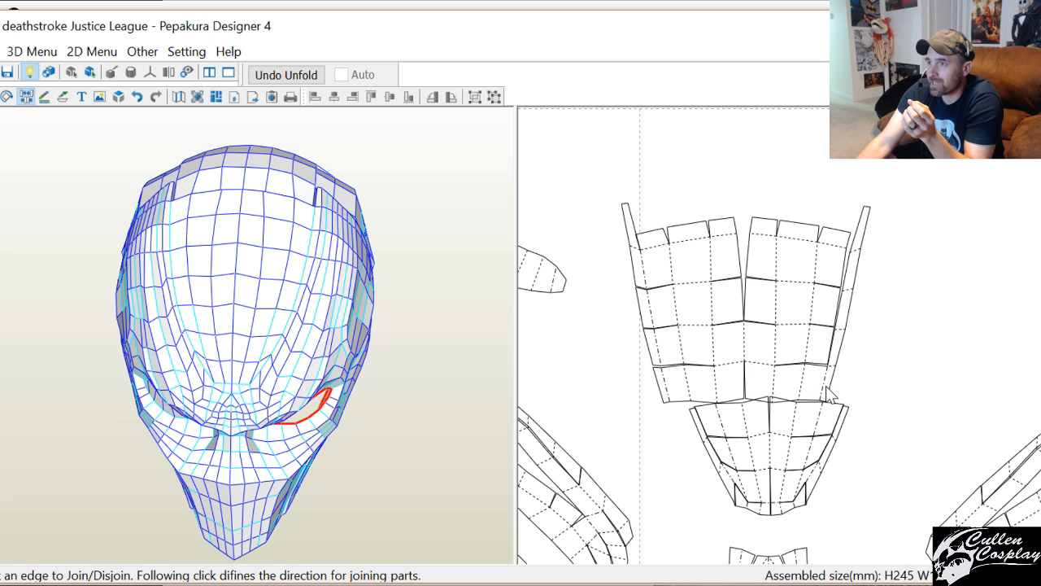
left_click(842, 337)
left_click(842, 326)
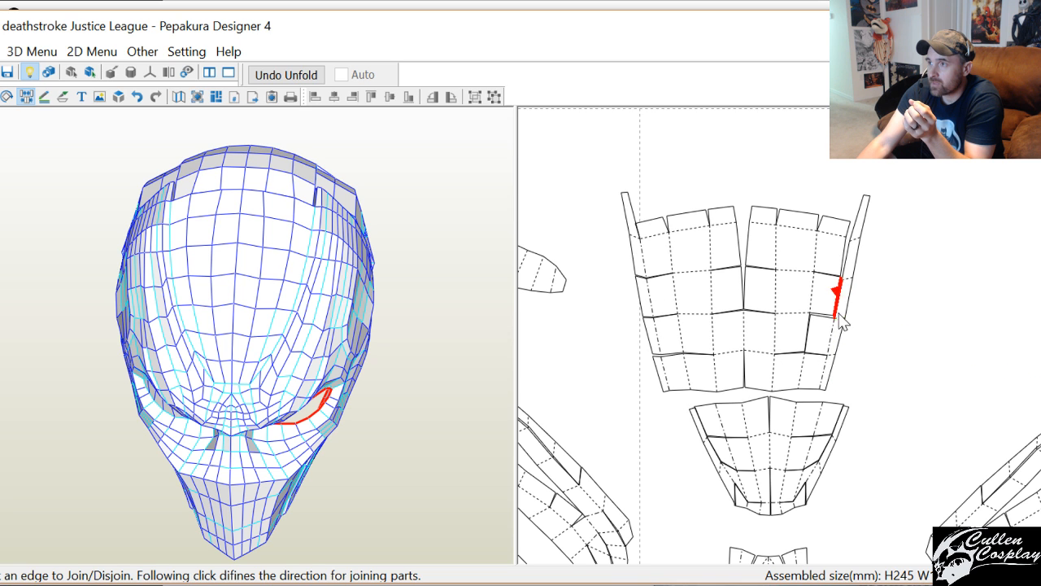
left_click(841, 320)
left_click(841, 307)
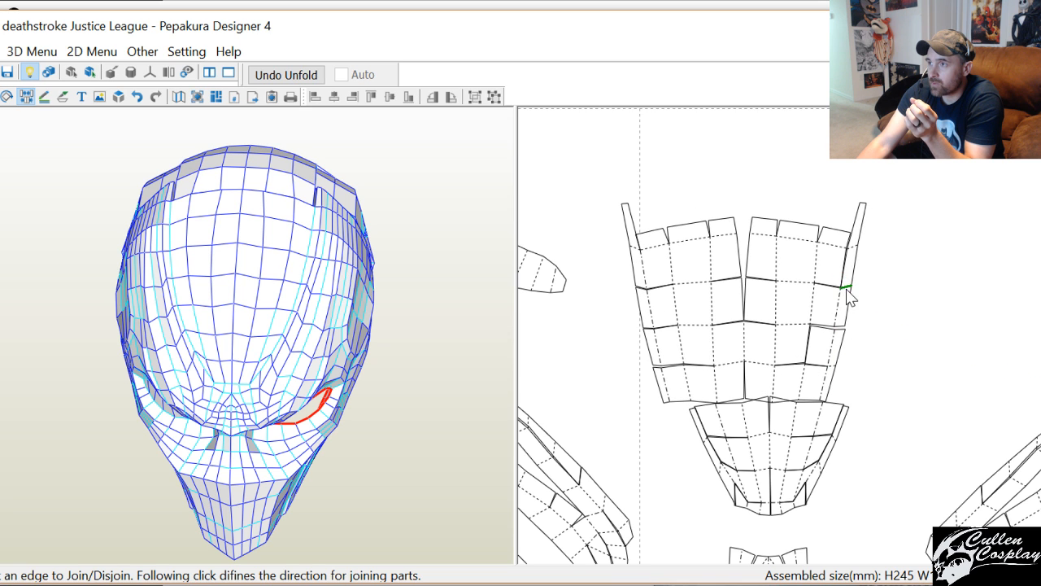
left_click(849, 296)
scroll(785, 362, "down", 2)
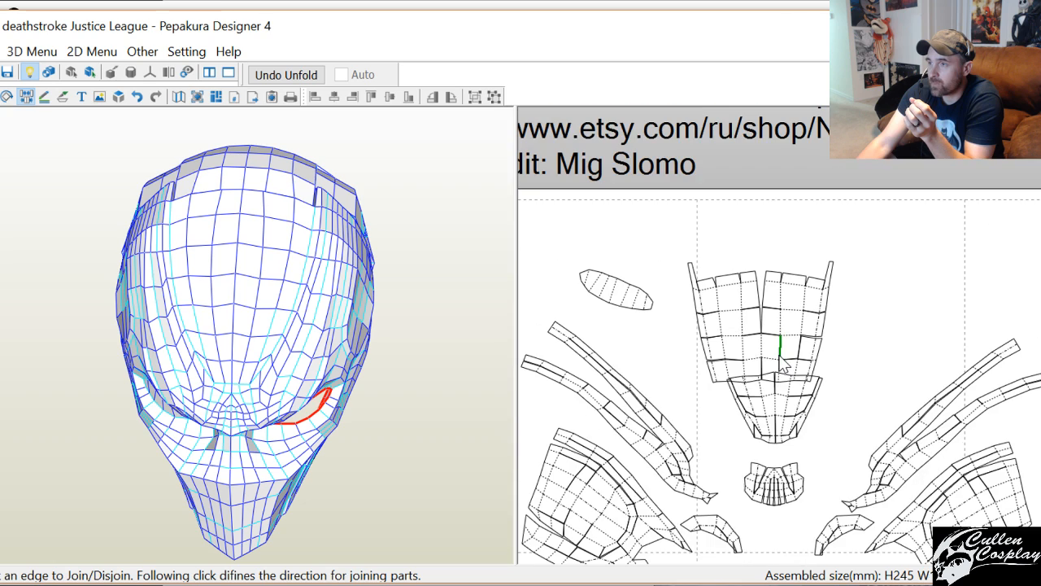
right_click(780, 362)
left_click(783, 366)
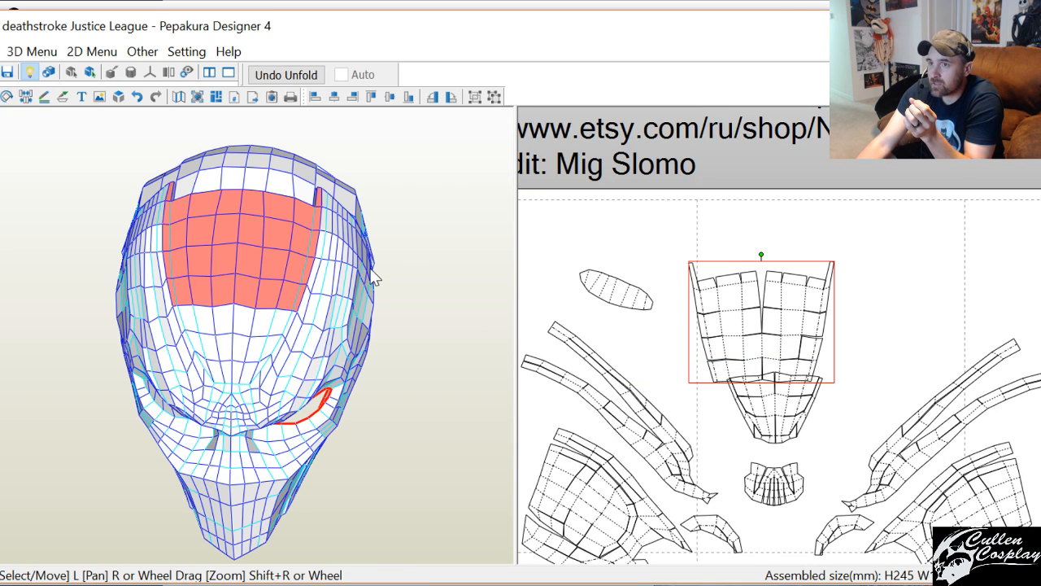
Select the helmet's lower side panel and front mask piece in turn to compare their matching edges on the model and sheet
mouse_move(330, 416)
left_mouse_down()
mouse_move(372, 364)
mouse_move(321, 427)
left_mouse_up()
left_click(310, 439)
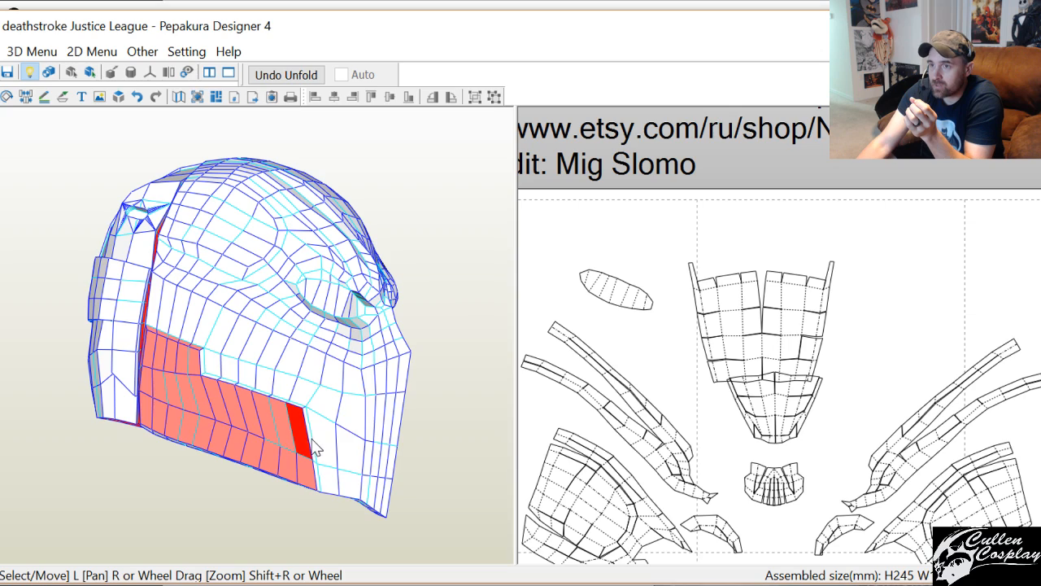
left_click(314, 442)
scroll(697, 407, "down", 2)
middle_click_drag(697, 407, 780, 238)
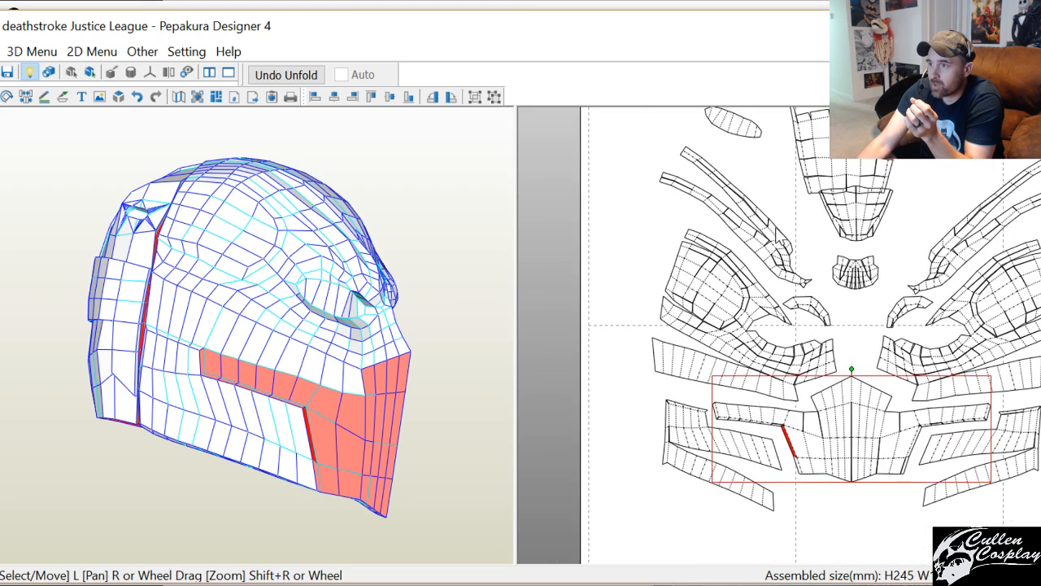
scroll(782, 462, "up", 1)
scroll(801, 357, "up", 2)
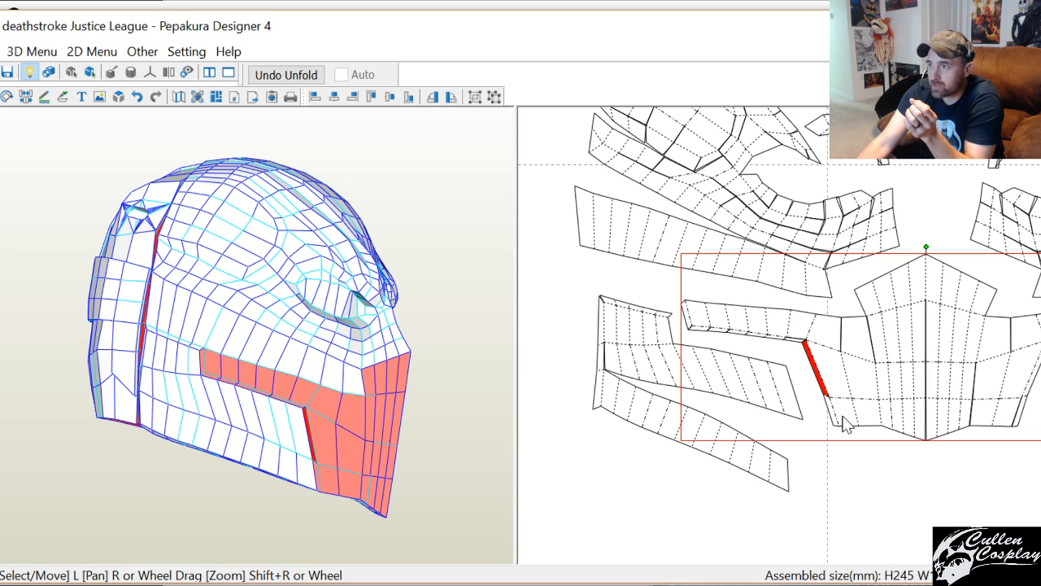
left_click(667, 389)
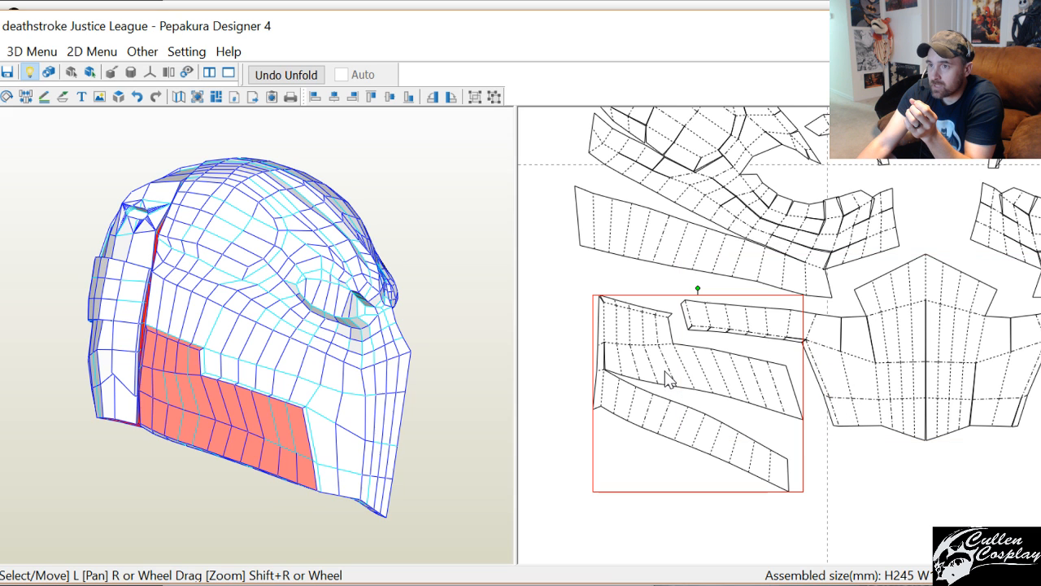
left_click(817, 377)
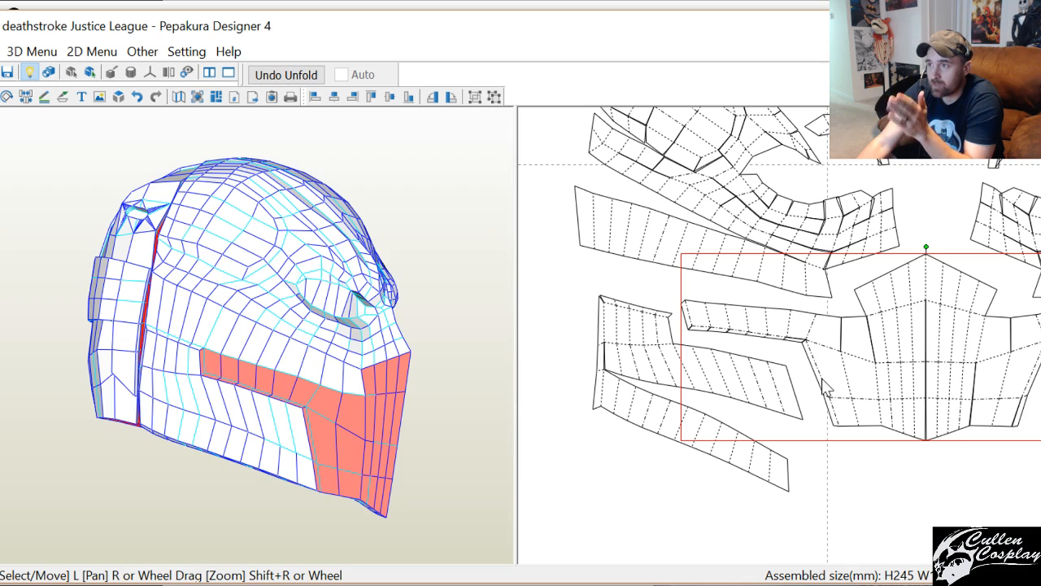
Use Join/Disjoin Face to rework the lower joins near the crown piece's right-edge strip, and return to Select and Move
scroll(823, 388, "up", 10)
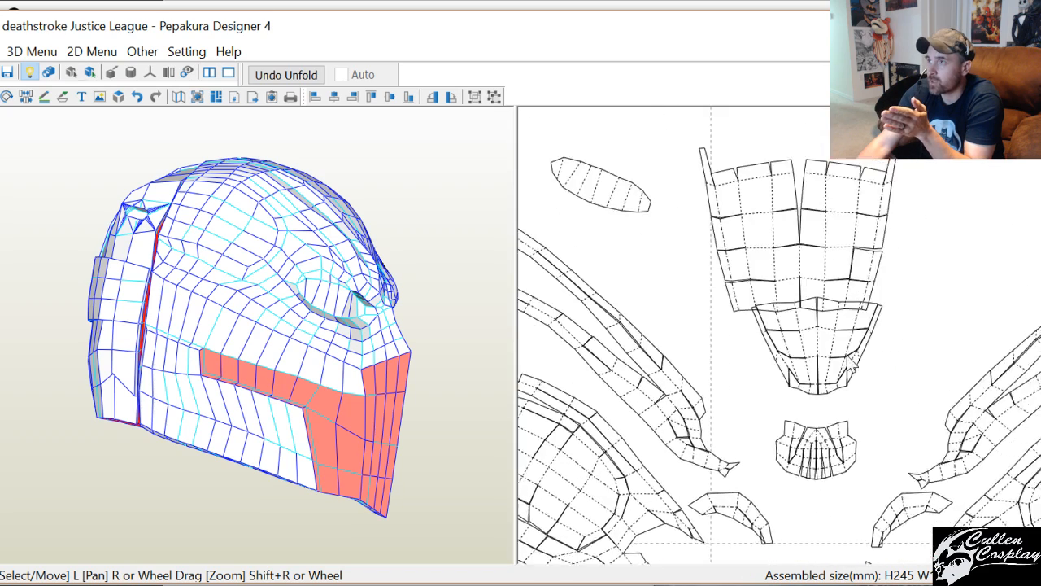
scroll(773, 310, "up", 3)
left_click(774, 272)
right_click(773, 269)
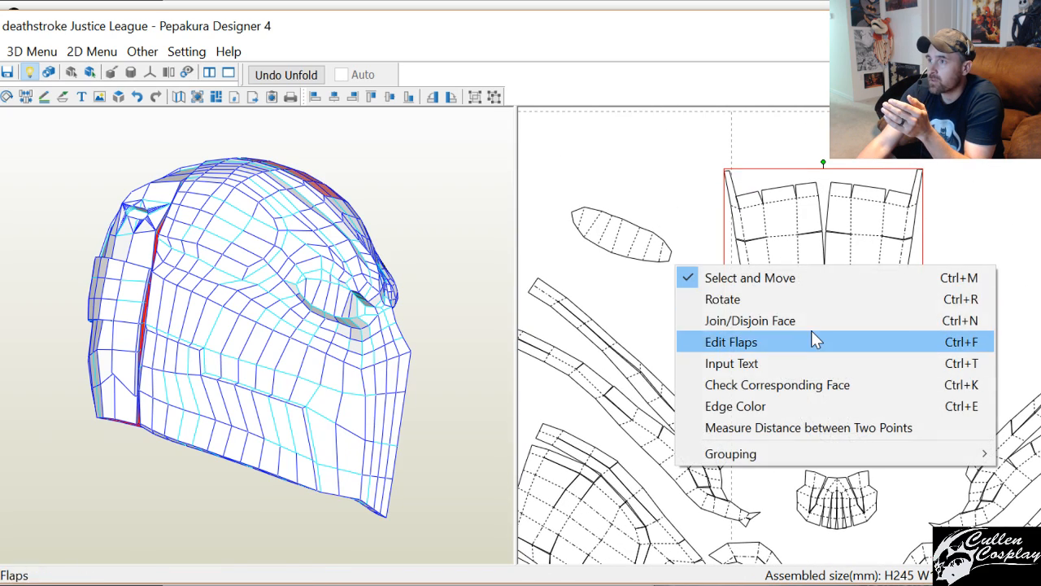
left_click(811, 321)
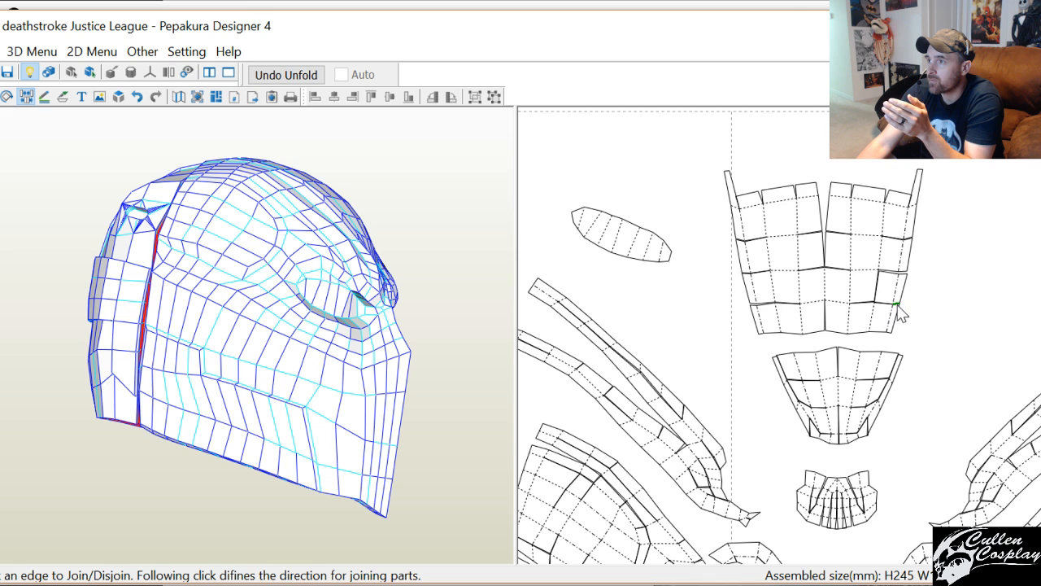
left_click(896, 306)
left_click(880, 307)
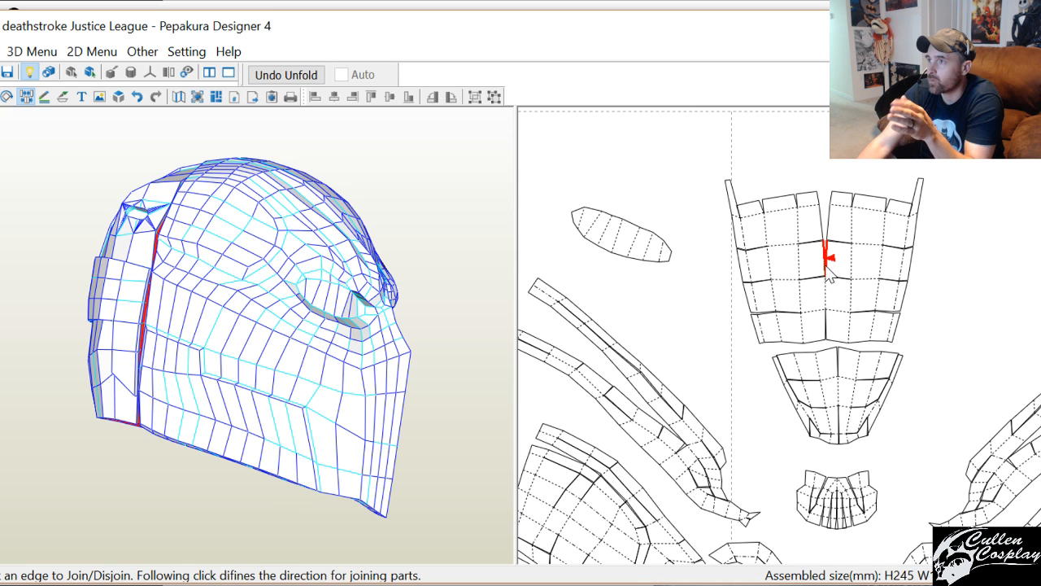
right_click(825, 231)
left_click(816, 237)
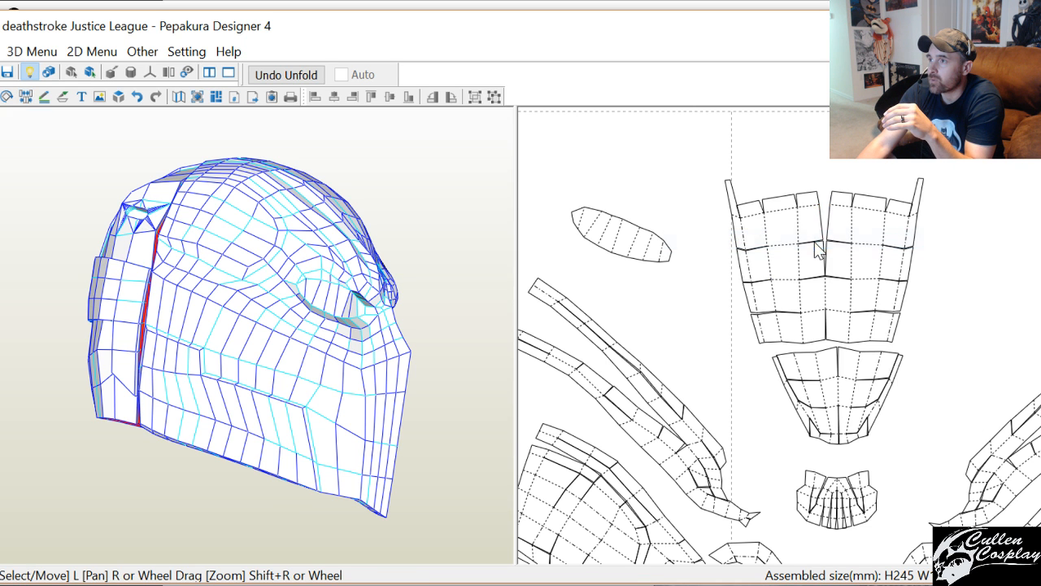
Locate the crown piece on the helmet model and disjoin the six small faces along its upper edge
left_click(809, 205)
right_click_drag(433, 257, 293, 284)
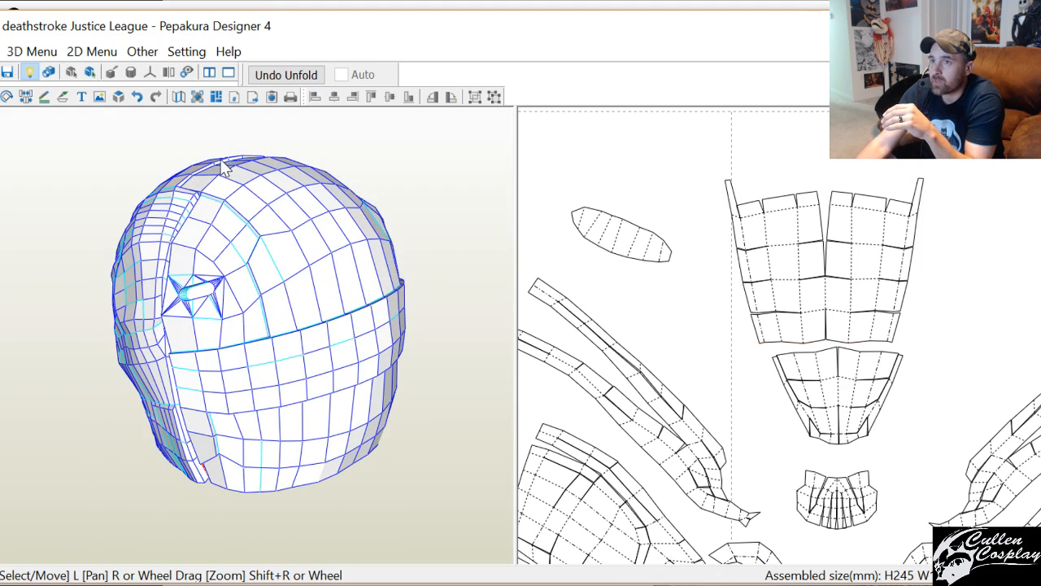
right_click_drag(420, 368, 423, 337)
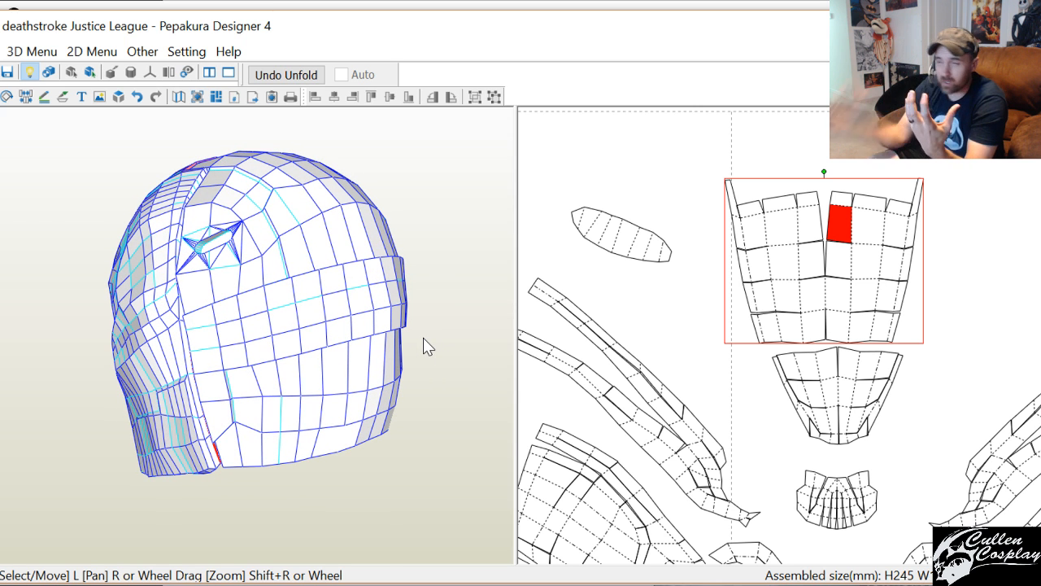
right_click(661, 324)
left_click(663, 368)
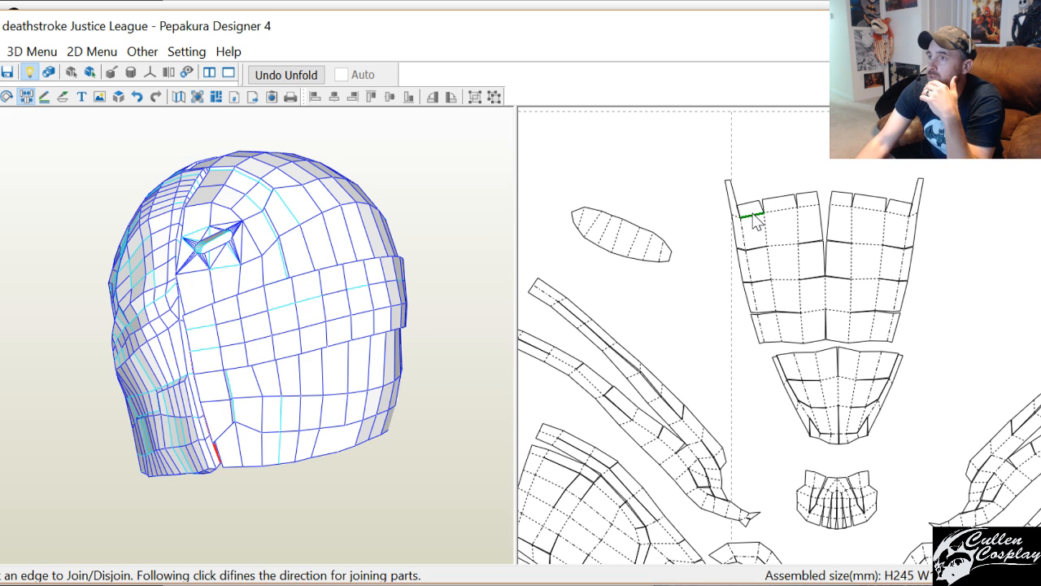
left_click(753, 214)
left_click(784, 218)
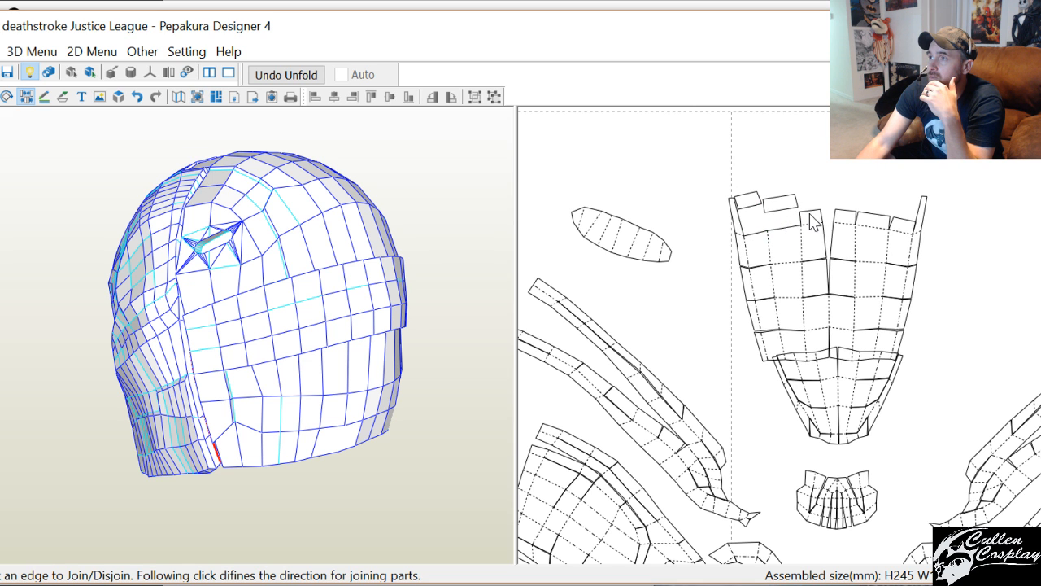
left_click(813, 228)
left_click(850, 239)
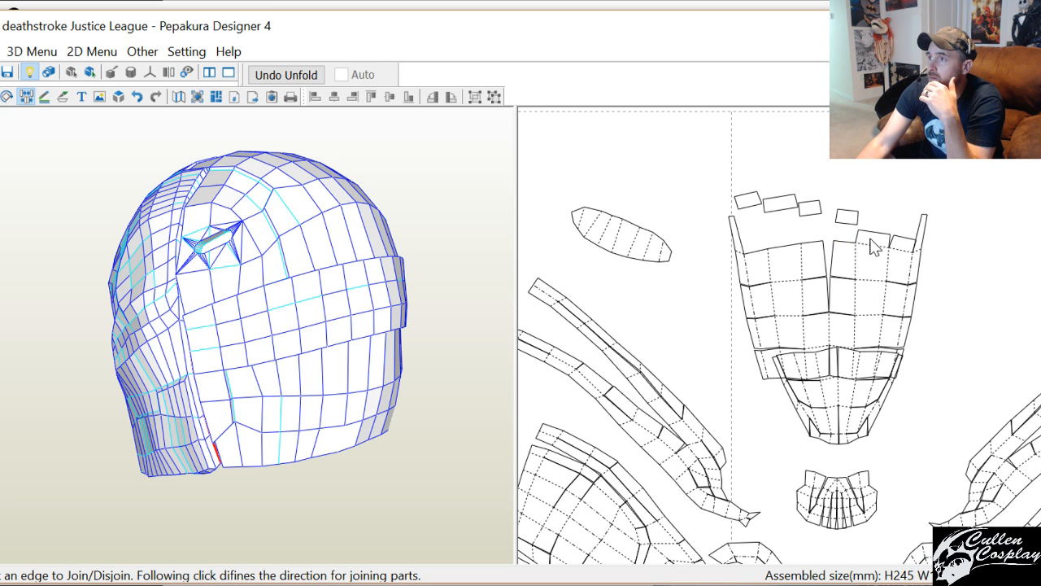
left_click(874, 246)
left_click(902, 258)
Move the six detached faces away from the pattern pieces and reposition the crown piece clear of the forehead piece
scroll(904, 244, "down", 2)
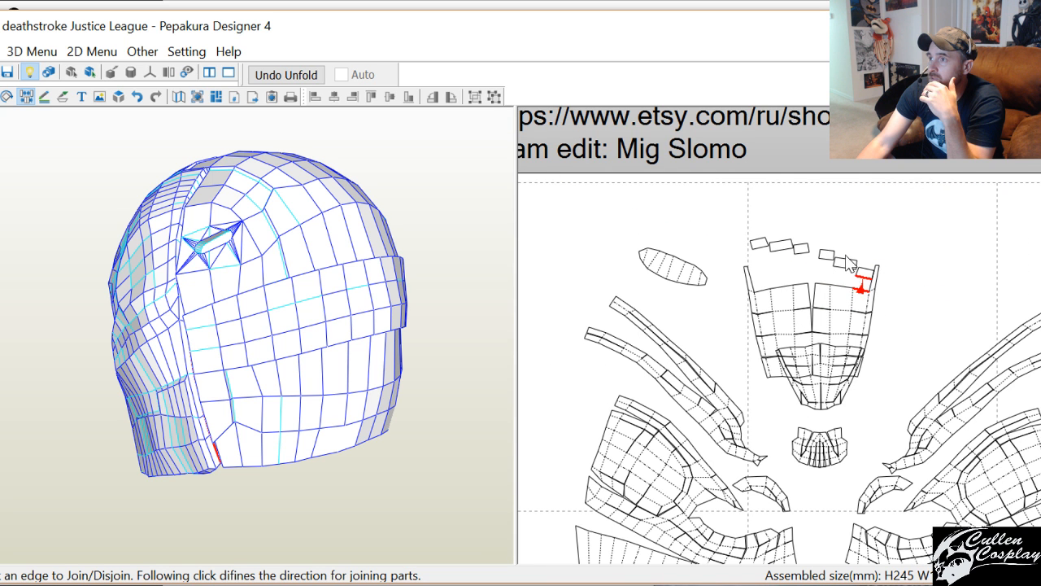
right_click(851, 248)
left_click(851, 250)
left_click_drag(859, 279, 749, 234)
left_click_drag(821, 324, 871, 357)
left_click(911, 265)
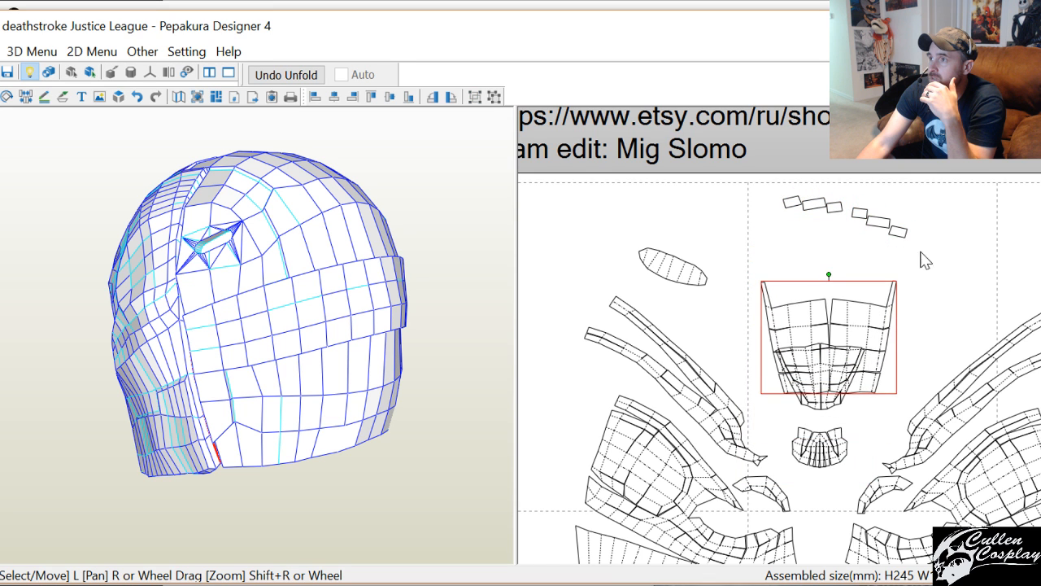
left_click_drag(924, 253, 786, 195)
left_click_drag(895, 233, 976, 126)
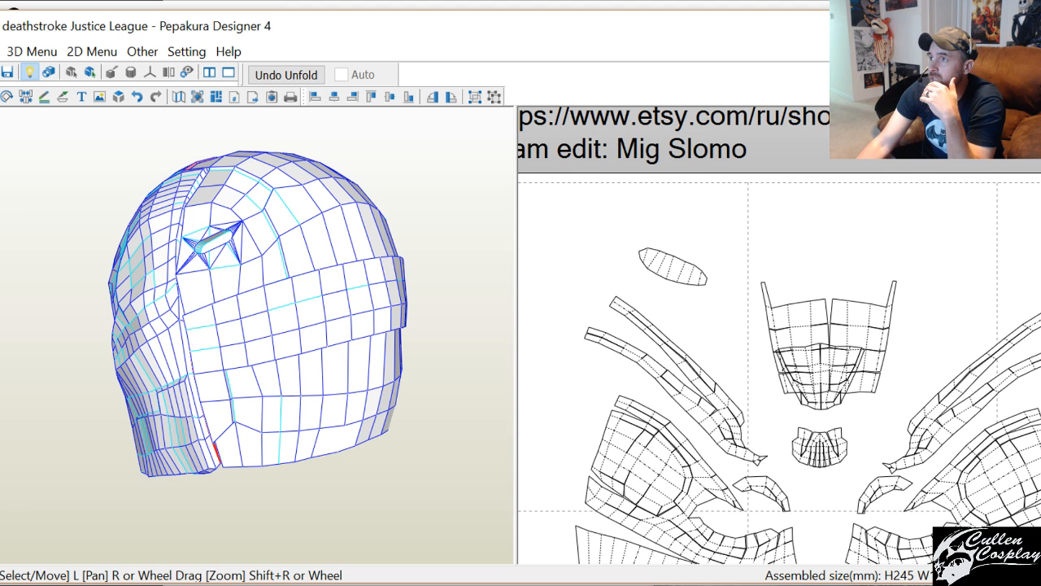
left_click_drag(862, 350, 890, 276)
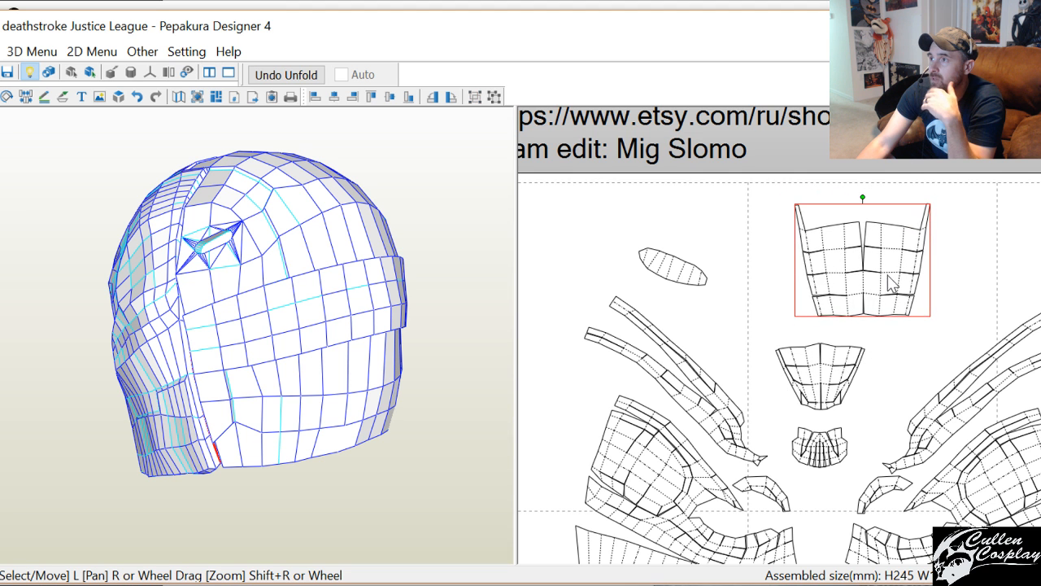
Set Edge Color to erase mode and hide the interior grid lines across the left, right and centre of the crown piece
scroll(889, 313, "up", 2)
right_click_drag(895, 311, 806, 367)
right_click(811, 347)
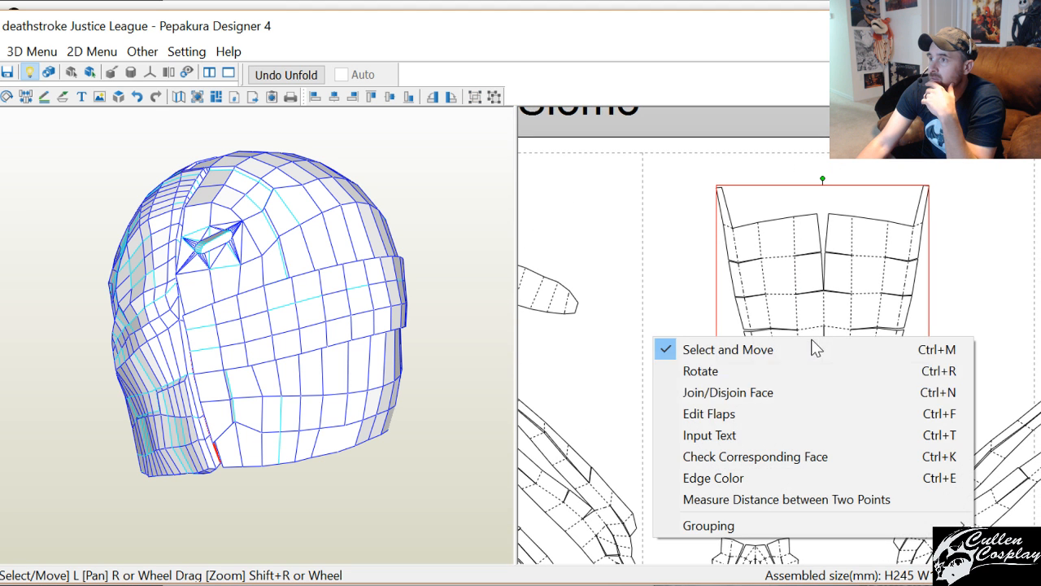
left_click(801, 396)
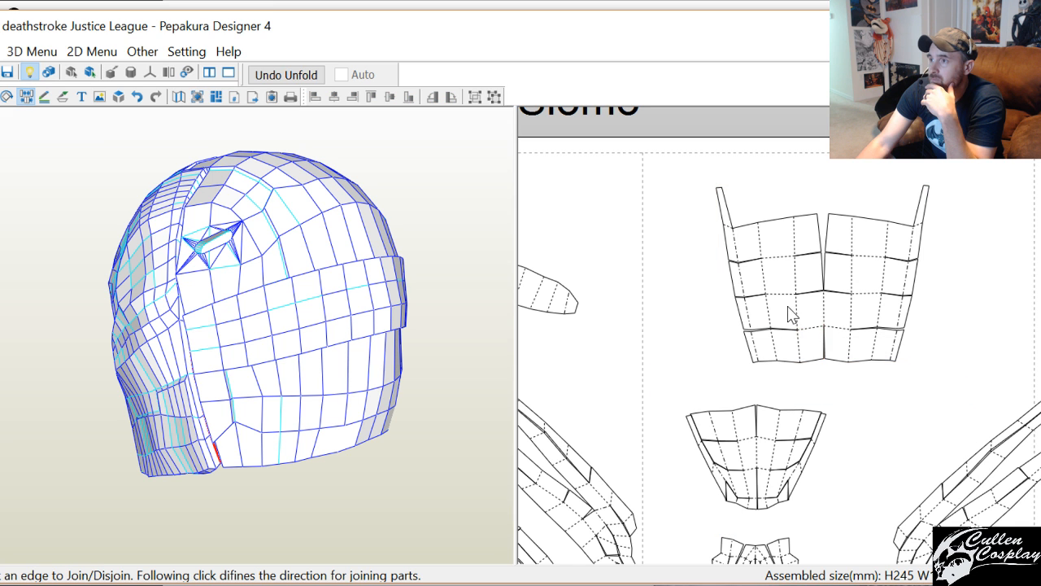
right_click(790, 314)
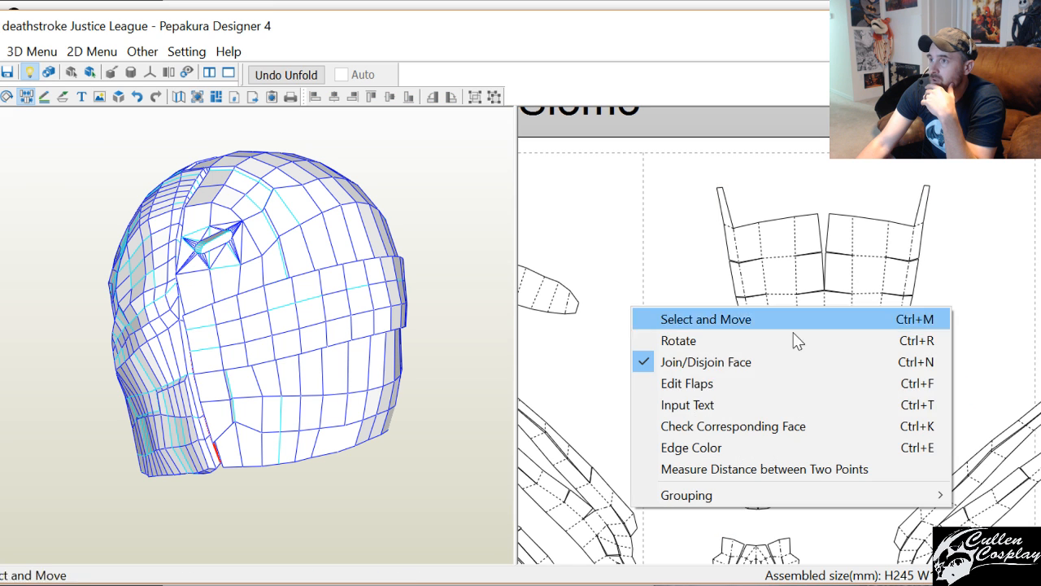
left_click(769, 450)
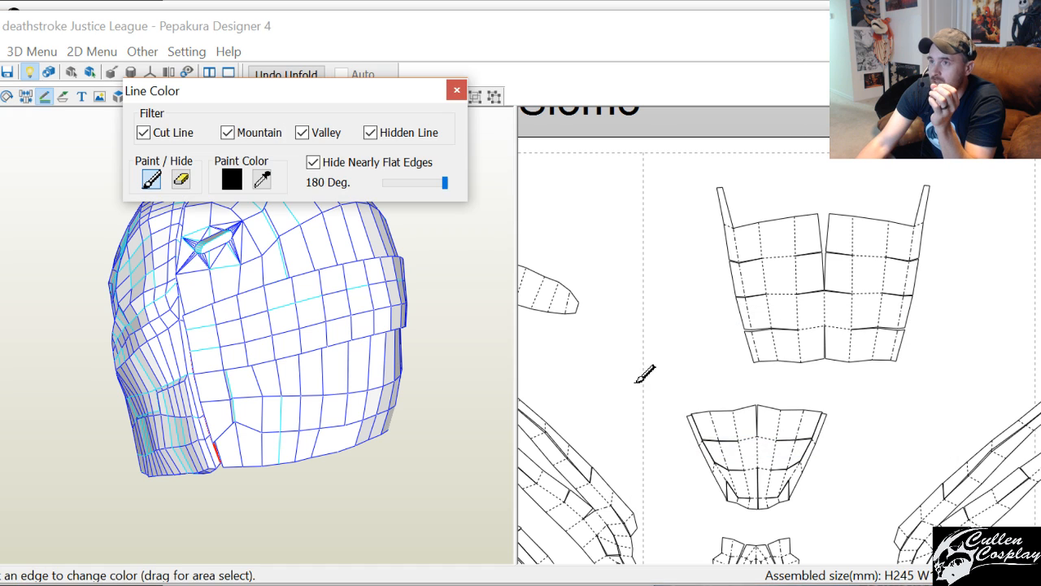
left_click(181, 179)
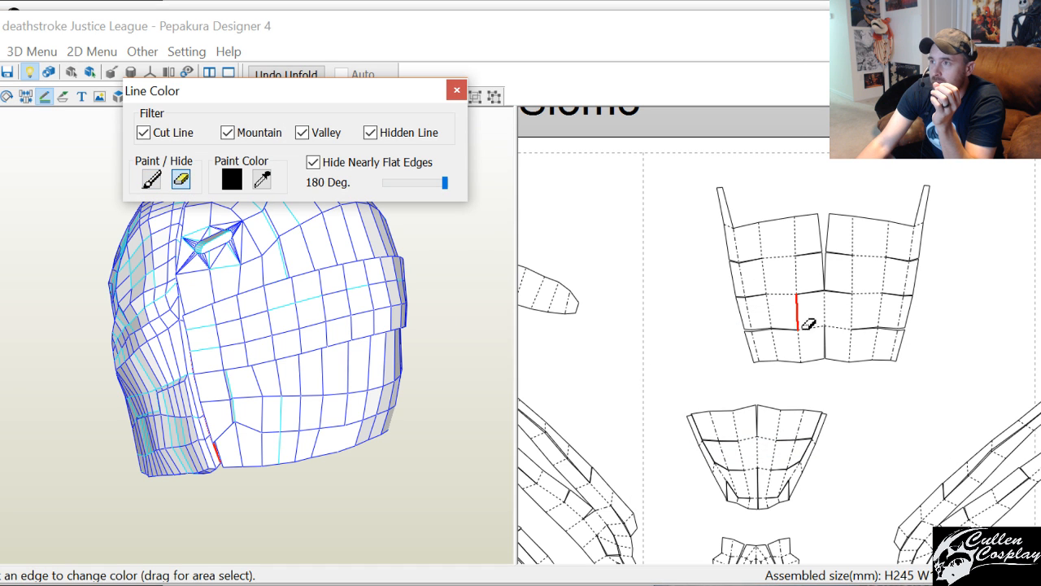
left_click_drag(811, 340, 768, 234)
left_click_drag(838, 348, 892, 235)
left_click_drag(842, 343, 820, 302)
Hide the short cross lines along the crown piece's left-edge strip, including the one at its upper corner
scroll(793, 347, "up", 2)
scroll(793, 348, "up", 2)
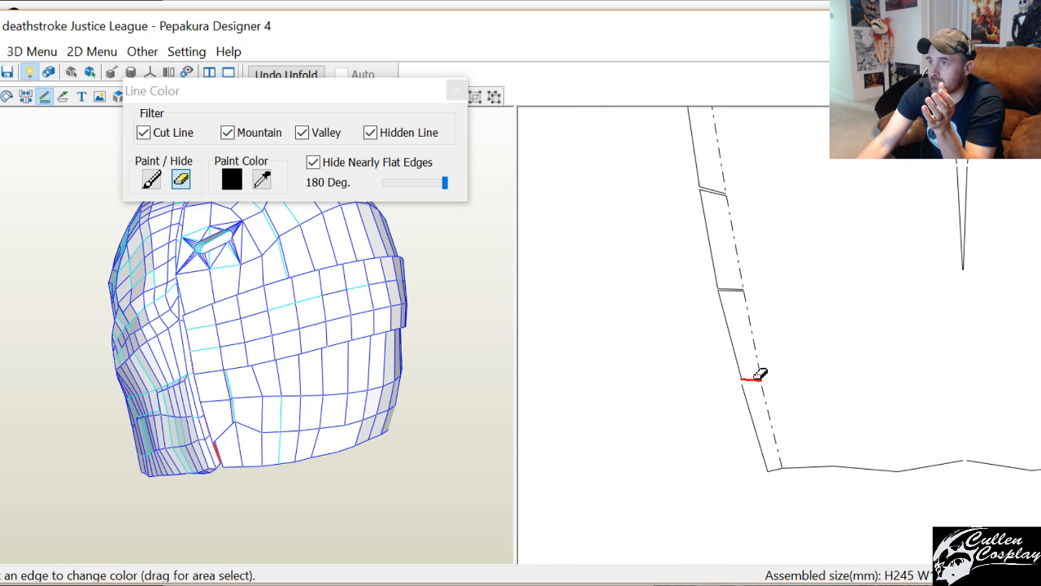
left_click(754, 378)
left_click(732, 292)
left_click(731, 288)
middle_click_drag(728, 217, 744, 348)
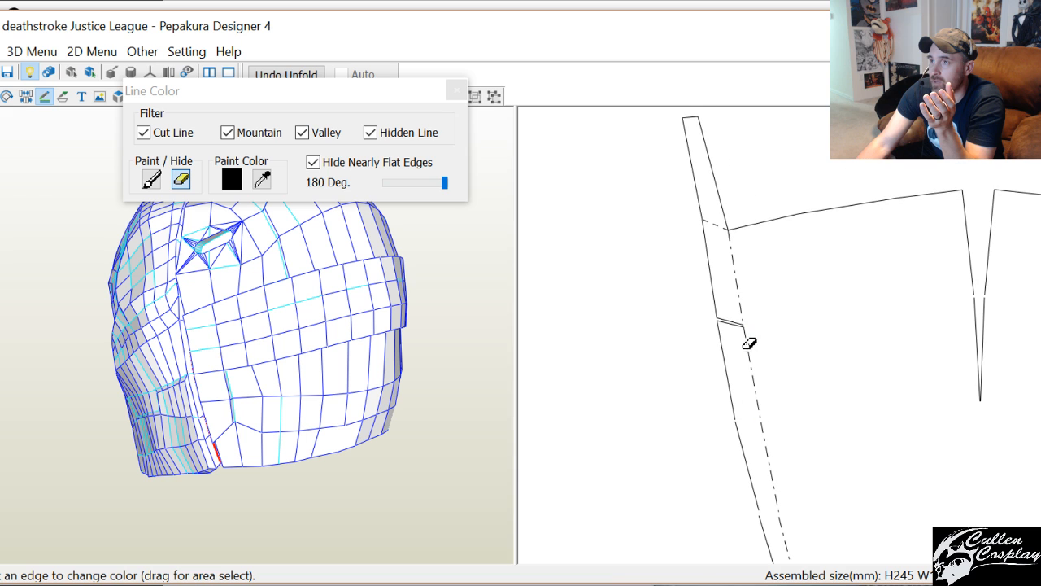
left_click(730, 321)
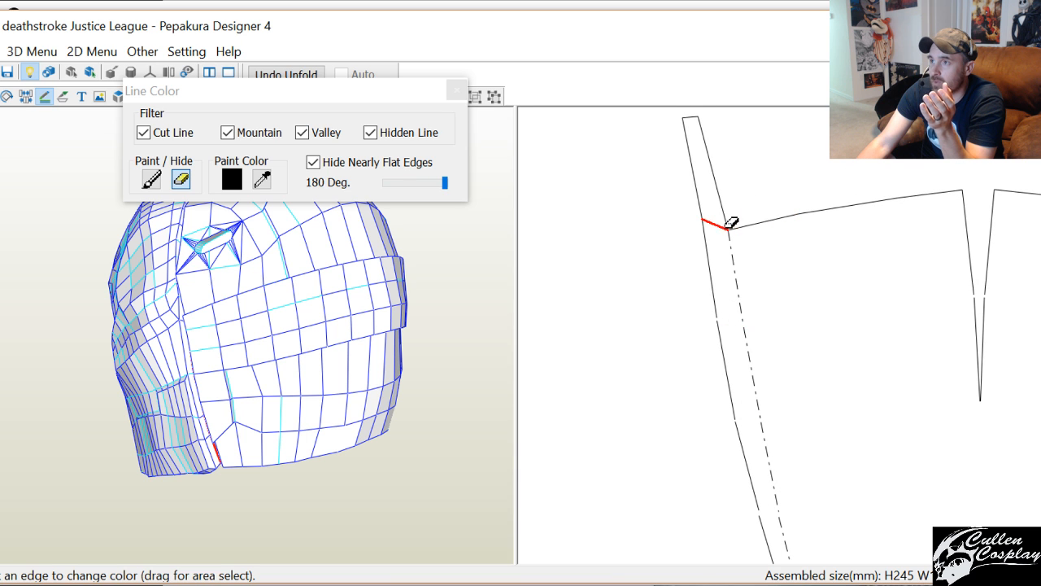
left_click(725, 229)
Hide the short cross lines along the crown piece's right-edge strip, and return to Select and Move
middle_click_drag(909, 325, 522, 257)
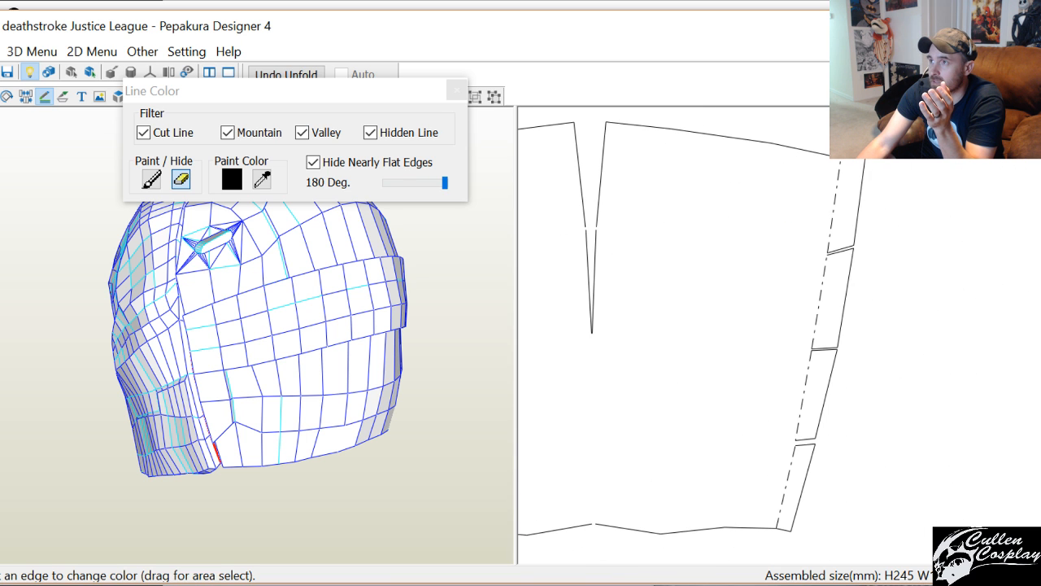
left_click(843, 250)
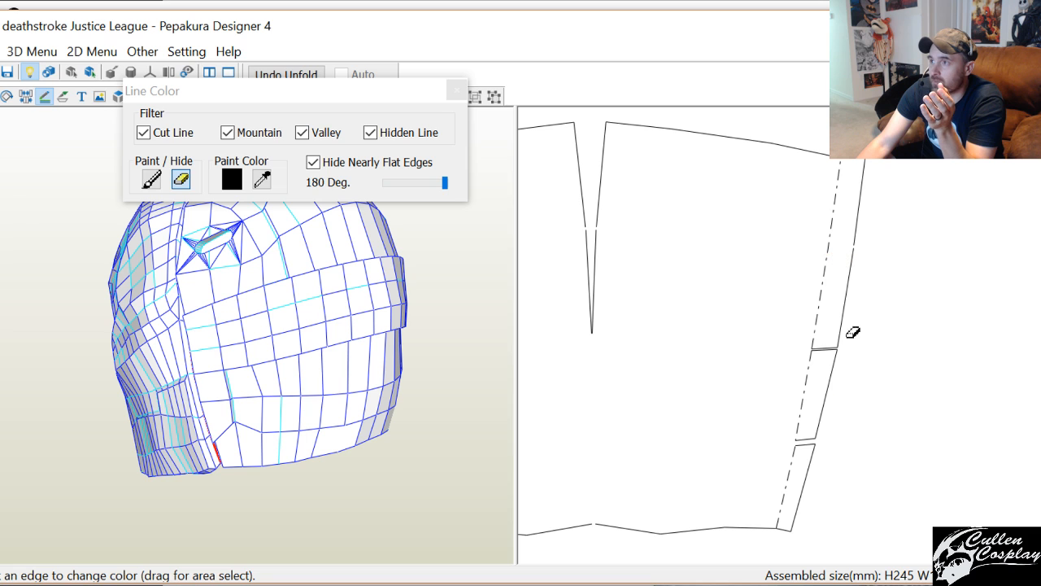
left_click(822, 358)
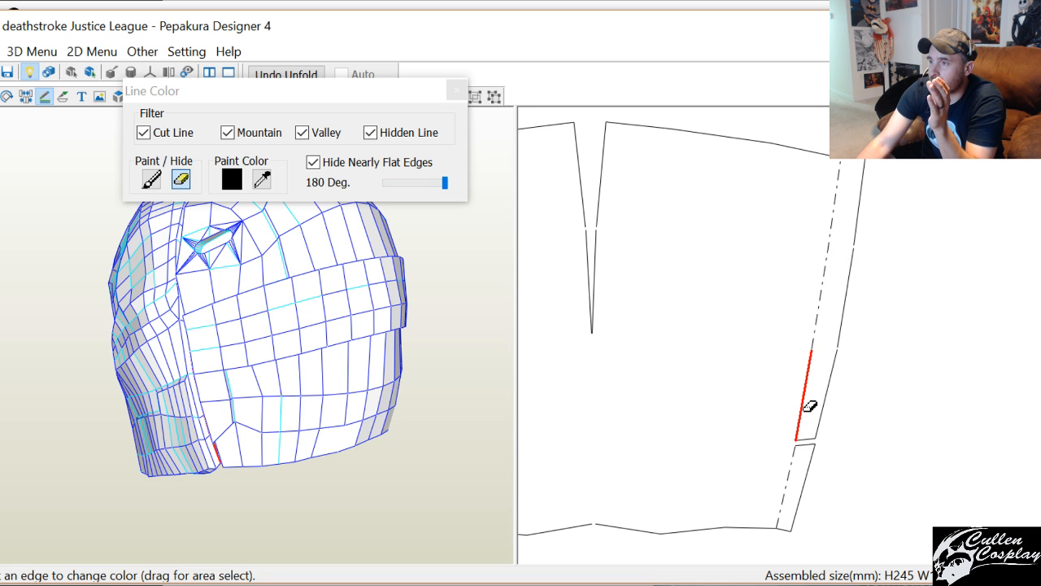
left_click(808, 434)
left_click(807, 445)
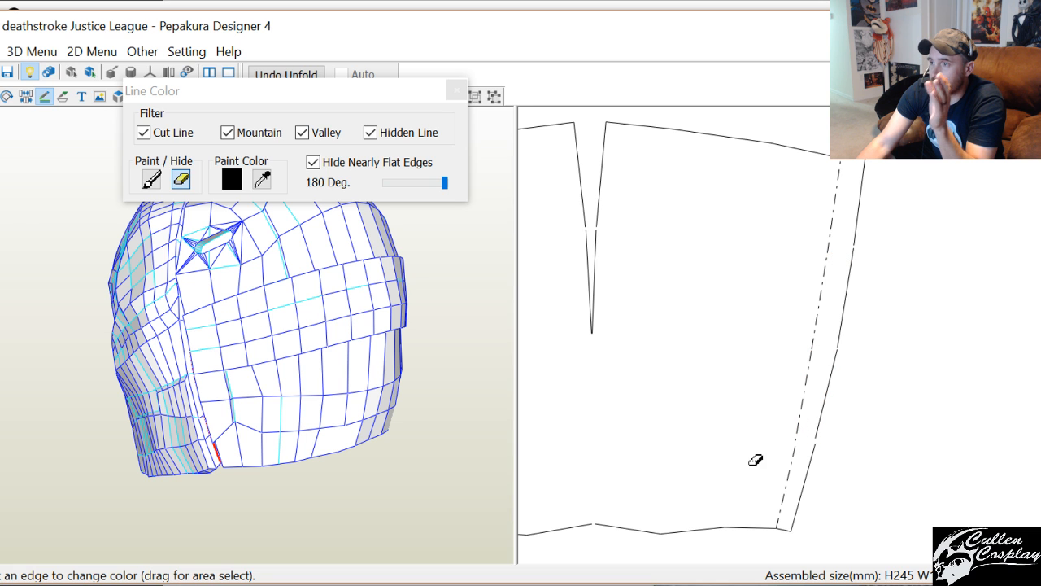
middle_click_drag(748, 454, 842, 431)
scroll(807, 434, "down", 2)
mouse_move(773, 418)
right_mouse_down()
mouse_move(911, 355)
mouse_move(819, 365)
right_mouse_up()
right_click(818, 366)
left_click(818, 385)
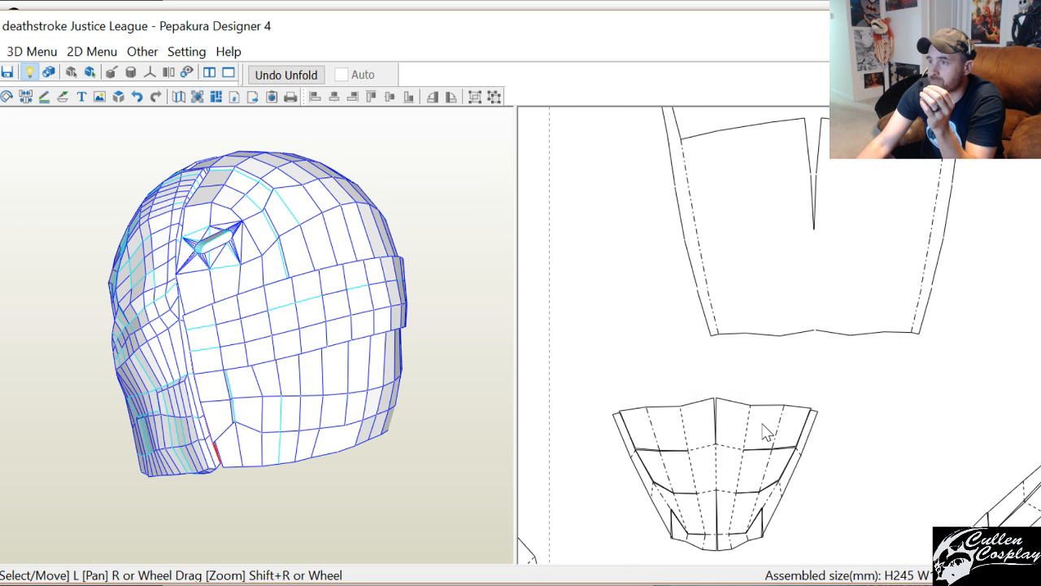
Compare the crown and forehead pieces on the model and try to join the forehead piece to the crown's lower edge
left_click(804, 326)
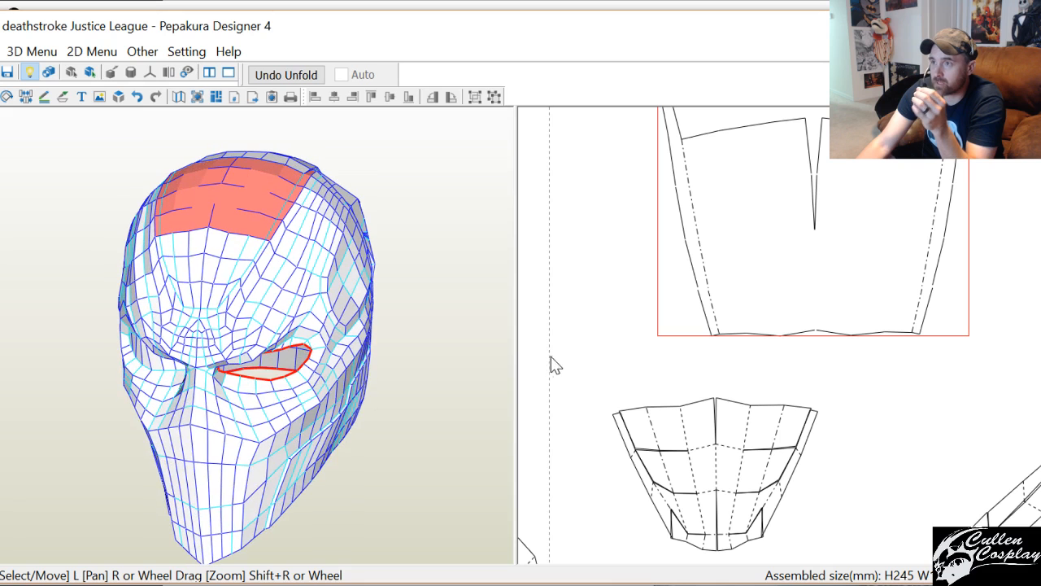
scroll(824, 388, "down", 1)
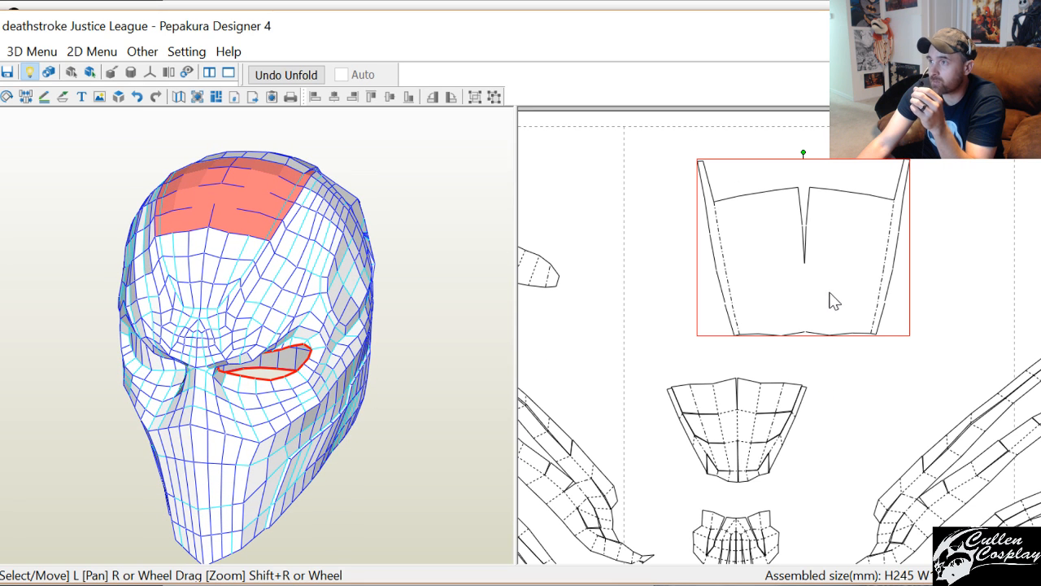
right_click_drag(668, 404, 689, 315)
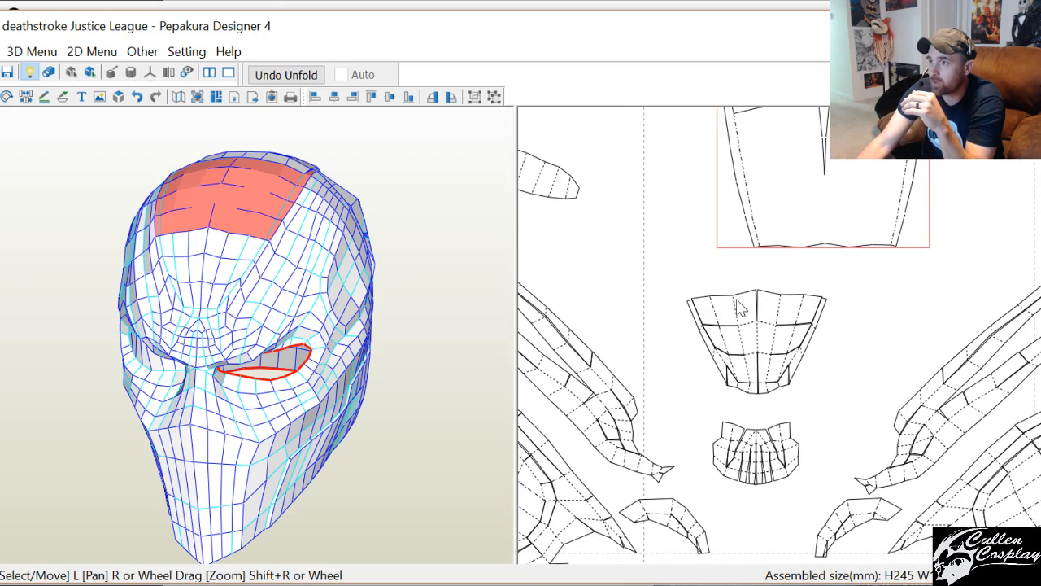
left_click(753, 350)
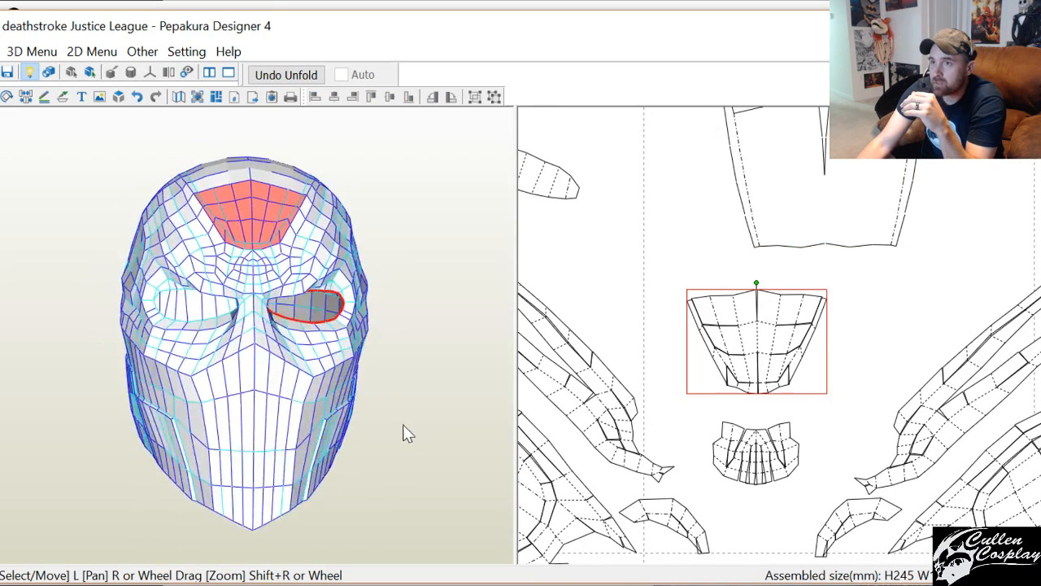
right_click(690, 391)
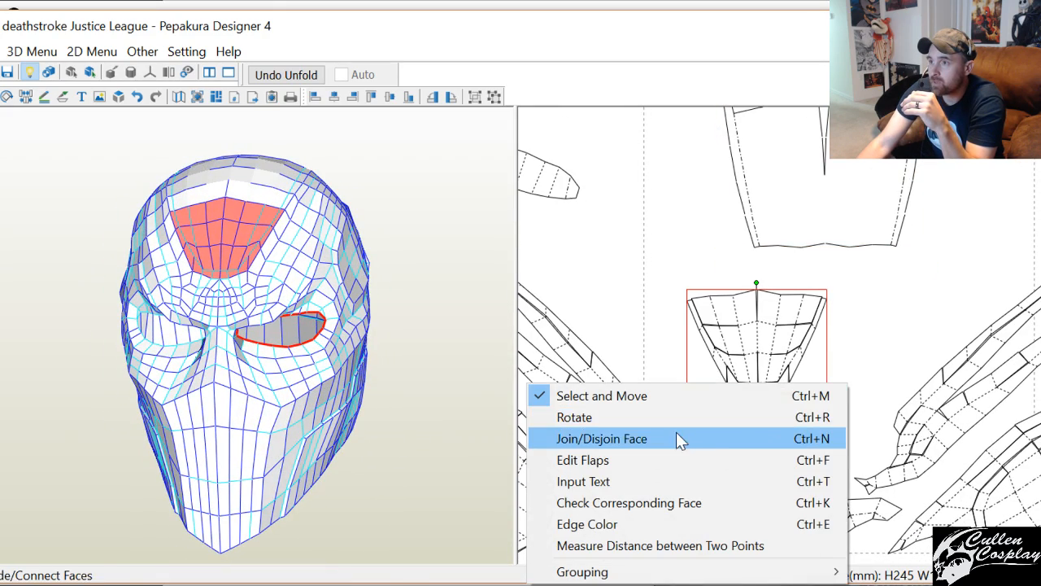
left_click(676, 437)
left_click(816, 245)
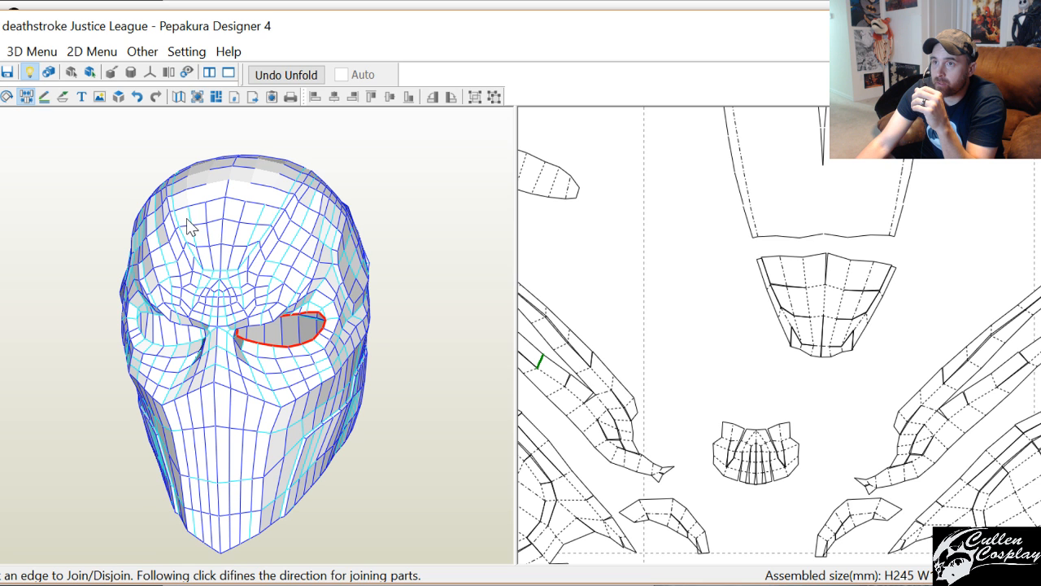
Switch to Edge Color in erase mode and hide the central grid lines of the forehead piece below the crown
right_click(886, 381)
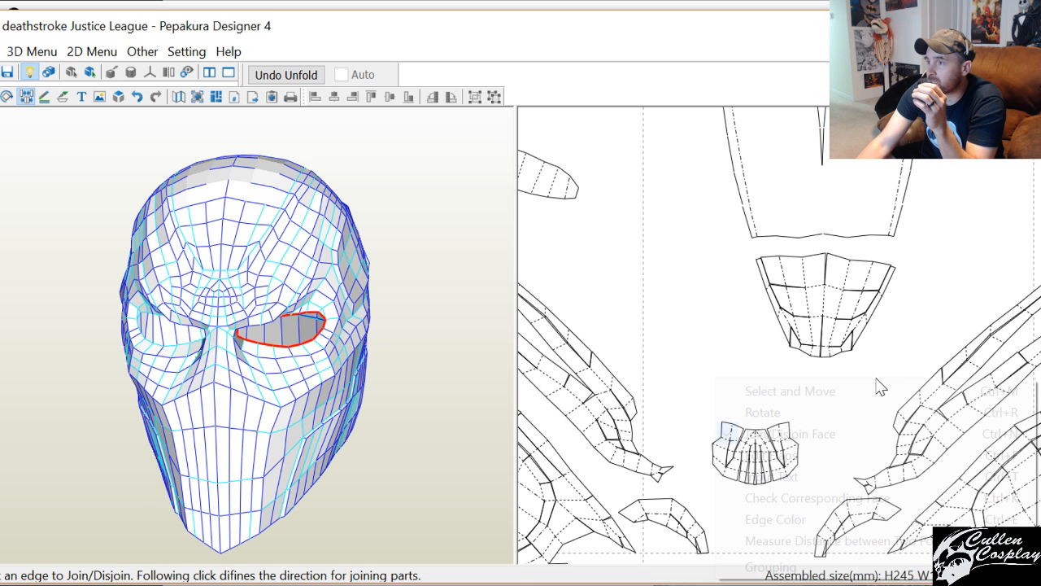
left_click(817, 521)
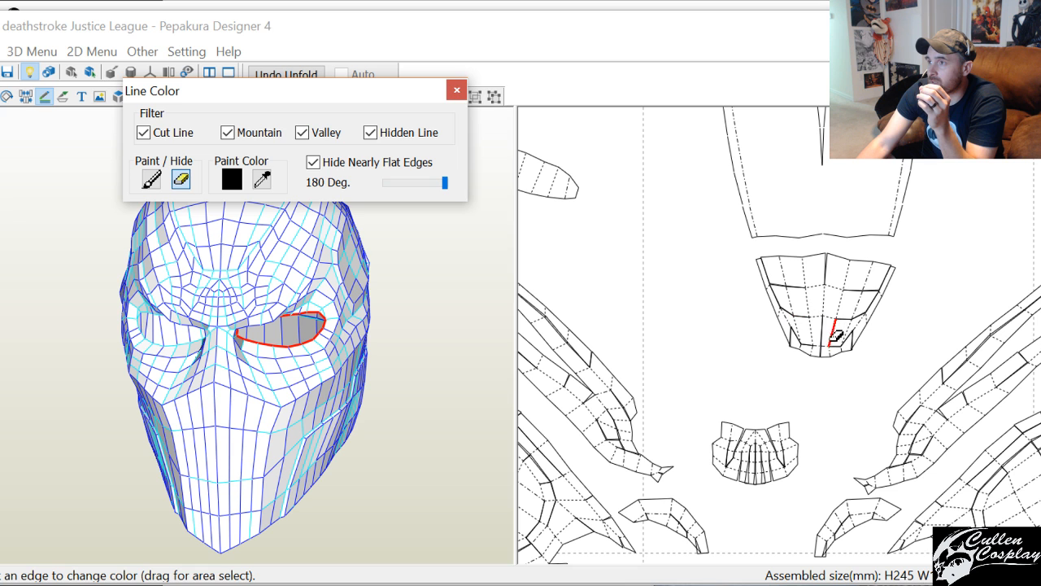
left_click_drag(838, 332, 805, 264)
Hide the remaining interior cross lines and short strip lines along the forehead piece's left side
middle_click_drag(824, 317, 853, 363)
scroll(859, 359, "up", 3)
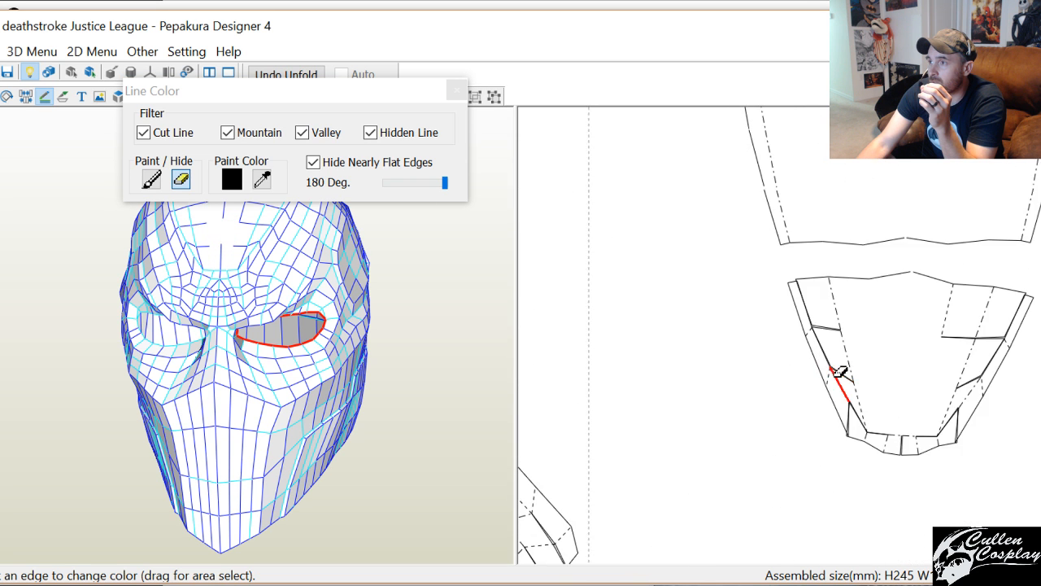
left_click(895, 407)
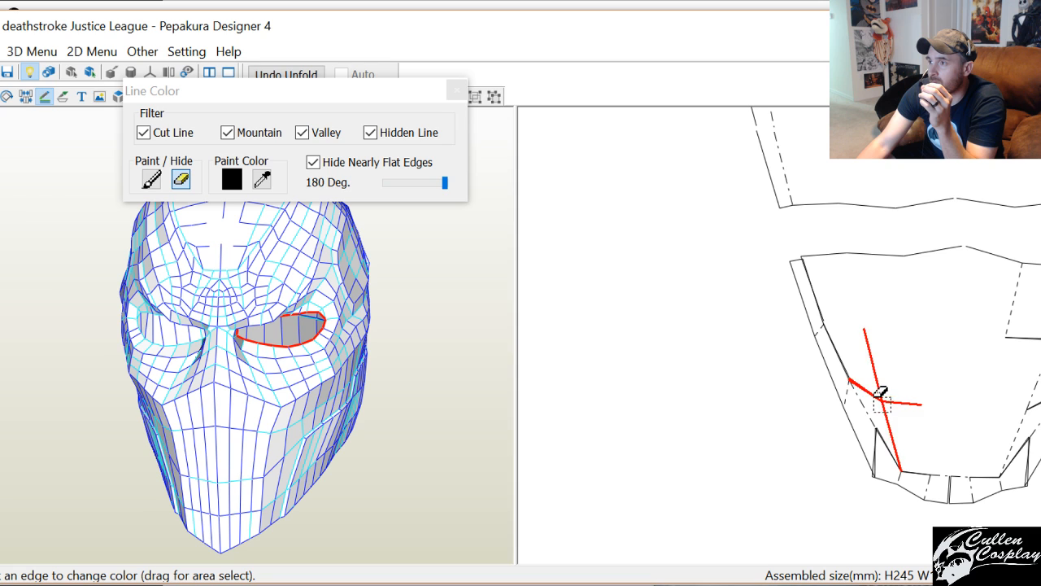
left_click(876, 418)
left_click(847, 393)
left_click(818, 331)
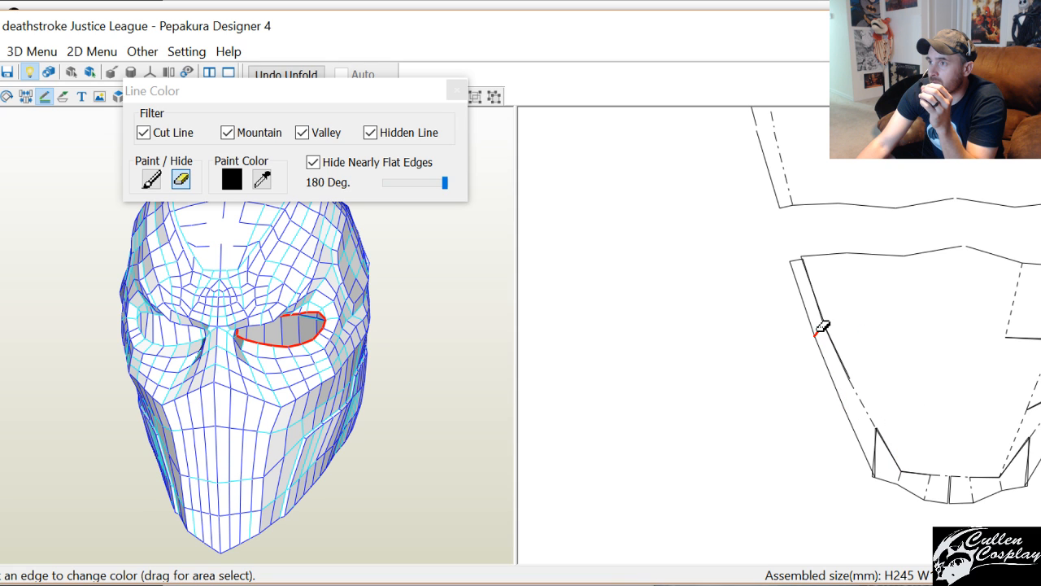
left_click_drag(868, 441, 882, 449)
Hide the short cross lines in the strip along the forehead piece's lower edge
middle_click_drag(887, 465, 802, 368)
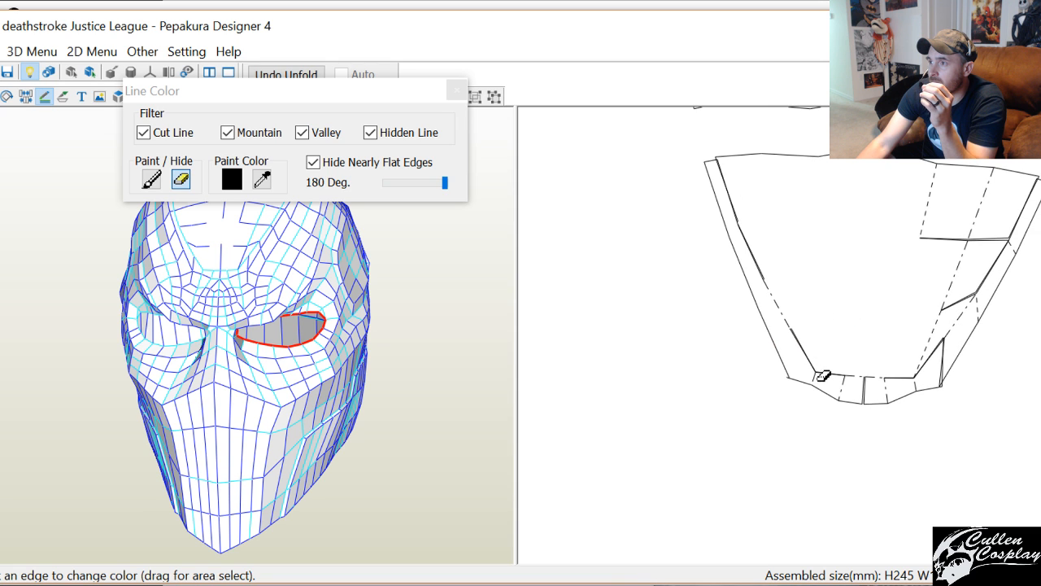
left_click(847, 382)
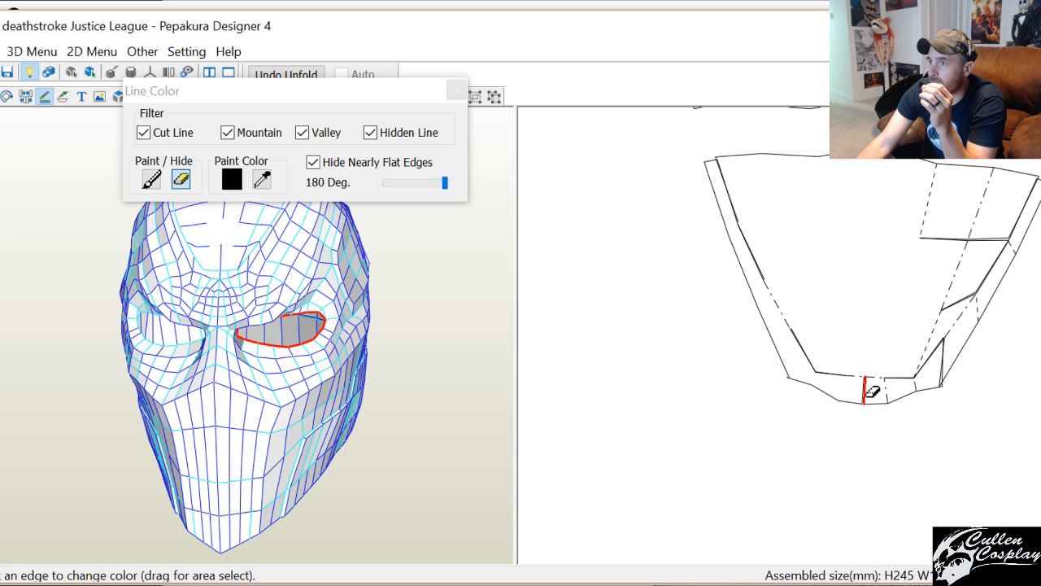
left_click(892, 389)
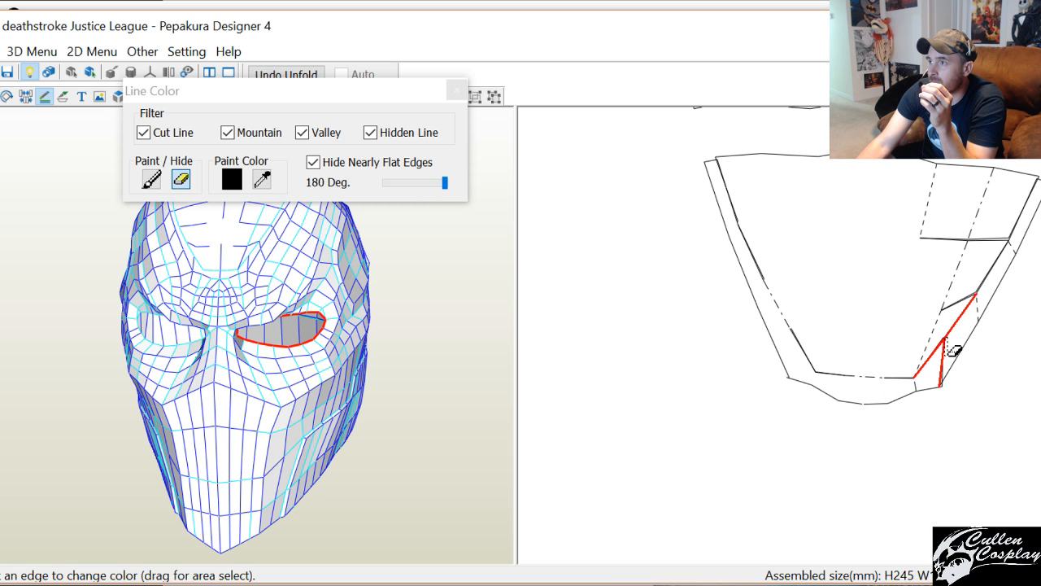
Hide the remaining interior grid lines and short strip lines along the forehead piece's right side
right_click(936, 345)
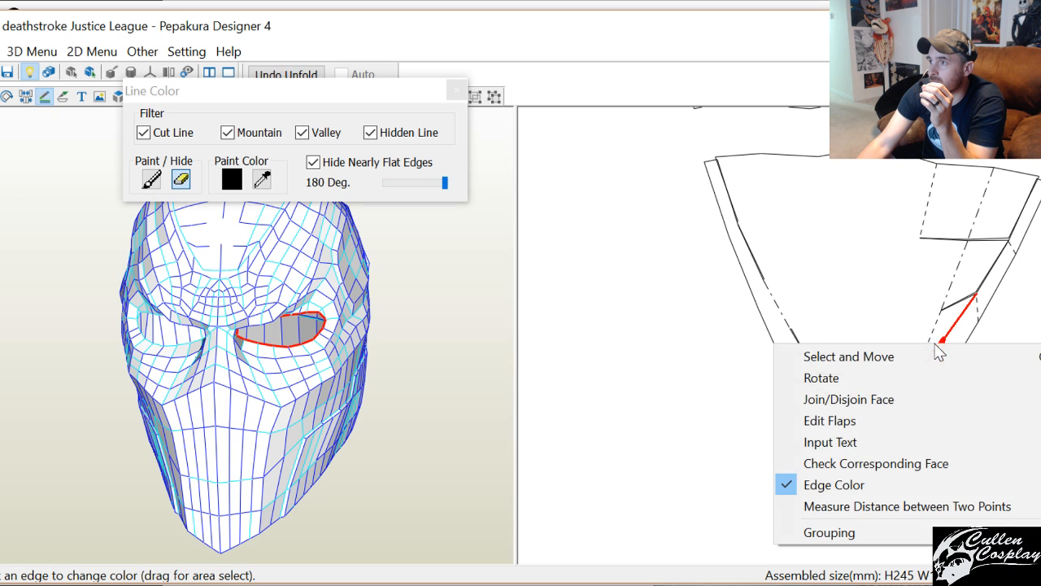
left_click(913, 312)
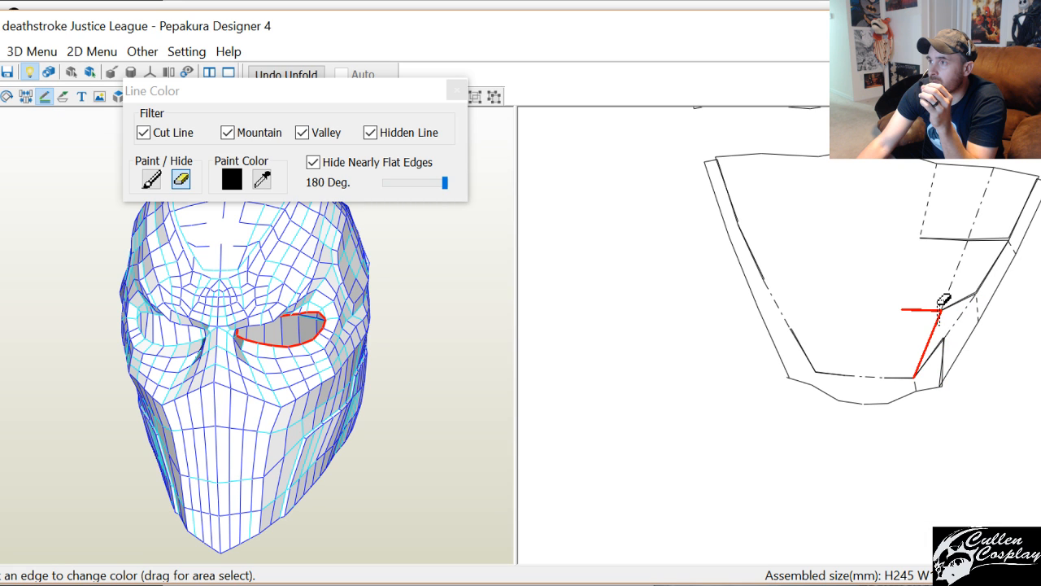
left_click(942, 293)
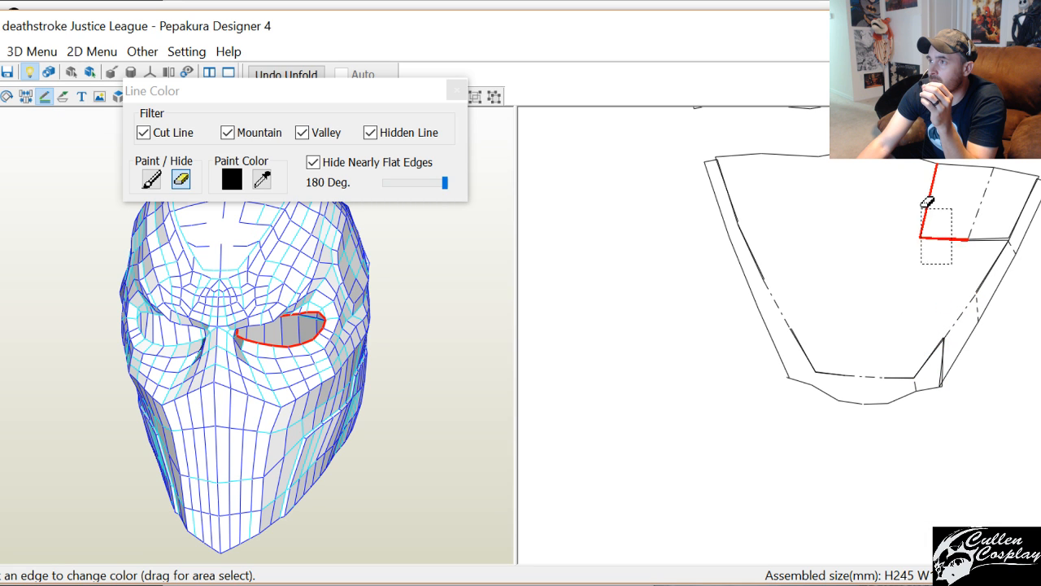
left_click(952, 226)
left_click(979, 213)
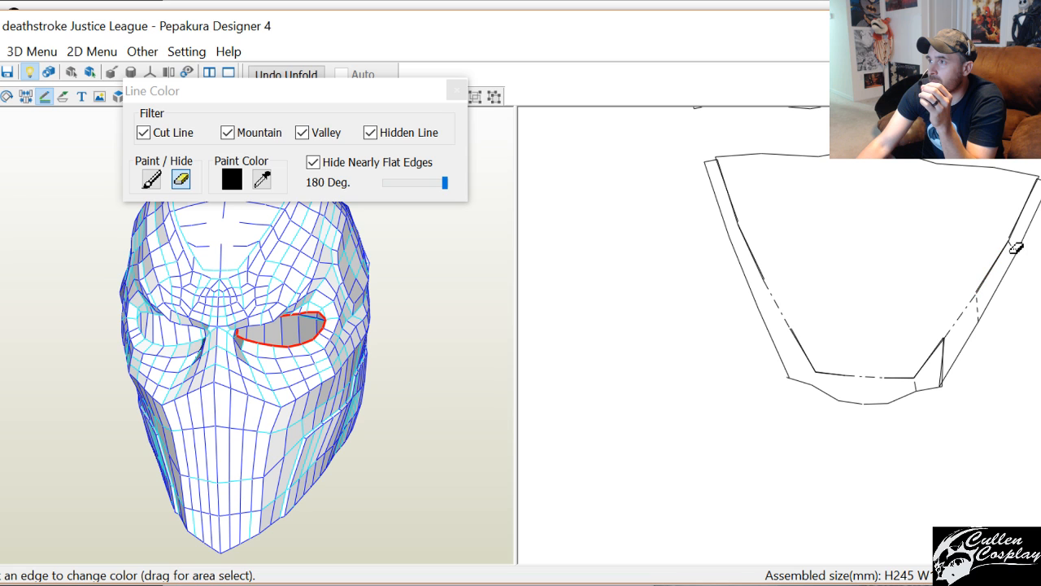
left_click(980, 309)
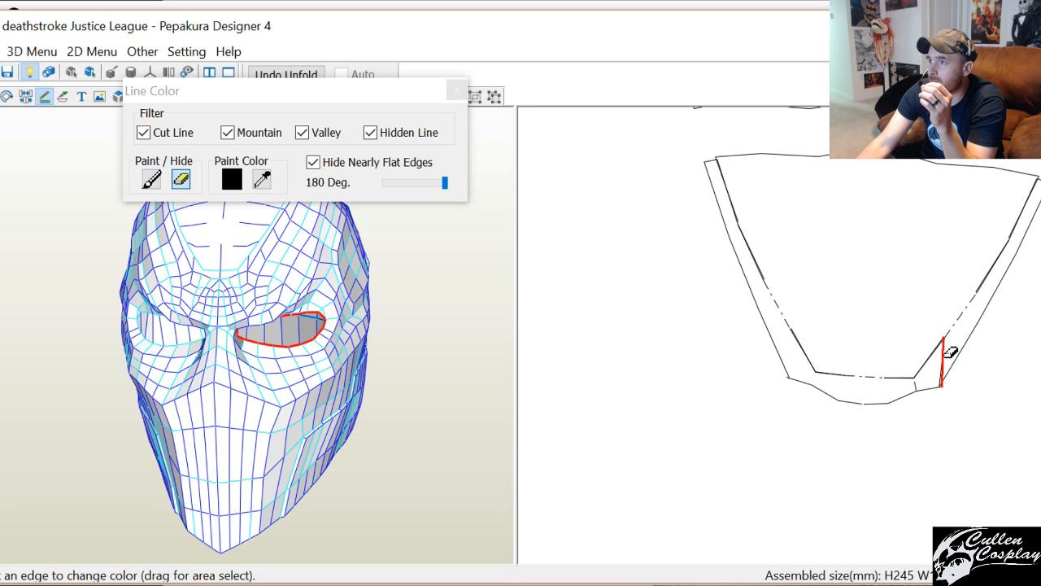
left_click(943, 361)
Return to Select and Move, select the small brow piece below the forehead piece and locate it on the model
scroll(859, 439, "down", 5)
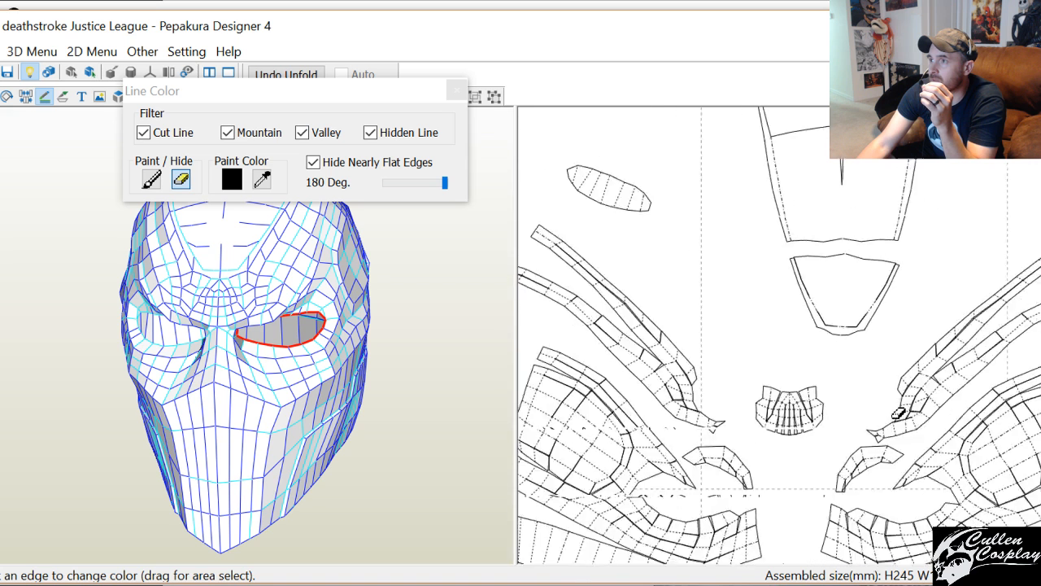
right_click(755, 344)
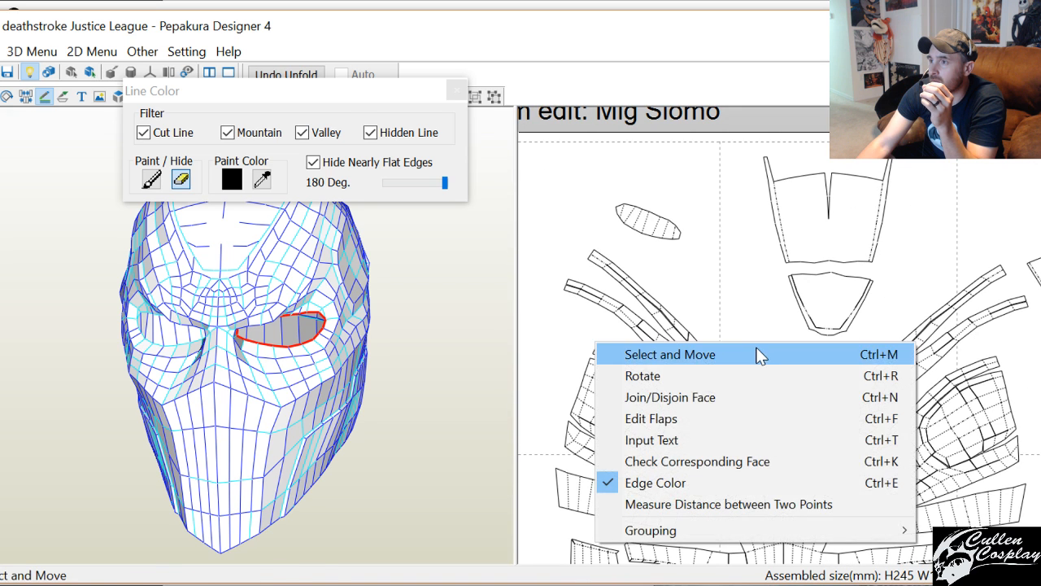
left_click(760, 352)
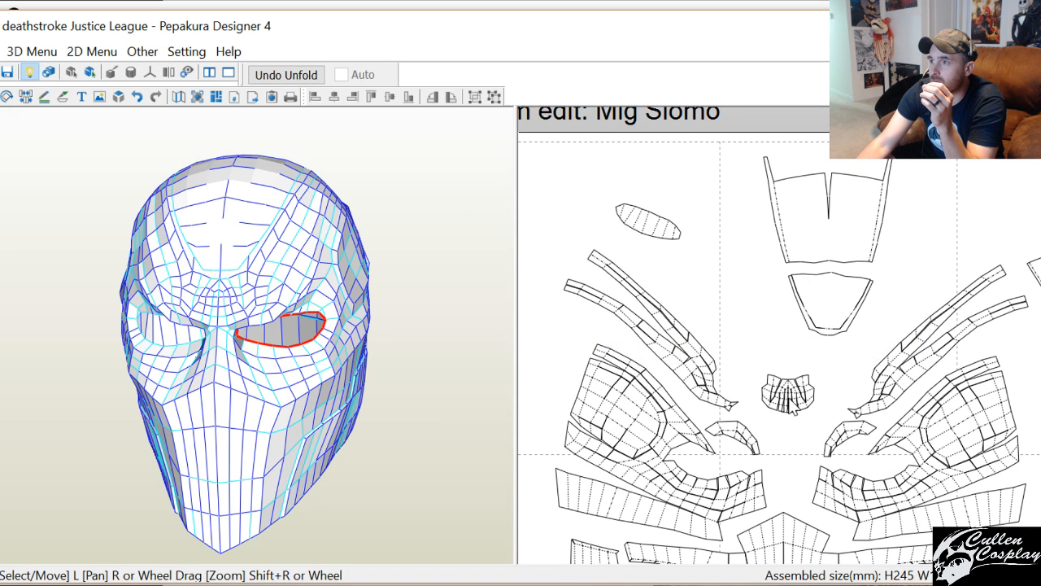
left_click(789, 397)
left_click_drag(437, 344, 498, 336)
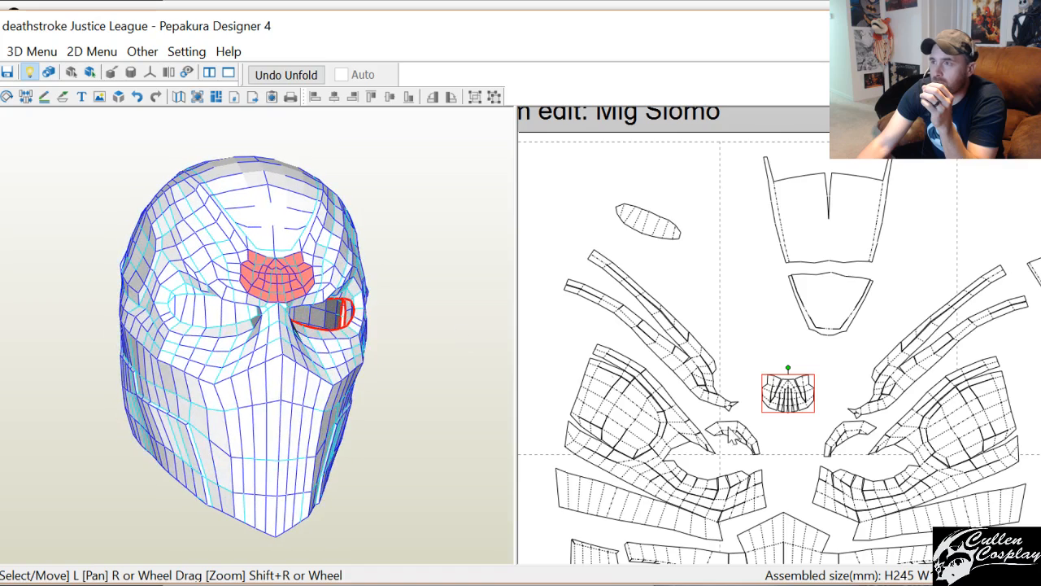
With Join/Disjoin Face, rejoin the split narrow strips at the centre, left and right of the brow piece's lower edge
scroll(779, 478, "up", 2)
scroll(779, 478, "up", 3)
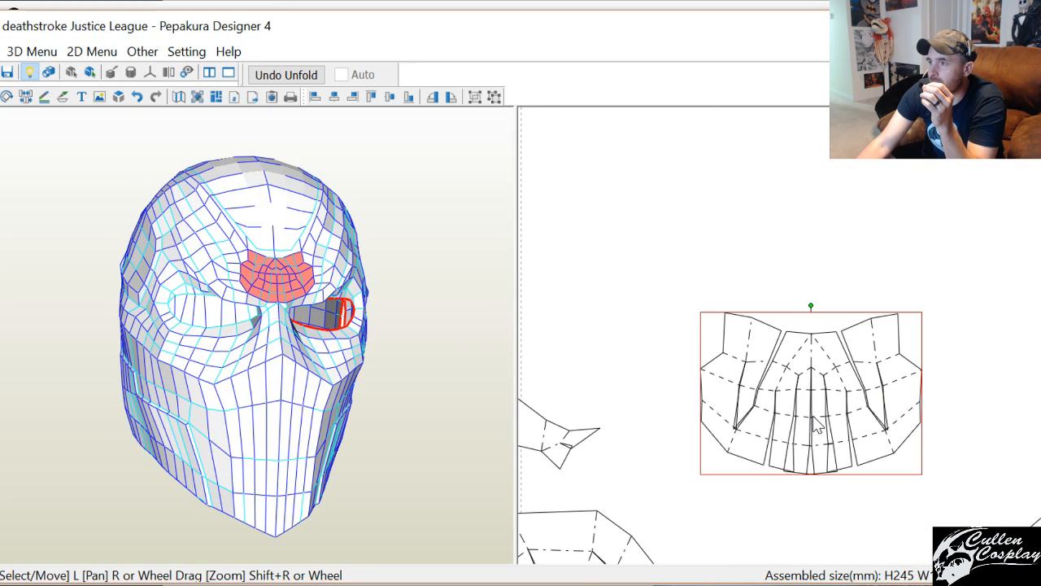
right_click(813, 416)
left_click(799, 471)
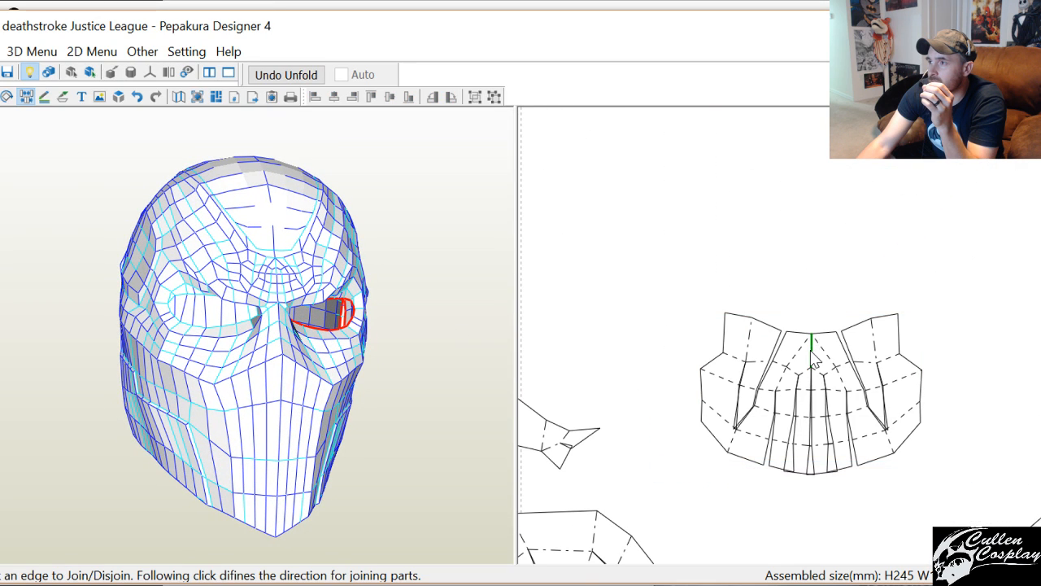
left_click(807, 416)
left_click(803, 413)
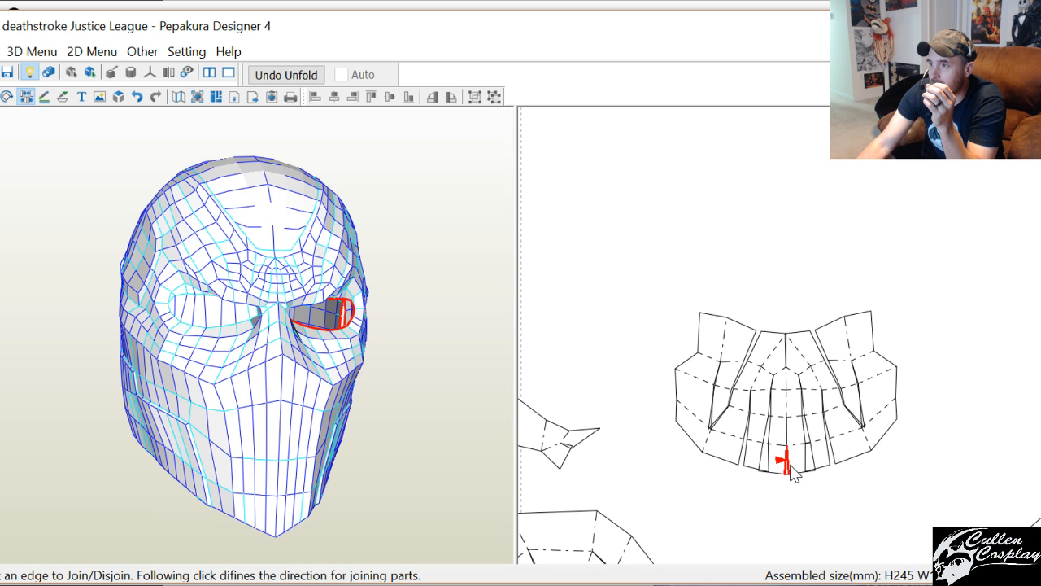
left_click(761, 391)
left_click(748, 395)
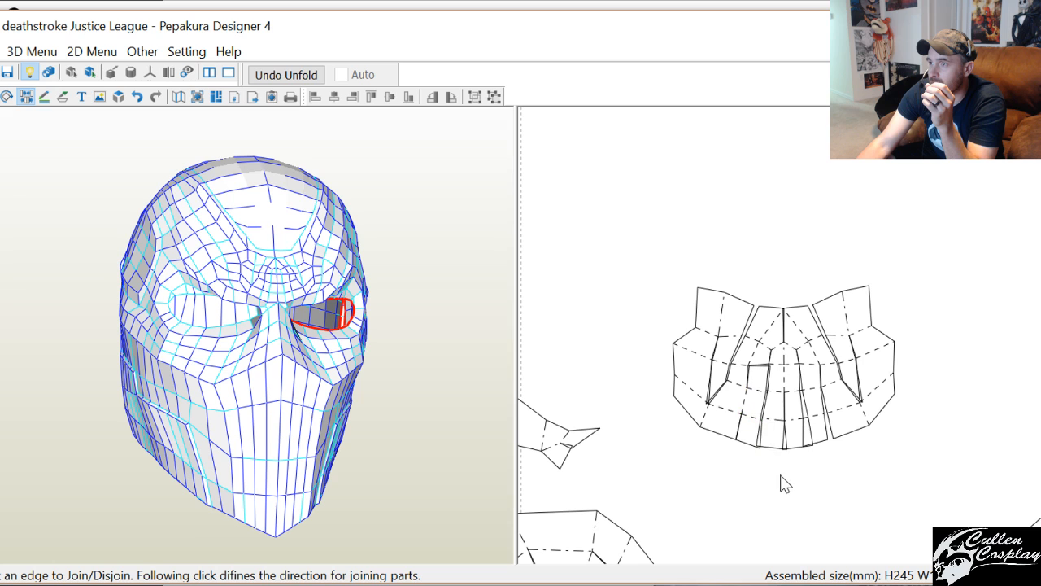
left_click(814, 367)
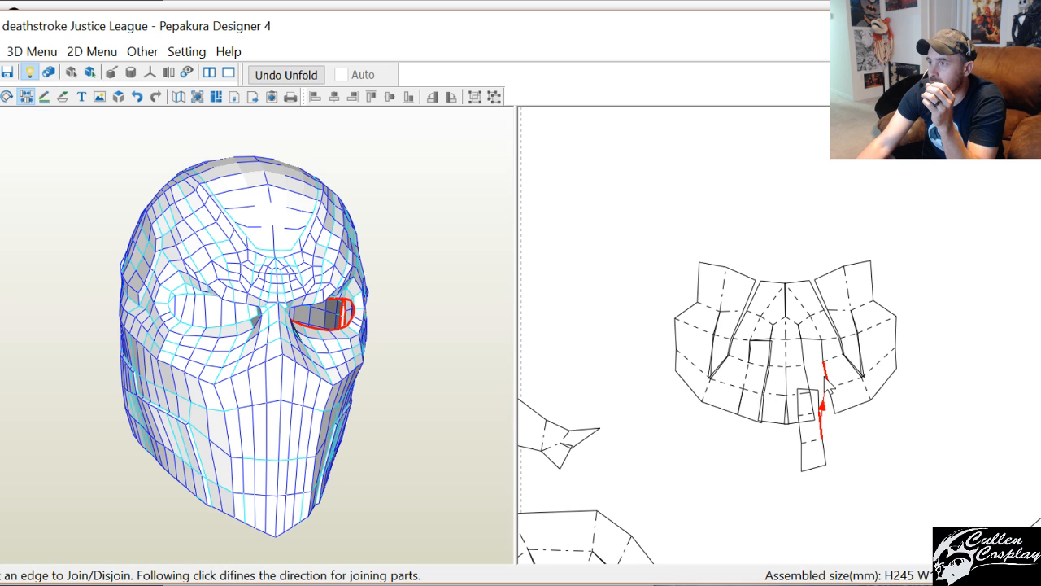
left_click(827, 392)
Rejoin the brow piece's right and left side wings to its centre section along their lower edges
left_click(871, 393)
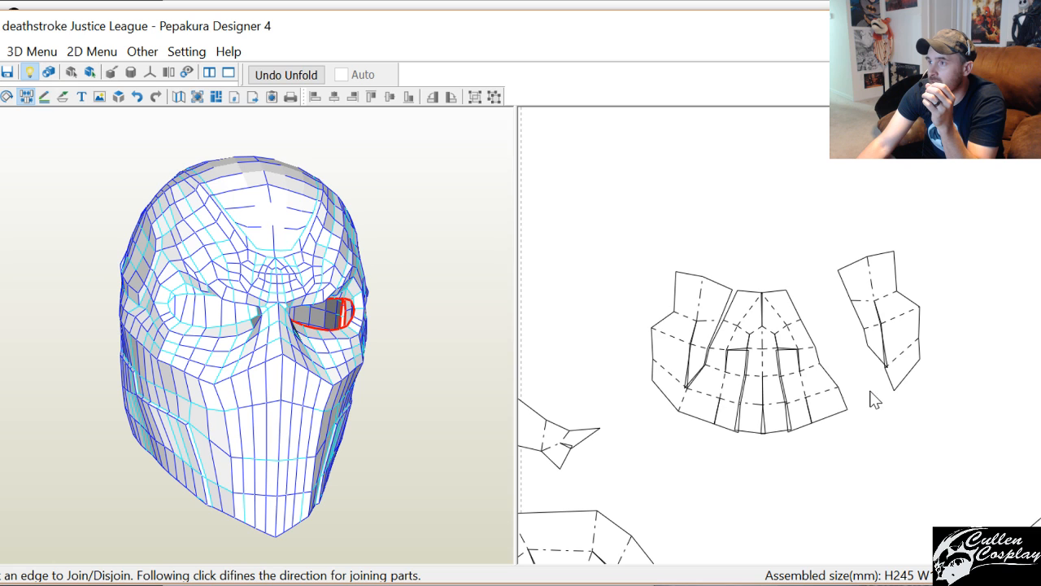
left_click(818, 355)
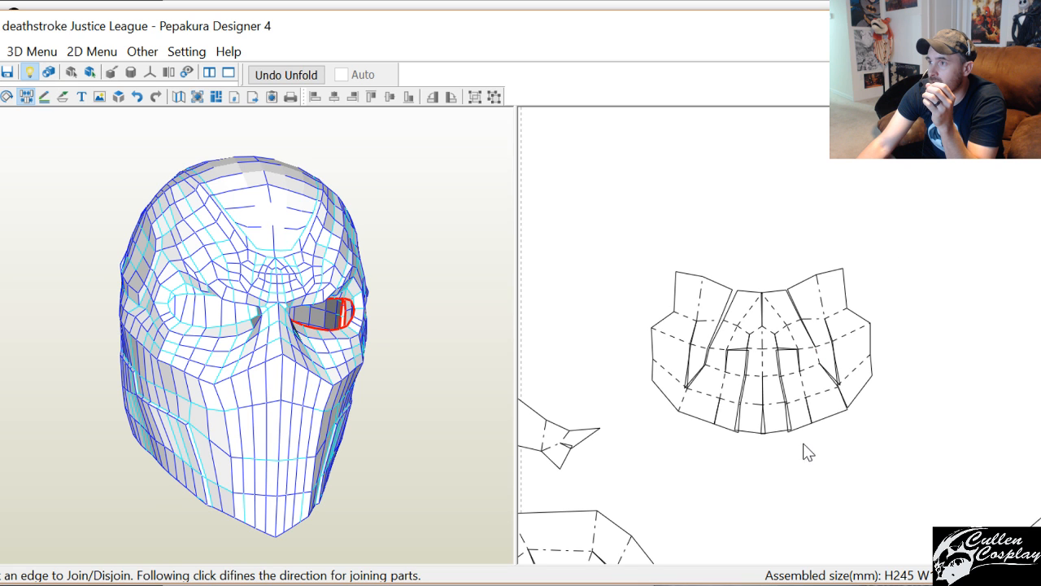
left_click(685, 410)
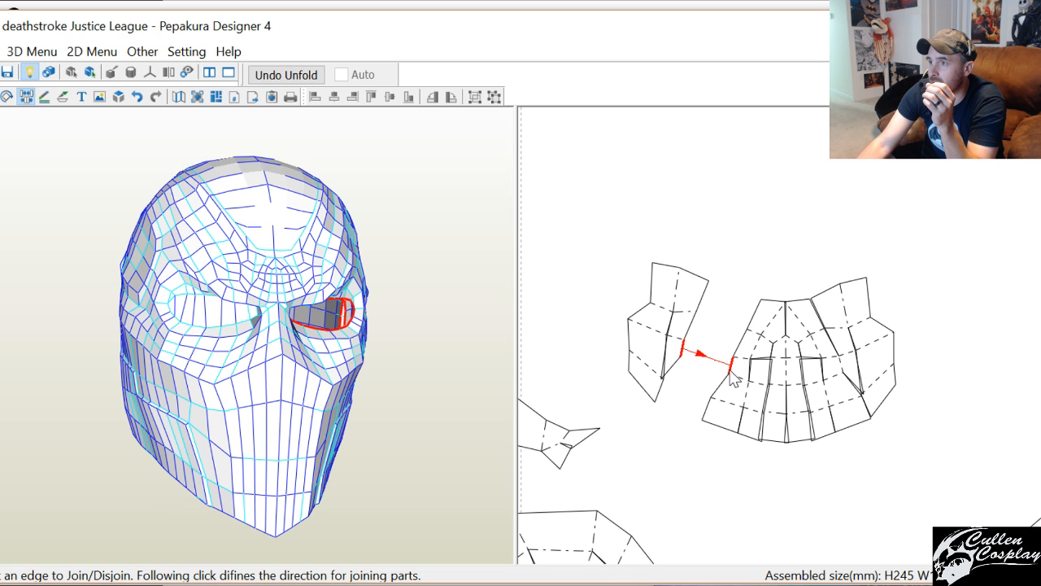
left_click(731, 374)
Switch to Edge Color in erase mode and hide all interior lines of the brow piece, leaving its outline
right_click(794, 411)
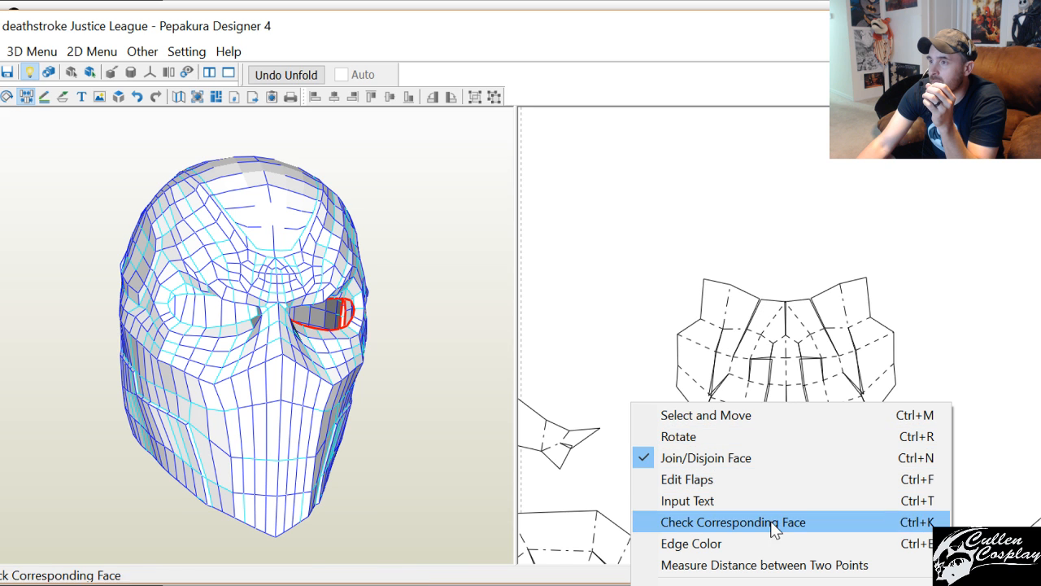
left_click(764, 542)
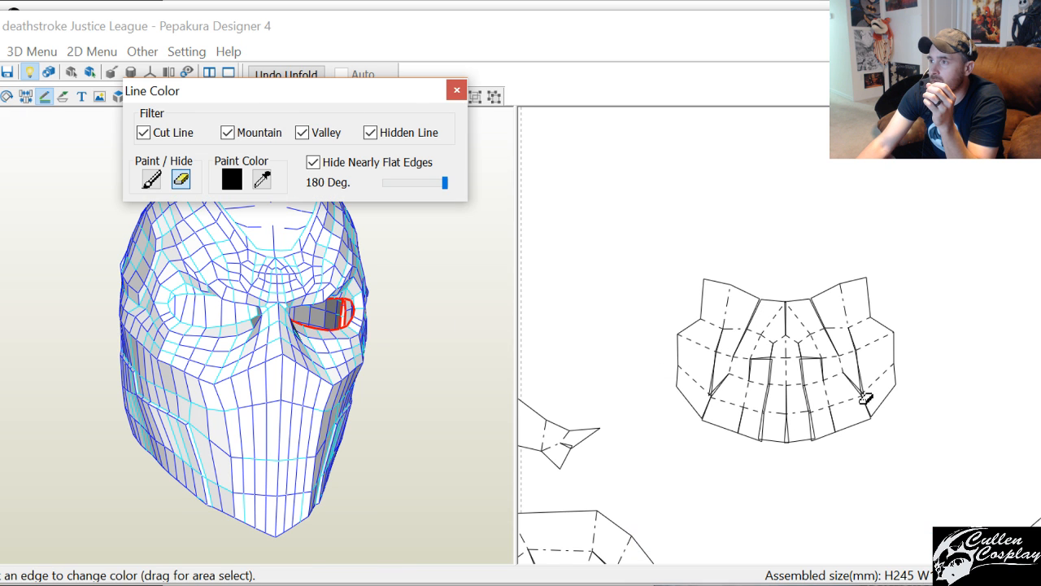
mouse_move(882, 392)
left_mouse_down()
mouse_move(886, 304)
mouse_move(832, 332)
mouse_move(860, 377)
mouse_move(819, 310)
left_mouse_up()
mouse_move(836, 411)
left_mouse_down()
mouse_move(846, 426)
mouse_move(732, 321)
left_mouse_up()
mouse_move(740, 413)
left_mouse_down()
mouse_move(728, 316)
mouse_move(717, 317)
mouse_move(710, 378)
left_mouse_up()
left_click_drag(789, 407, 795, 421)
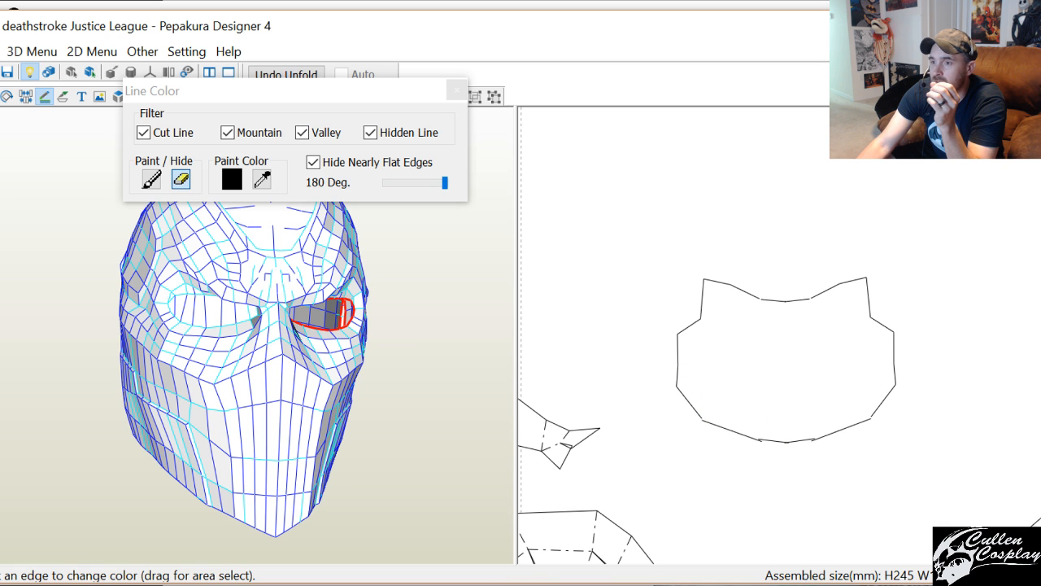
Check the helmet reference image Untitled.jpg in Photos, and go back to Pepakura Designer in Select and Move mode
key("alt+Tab")
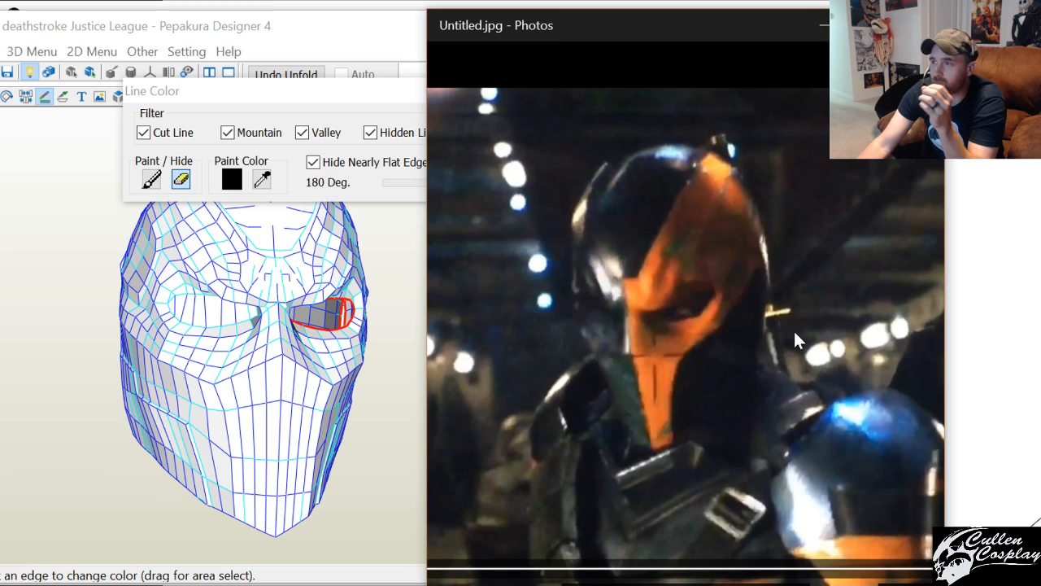
left_click(1002, 327)
right_click(797, 384)
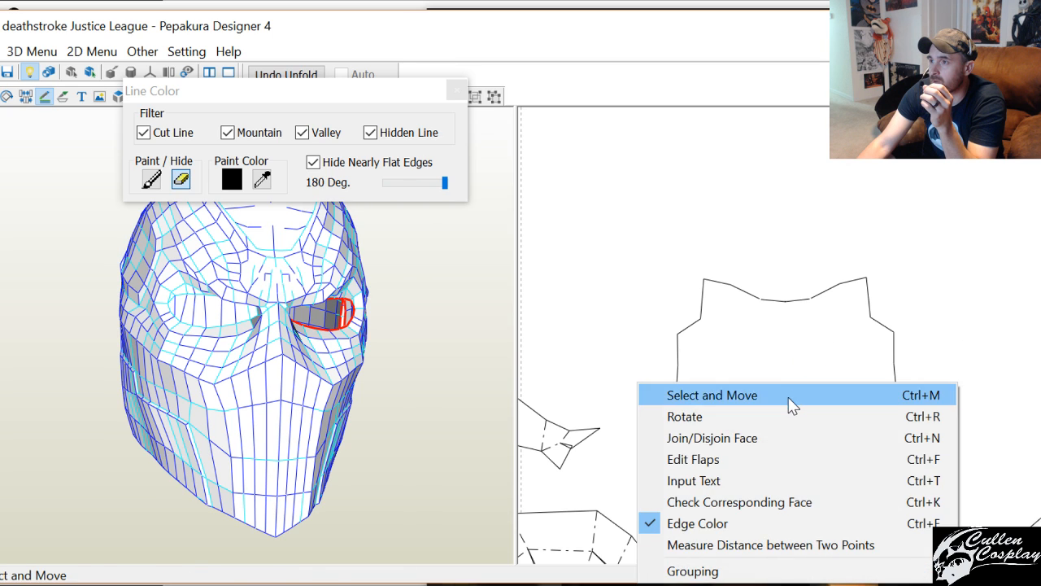
left_click(732, 398)
Identify the oval eye piece on the model and hide all its interior cross lines with Edge Color in erase mode
scroll(738, 434, "down", 6)
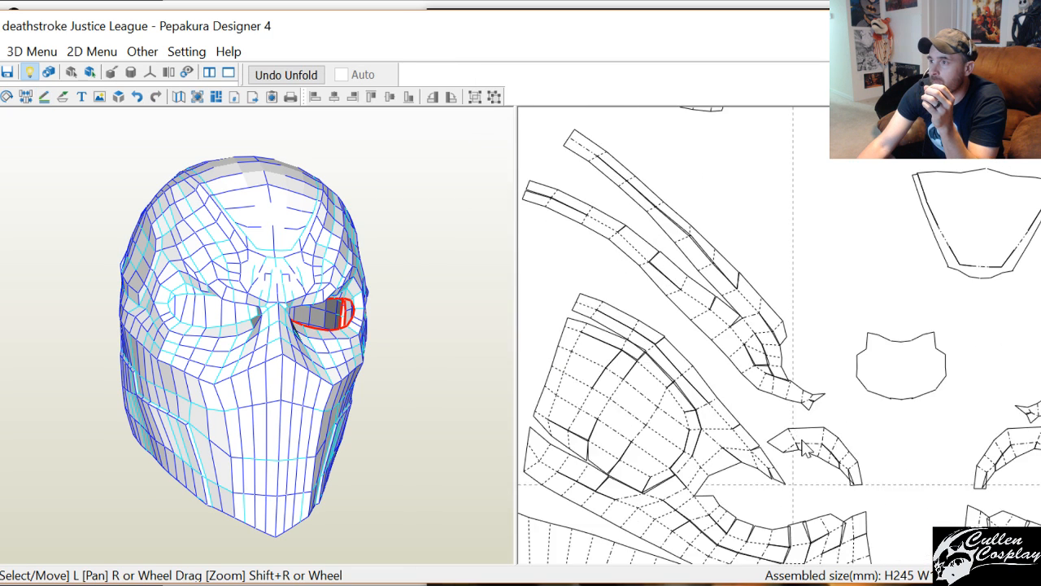
left_click(747, 248)
right_click(747, 279)
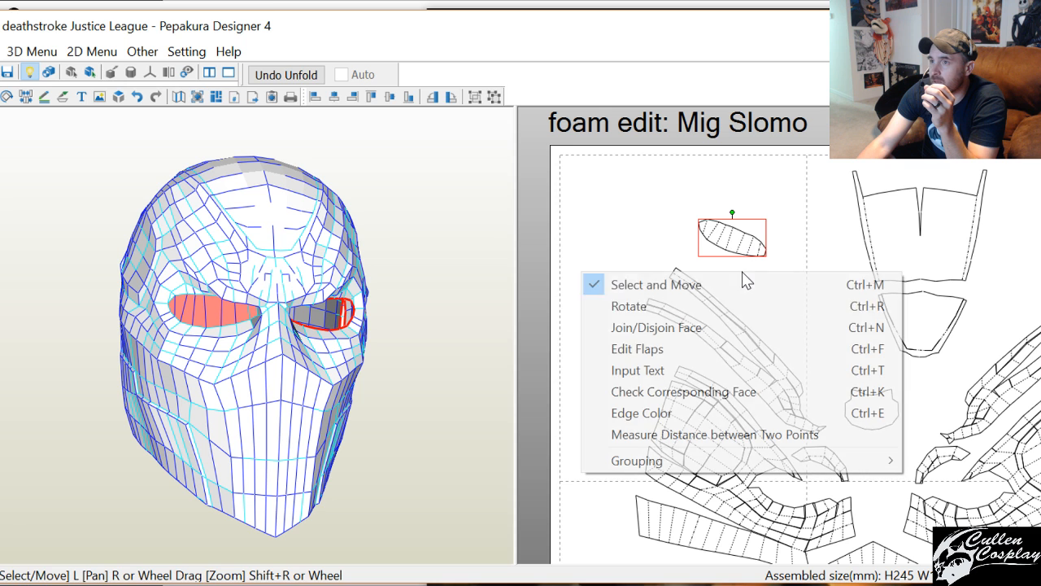
left_click(729, 412)
scroll(789, 398, "up", 6)
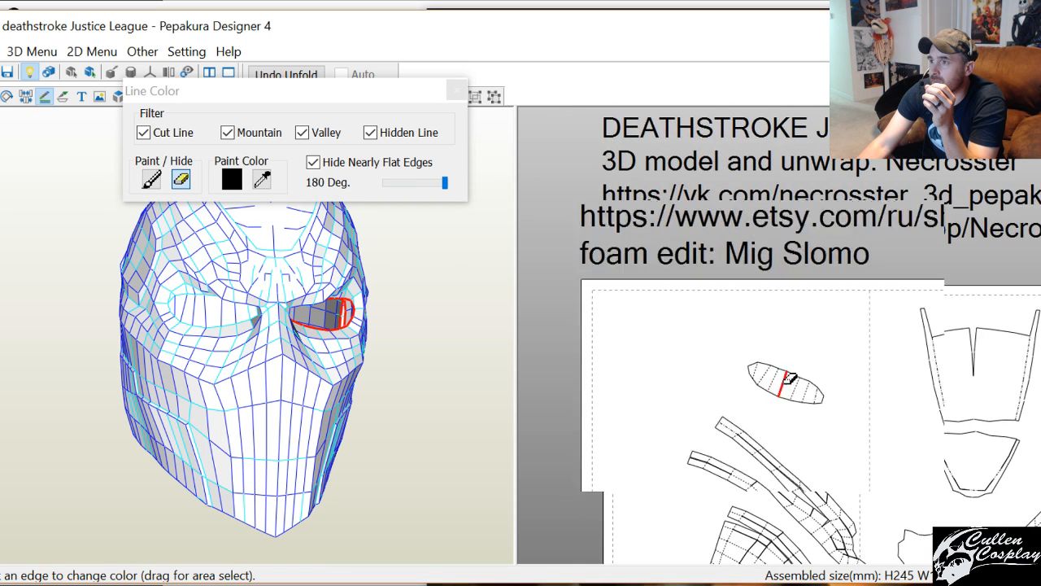
middle_click_drag(789, 398, 746, 300)
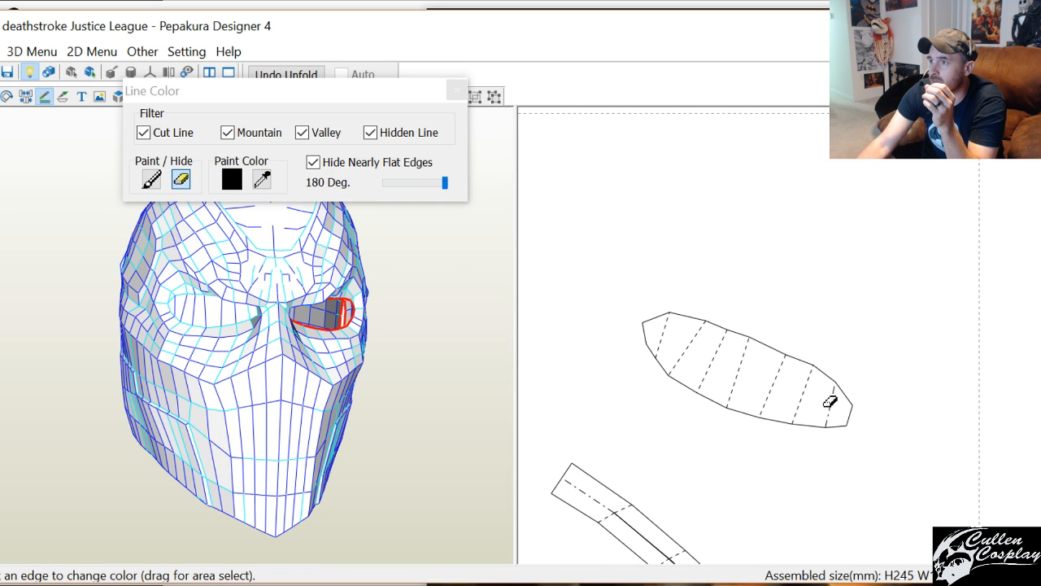
mouse_move(808, 416)
left_mouse_down()
mouse_move(721, 368)
mouse_move(768, 376)
left_mouse_up()
left_click_drag(755, 384, 659, 330)
middle_click_drag(731, 462, 754, 216)
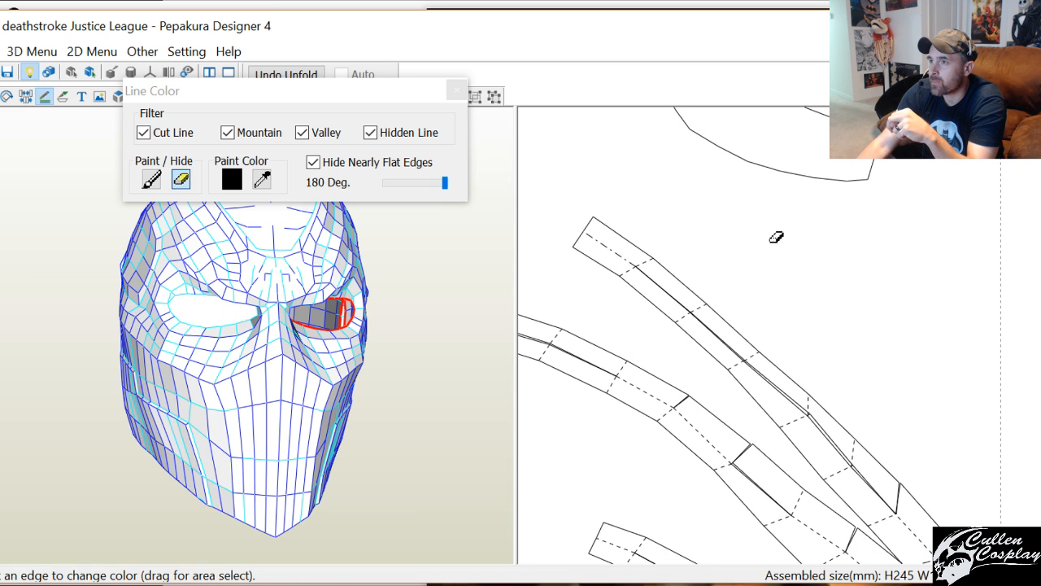
Leave Edge Color and rejoin split edges between the two arms of the long forked strip piece using Join/Disjoin Face
right_click(770, 242)
left_click(770, 255)
scroll(806, 366, "down", 2)
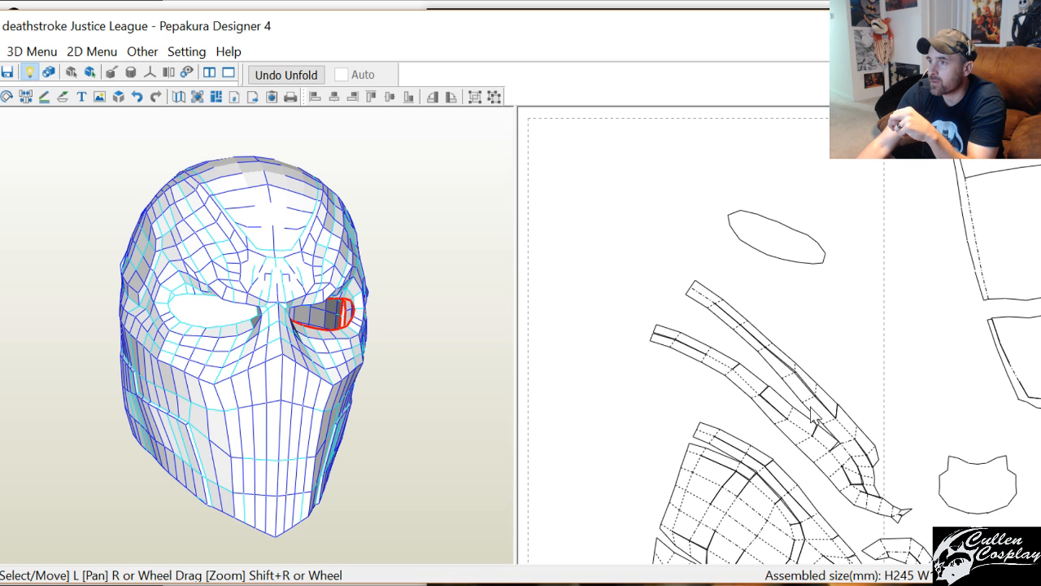
left_click(812, 413)
right_click(840, 356)
left_click(814, 410)
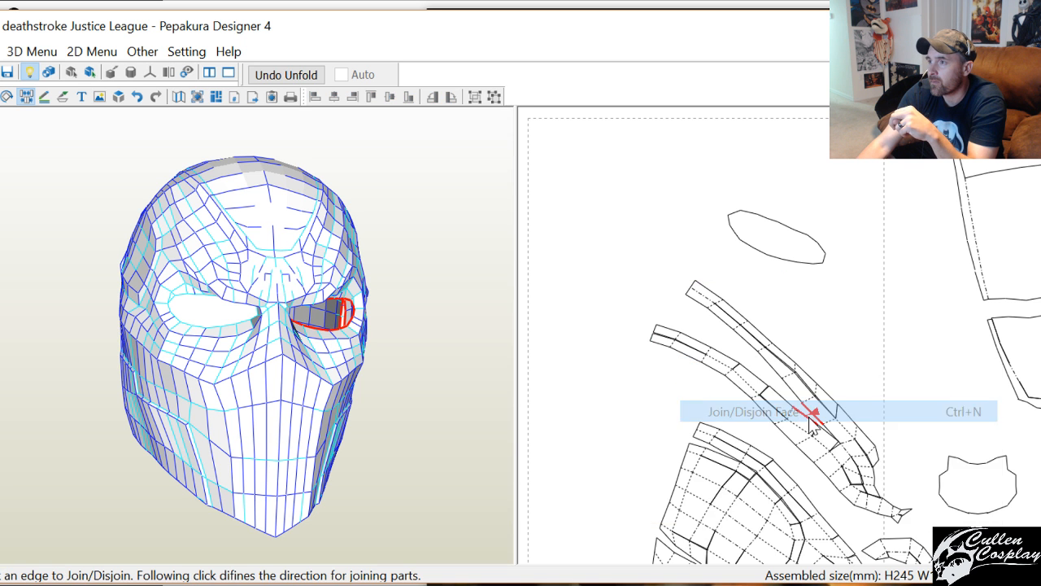
middle_click_drag(809, 418, 816, 361)
left_click(817, 363)
Select the forked strip piece, locate it on the helmet model, and compare the area with Untitled.jpg in Photos before returning to Pepakura Designer
right_click(596, 352)
left_click(608, 366)
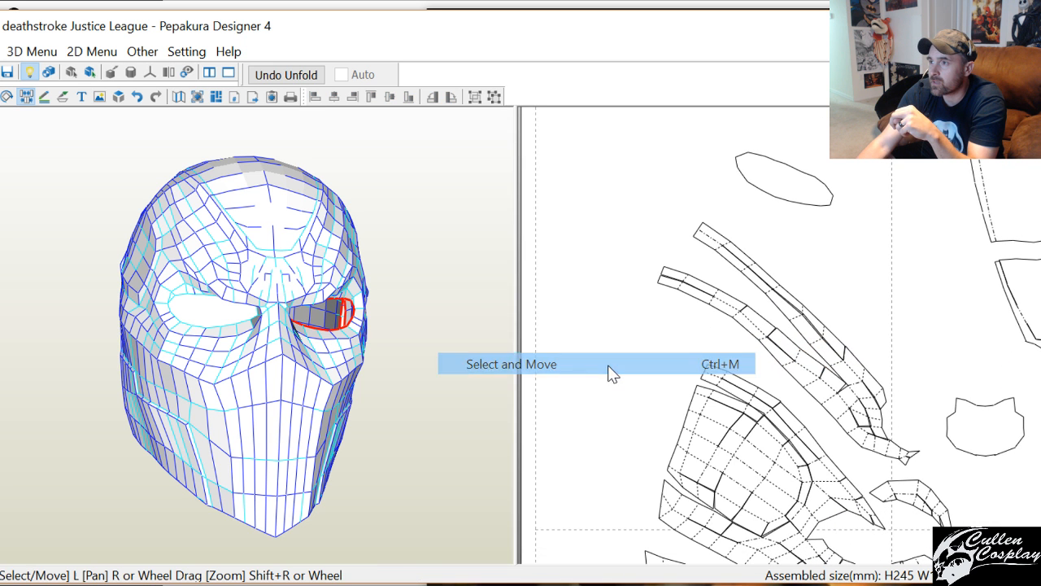
left_click(809, 360)
left_click_drag(312, 278, 309, 265)
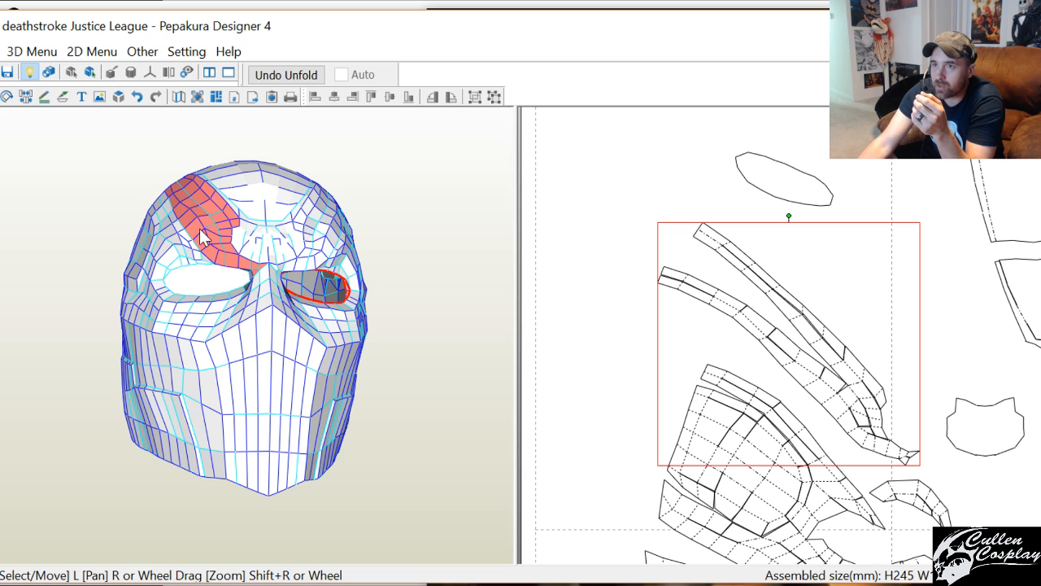
left_click(585, 584)
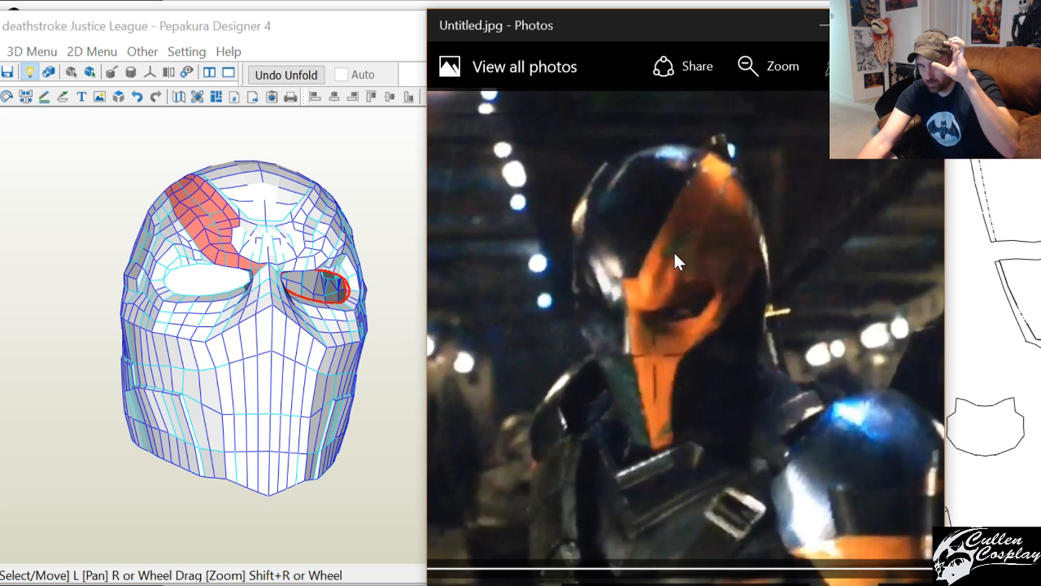
left_click(263, 376)
left_click(771, 335)
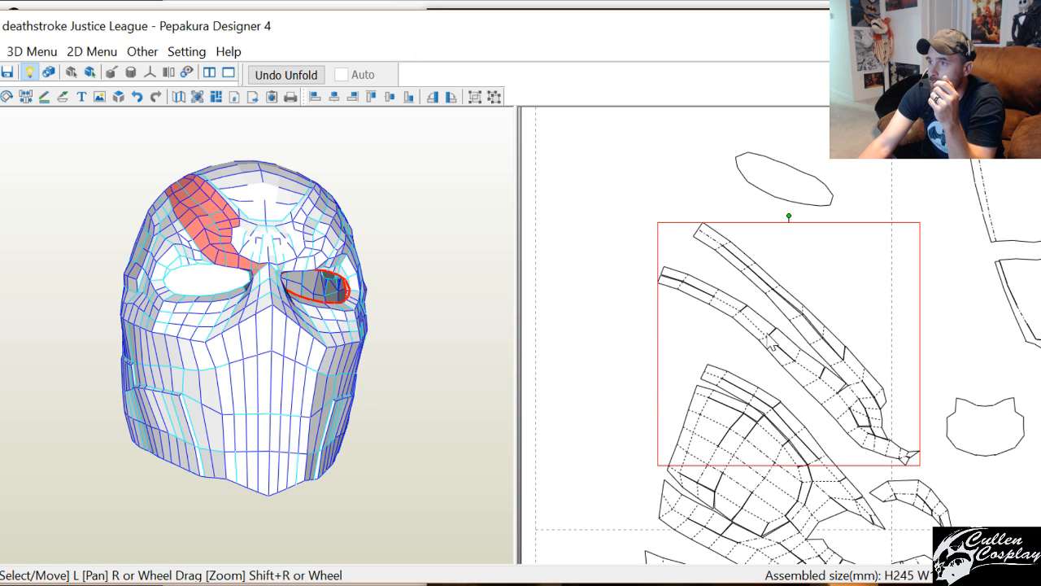
Detach the end faces of the forked strip's lower arm and join them along the edge of its upper arm
right_click(828, 419)
left_click(817, 465)
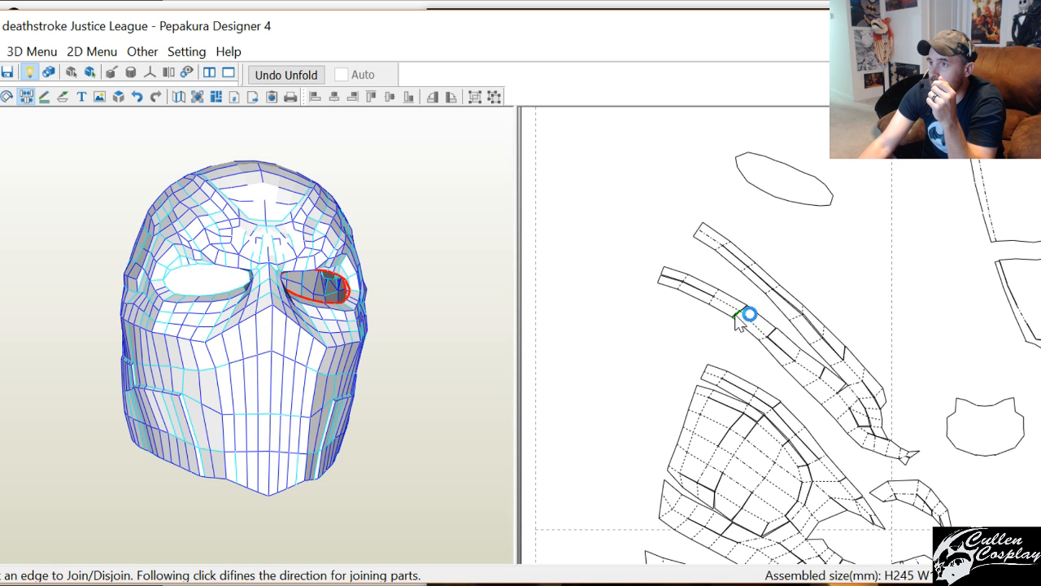
left_click(749, 309)
left_click(732, 295)
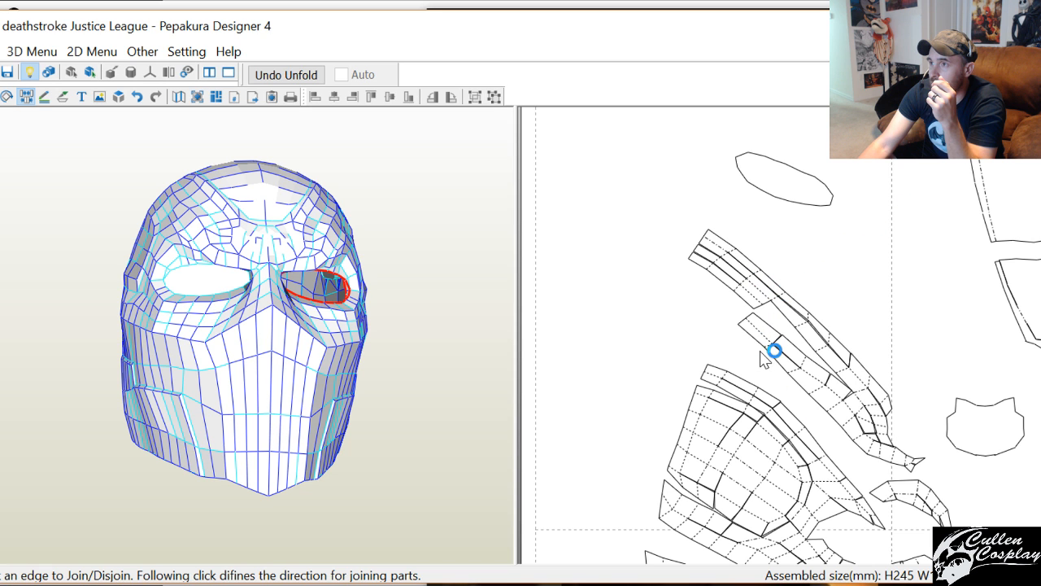
left_click(768, 347)
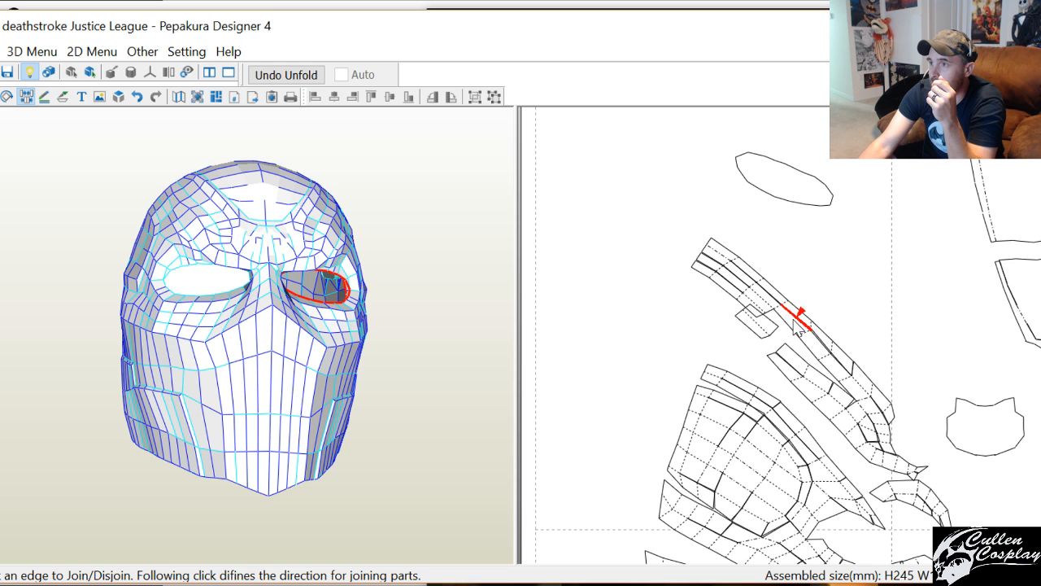
left_click(791, 327)
middle_click_drag(843, 405, 797, 363)
scroll(797, 370, "up", 3)
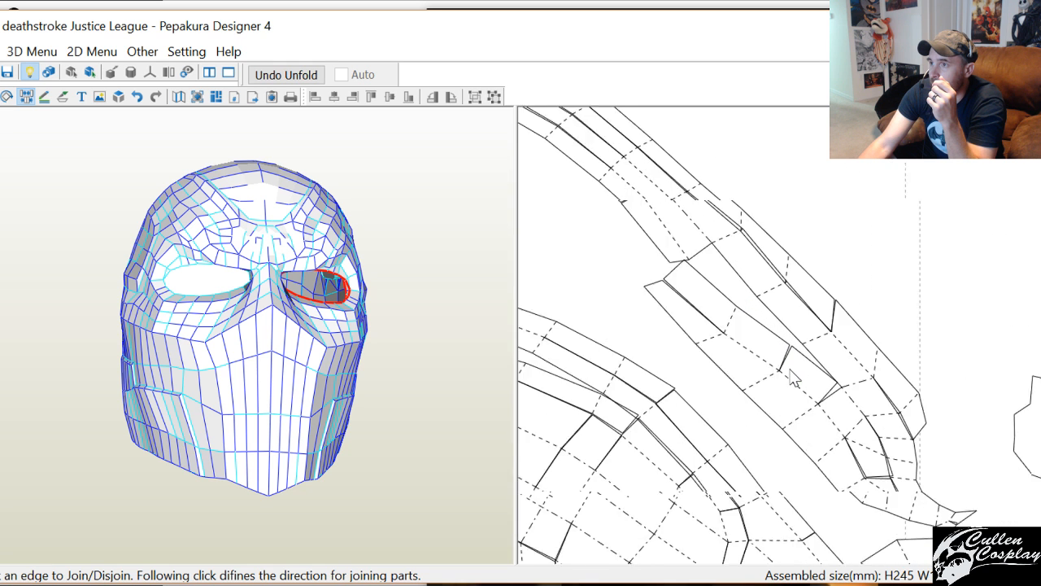
Continue joining the lower arm's middle faces one by one to the matching edges of the upper arm
left_click(726, 336)
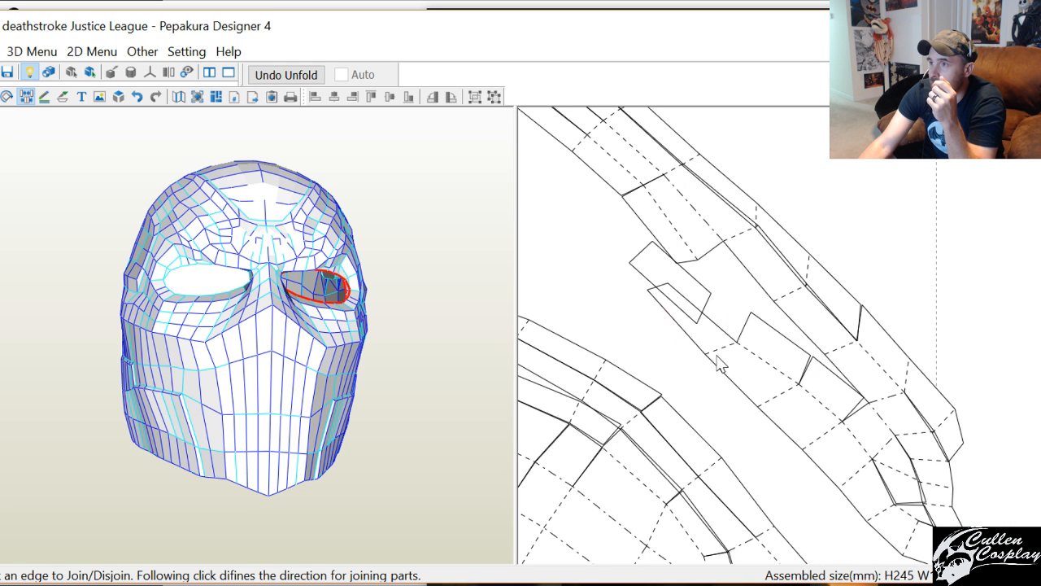
left_click(721, 358)
left_click(761, 297)
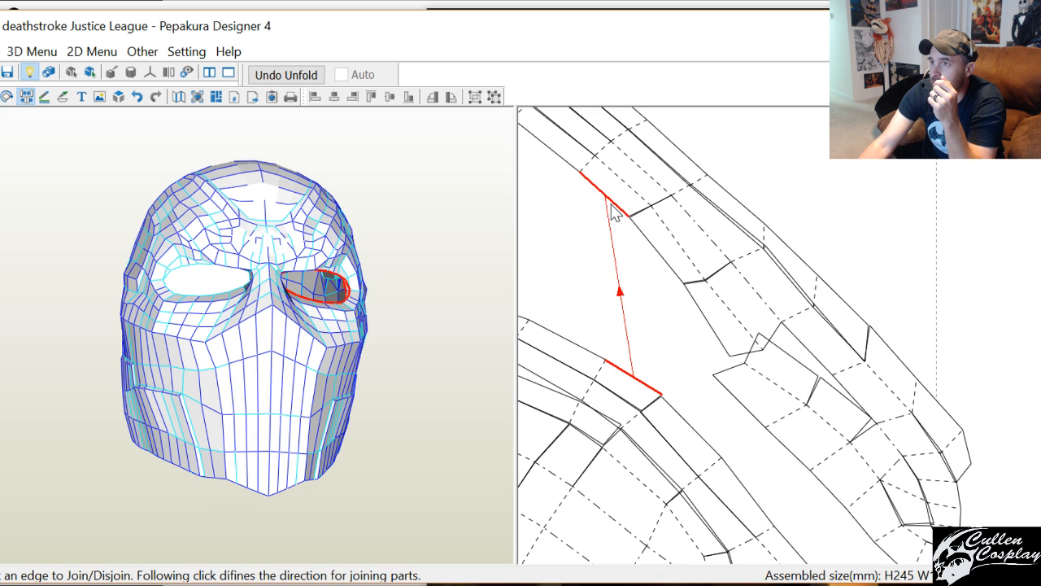
left_click(783, 417)
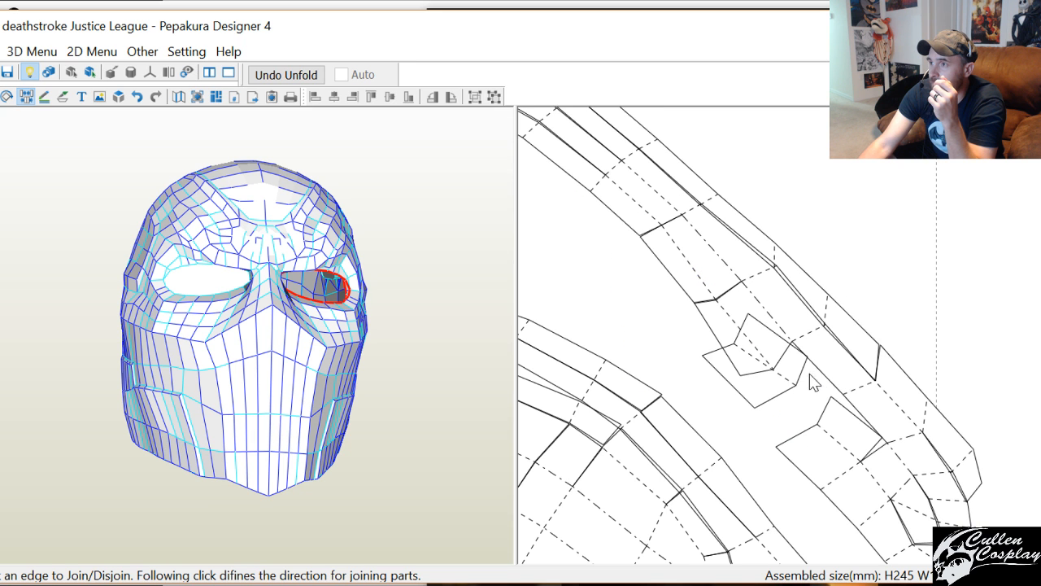
left_click(804, 352)
middle_click_drag(841, 459, 777, 340)
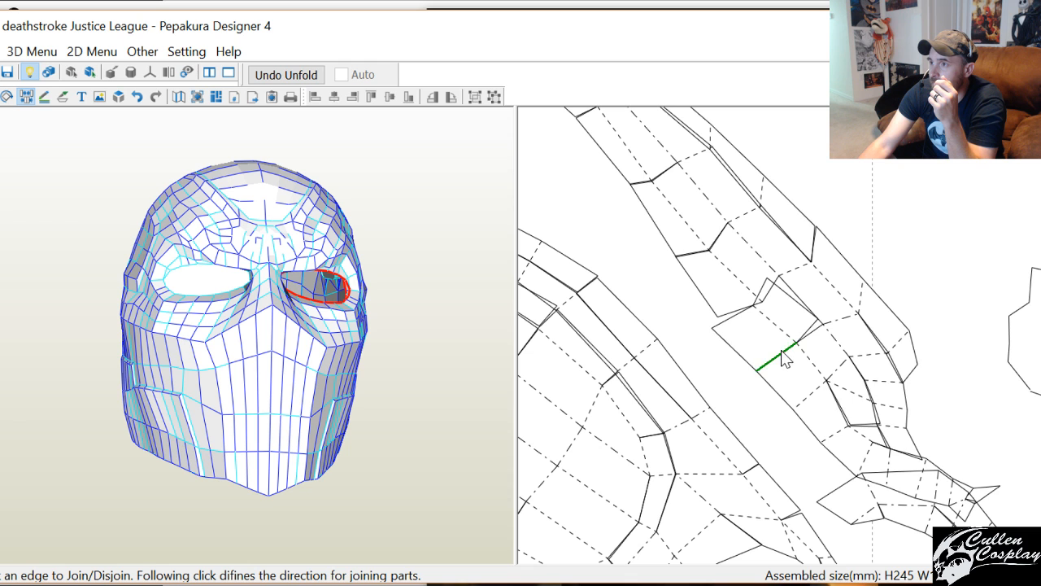
Rejoin the remaining lower-arm faces where the two arms meet, near the strip's narrow tail
left_click(782, 351)
left_click(816, 327)
middle_click_drag(797, 411, 736, 300)
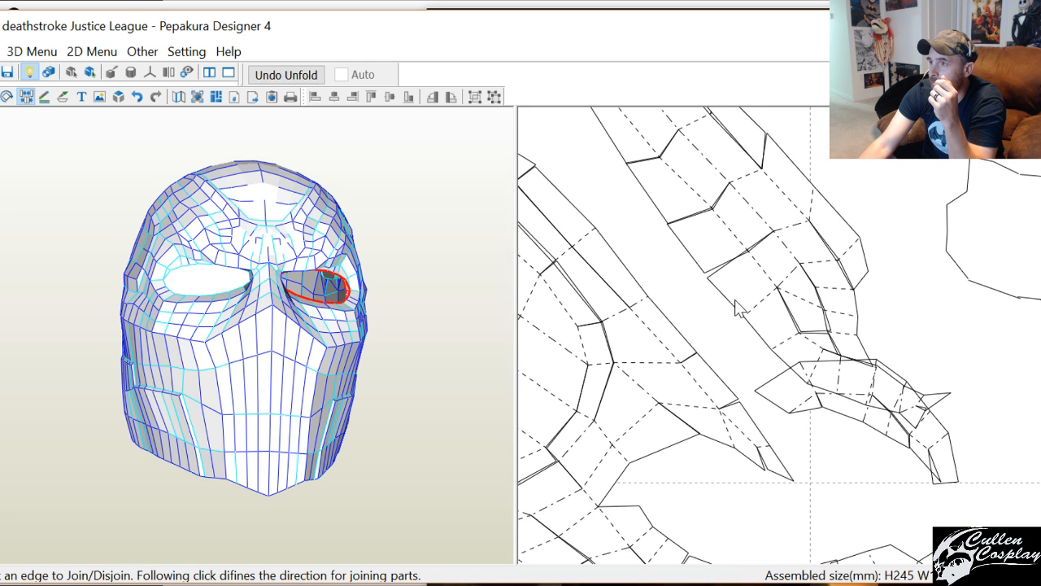
left_click(789, 278)
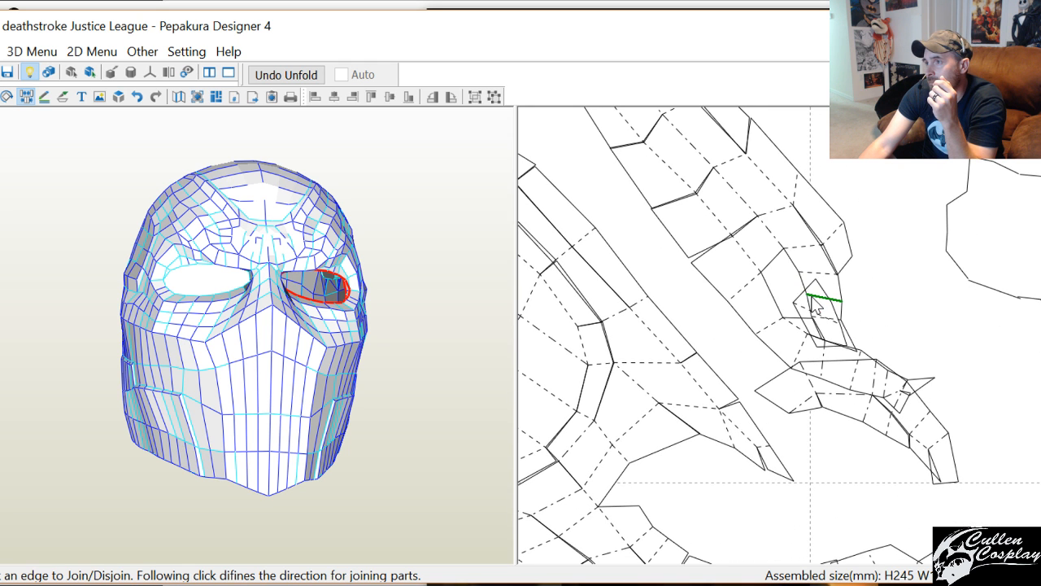
left_click(801, 298)
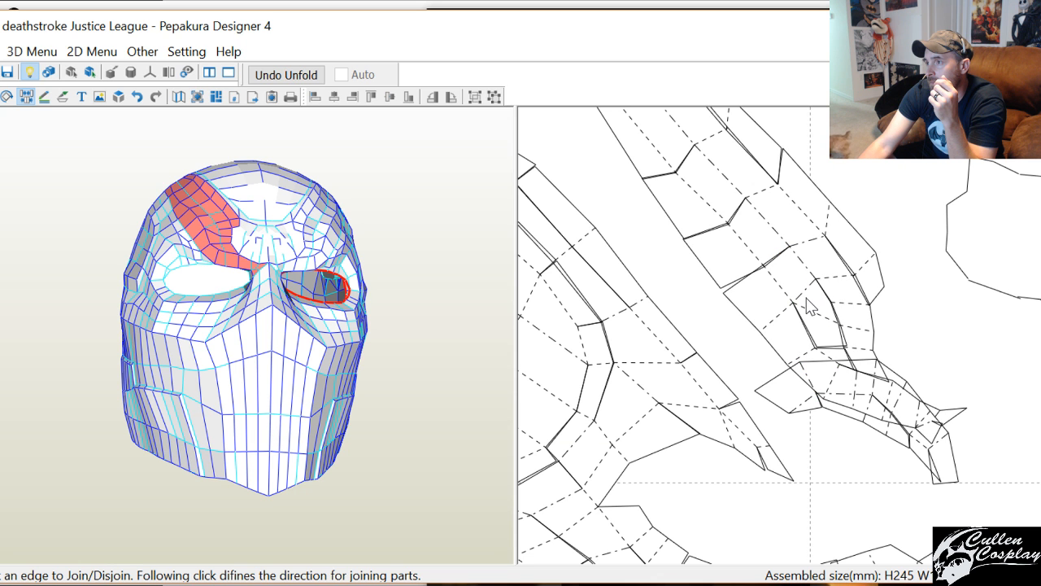
Move the joined strip piece clear of the small curved piece it overlaps
right_click(903, 288)
left_click(903, 301)
left_click_drag(803, 332, 771, 250)
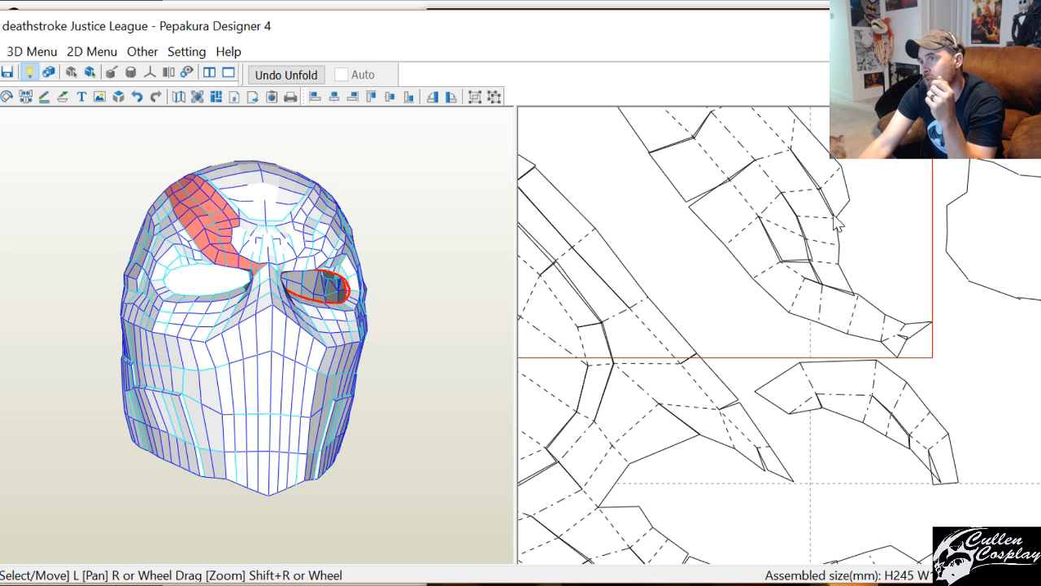
Rejoin the faces along the outer edge of the strip's wide section, just above its narrow tail
right_click(858, 269)
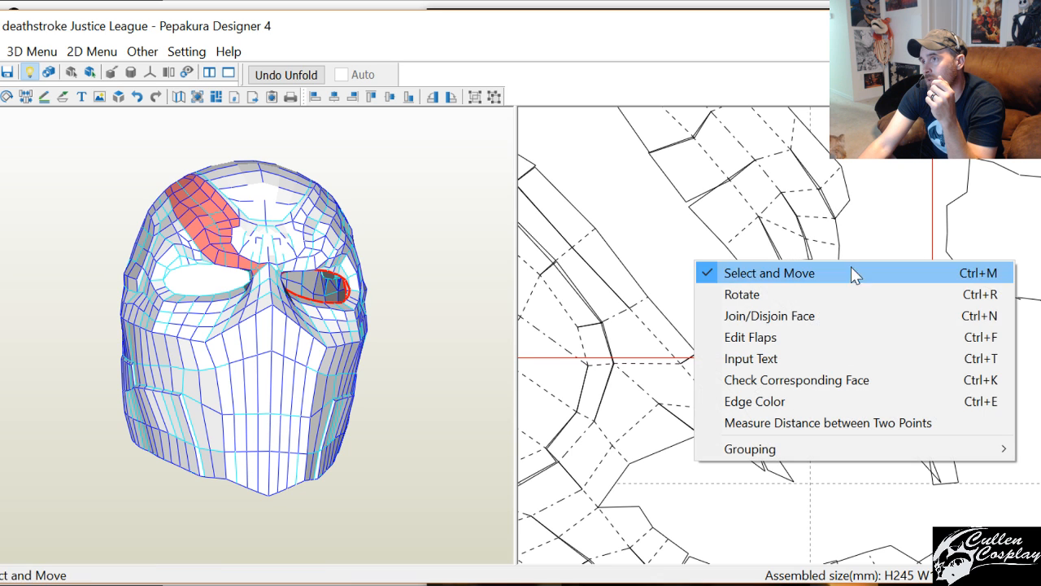
left_click(811, 317)
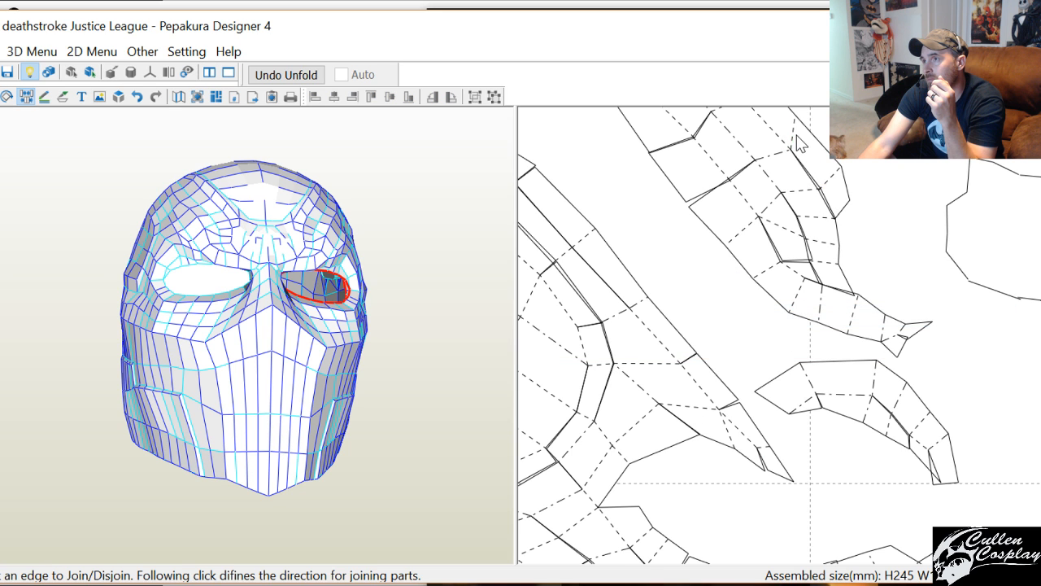
left_click(793, 140)
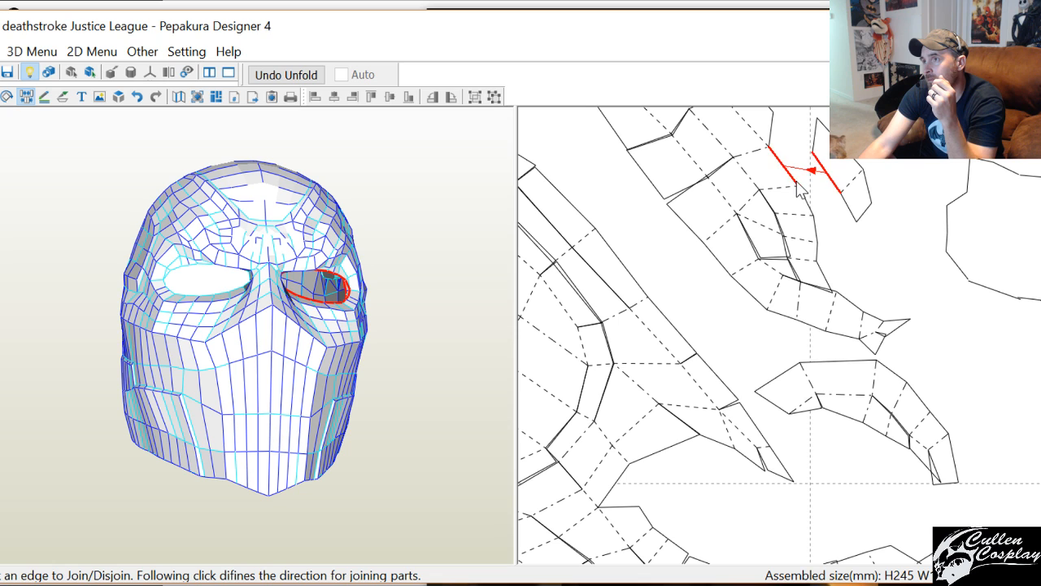
left_click(841, 140)
left_click(811, 177)
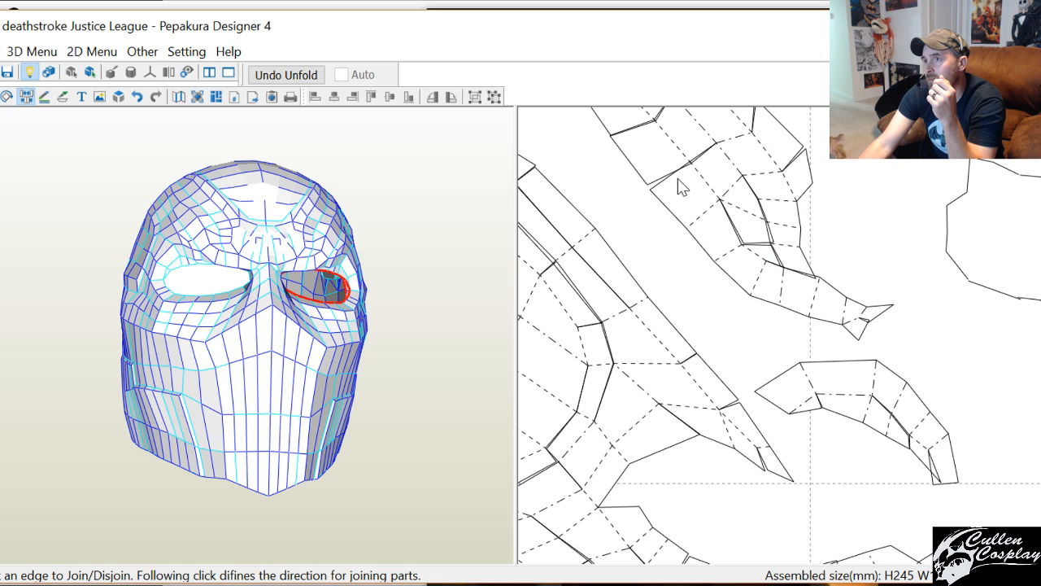
left_click(725, 149)
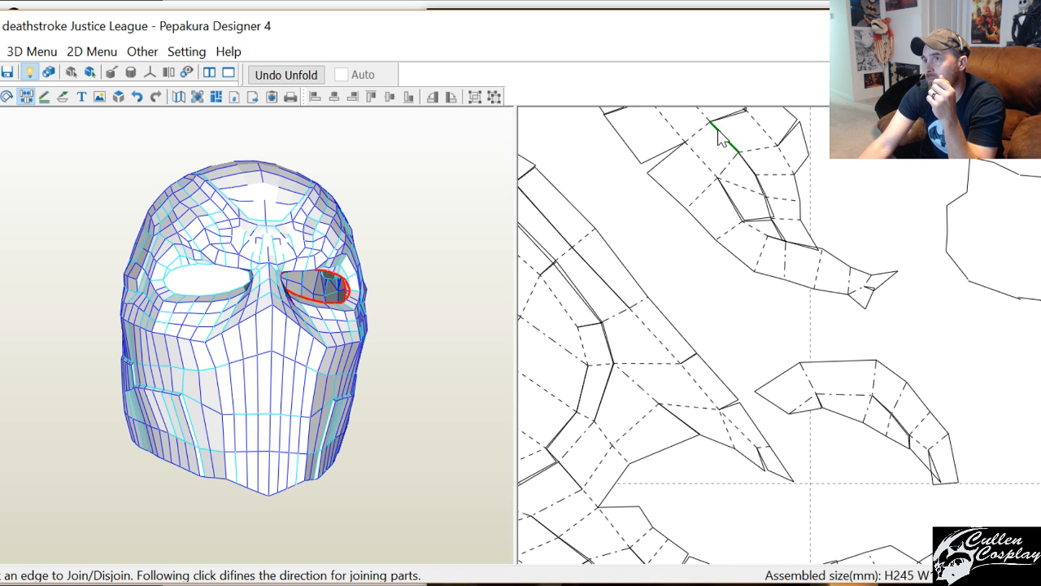
right_click_drag(728, 139, 765, 322)
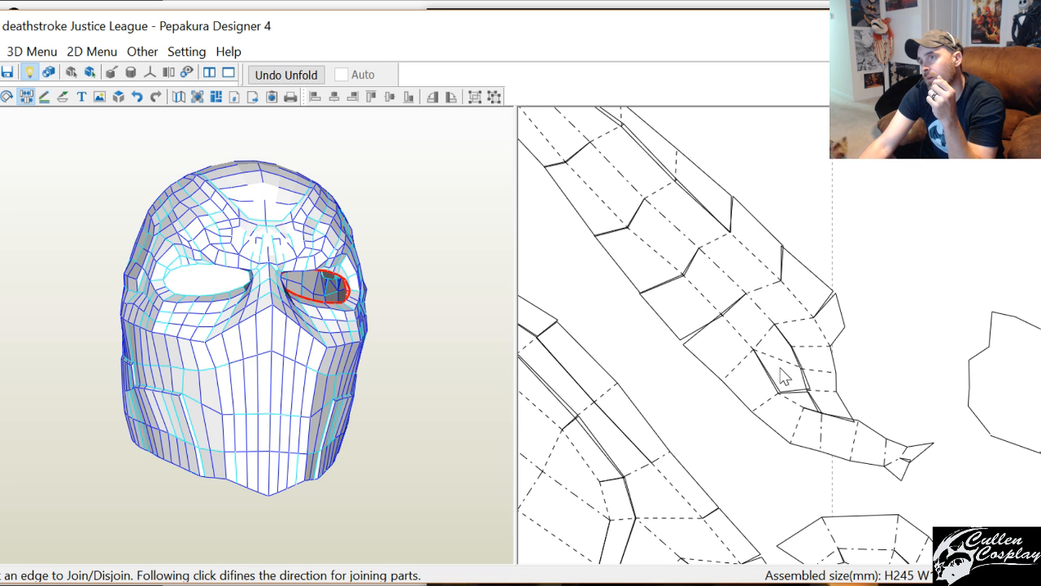
scroll(777, 368, "down", 3)
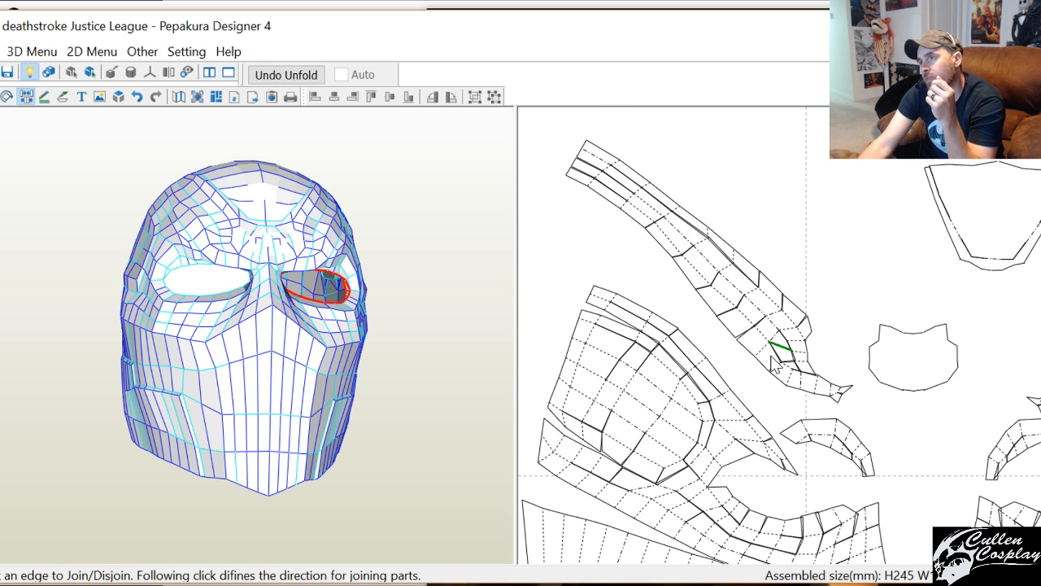
right_click(775, 363)
left_click(774, 498)
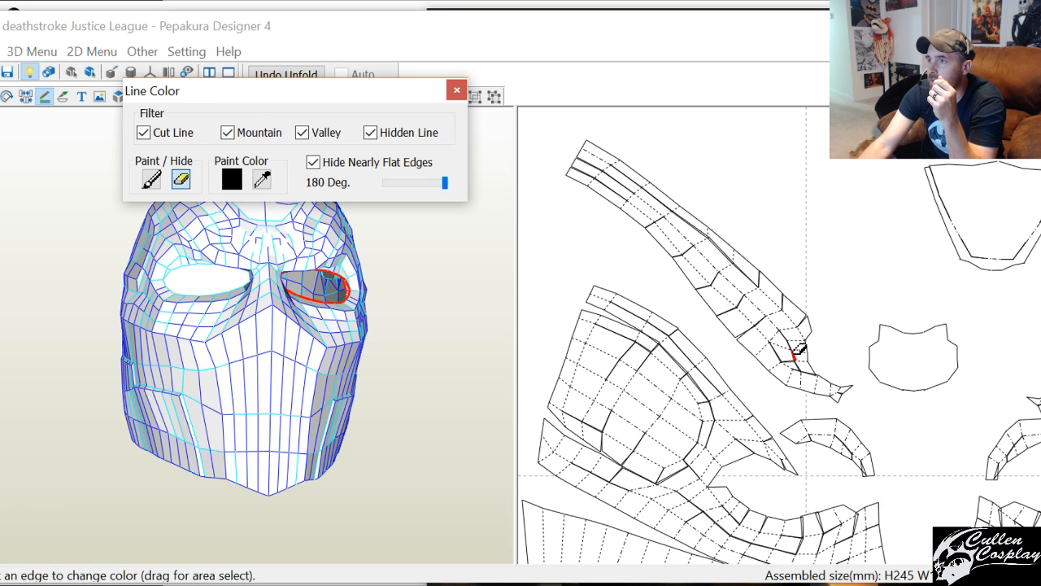
right_click(787, 362)
left_click(788, 362)
Select the strip piece, check Untitled.jpg in Photos, and identify its triangular face on both the model and the pattern
left_click(789, 358)
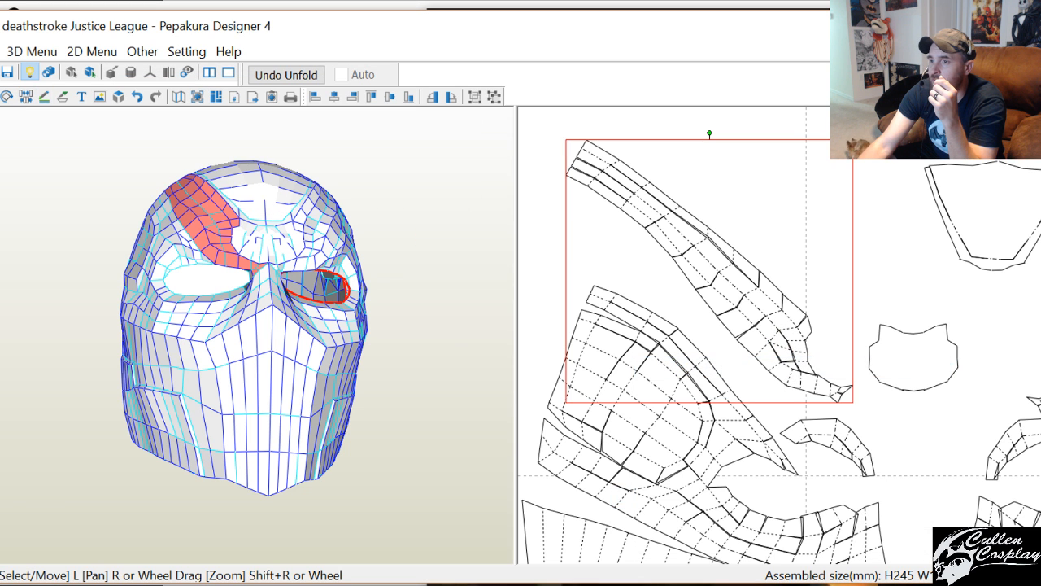
key("alt+Tab")
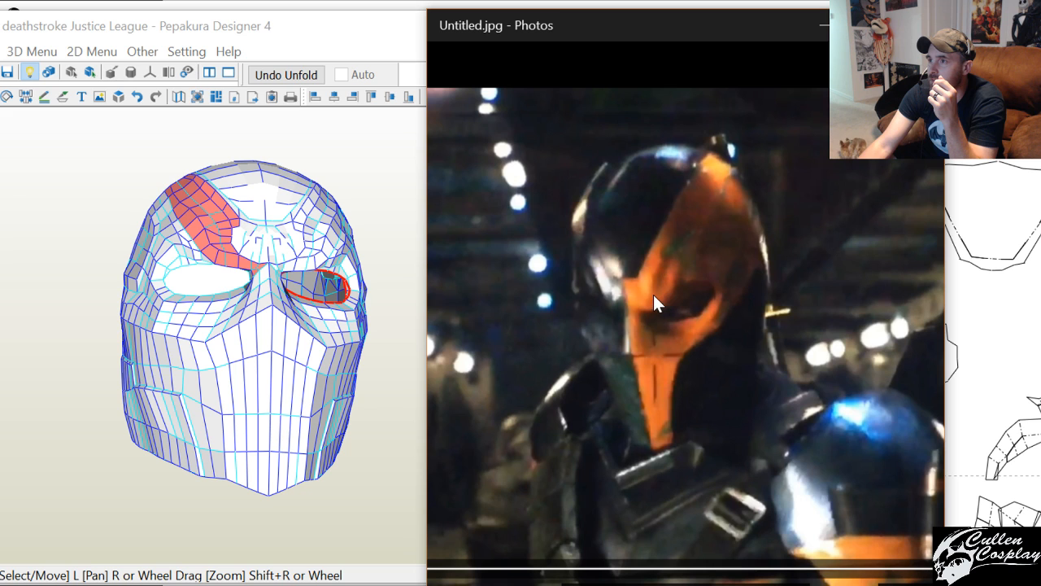
left_click(211, 229)
left_click(211, 231)
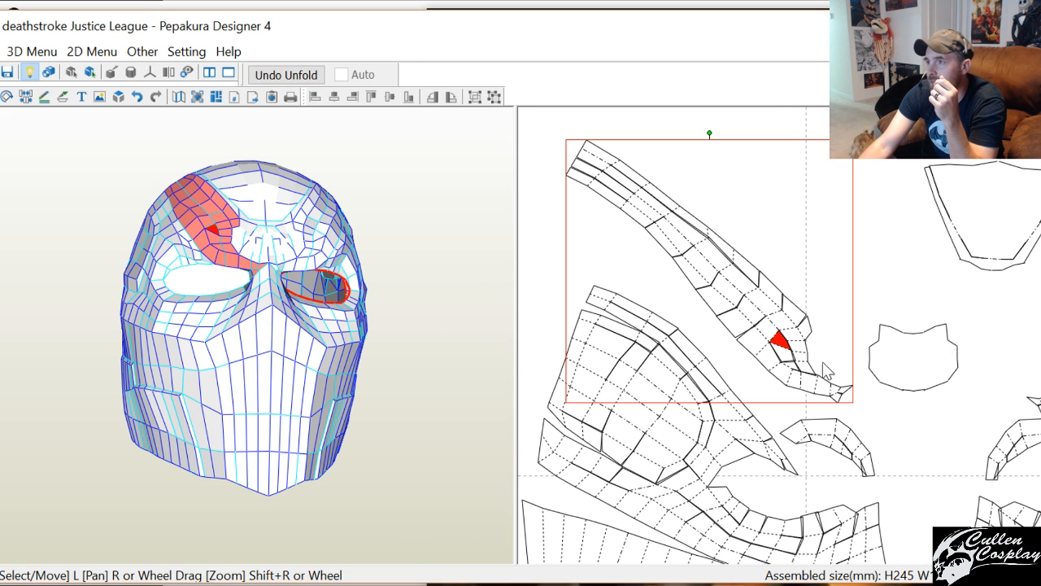
left_click(785, 345)
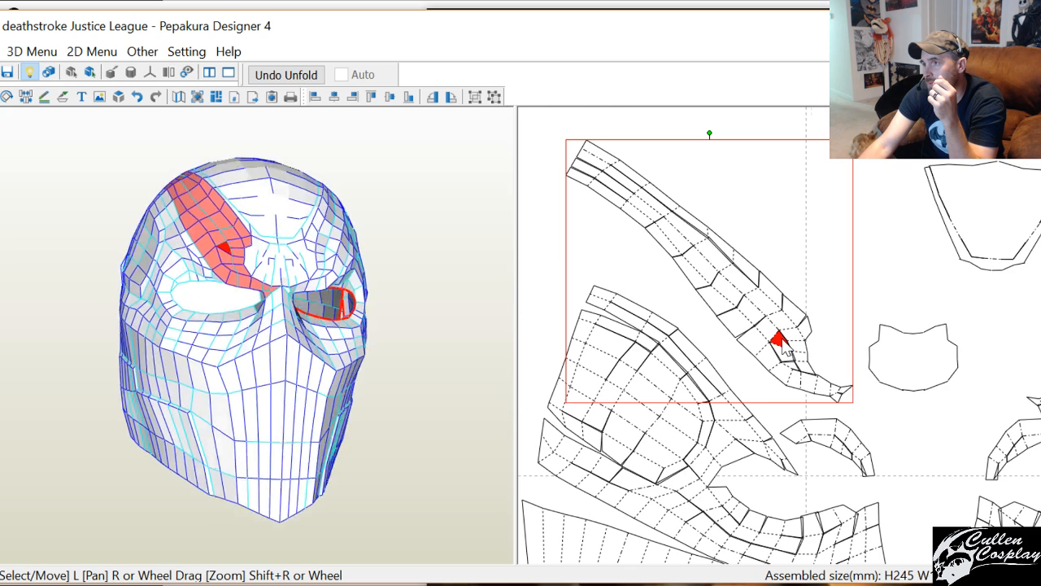
Rejoin the triangular face above the strip's narrow tail to the neighbouring inner face using Join/Disjoin Face
scroll(782, 338, "up", 4)
right_click(785, 340)
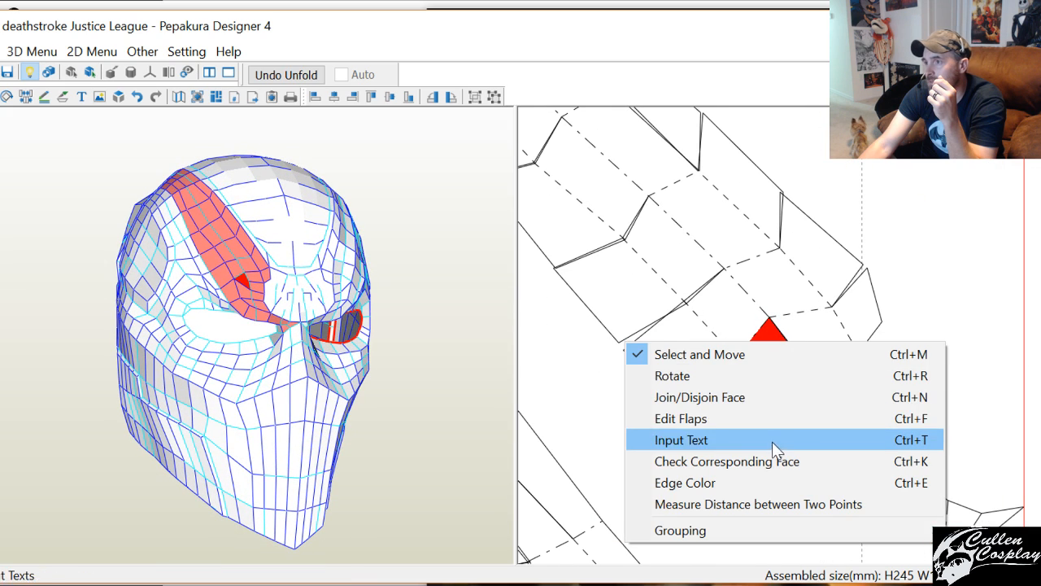
left_click(765, 399)
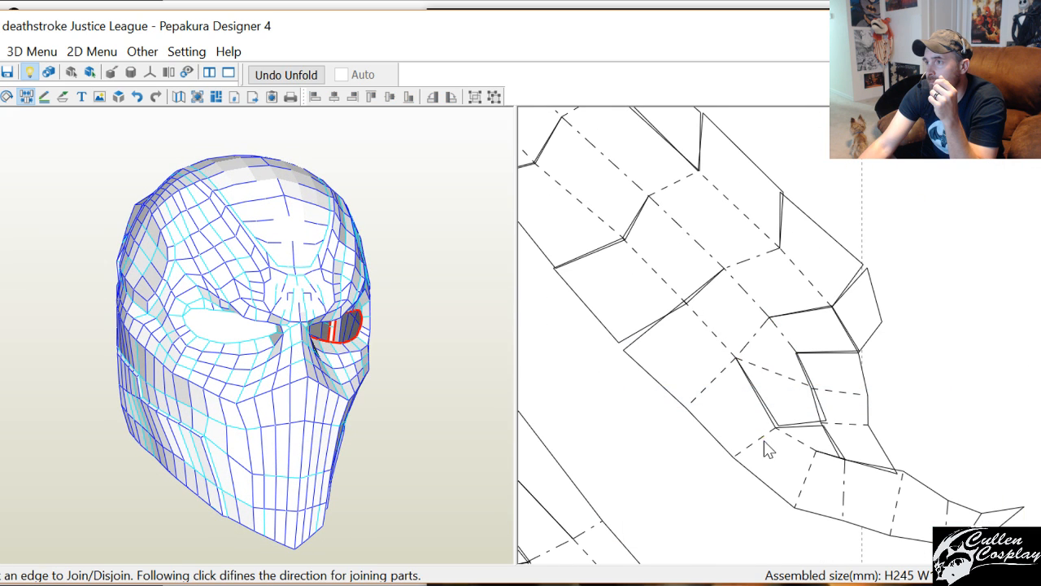
Hide the interior lines in the strip's narrow tail with Edge Color in erase mode, keeping the outline
right_click(809, 352)
left_click(741, 492)
left_click_drag(774, 433, 720, 332)
left_click_drag(838, 442, 799, 373)
left_click_drag(789, 434, 847, 461)
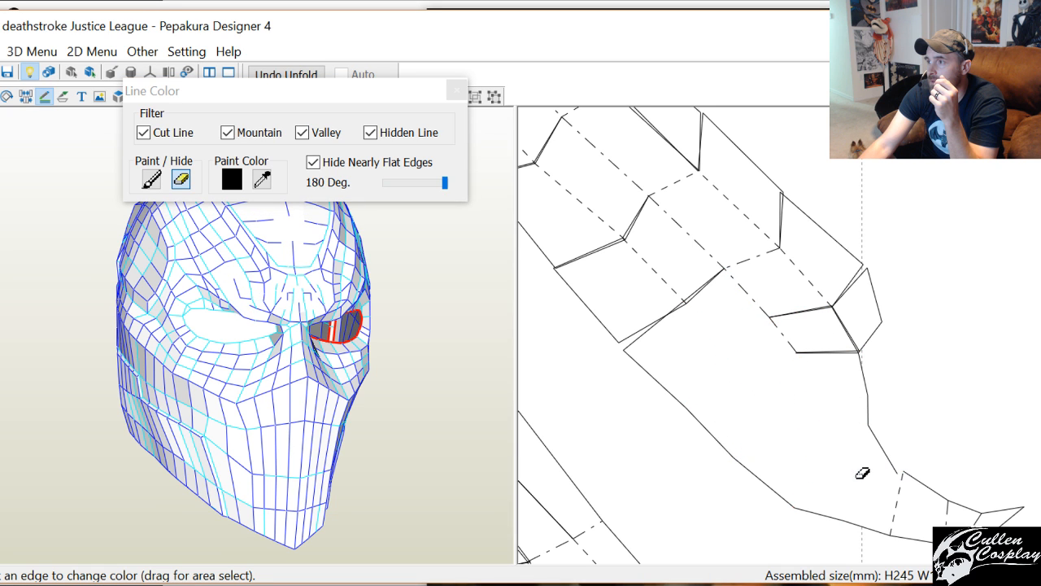
left_click(895, 500)
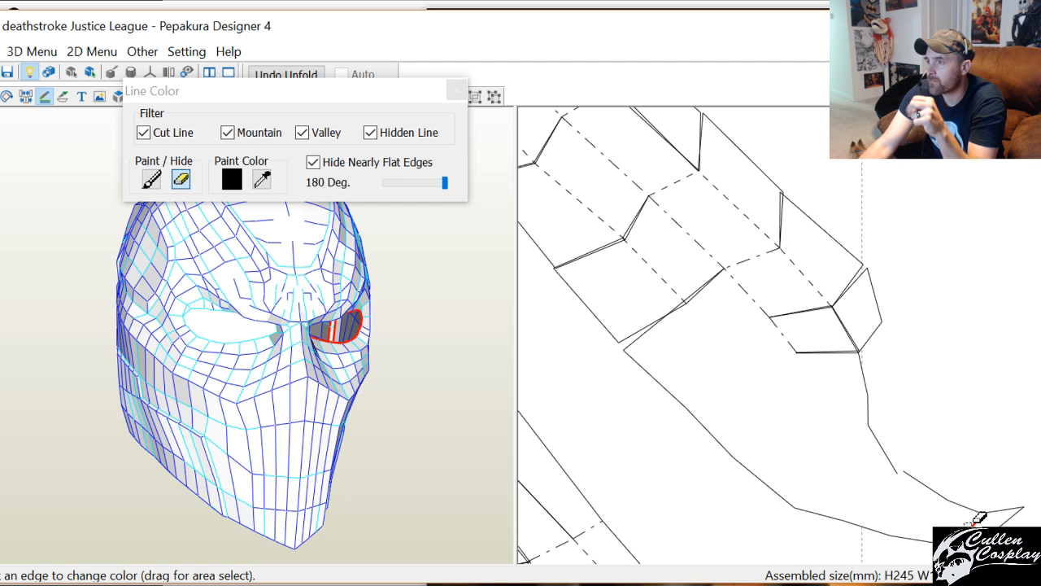
Hide the interior lines in the outer row of faces at the lower end of the strip's wide section
left_click_drag(843, 375, 828, 293)
middle_click_drag(787, 271, 860, 371)
left_click_drag(859, 374, 824, 327)
middle_click_drag(815, 324, 937, 426)
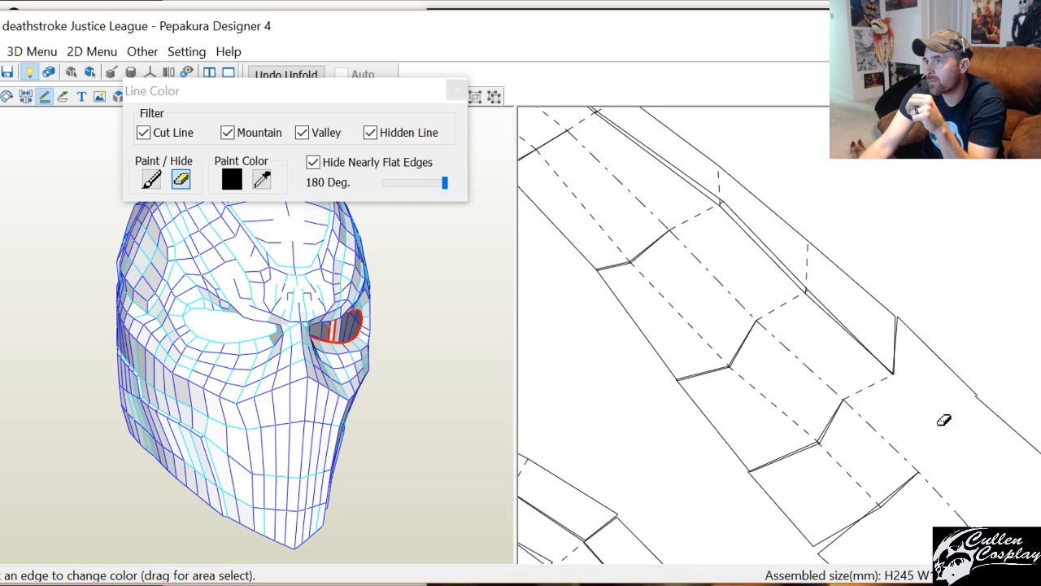
Try to hide the lines along the outer row of faces farther up the strip, and undo the attempt
left_click_drag(914, 395, 755, 241)
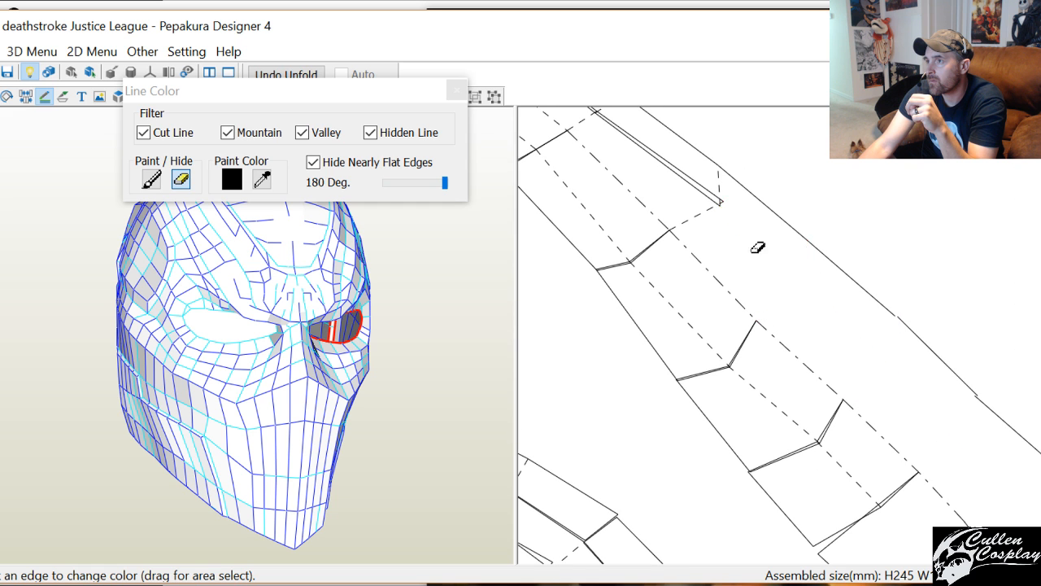
middle_click_drag(756, 242, 876, 390)
left_click_drag(863, 391, 846, 355)
middle_click_drag(846, 354, 906, 440)
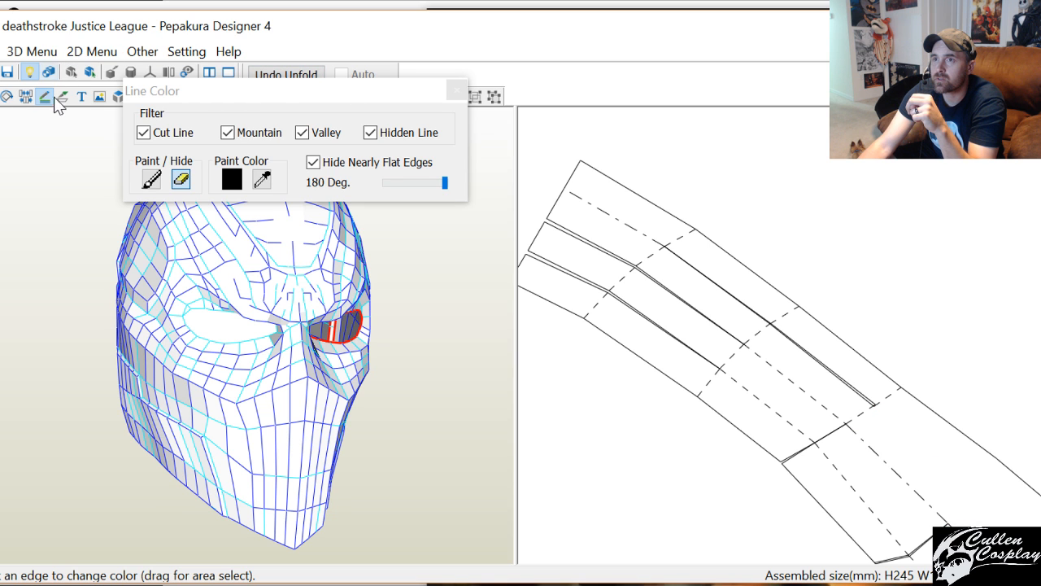
left_click_drag(157, 93, 164, 130)
left_click(137, 96)
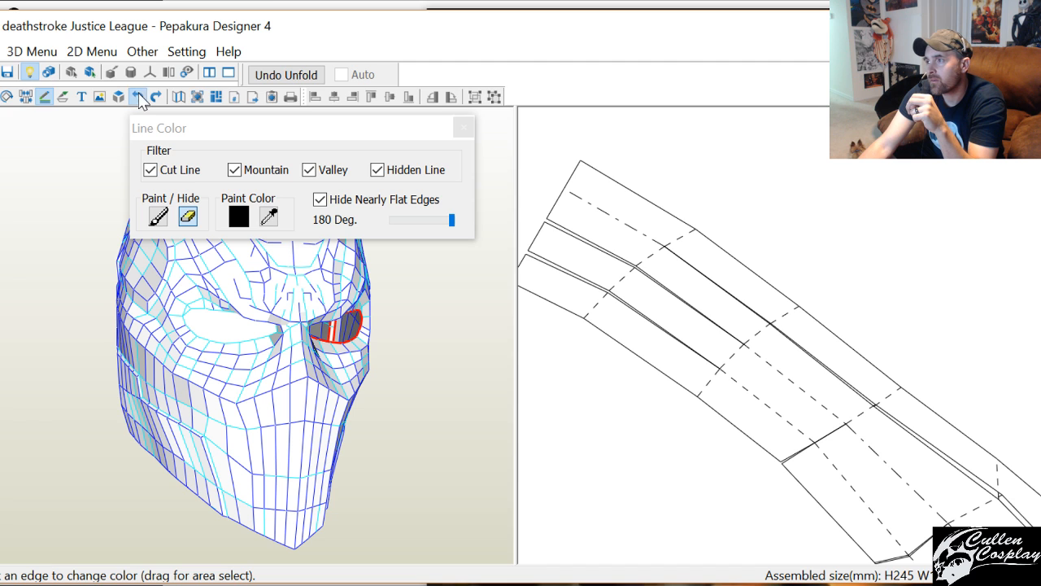
Disjoin the connecting edges between the faces along the strip's outer row using Join/Disjoin Face
scroll(1012, 360, "up", 3)
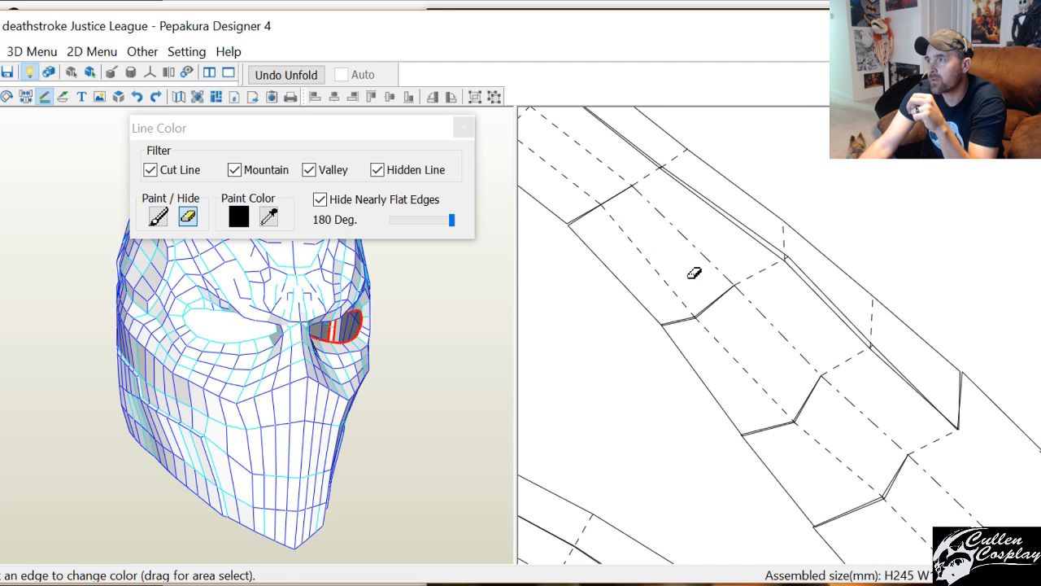
right_click(690, 273)
left_click(653, 336)
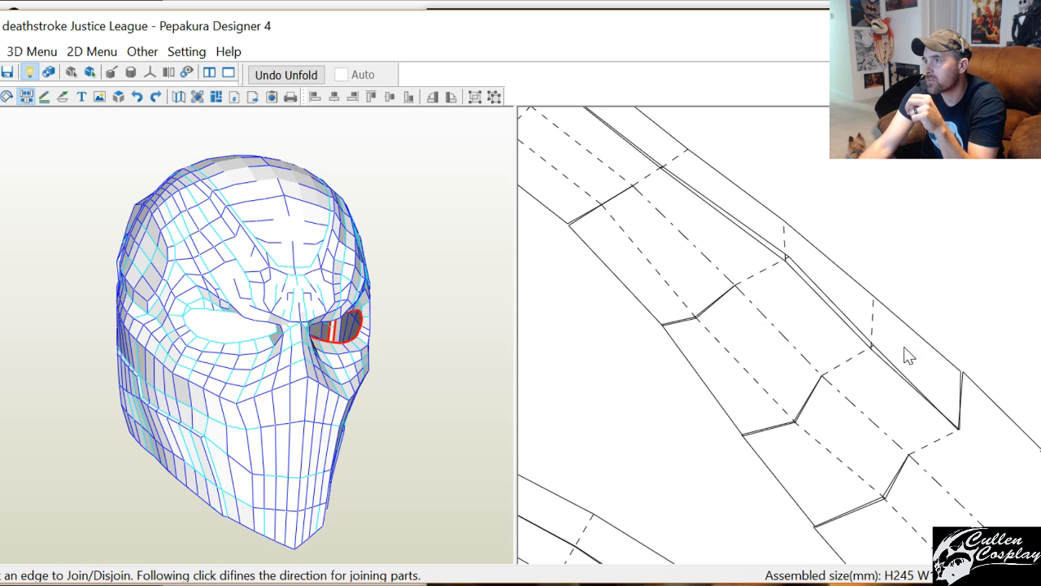
left_click(873, 330)
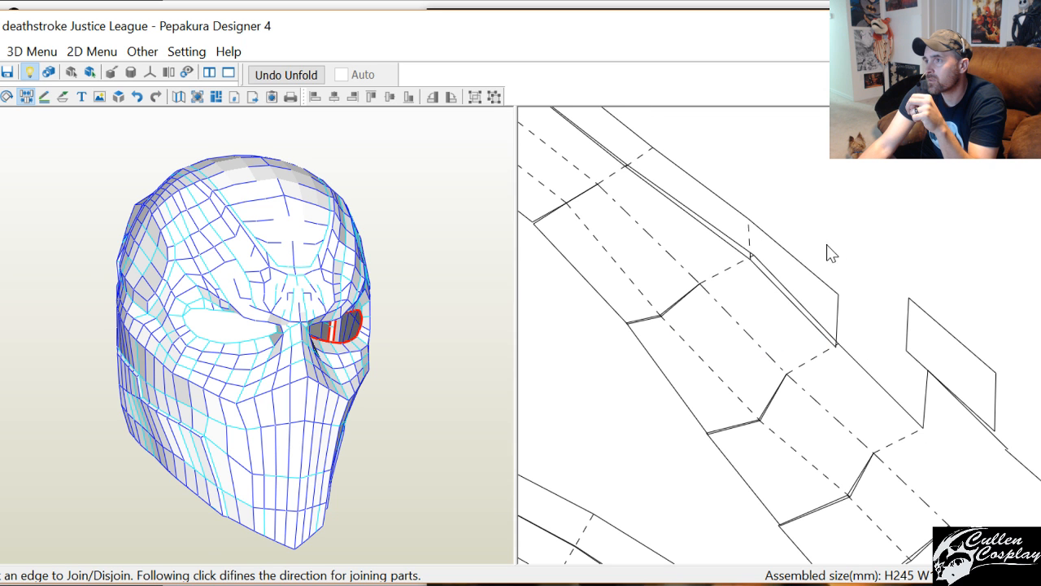
left_click(750, 248)
left_click(615, 157)
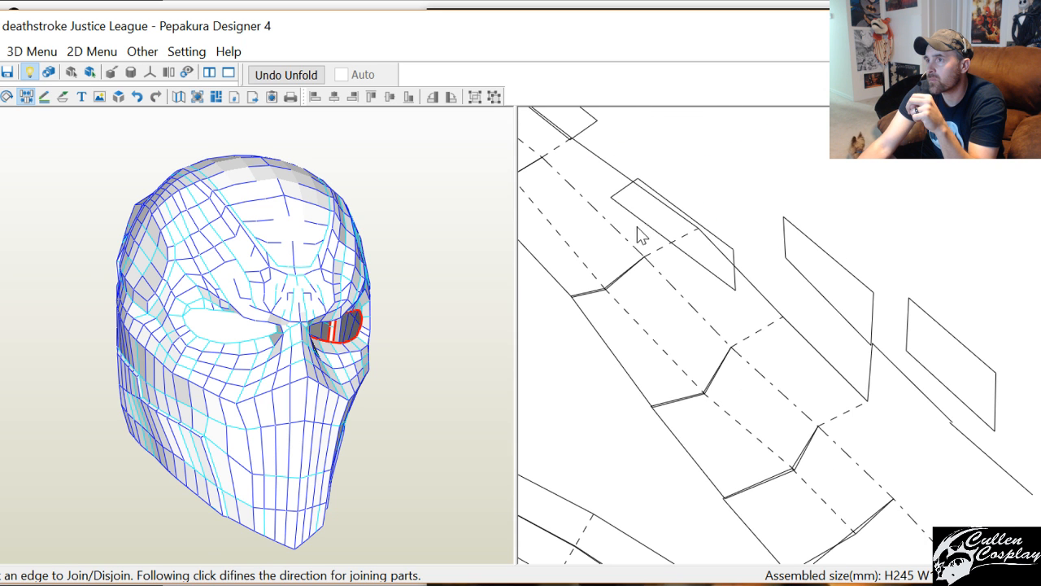
Rejoin the separated outer-row faces to their neighbouring inner faces along the wide section, separating the next face up as well
left_click(646, 197)
left_click(737, 273)
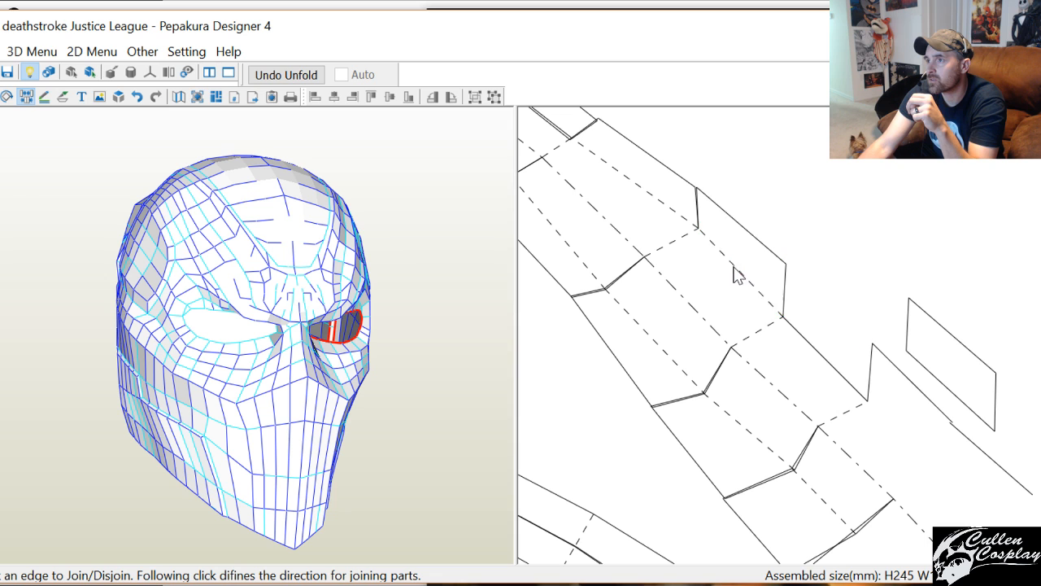
left_click(850, 382)
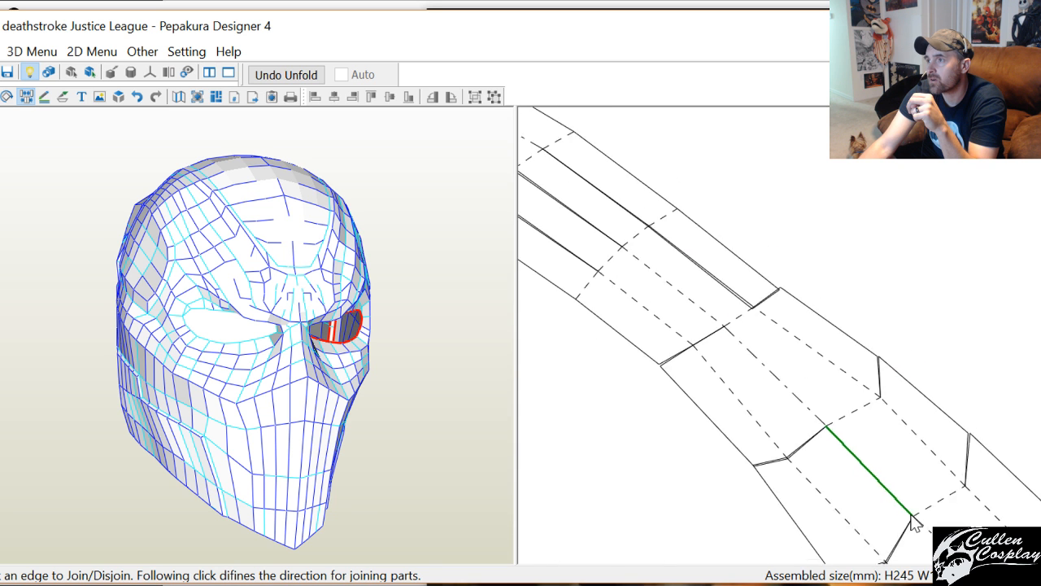
left_click(682, 240)
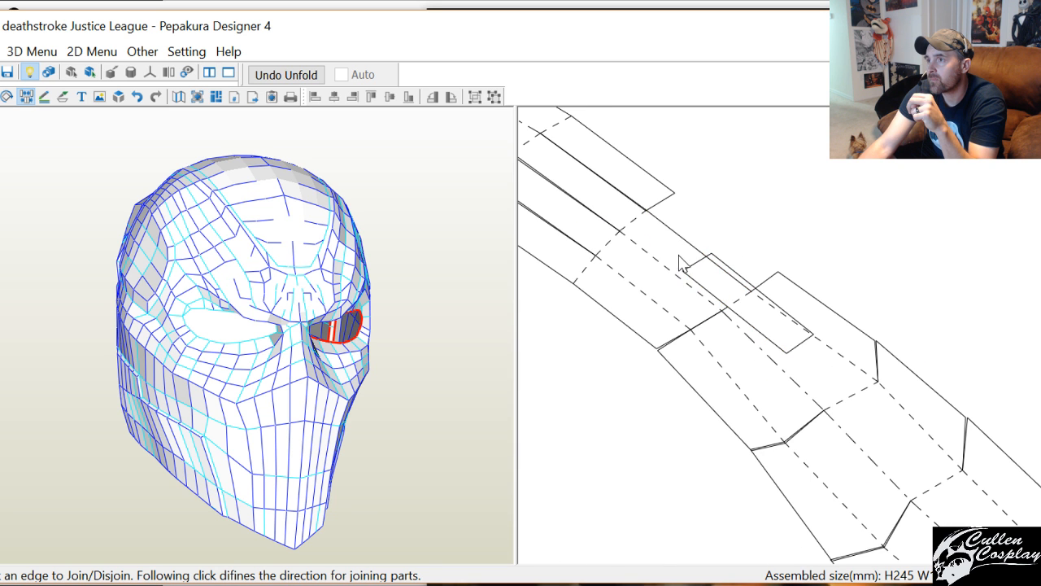
left_click(709, 274)
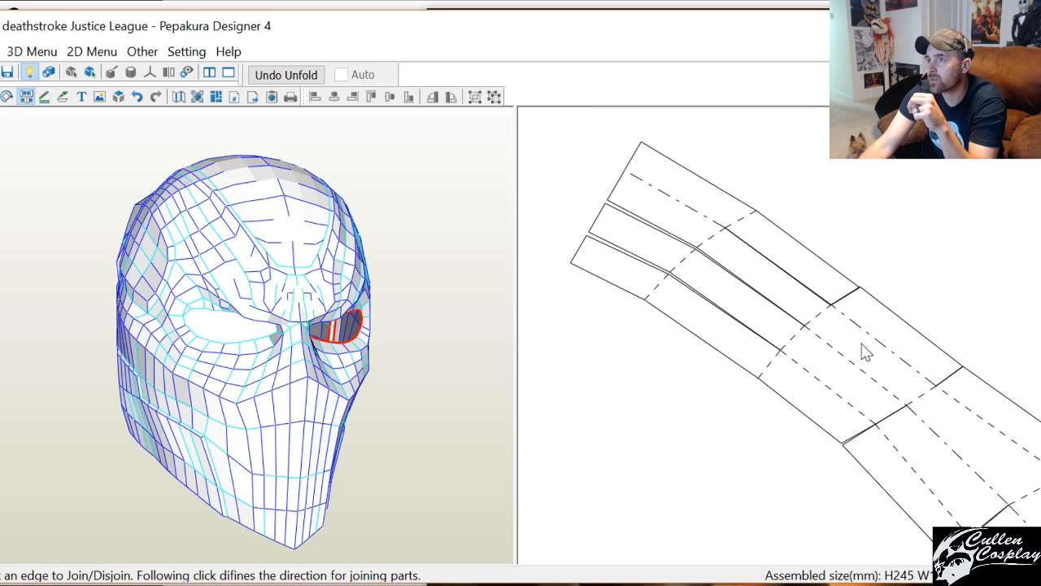
Rejoin the two narrow face rows at the strip's upper end side by side to the wide outer row
left_click(790, 345)
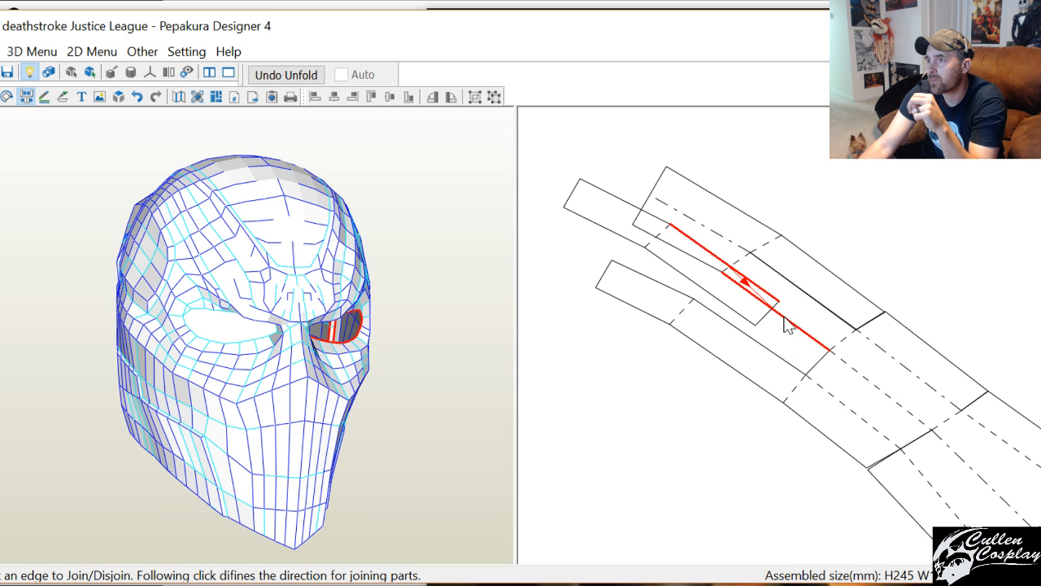
left_click(788, 325)
left_click(788, 403)
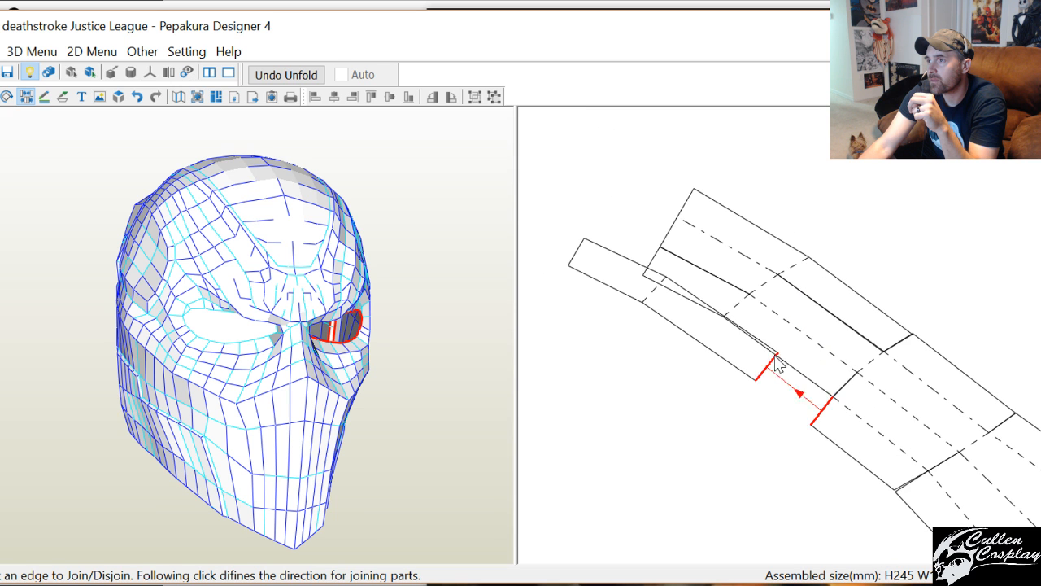
left_click(777, 370)
left_click(759, 359)
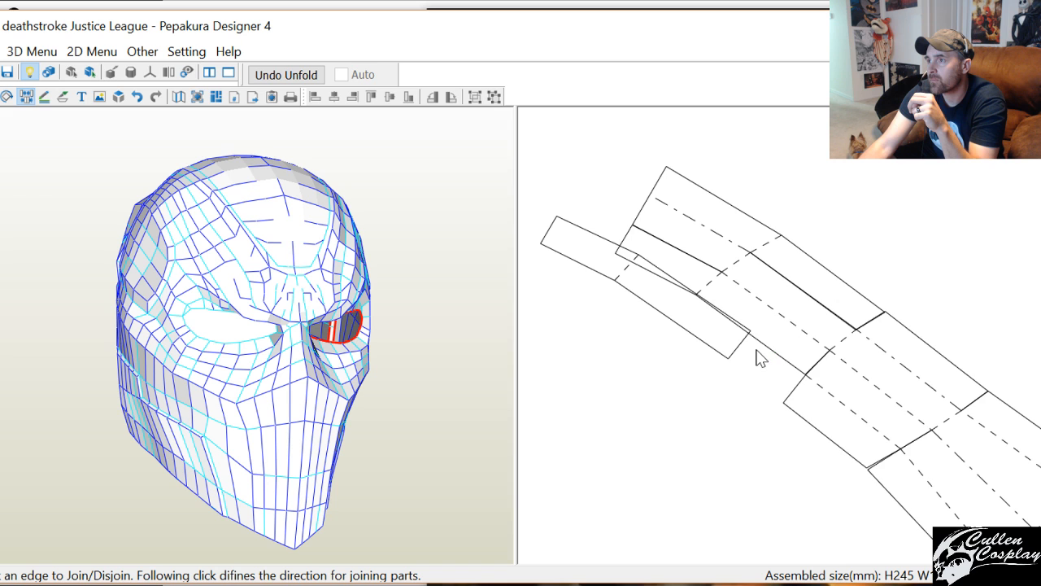
left_click(771, 360)
left_click(776, 371)
Hide the interior lines in the strip's upper end with Edge Color in erase mode, keeping the outline intact
right_click(774, 372)
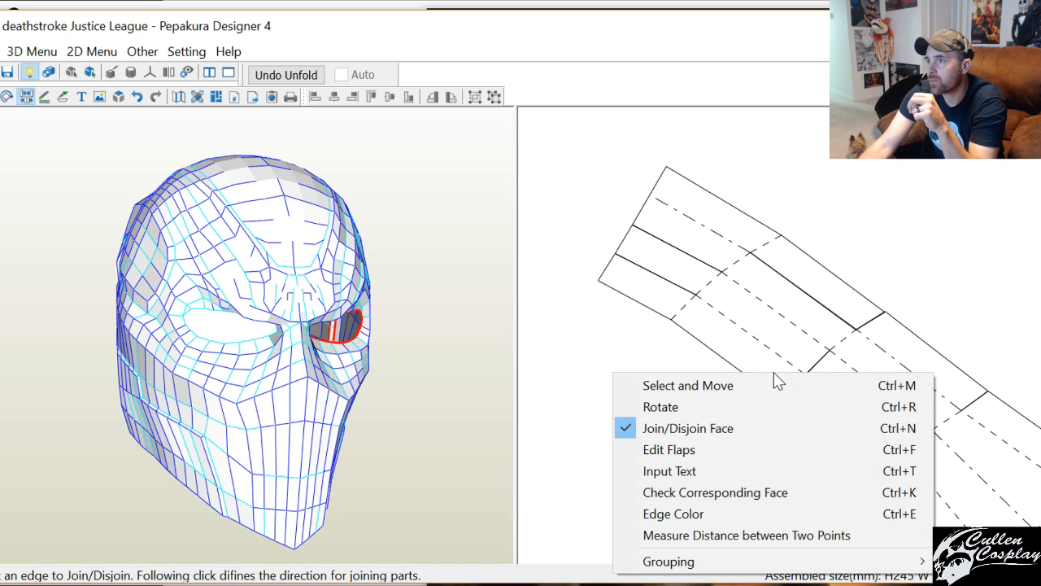
left_click(777, 515)
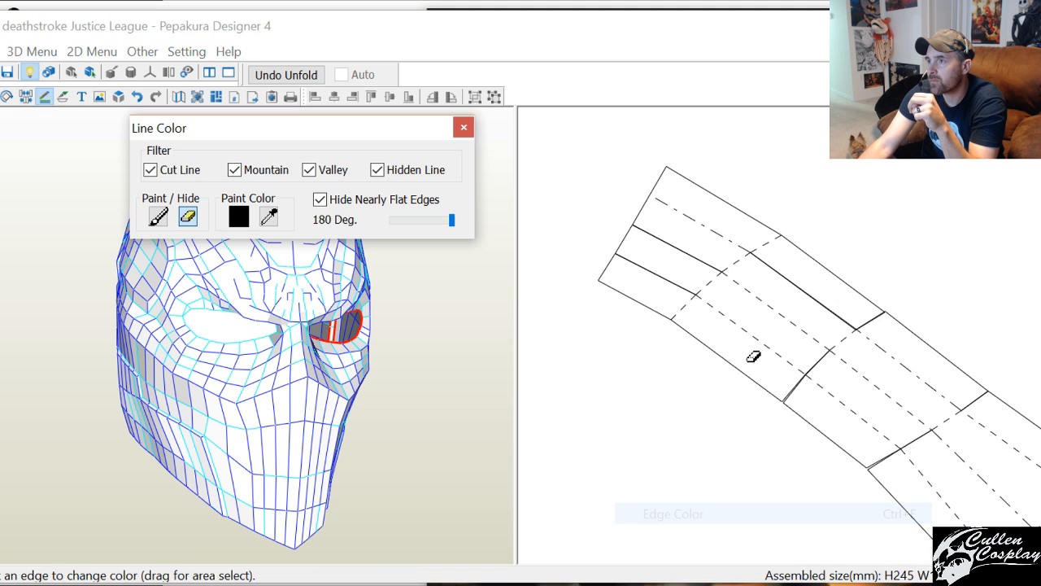
left_click_drag(755, 334, 714, 232)
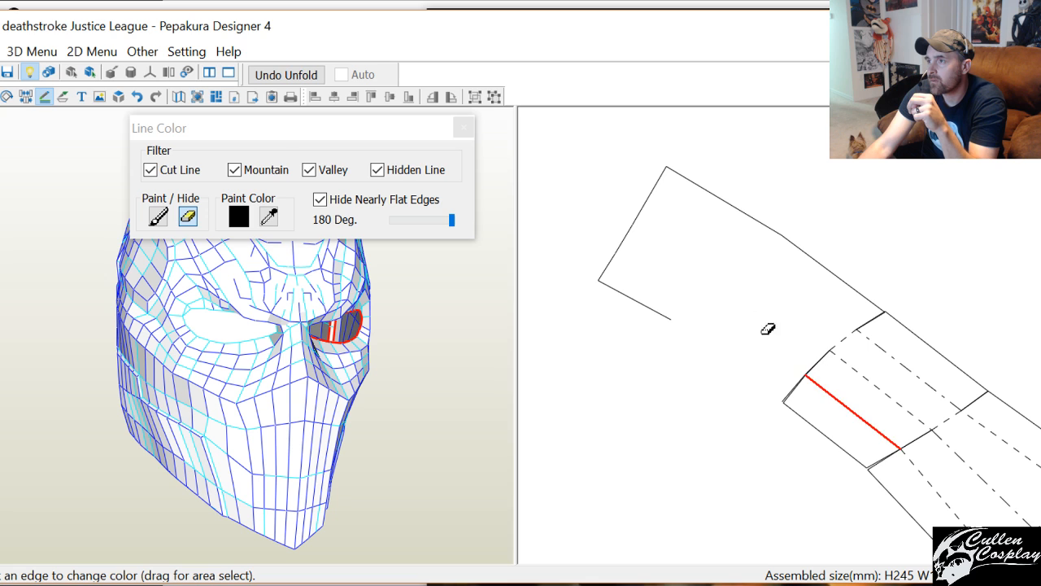
left_click(137, 96)
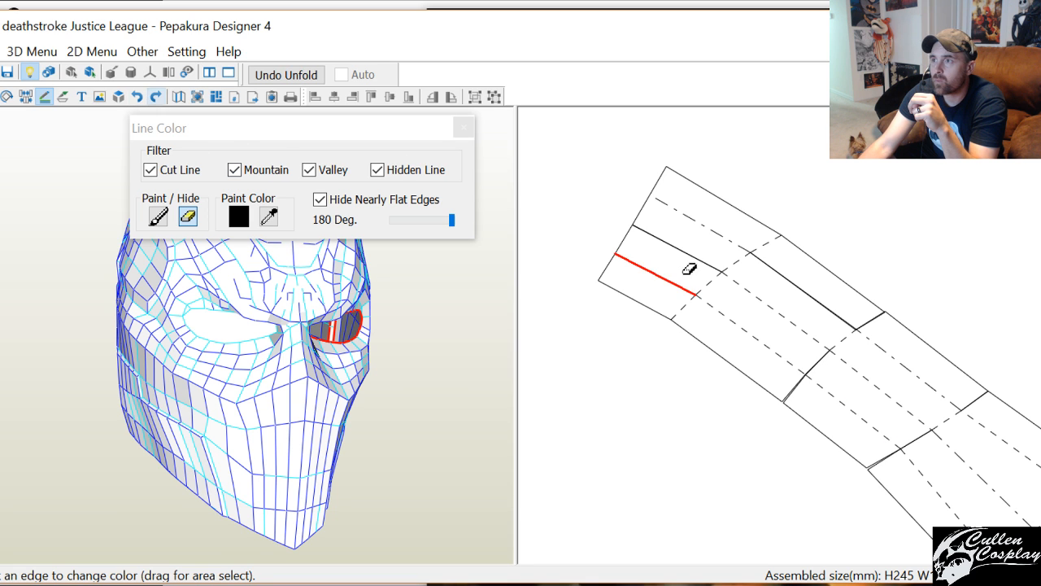
left_click_drag(691, 219, 773, 308)
left_click_drag(791, 291, 851, 367)
left_click_drag(803, 325, 865, 335)
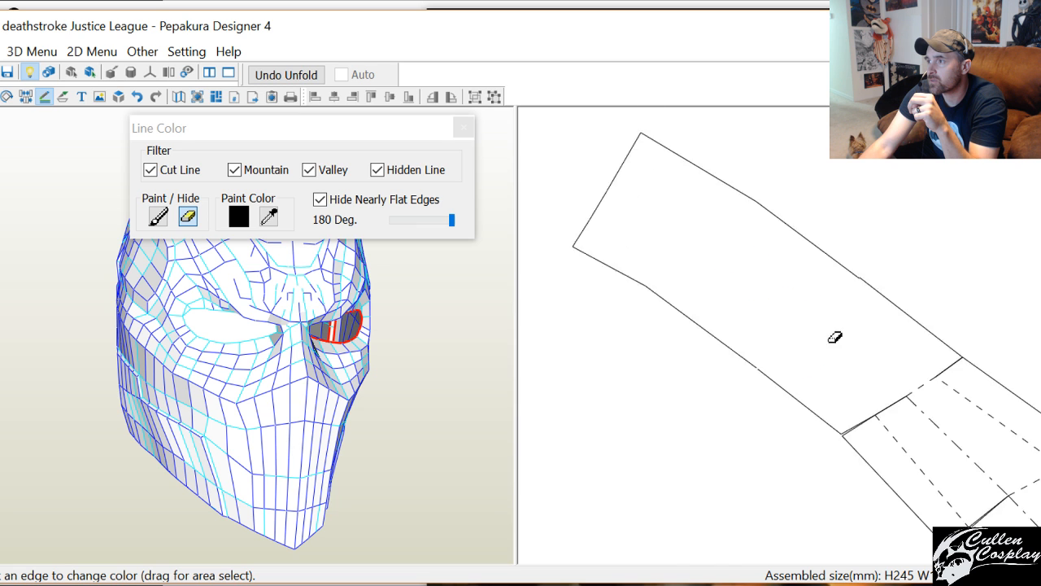
Restore the erased outline segment on the inner side of the strip's upper section in paint mode
right_click_drag(865, 334, 721, 221)
mouse_move(705, 215)
left_mouse_down()
mouse_move(723, 270)
mouse_move(732, 267)
left_mouse_up()
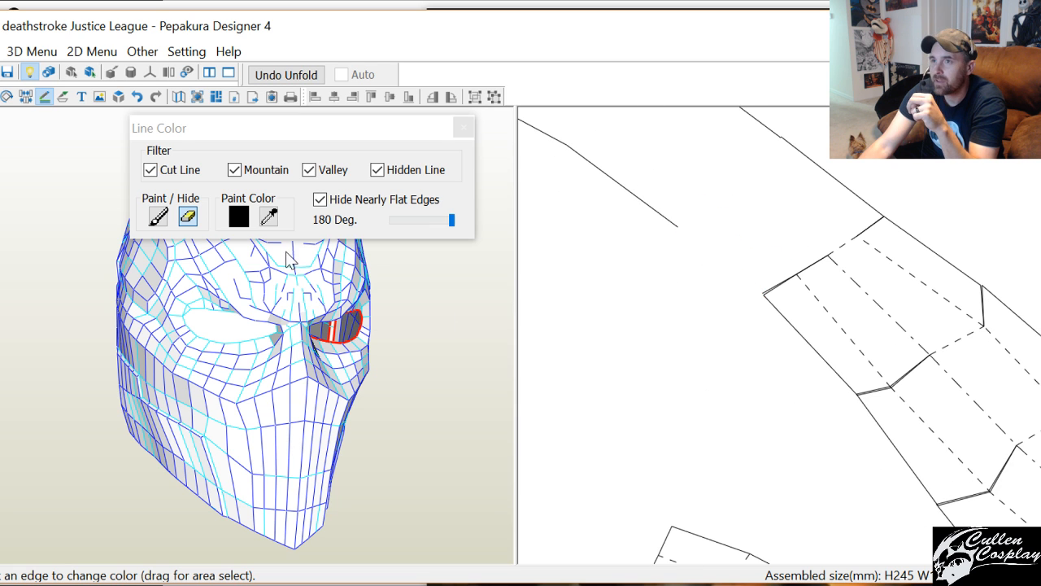
left_click(158, 216)
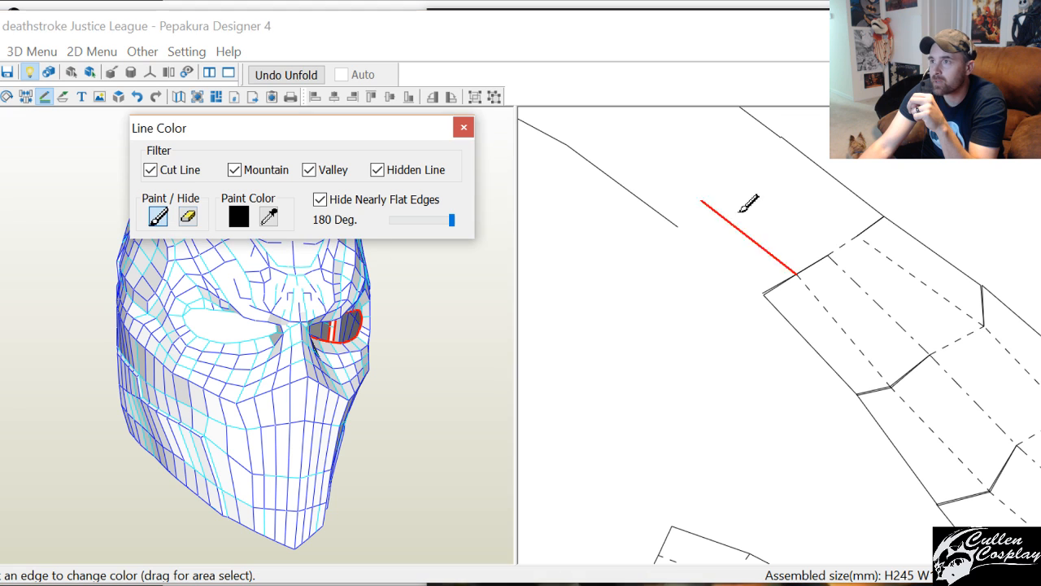
left_click(719, 258)
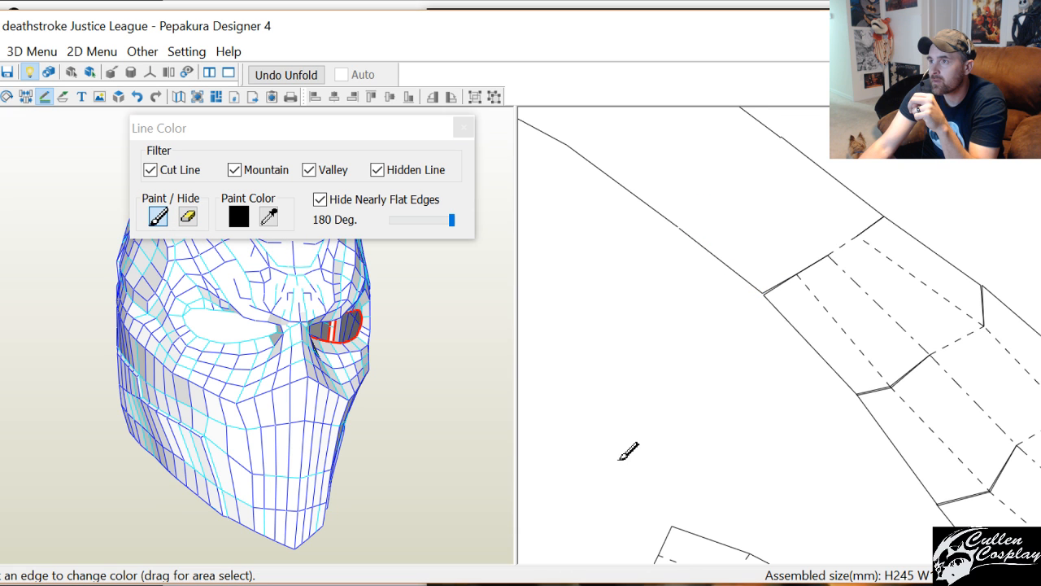
Hide the interior lines through the strip's wide middle section in erase mode, leaving the outline and the central dash-dot fold line
left_click(188, 216)
left_click_drag(792, 226, 868, 290)
middle_click_drag(901, 327, 728, 172)
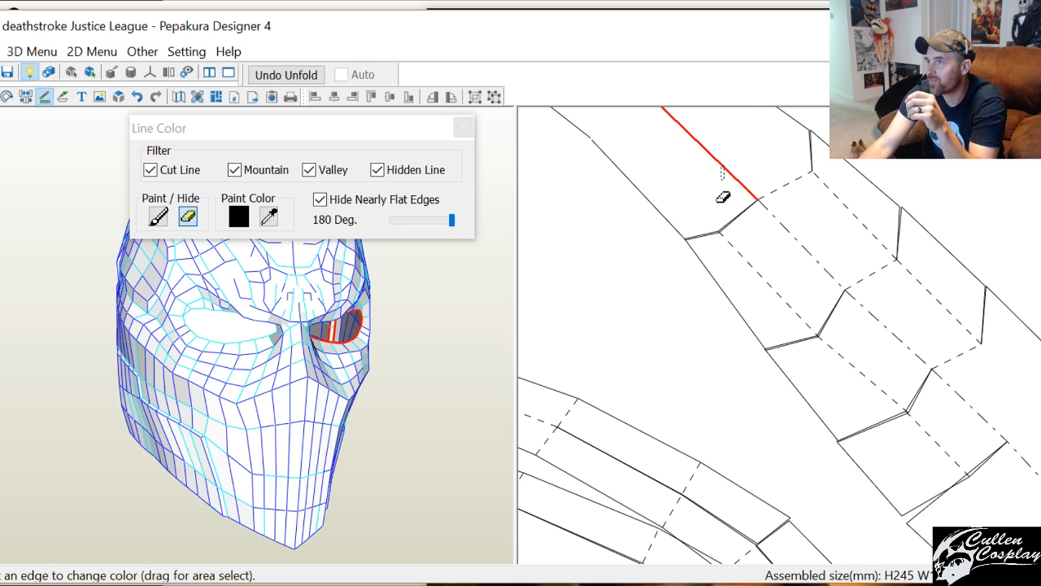
mouse_move(721, 198)
left_mouse_down()
mouse_move(821, 237)
mouse_move(734, 225)
mouse_move(758, 281)
left_mouse_up()
left_click(709, 235)
scroll(716, 244, "down", 2)
left_click_drag(774, 344, 837, 374)
left_click_drag(810, 373, 842, 397)
left_click_drag(806, 314, 821, 327)
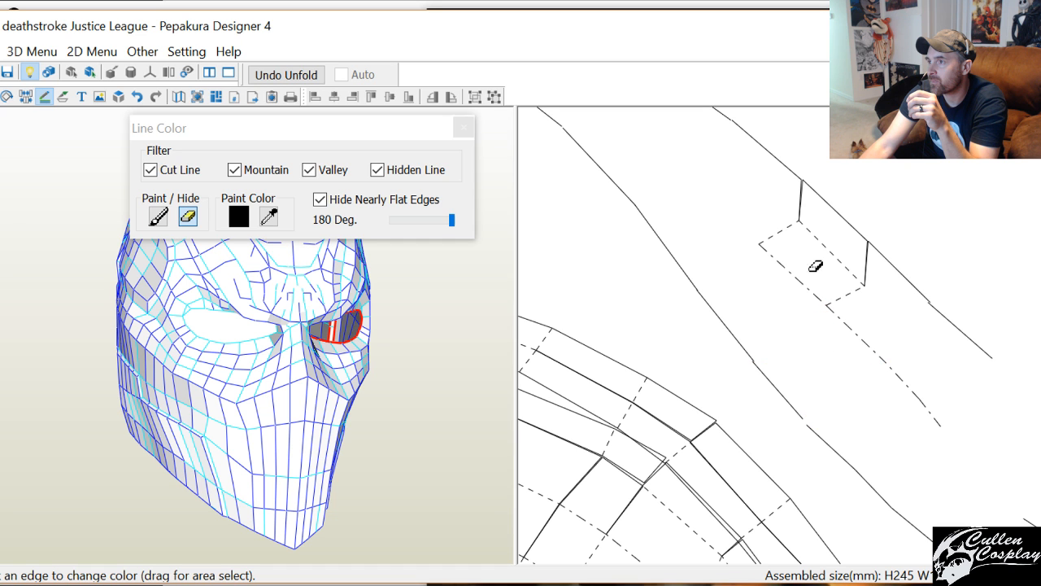
left_click_drag(797, 205, 814, 235)
left_click_drag(861, 279, 874, 293)
middle_click_drag(868, 342, 711, 239)
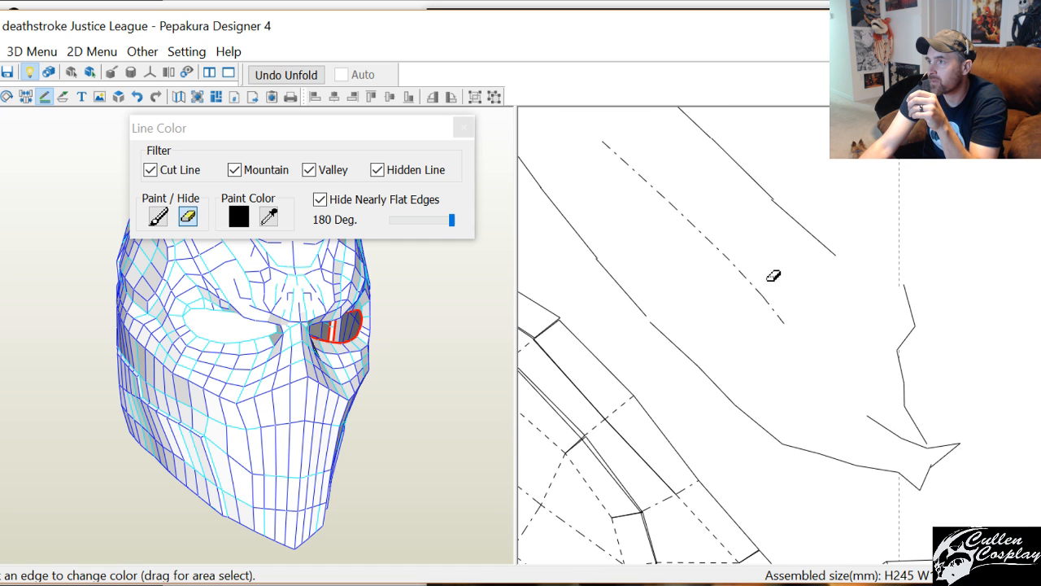
Repaint the hidden edges around the gap between the strip's wide section and its narrow tail in paint mode
right_click(877, 235)
left_click(773, 384)
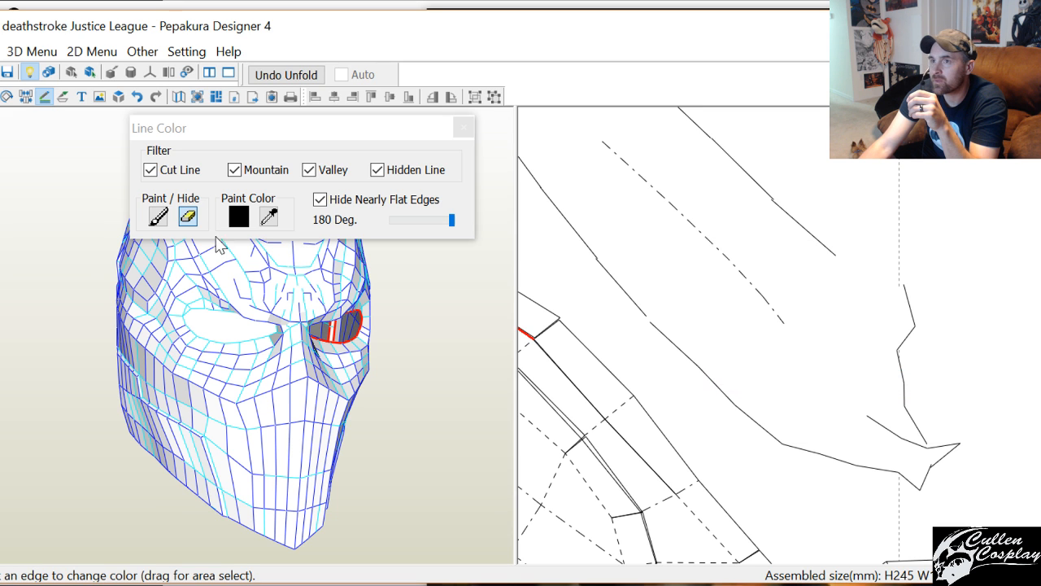
left_click(158, 215)
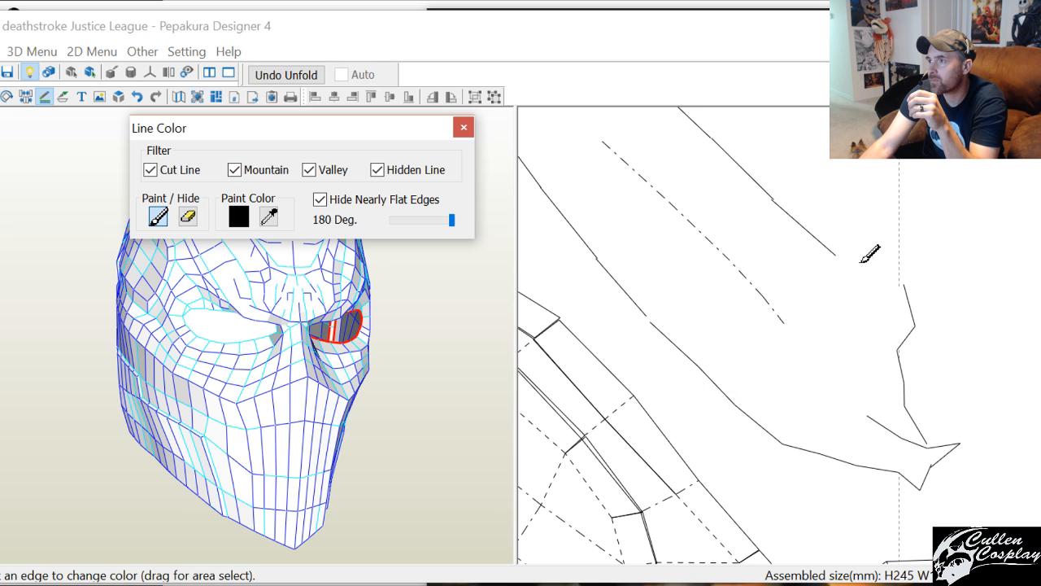
left_click(889, 298)
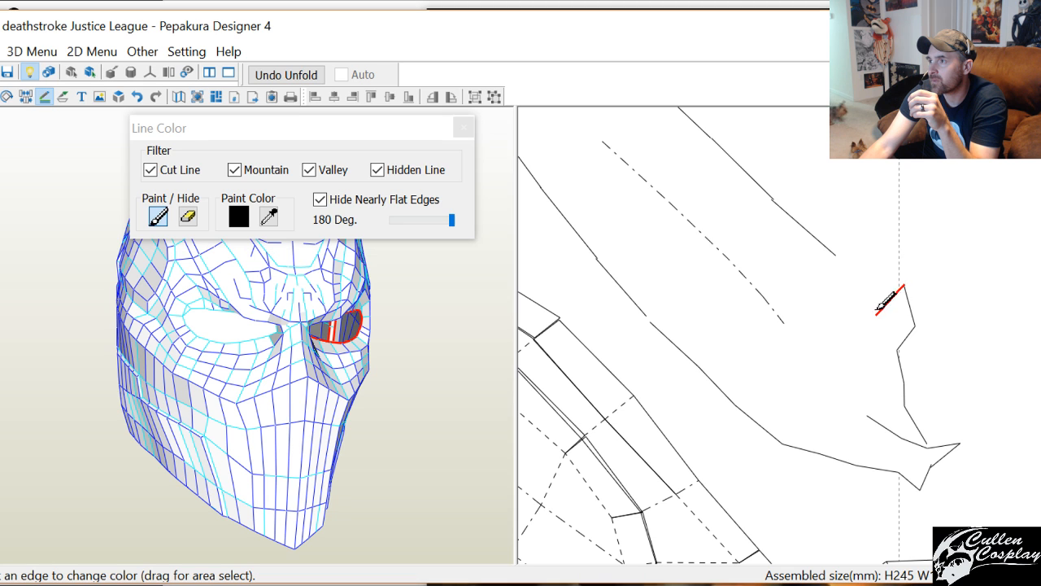
left_click(823, 272)
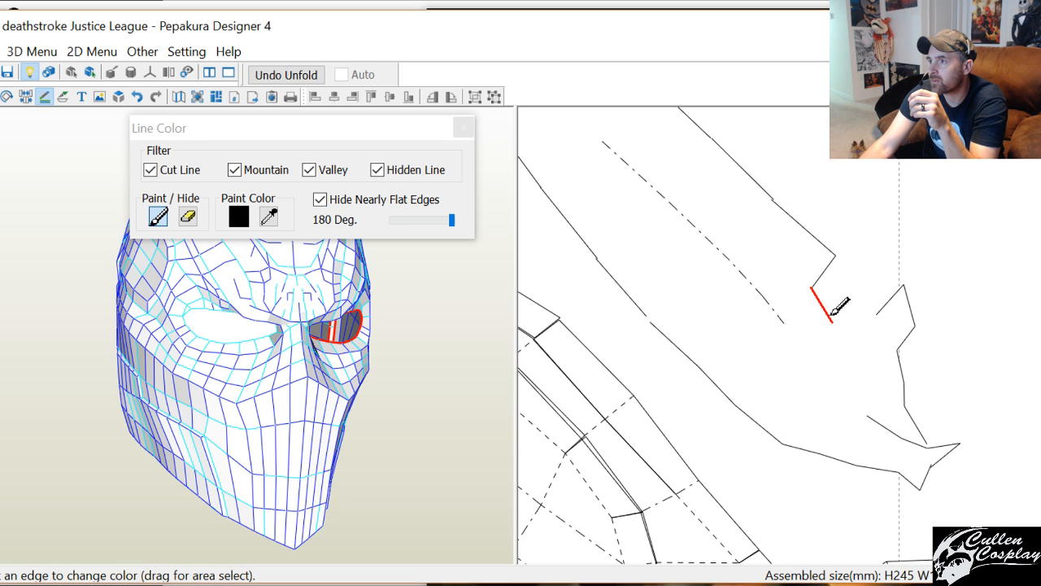
left_click(828, 314)
mouse_move(855, 239)
left_mouse_down()
mouse_move(850, 350)
mouse_move(831, 352)
mouse_move(869, 321)
left_mouse_up()
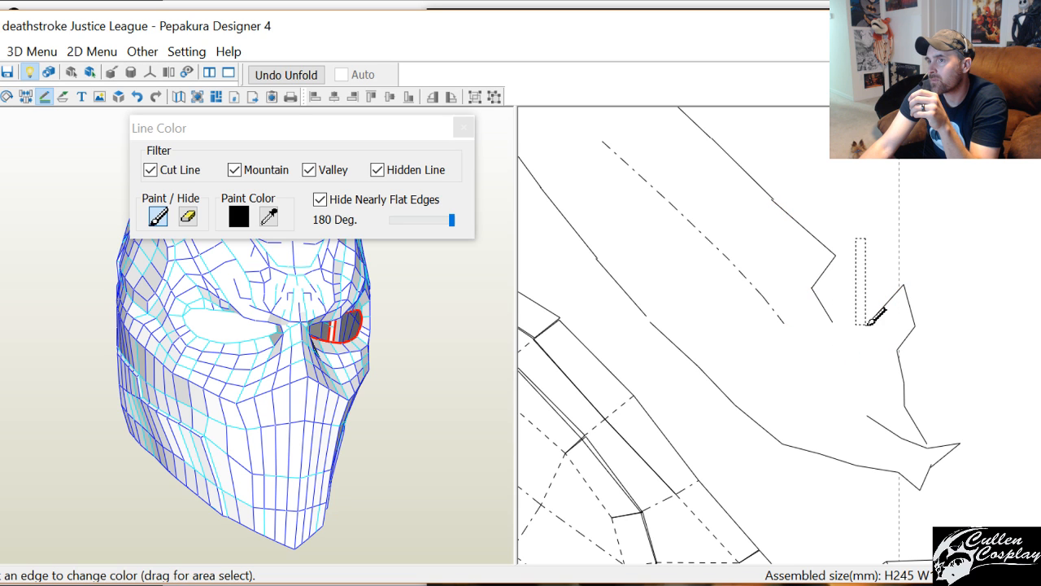
mouse_move(909, 355)
left_mouse_down()
mouse_move(817, 260)
mouse_move(794, 302)
mouse_move(767, 304)
mouse_move(814, 404)
mouse_move(791, 297)
mouse_move(795, 248)
mouse_move(781, 246)
mouse_move(837, 325)
mouse_move(781, 232)
mouse_move(781, 198)
mouse_move(802, 255)
left_mouse_up()
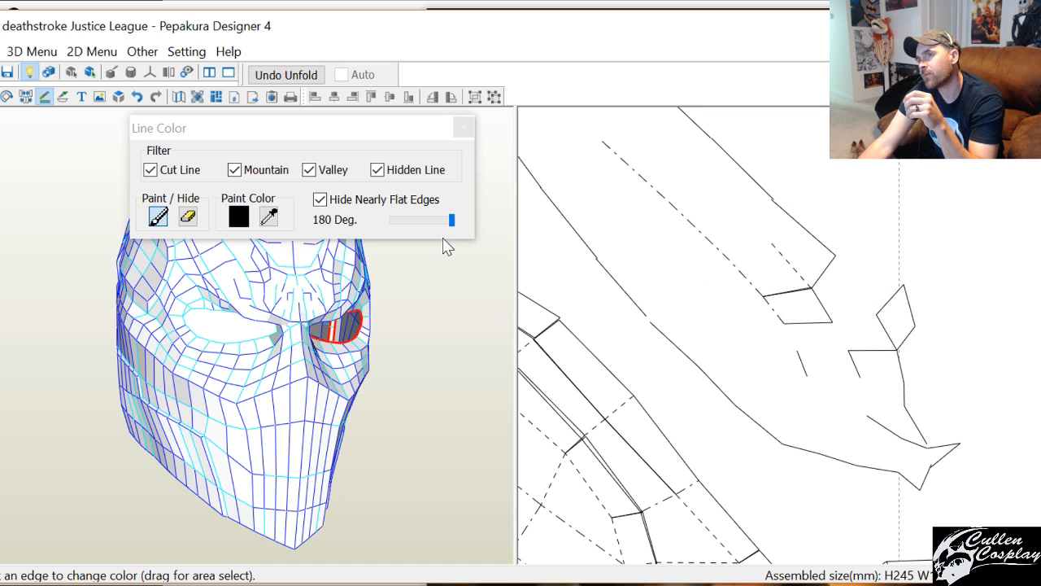
left_click(454, 214)
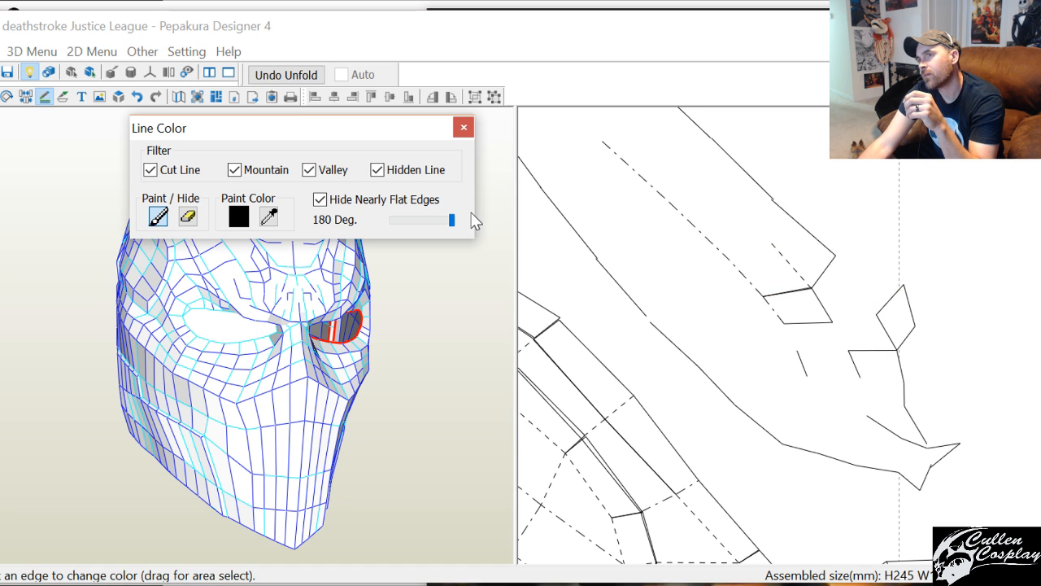
Rejoin the strip's wide section to its narrow tail along their short shared edge using Join/Disjoin Face
right_click(905, 347)
left_click(861, 399)
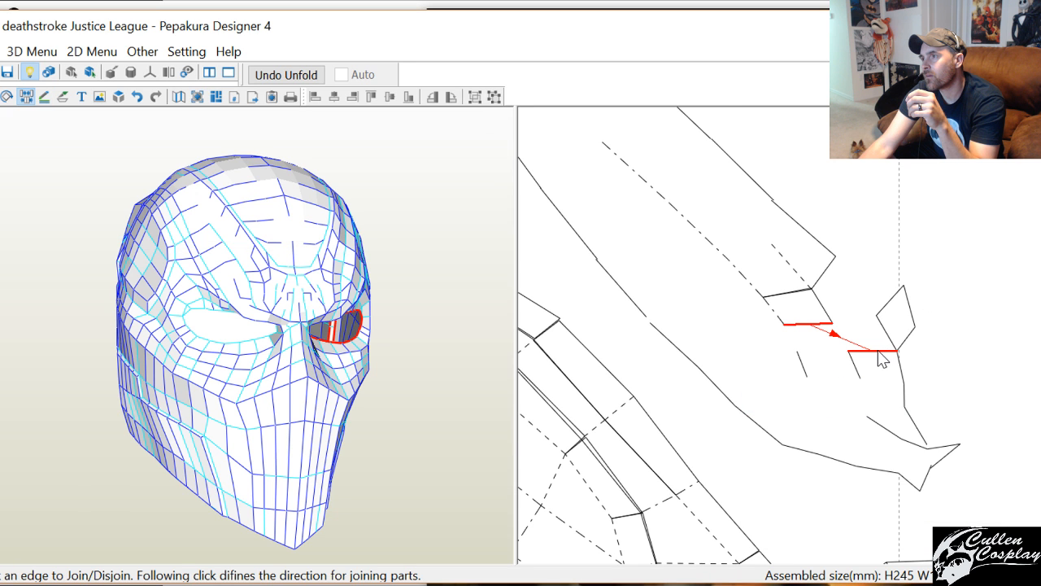
left_click(882, 358)
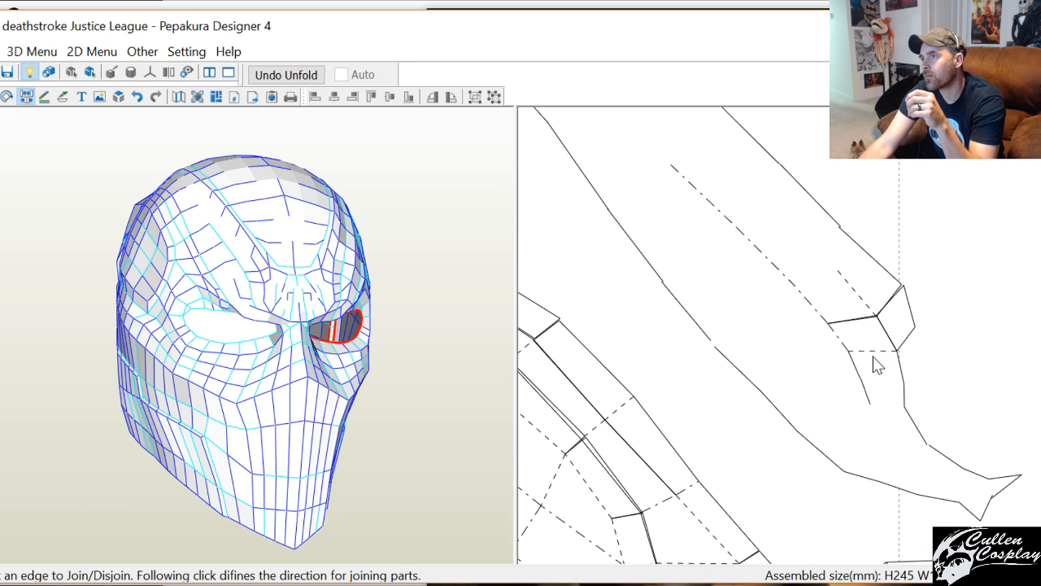
Hide the remaining interior edges where the strip's wide section meets its narrow tail in erase mode, and return to Select and Move
right_click(932, 365)
left_click(897, 504)
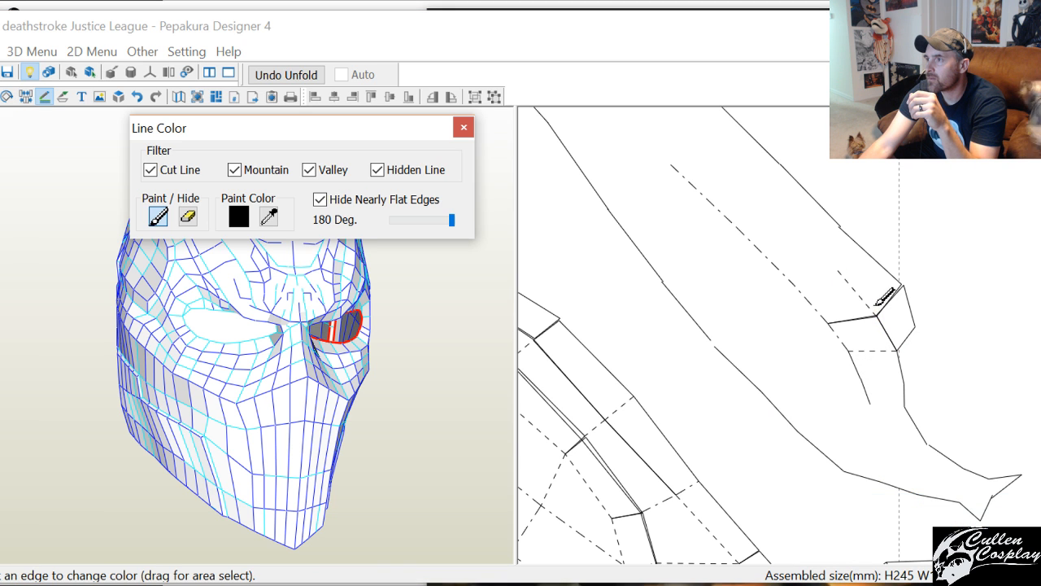
left_click(188, 216)
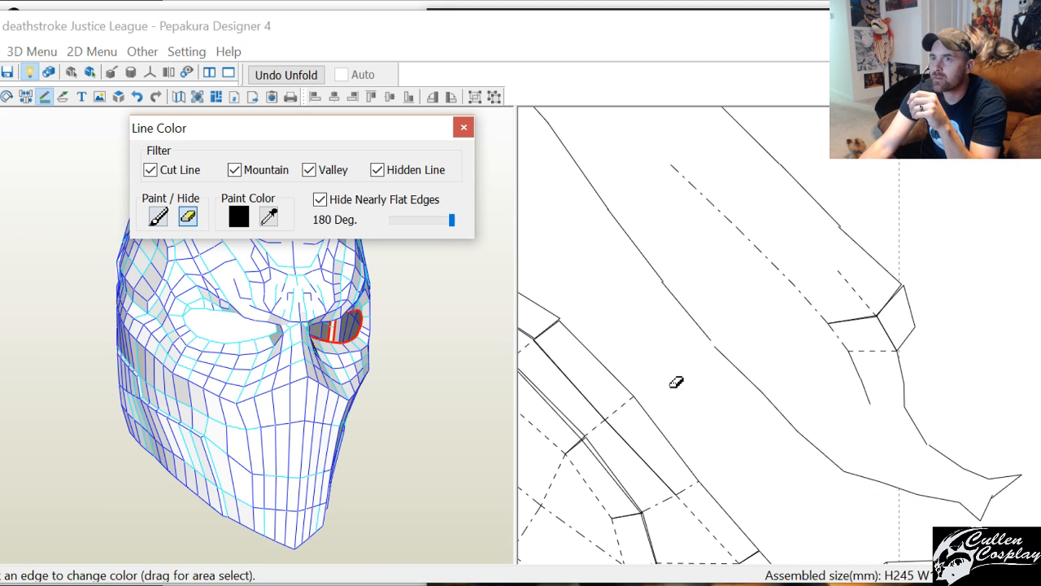
left_click_drag(867, 300, 888, 338)
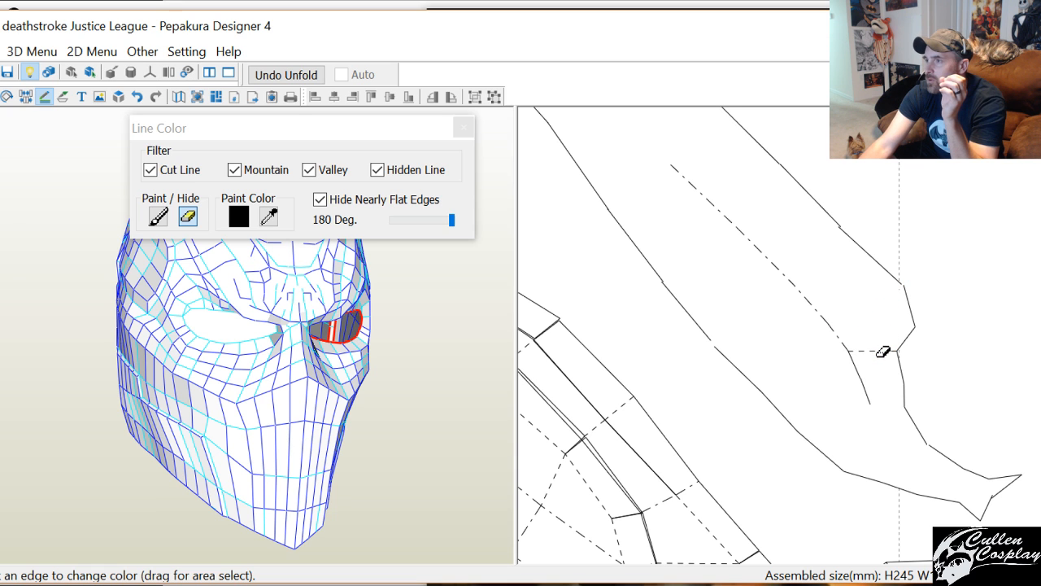
left_click(880, 351)
left_click_drag(863, 425, 876, 367)
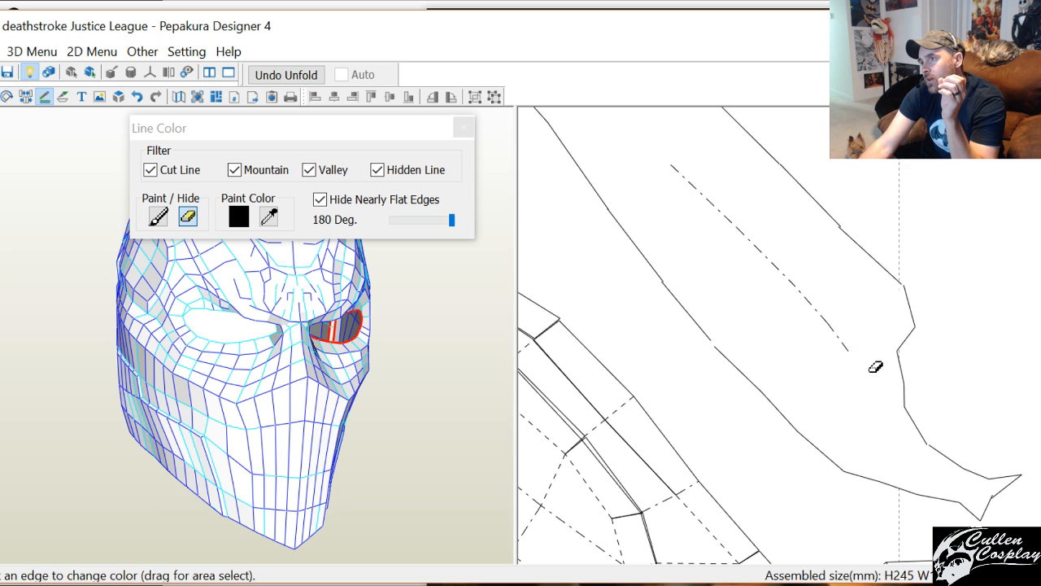
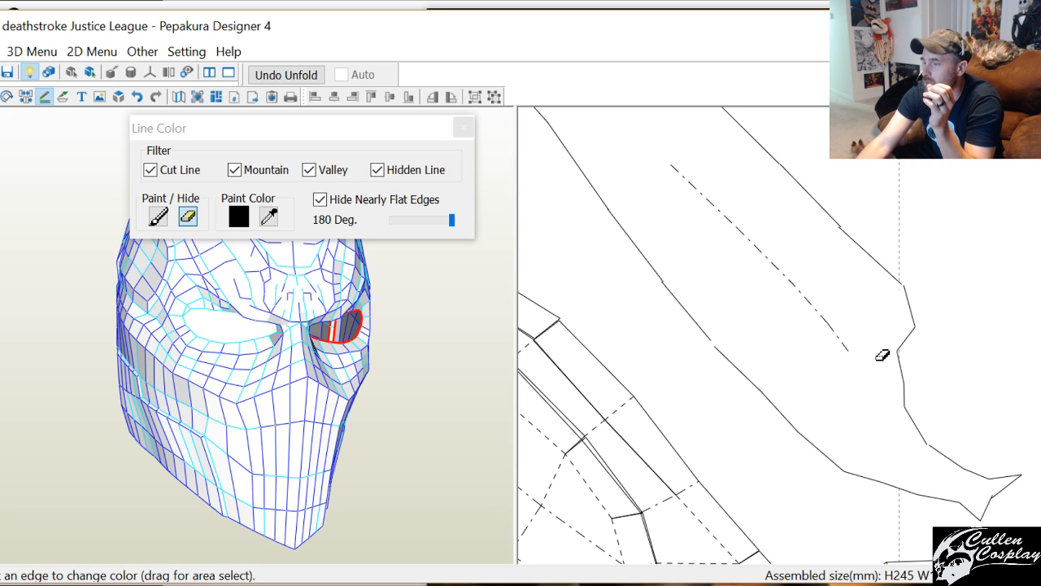
right_click(872, 388)
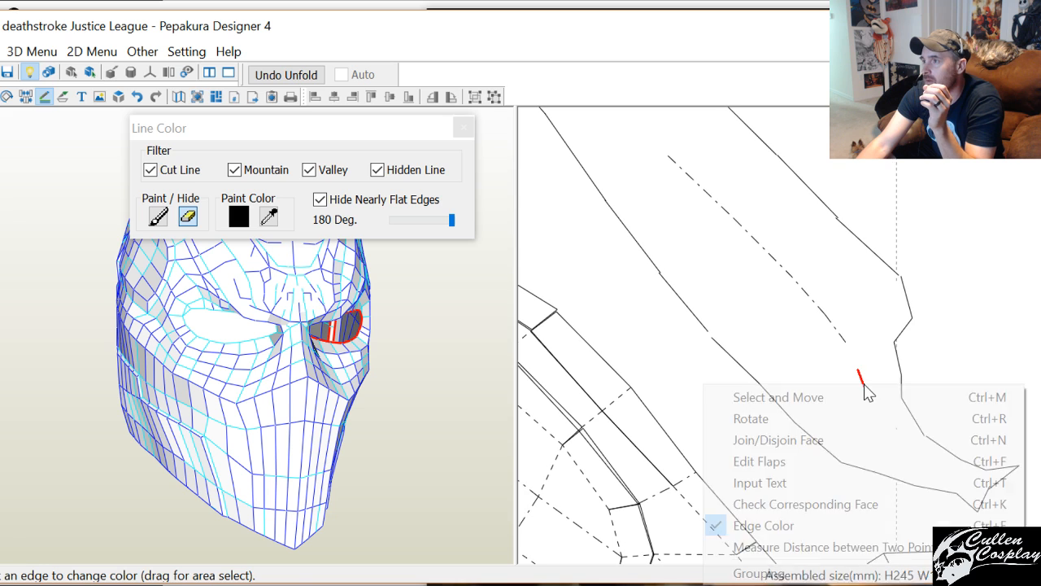
left_click(879, 399)
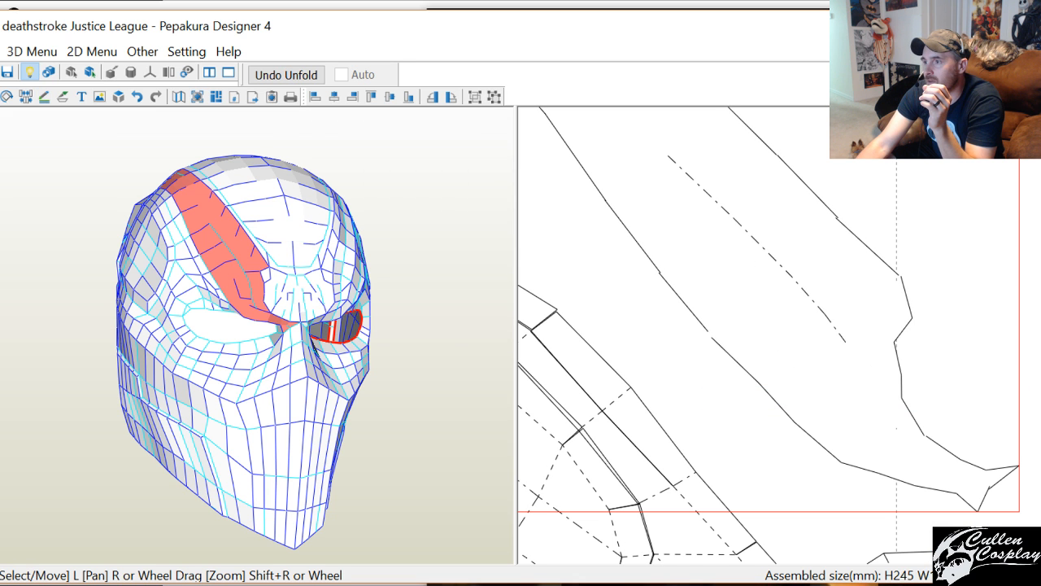
Switch to the Deathstroke reference photo in Photos to examine the orange half of the helmet, and return to Pepakura Designer
key("alt+Tab")
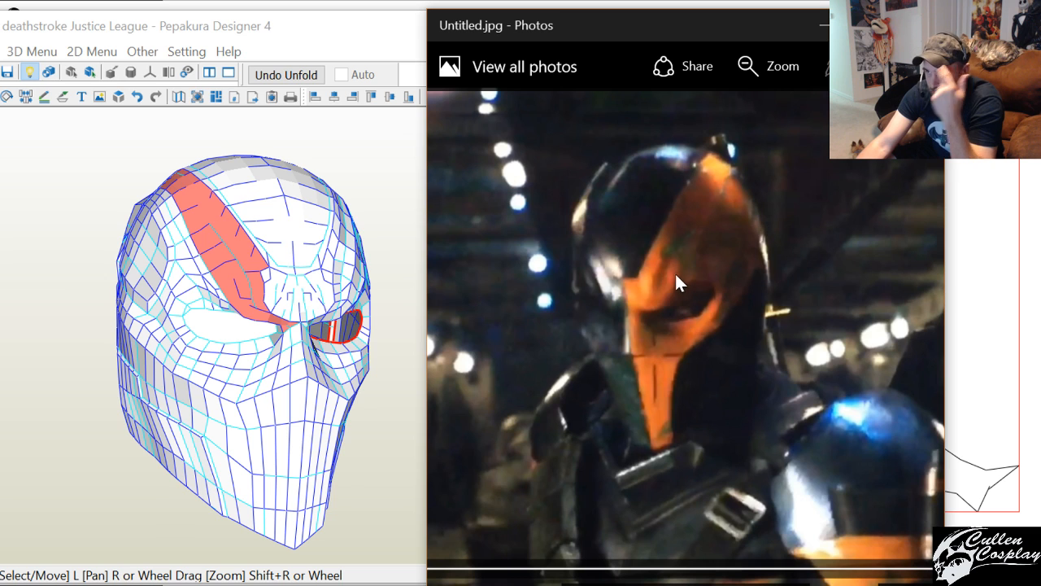
key("alt+Tab")
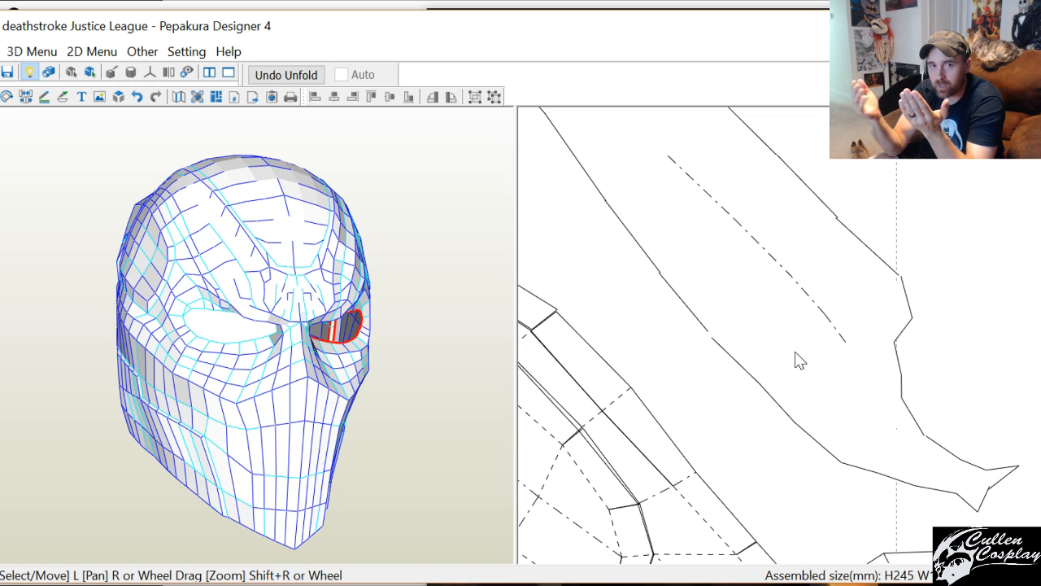
Select the large side-and-cheek piece below the finished strip and shift it outward, away from the small curved eye piece
scroll(751, 379, "down", 5)
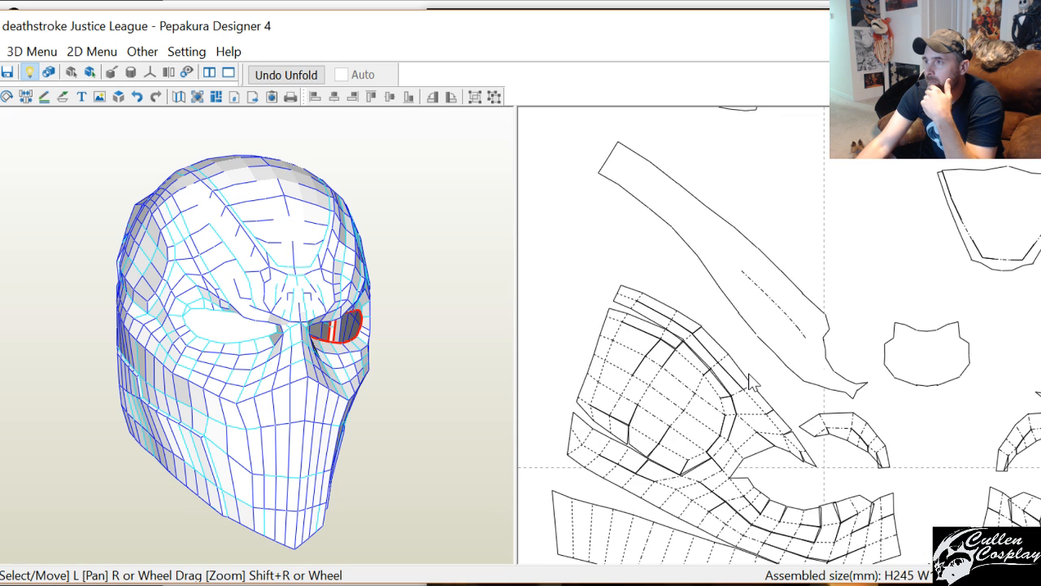
left_click(753, 417)
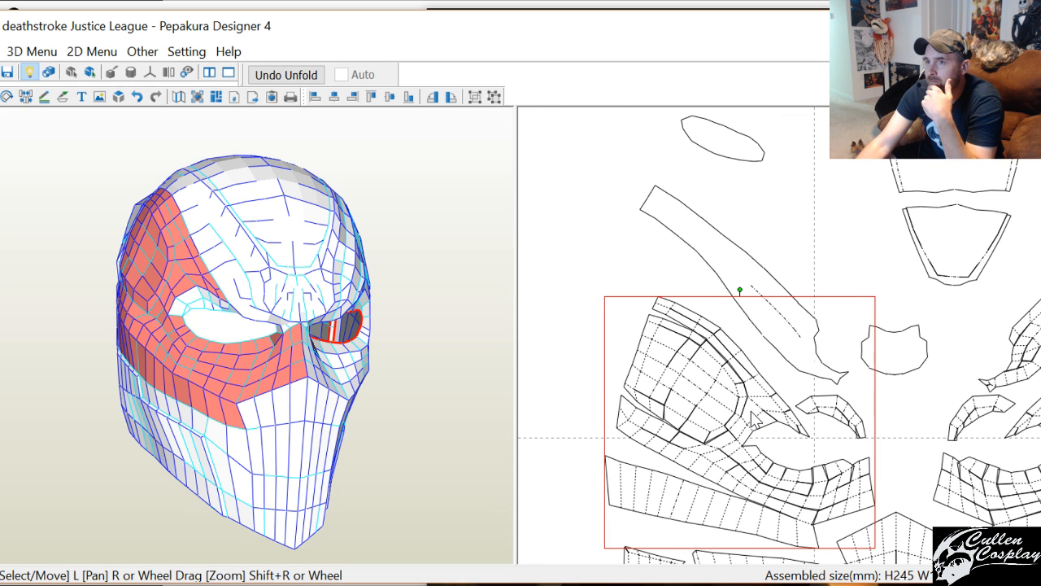
scroll(744, 436, "down", 1)
middle_click_drag(745, 436, 727, 387)
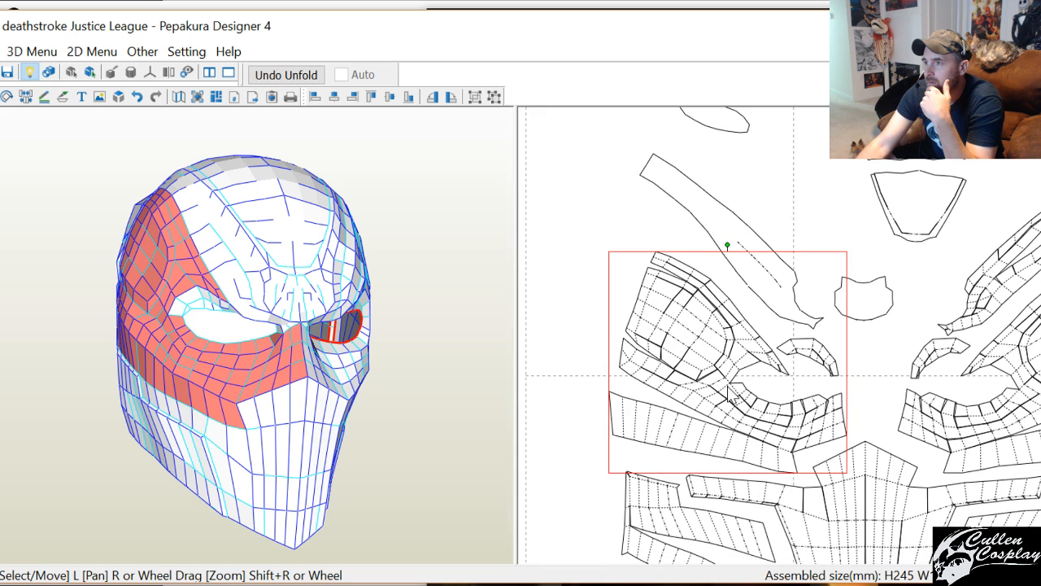
left_click_drag(730, 396, 706, 383)
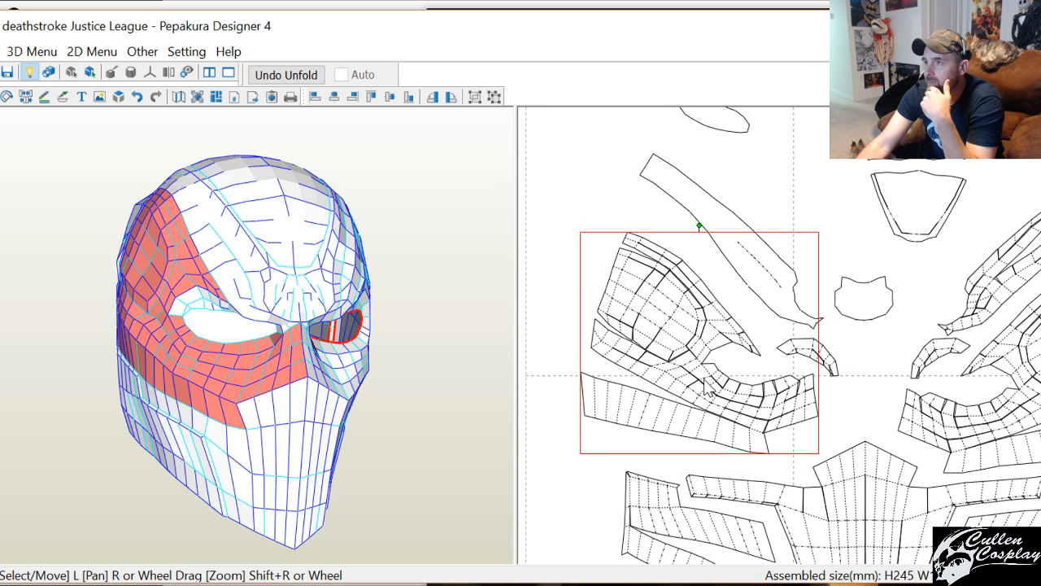
Pick a face on the helmet's side in the 3D model to locate it within the unfolded side-and-cheek piece
right_click(680, 351)
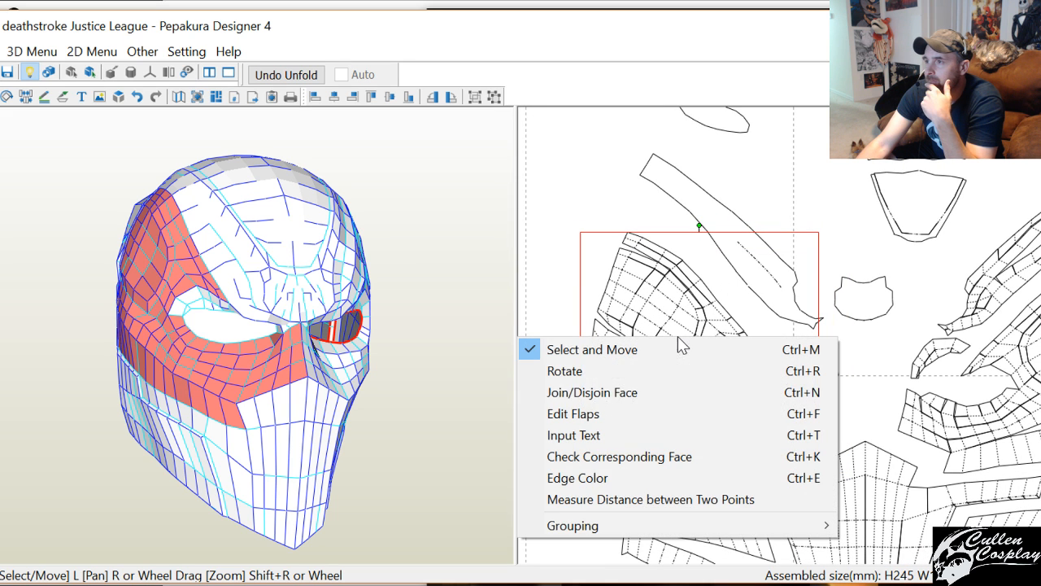
left_click(664, 393)
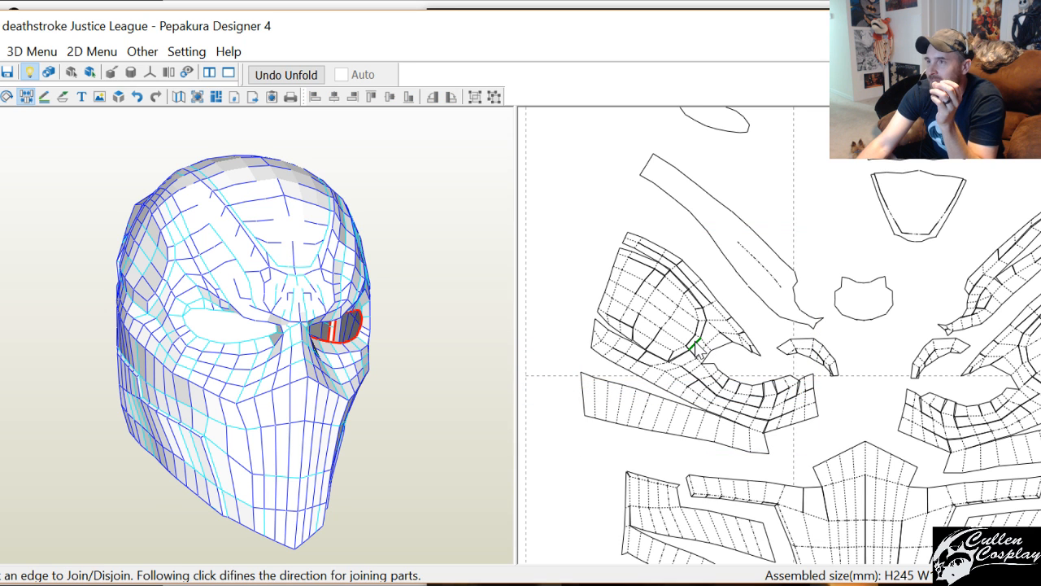
left_click(582, 378)
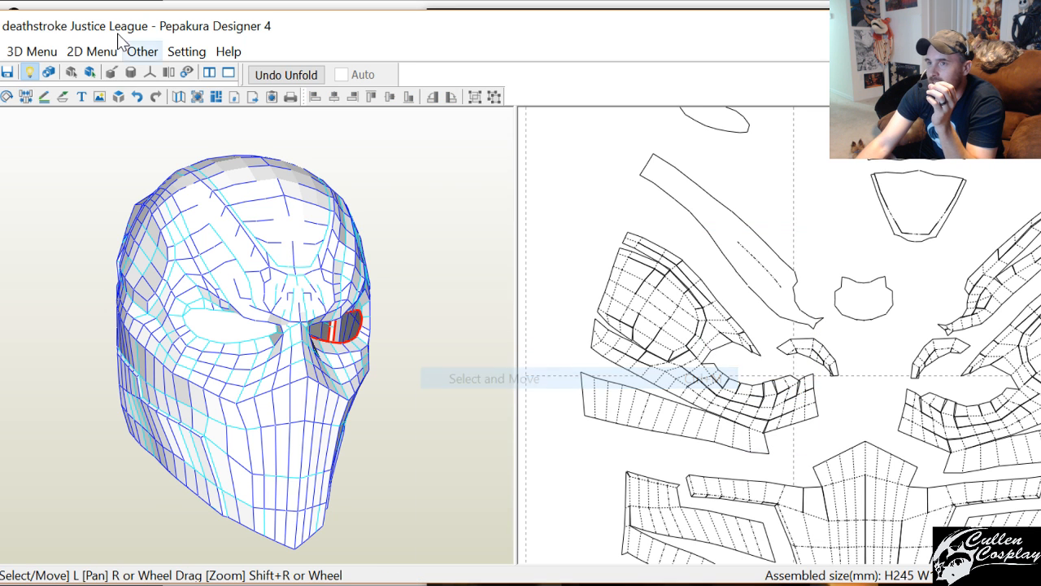
left_click(160, 292)
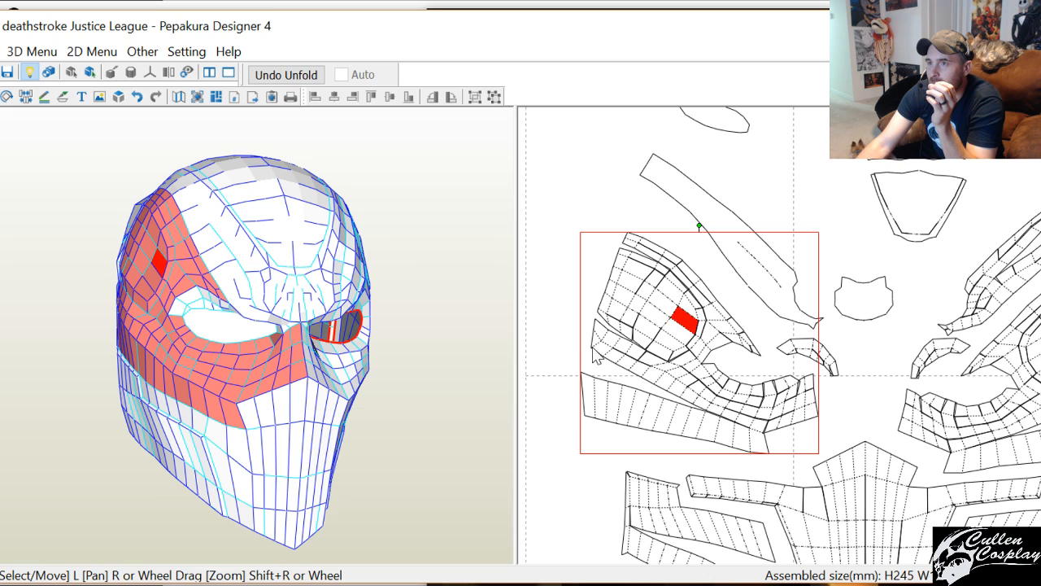
Disjoin the gridded temple panel from the eye and cheek piece and move it clear of that piece
right_click(681, 329)
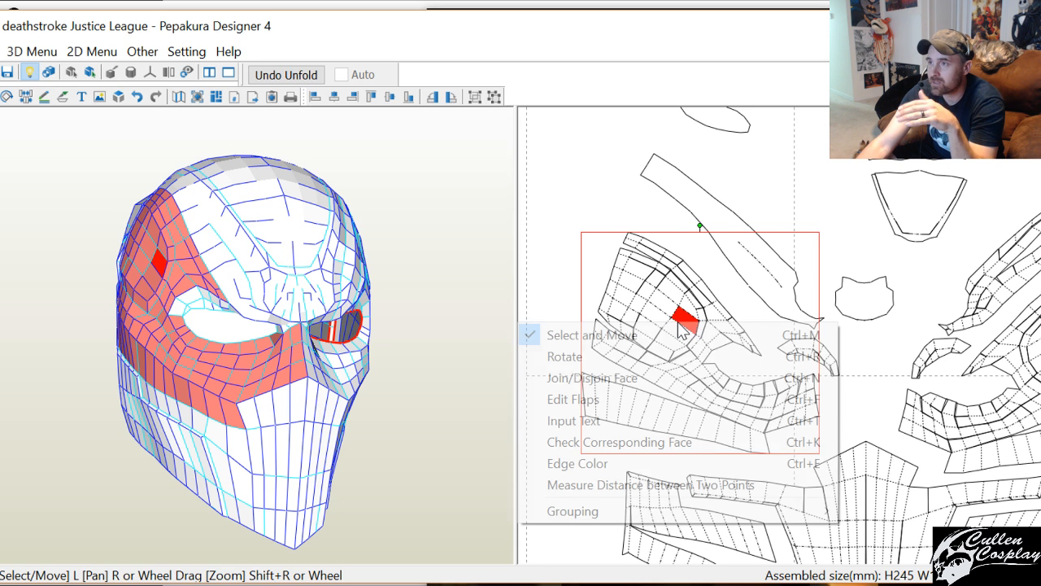
left_click(669, 372)
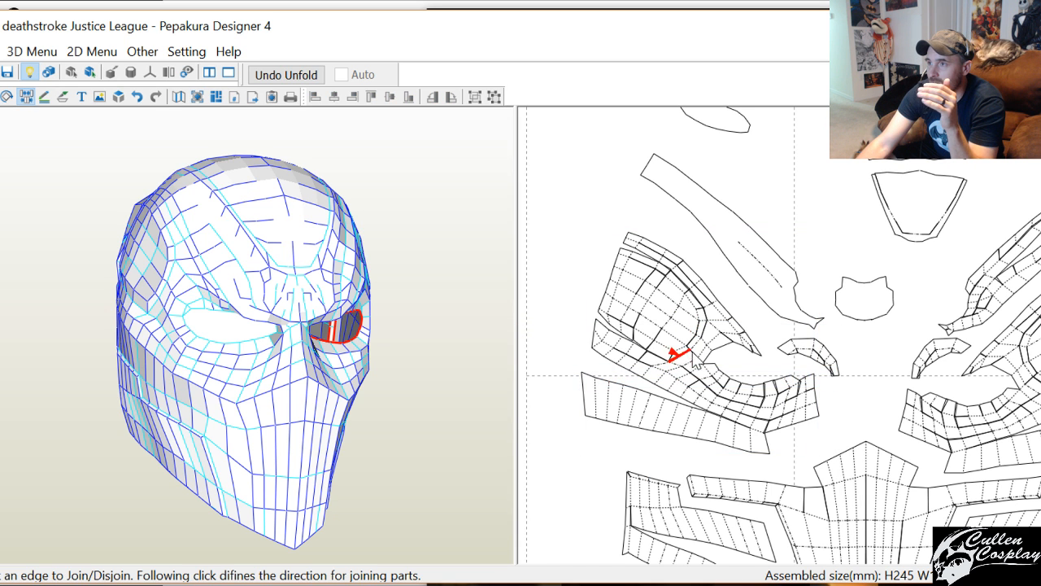
left_click(691, 349)
right_click(693, 342)
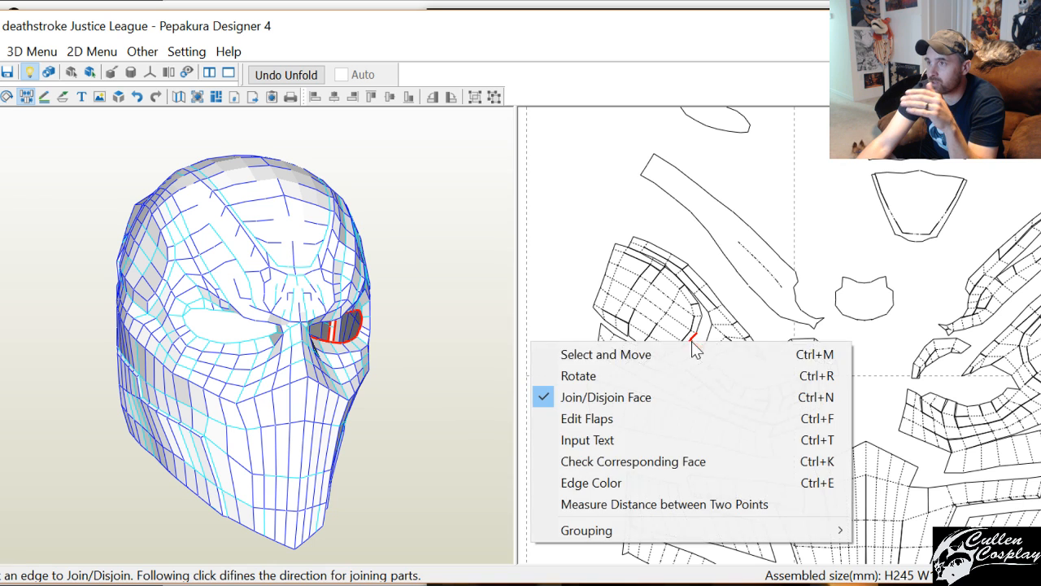
left_click(558, 353)
left_click_drag(635, 309, 607, 297)
Rejoin the split faces along the lower edge of the detached temple panel with Join/Disjoin Face
right_click(627, 333)
left_click(606, 377)
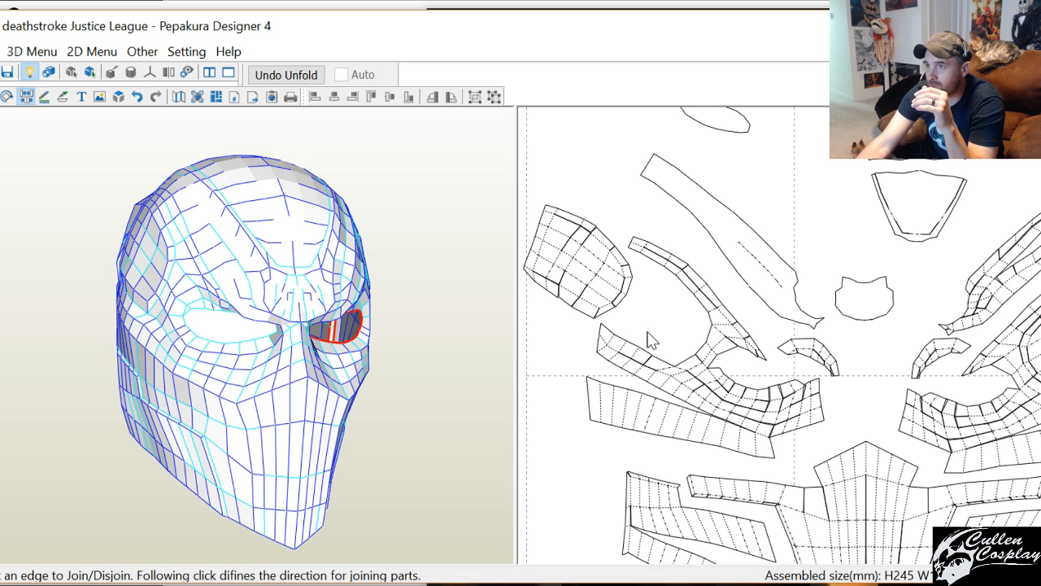
middle_click_drag(636, 329, 779, 335)
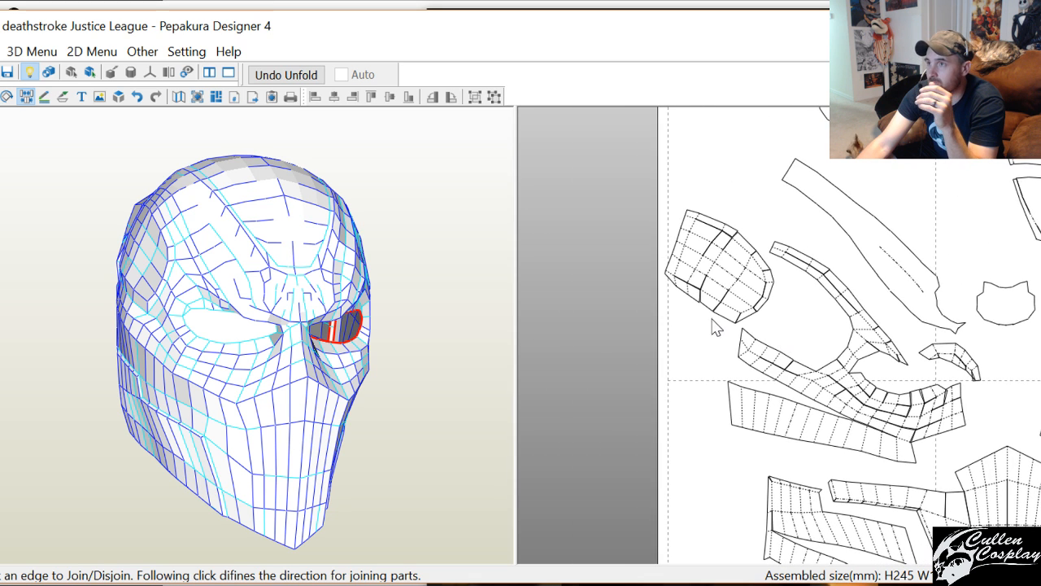
scroll(693, 307, "up", 5)
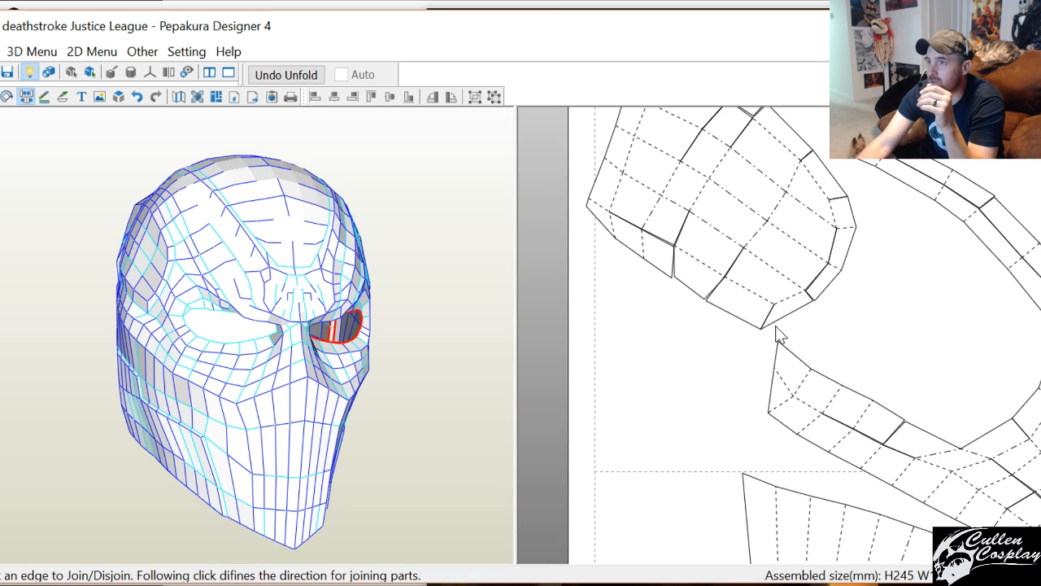
left_click(651, 242)
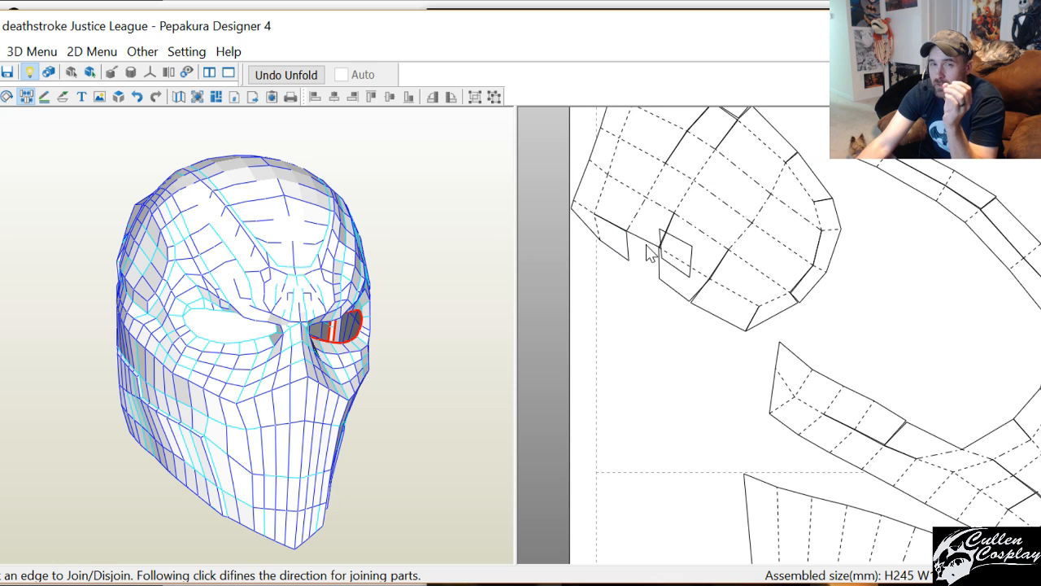
left_click(650, 241)
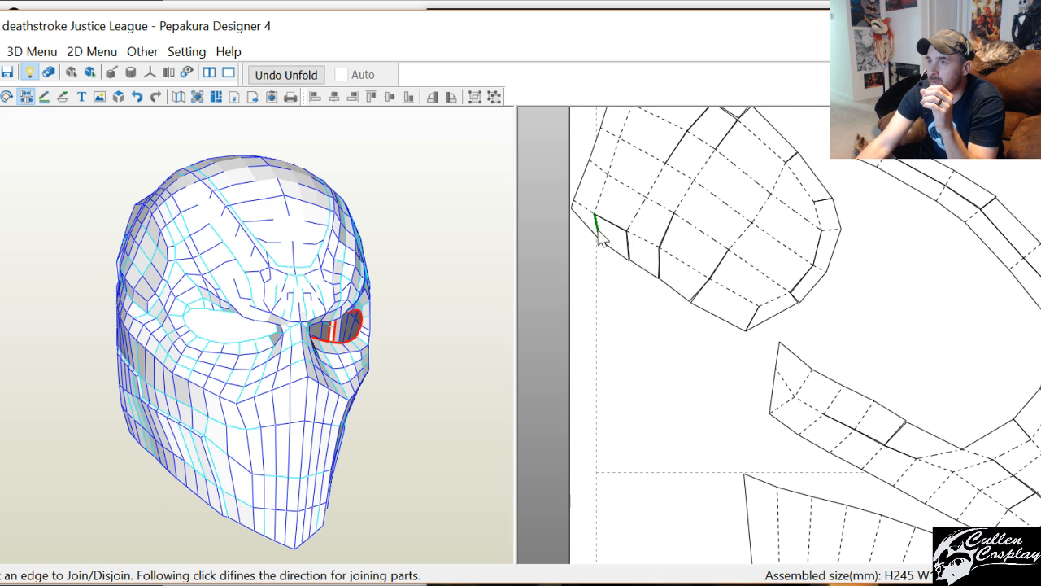
left_click(600, 230)
left_click(599, 229)
Rejoin the border strip faces along the upper edge of the temple panel so they follow its outline
middle_click_drag(687, 218, 765, 338)
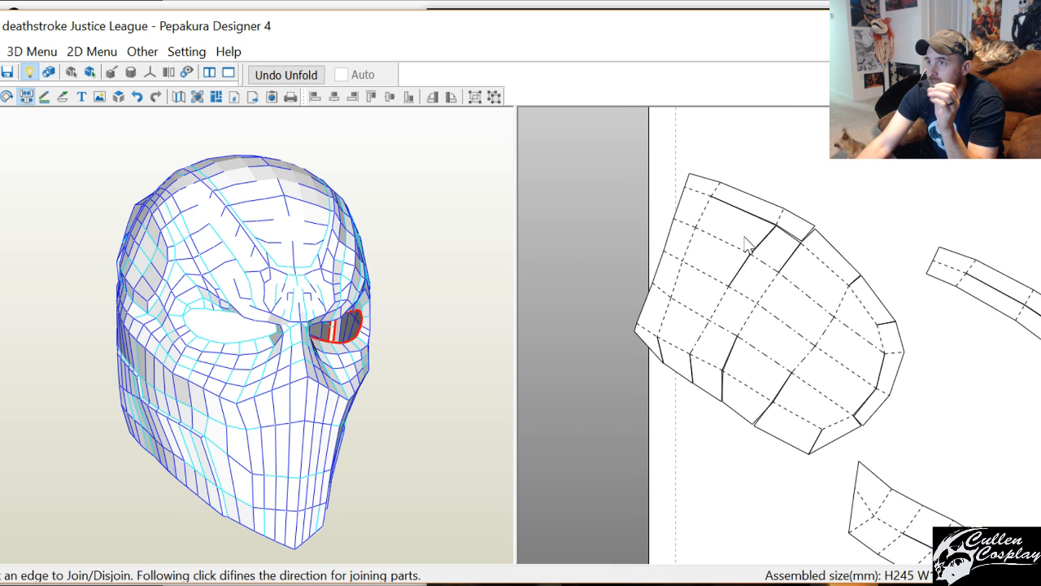
left_click(716, 199)
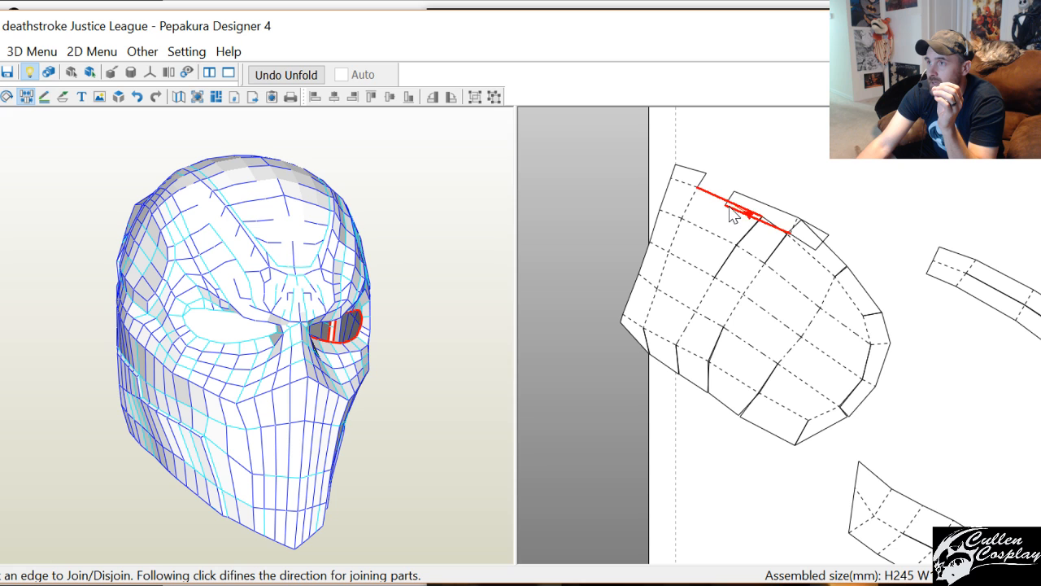
left_click(740, 207)
left_click(767, 210)
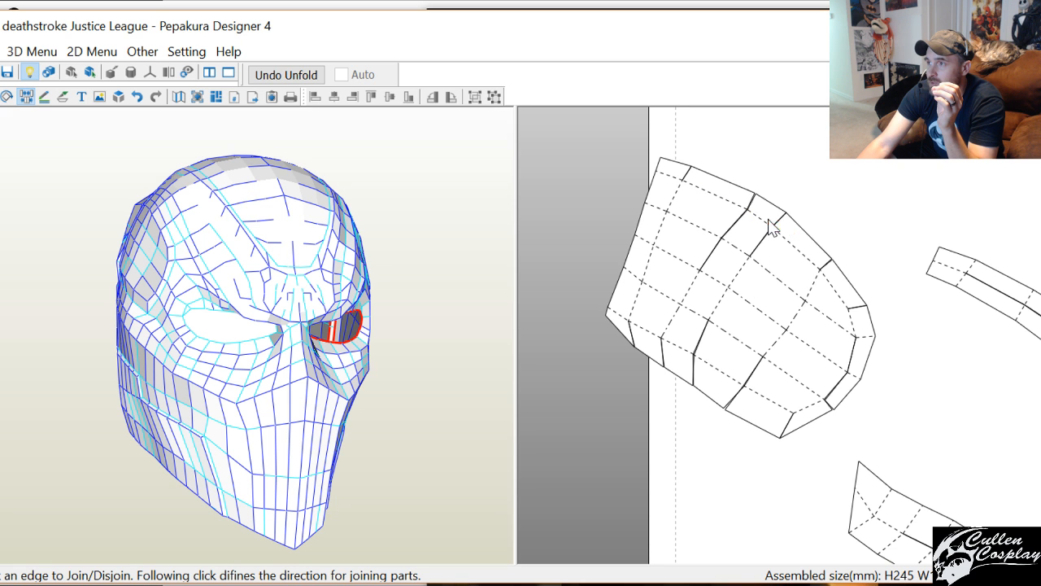
Hide most interior grid lines of the temple panel with the Edge Color eraser, undoing the area selection that removes part of its outline
right_click(768, 291)
left_click(725, 433)
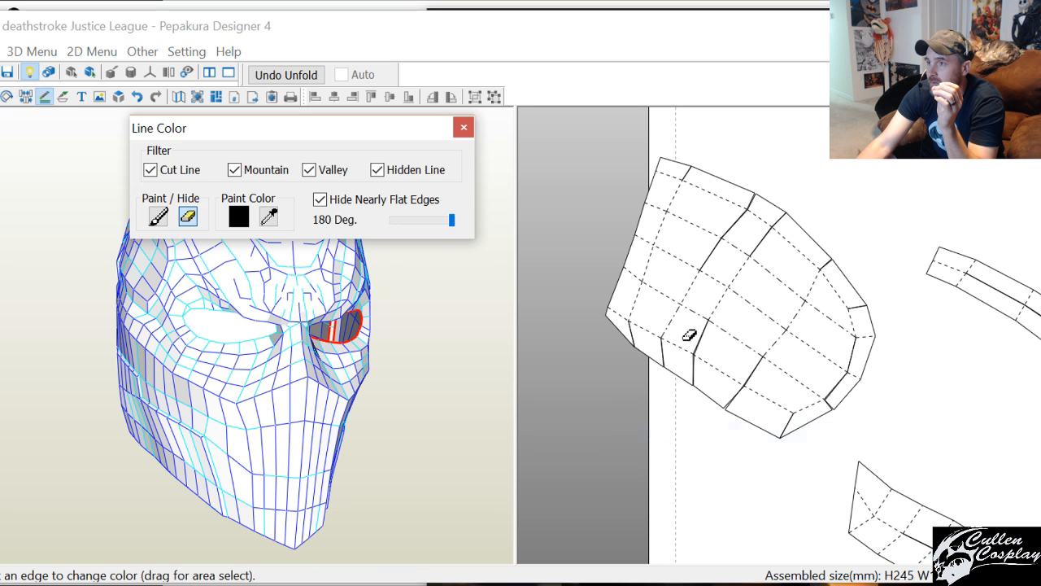
left_click_drag(651, 244, 798, 350)
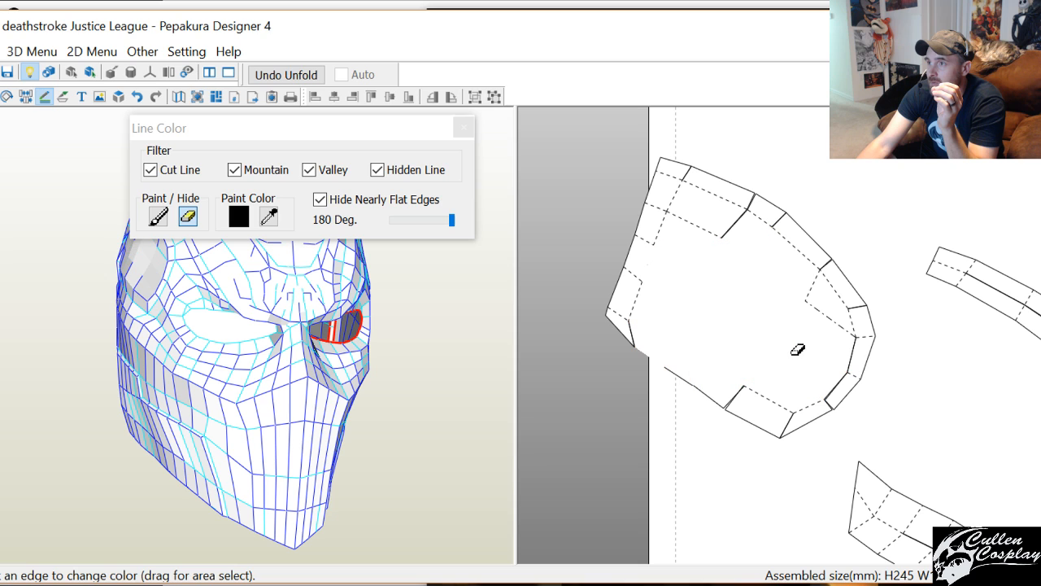
left_click(140, 96)
left_click_drag(659, 283, 786, 372)
left_click_drag(783, 296, 812, 333)
mouse_move(722, 246)
left_mouse_down()
mouse_move(723, 228)
mouse_move(737, 247)
left_mouse_up()
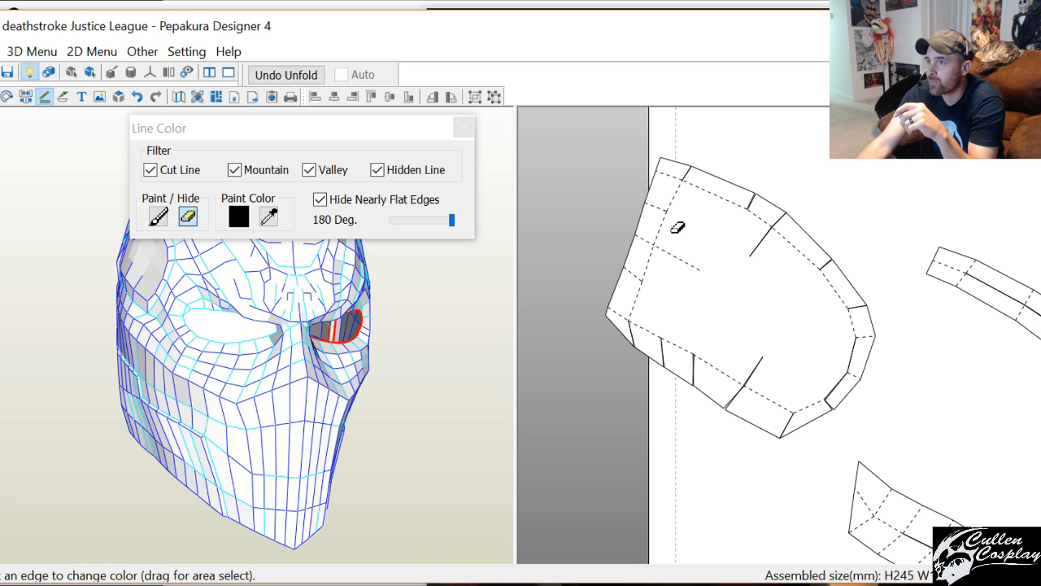
Hide the temple panel's leftover grid lines near its straight side and the short lines crossing its lower border strip
left_click_drag(667, 195, 672, 260)
mouse_move(625, 290)
left_mouse_down()
mouse_move(642, 271)
mouse_move(644, 286)
left_mouse_up()
left_click_drag(633, 329, 699, 373)
left_click_drag(753, 340, 762, 372)
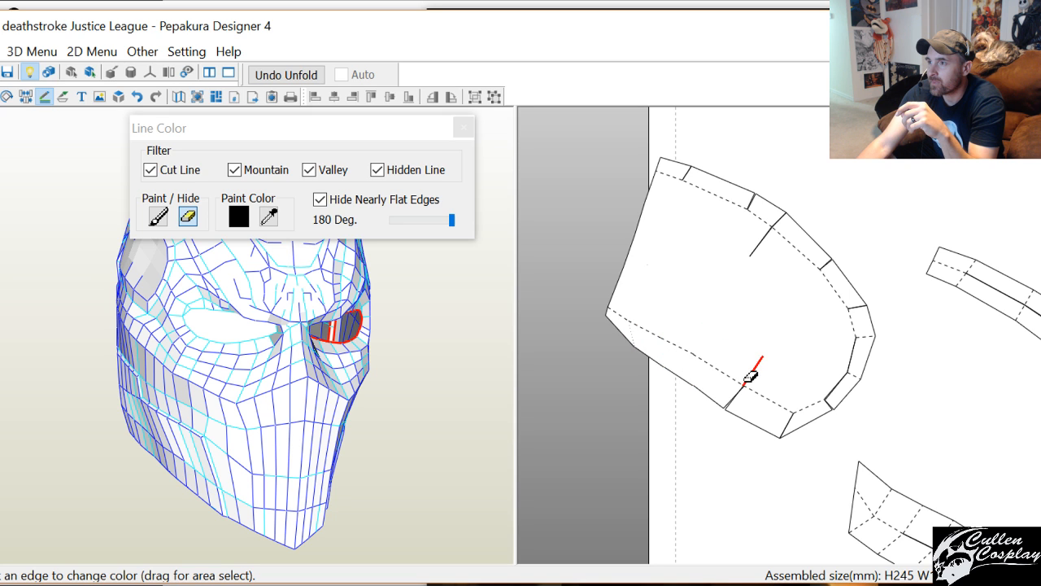
left_click(747, 380)
left_click(736, 392)
left_click(737, 393)
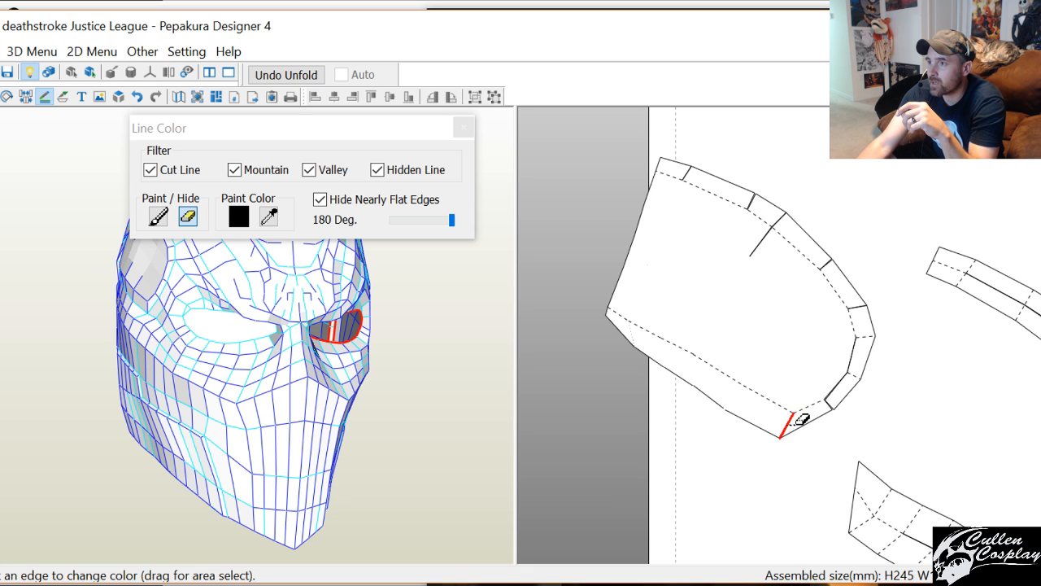
Hide the short lines crossing the border strip around the rounded end and upper edge, plus the leftover interior line
left_click(799, 420)
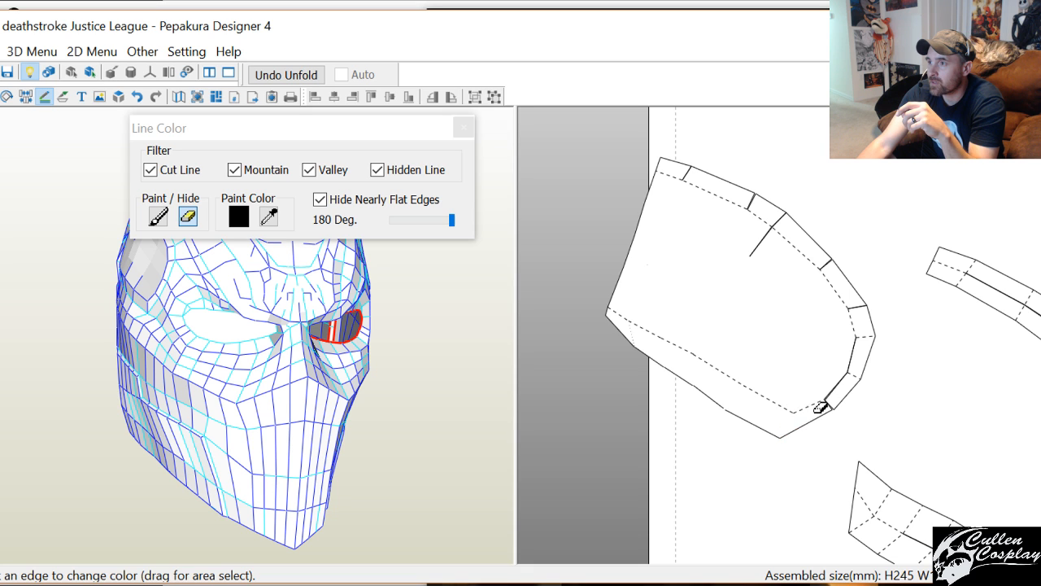
left_click(858, 373)
left_click(872, 333)
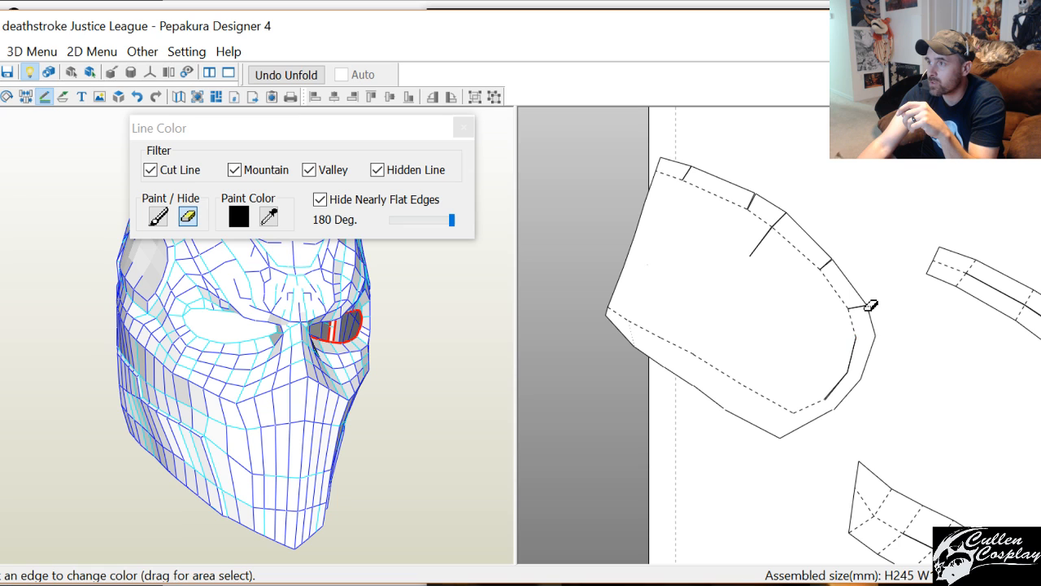
left_click(859, 301)
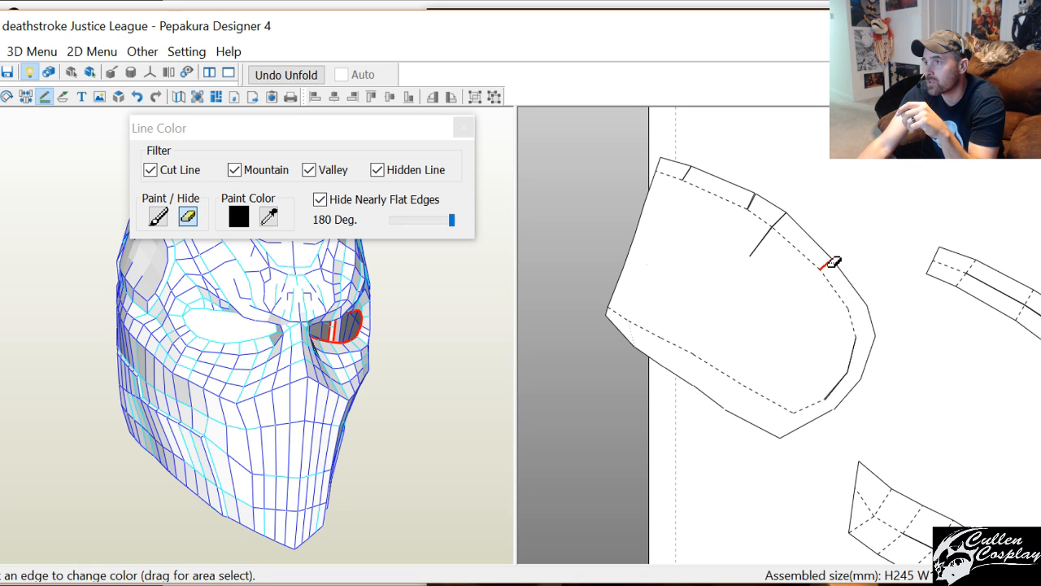
left_click(826, 258)
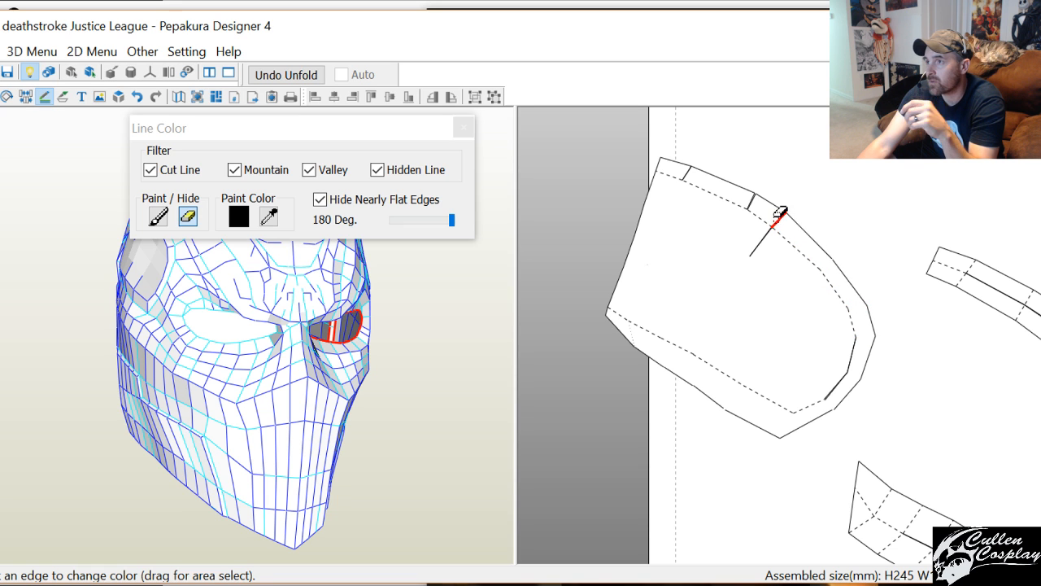
left_click(778, 216)
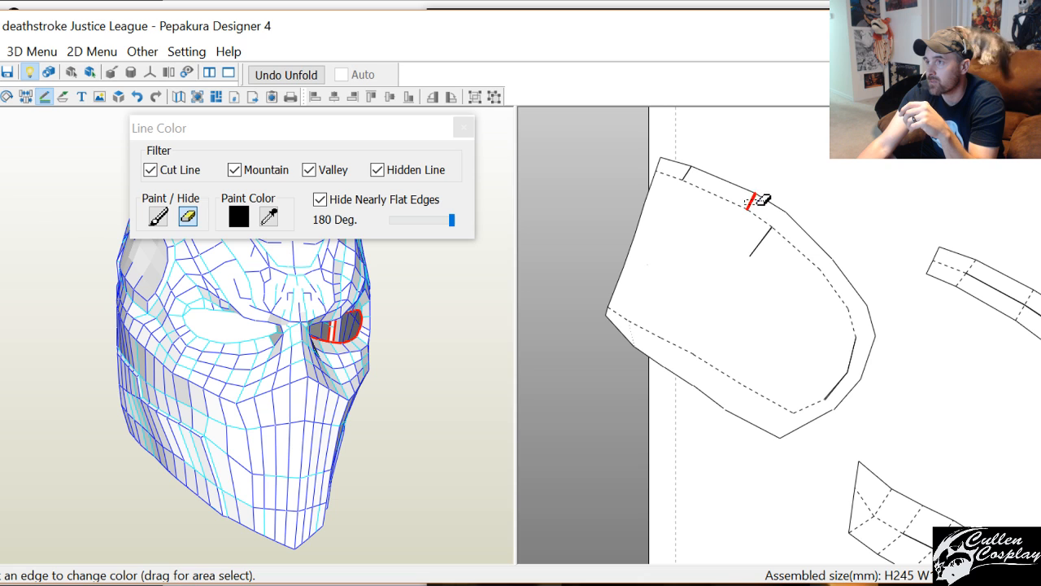
left_click(750, 197)
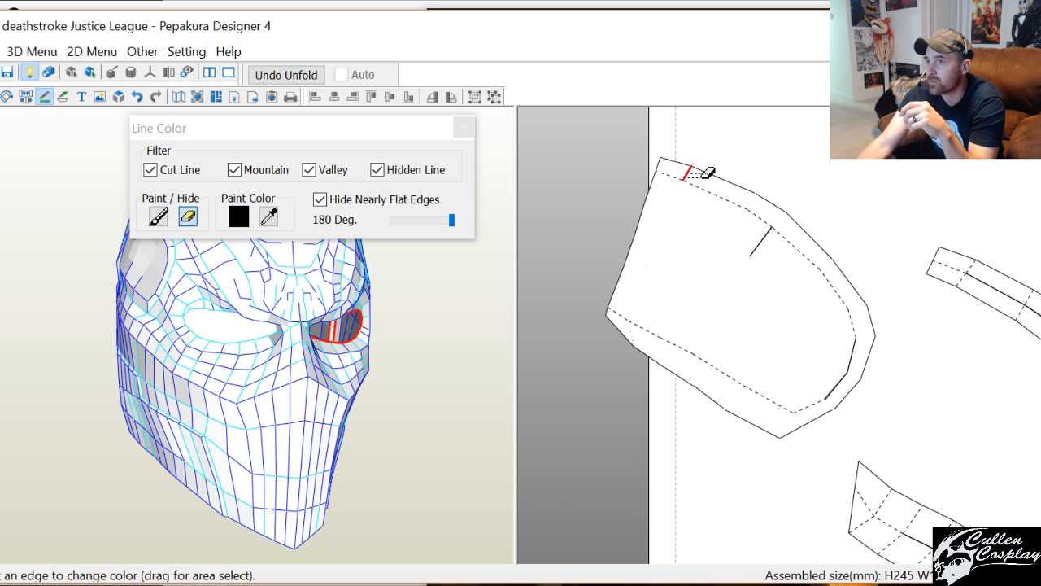
left_click(691, 169)
left_click(758, 237)
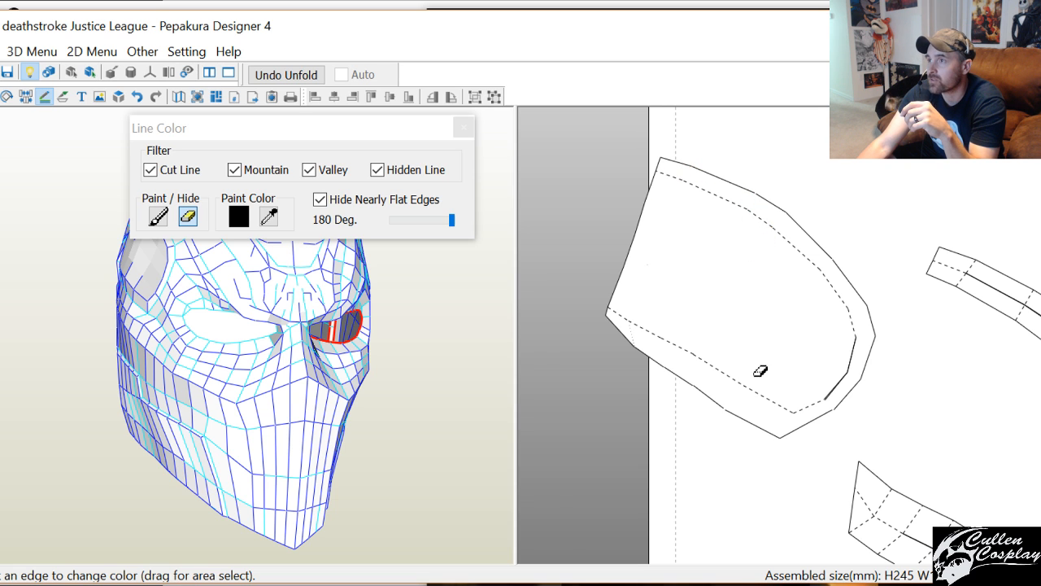
Rejoin the border strip to the temple panel at its rounded end with Join/Disjoin Face
right_click(767, 353)
left_click(767, 409)
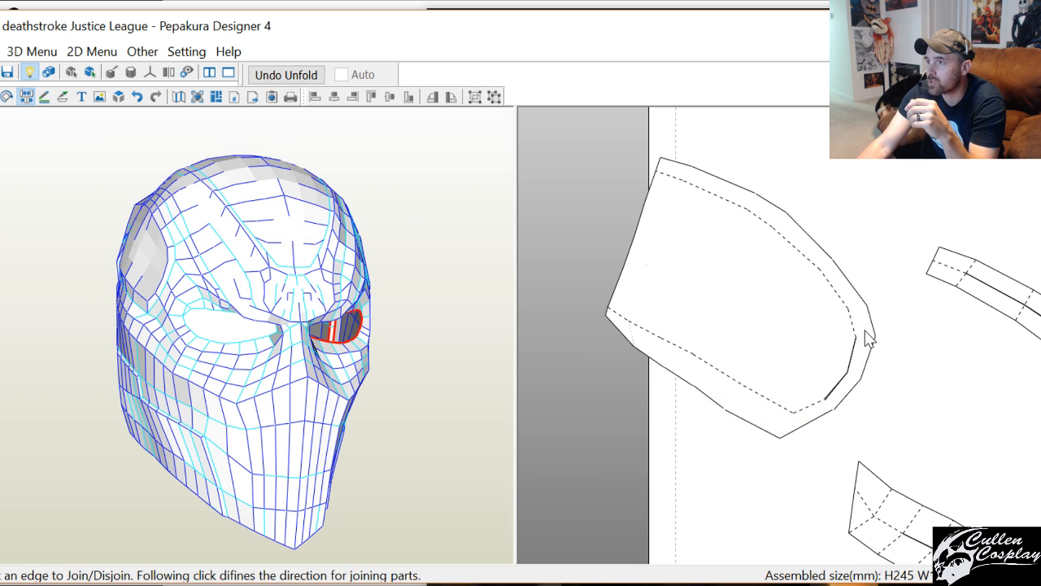
left_click(856, 357)
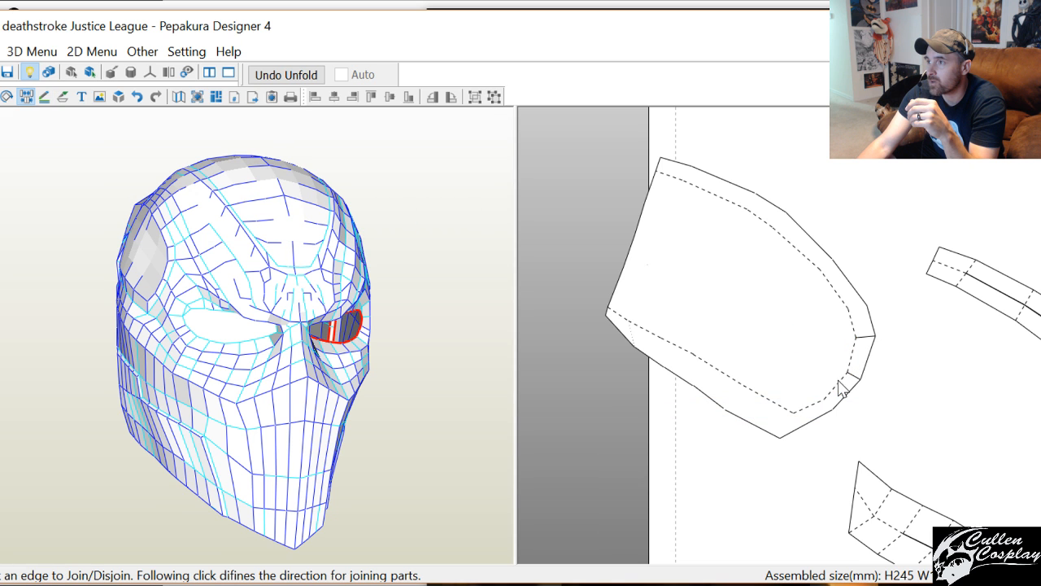
right_click(839, 373)
left_click(789, 428)
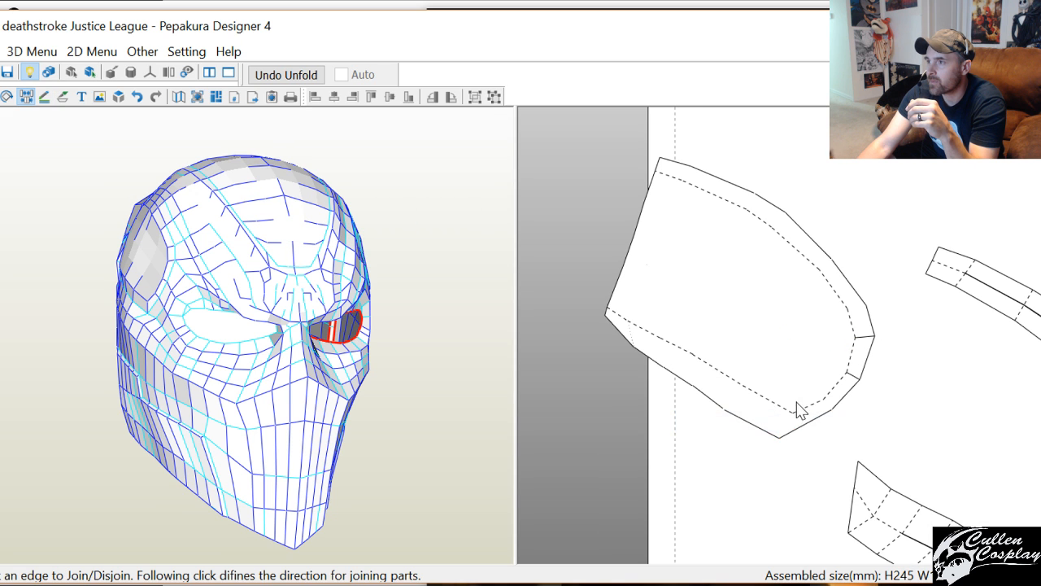
right_click(799, 411)
left_click(764, 449)
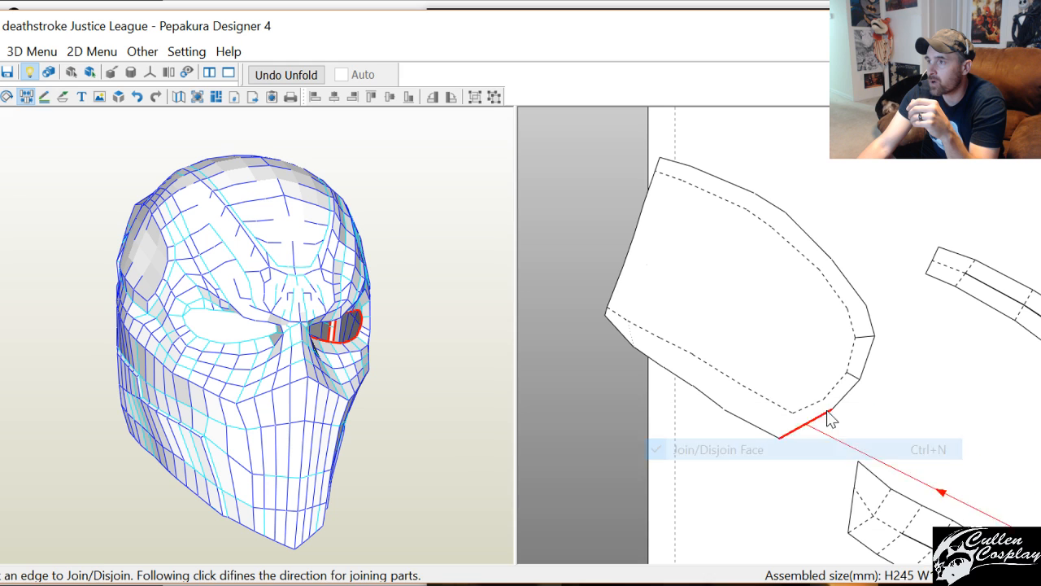
Hide the two short lines crossing the rejoined border strip at the panel's rounded end using Edge Color
right_click(851, 364)
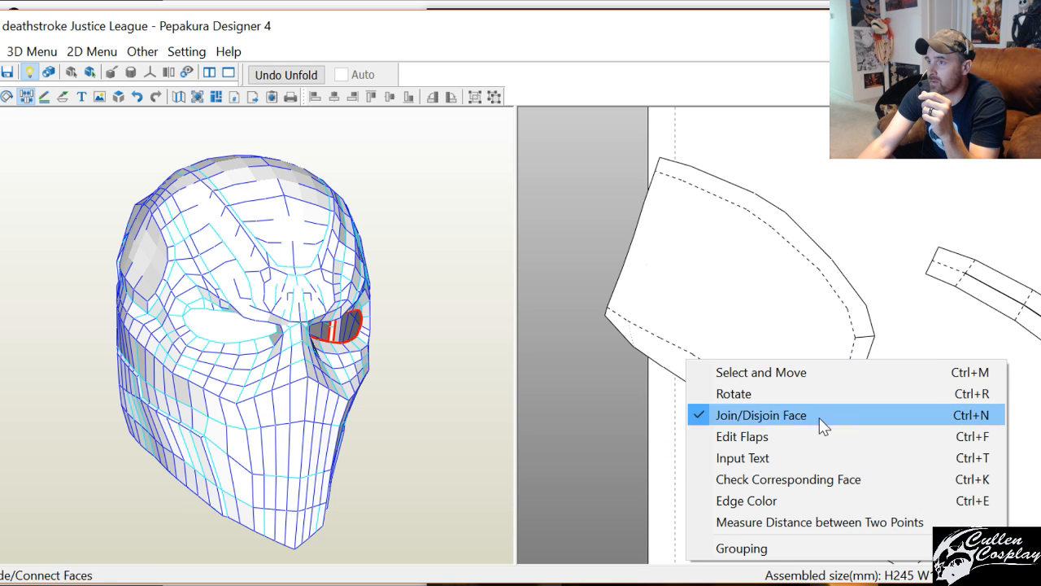
left_click(789, 501)
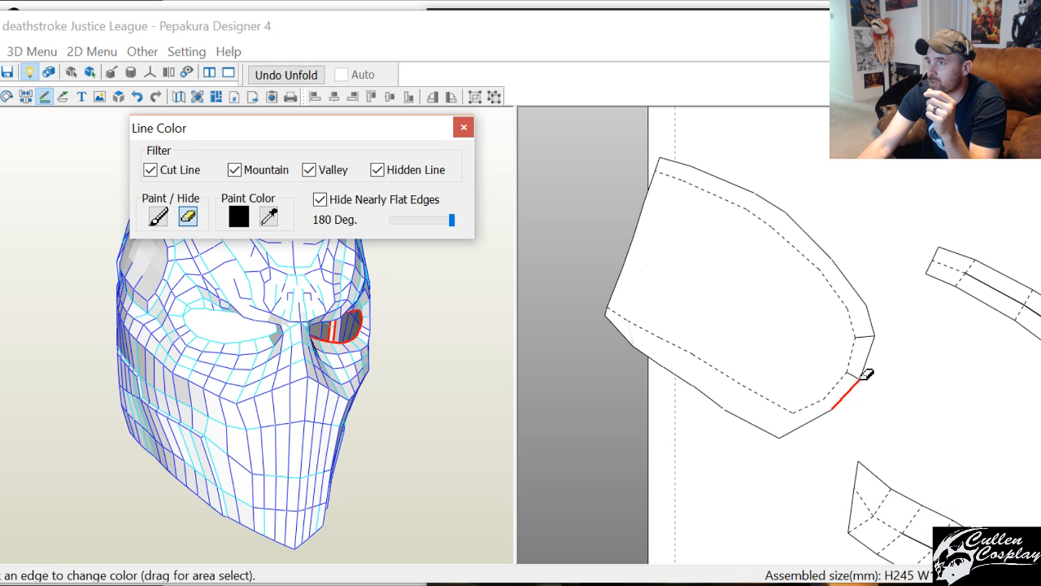
left_click(861, 375)
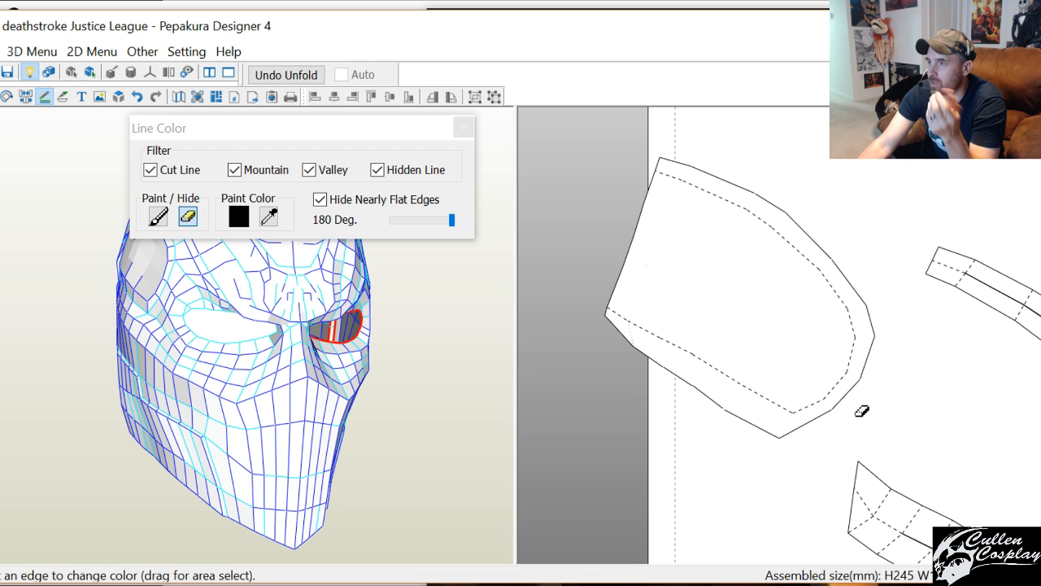
Examine the split strips of the eye-surround piece and its neighbouring pieces with Join/Disjoin Face active
mouse_move(864, 414)
middle_mouse_down()
mouse_move(868, 368)
mouse_move(742, 394)
mouse_move(700, 335)
middle_mouse_up()
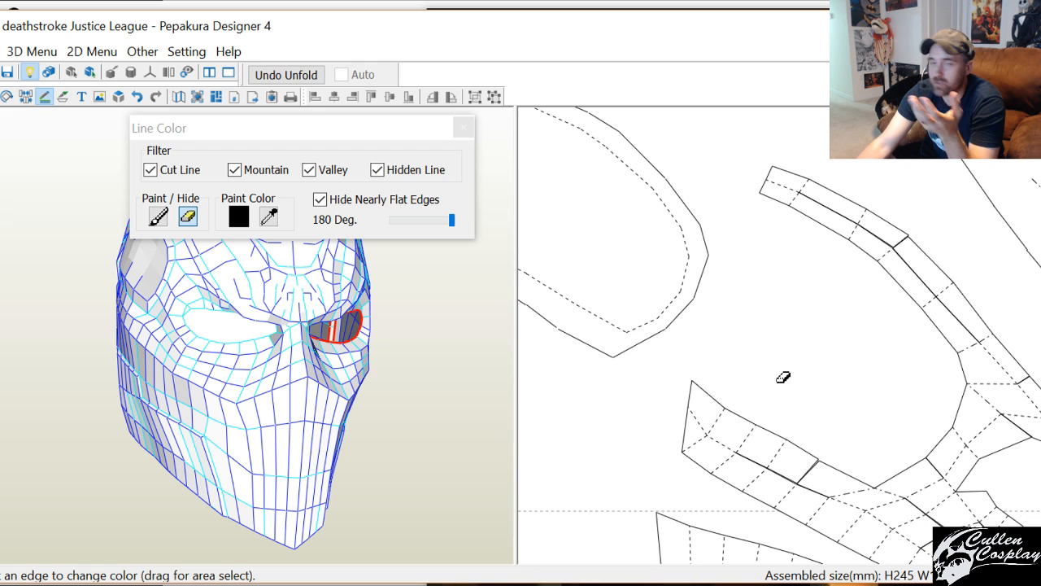
mouse_move(786, 377)
middle_mouse_down()
mouse_move(751, 233)
mouse_move(656, 214)
mouse_move(659, 324)
middle_mouse_up()
right_click(660, 324)
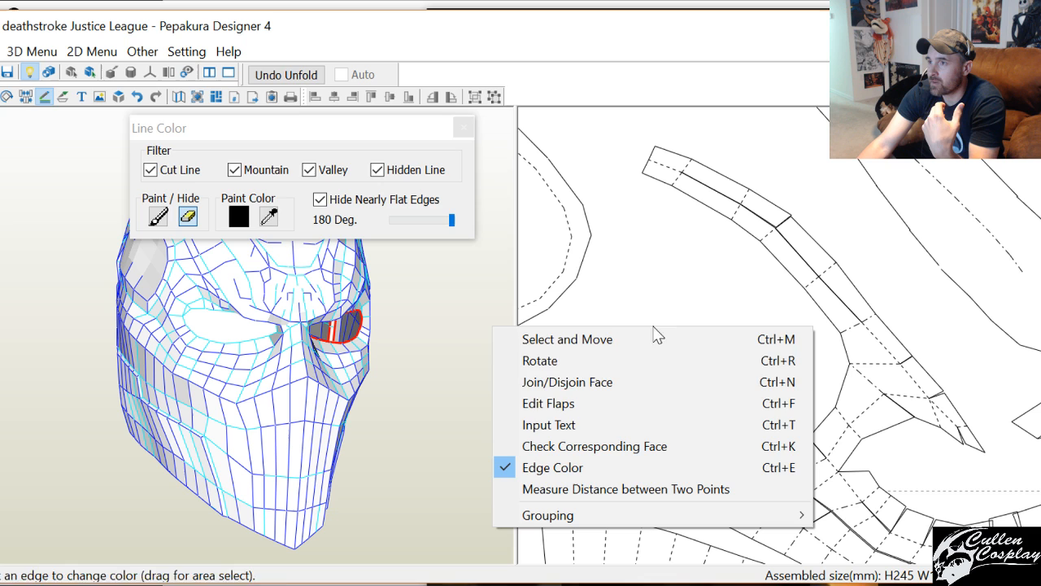
left_click(649, 374)
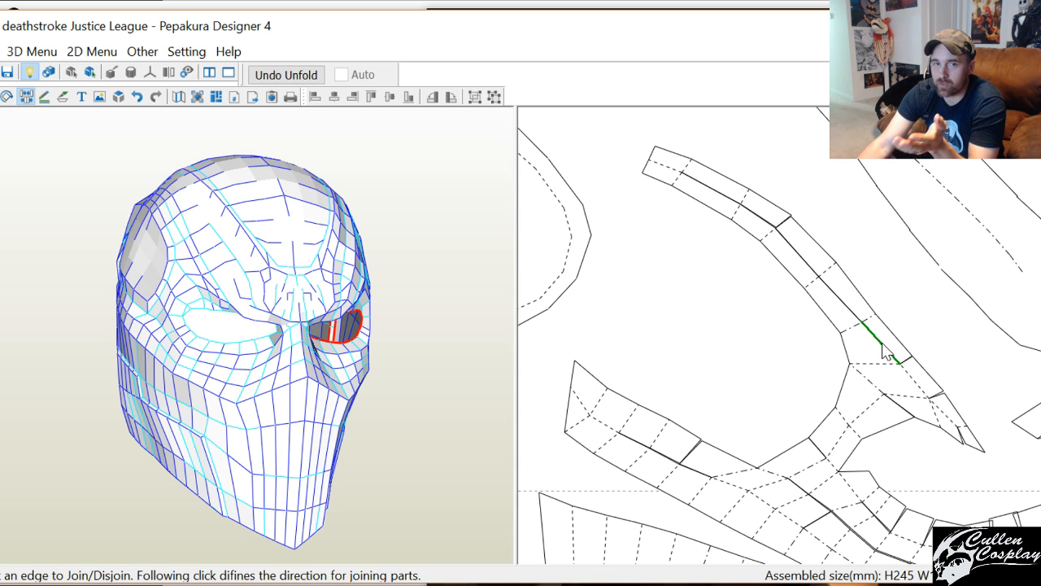
scroll(885, 350, "down", 4)
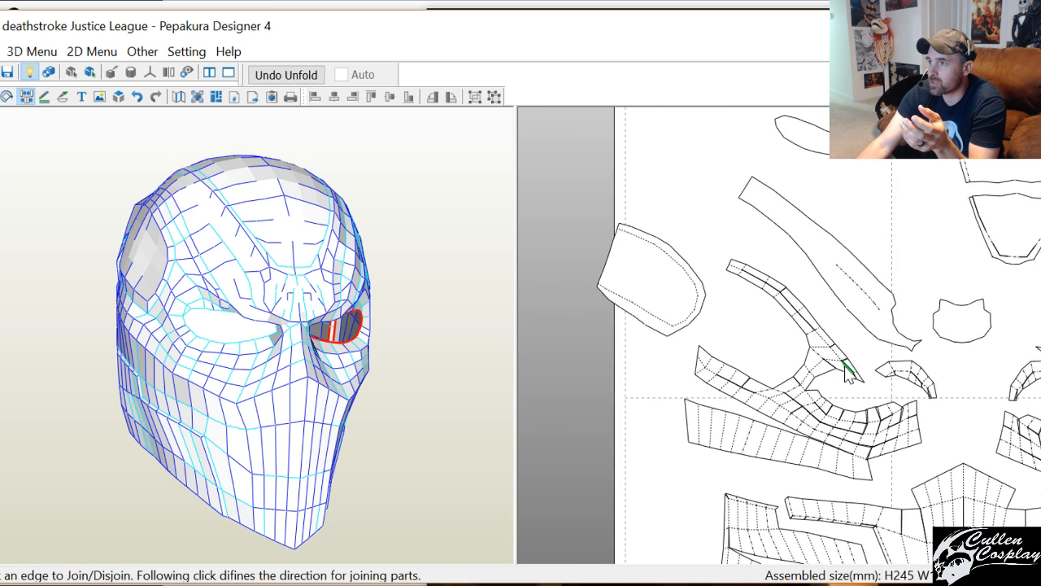
scroll(846, 373, "up", 1)
scroll(849, 365, "up", 1)
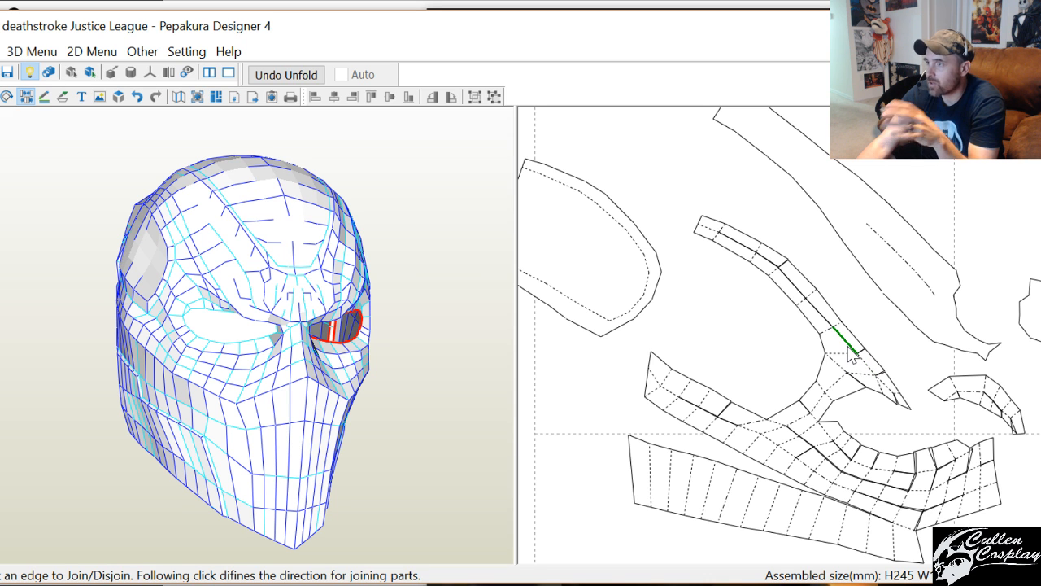
scroll(850, 351, "down", 2)
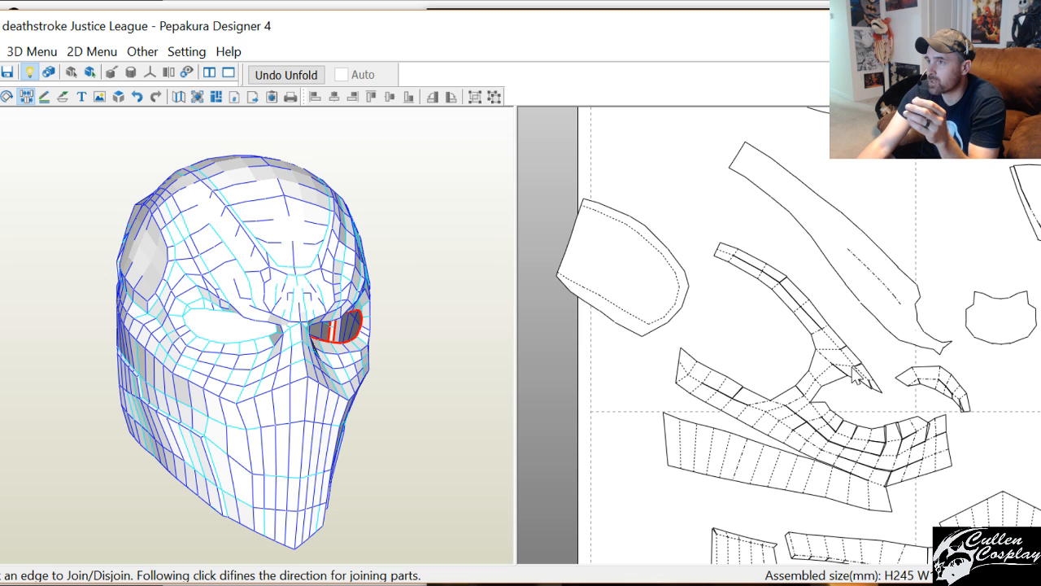
right_click(632, 355)
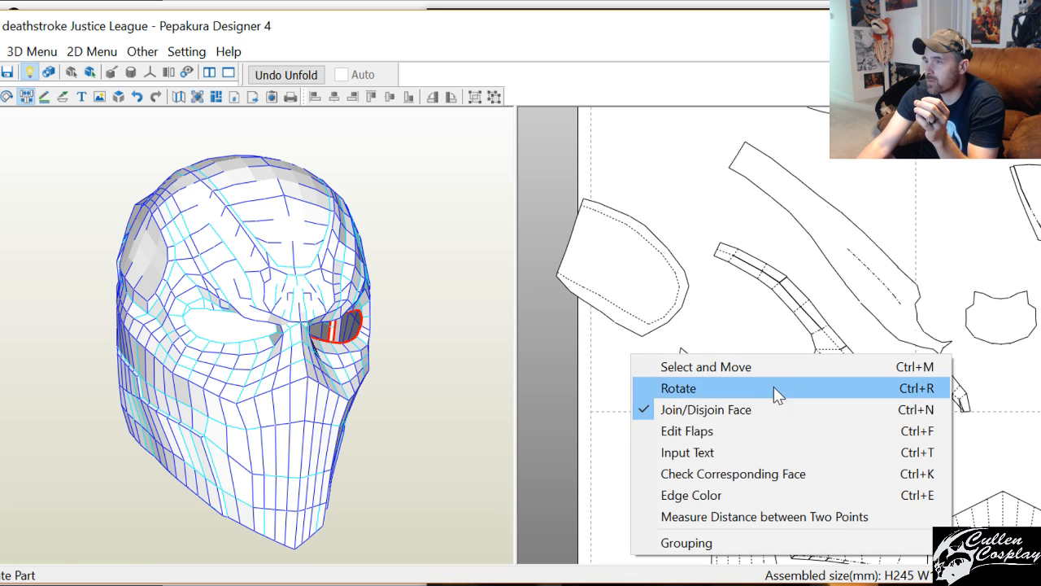
left_click(765, 408)
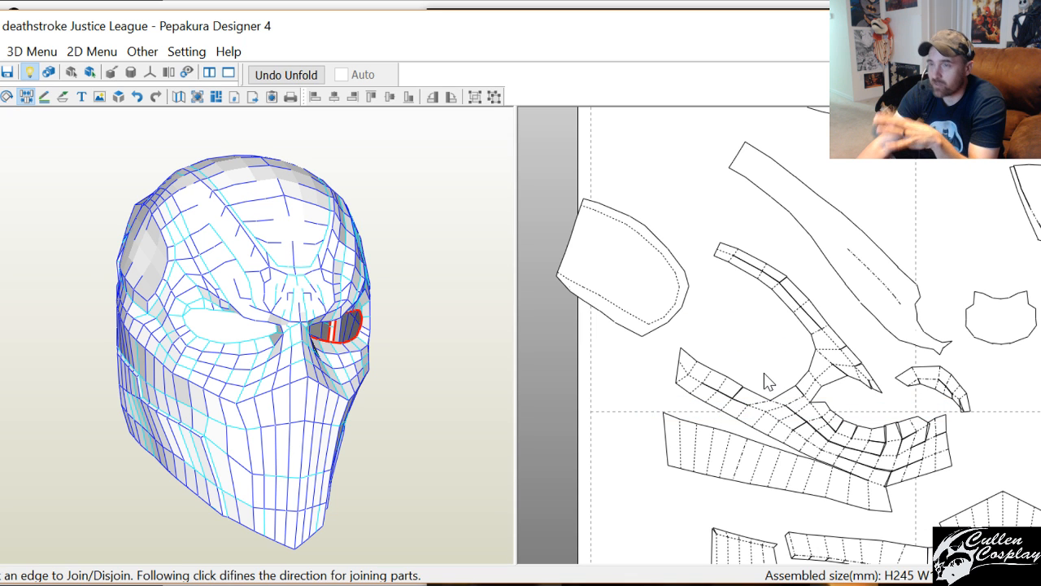
right_click(654, 395)
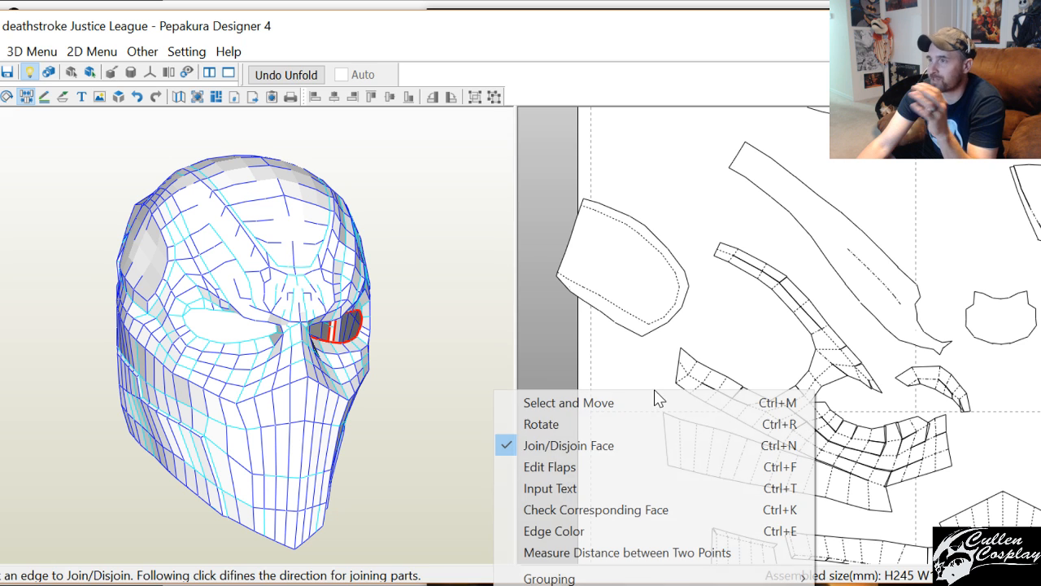
left_click(598, 532)
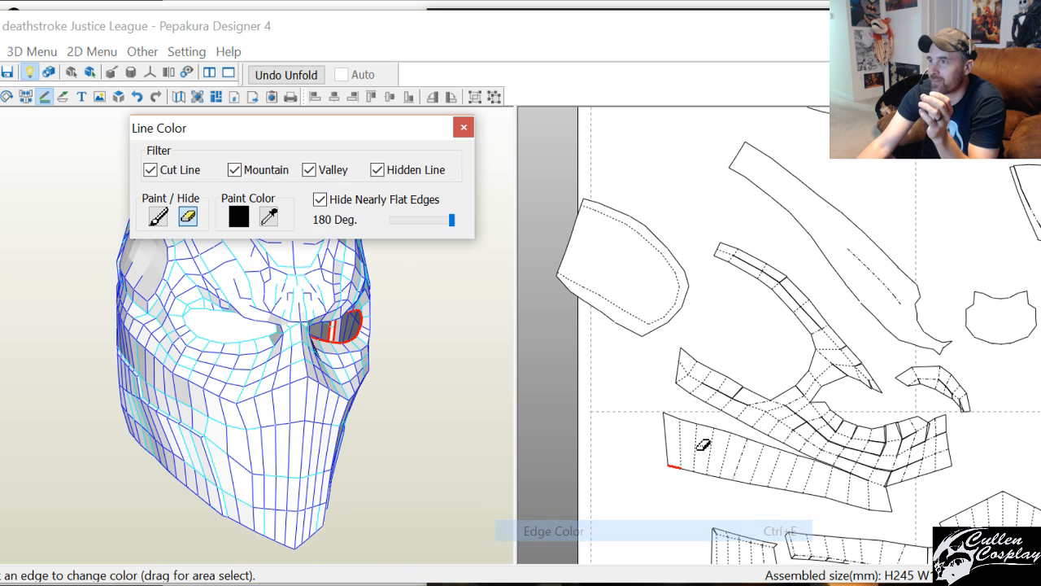
Join the small curved strip to the eye-surround piece at the eye opening with Join/Disjoin Face
right_click(776, 348)
left_click(751, 411)
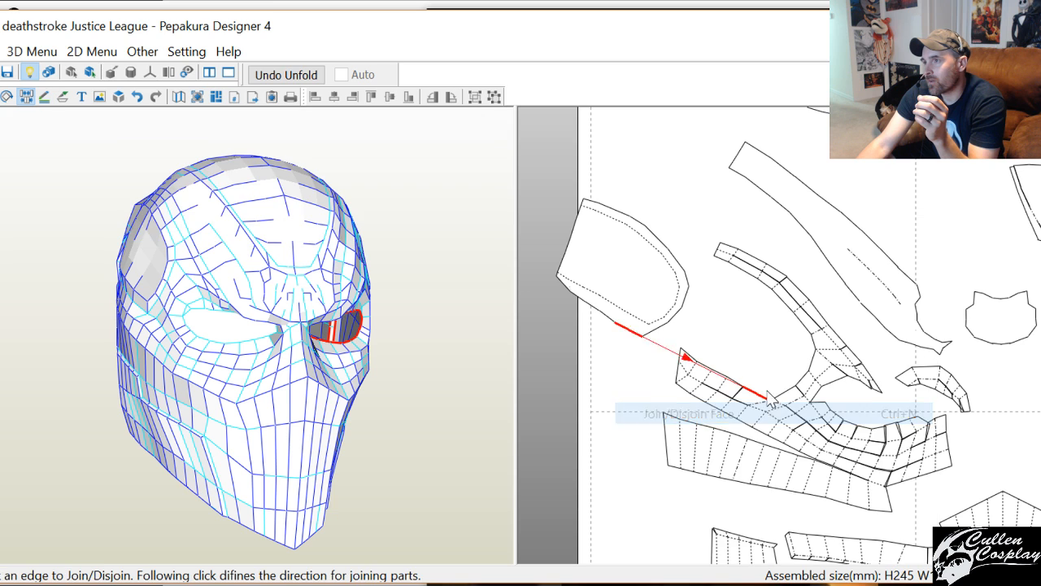
left_click(838, 366)
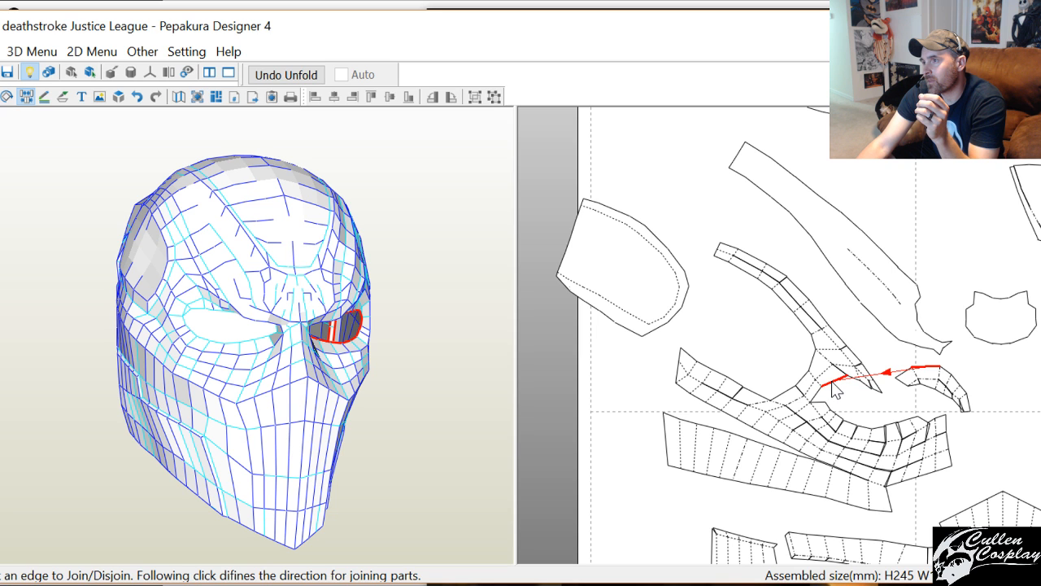
left_click(833, 381)
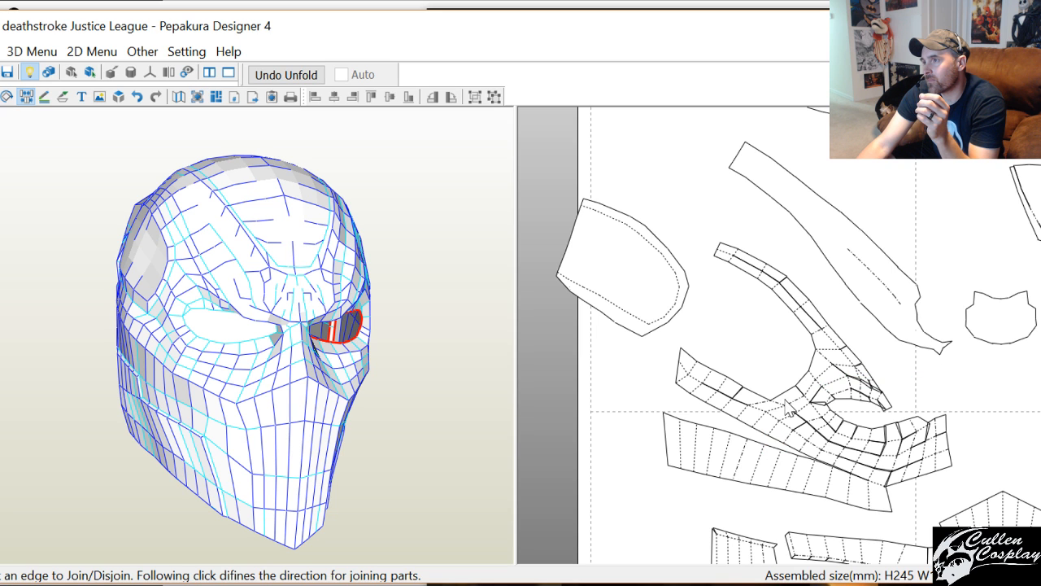
Move the joined eye-surround piece slightly higher on the pattern sheet with Select and Move
right_click(773, 373)
left_click(773, 375)
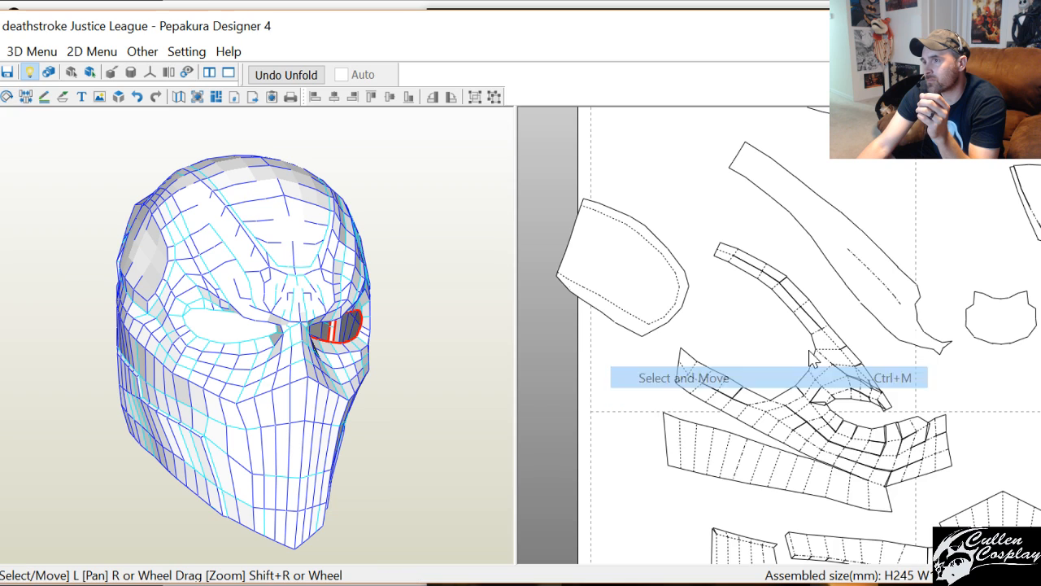
left_click(834, 352)
left_click_drag(816, 394, 805, 360)
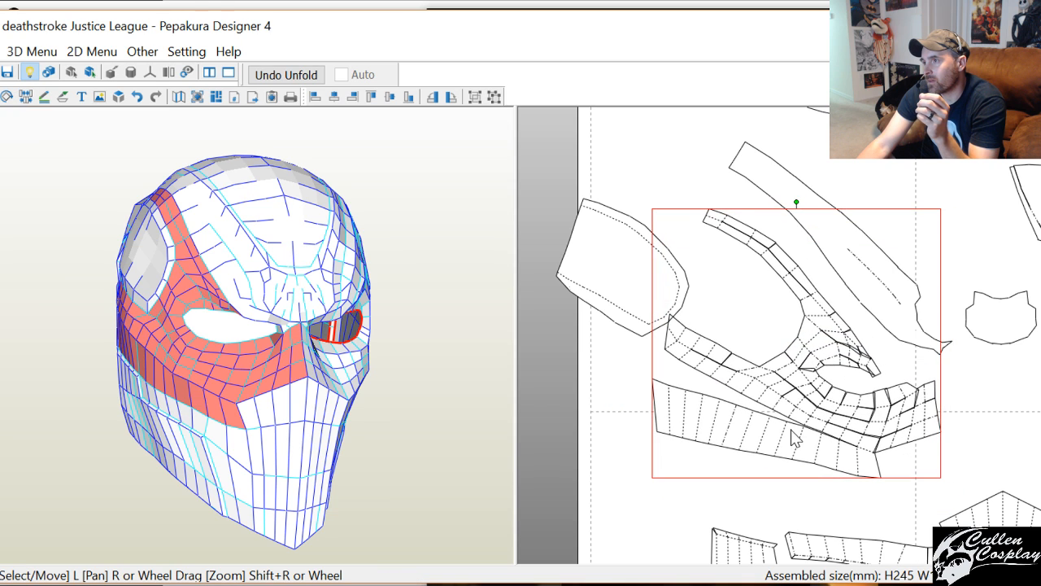
Highlight a face of the eye-surround piece's lower strip, and separate that strip from the piece with Join/Disjoin Face
left_click(796, 437)
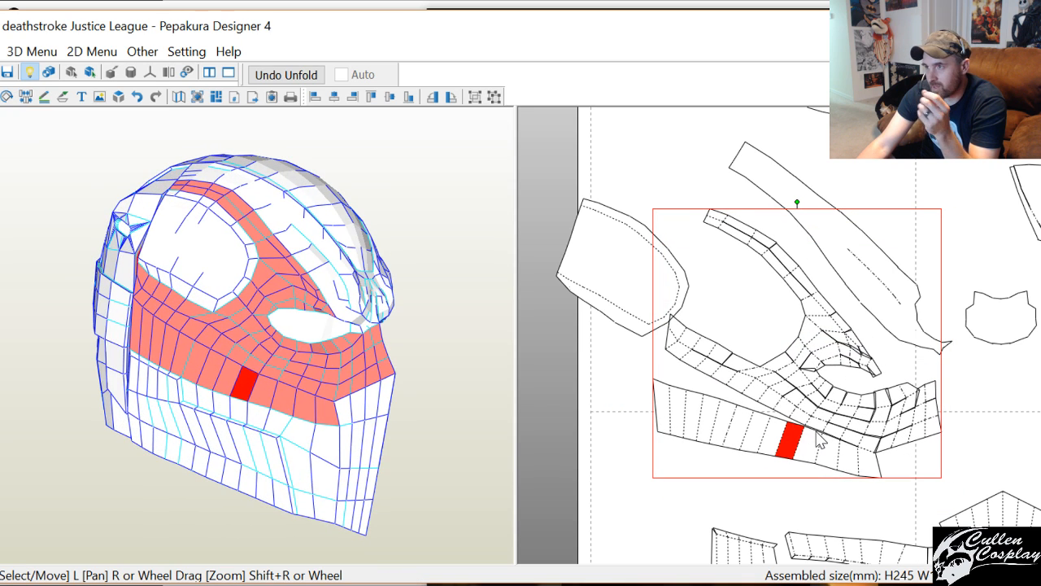
right_click(819, 437)
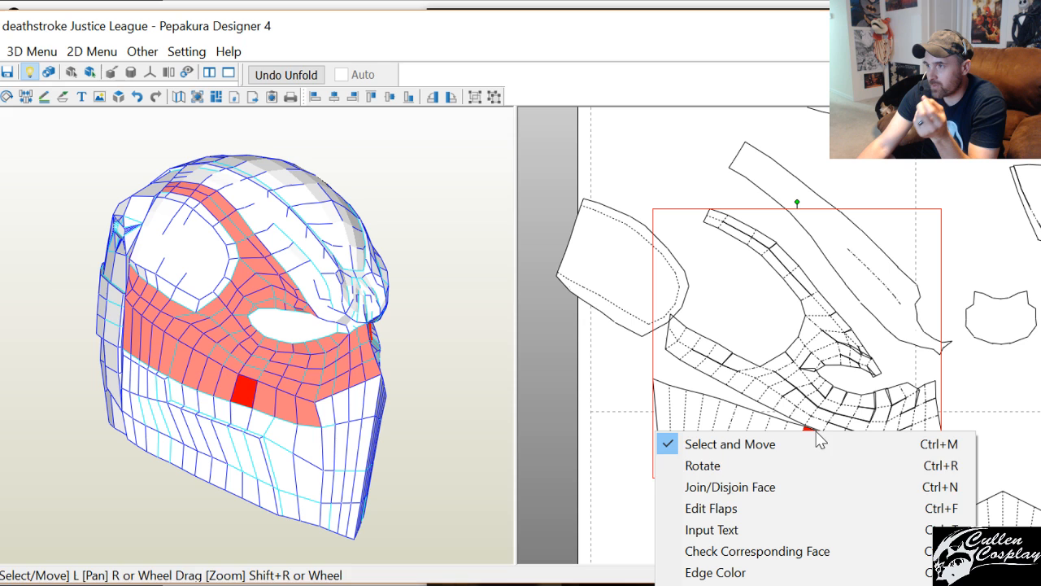
left_click(750, 487)
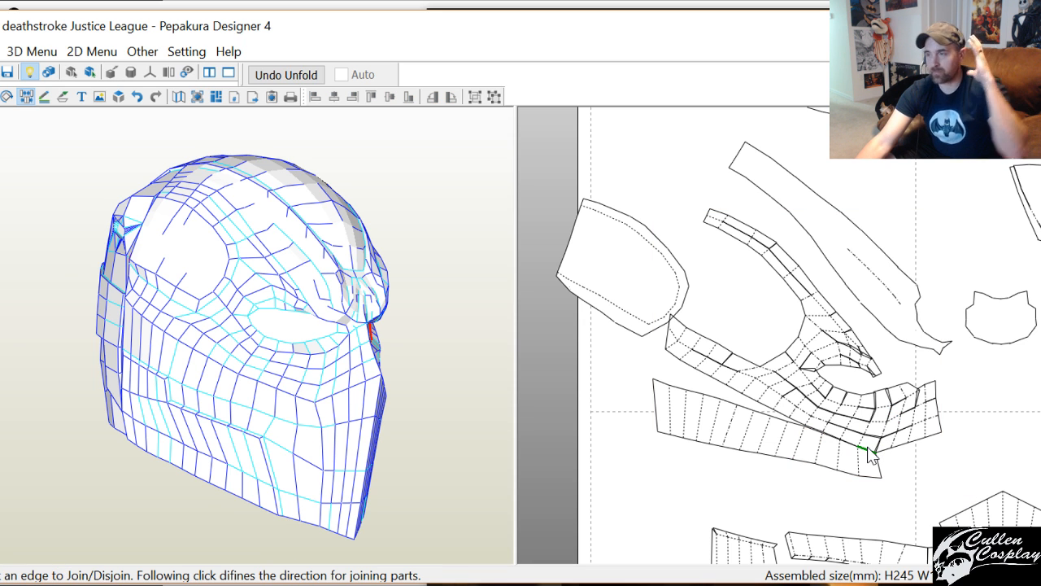
left_click(867, 452)
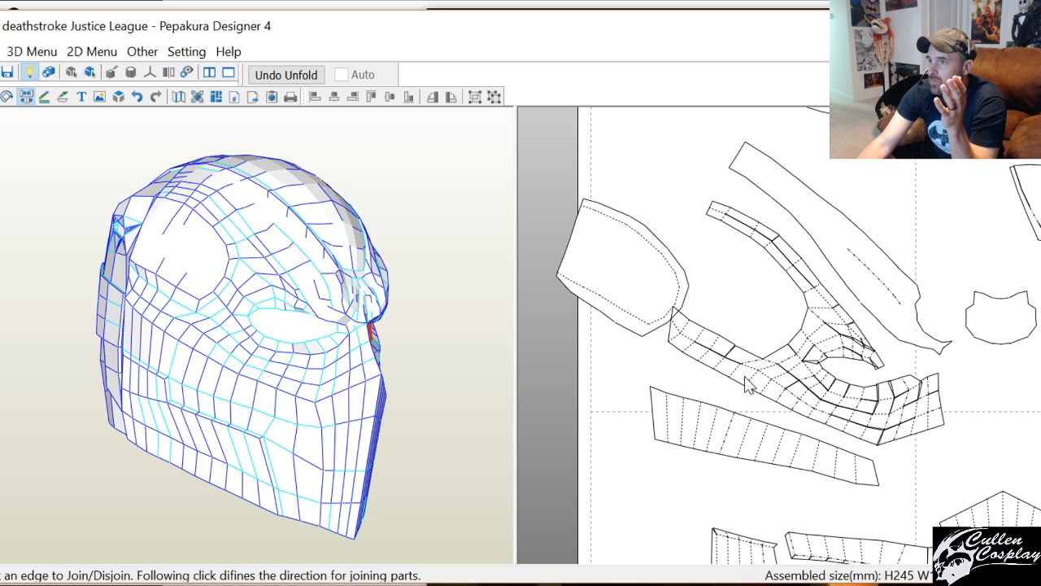
Try rejoining the separated lower strip to the eye-surround piece at its opposite end, and splitting the strip partway along its length
left_click(675, 349)
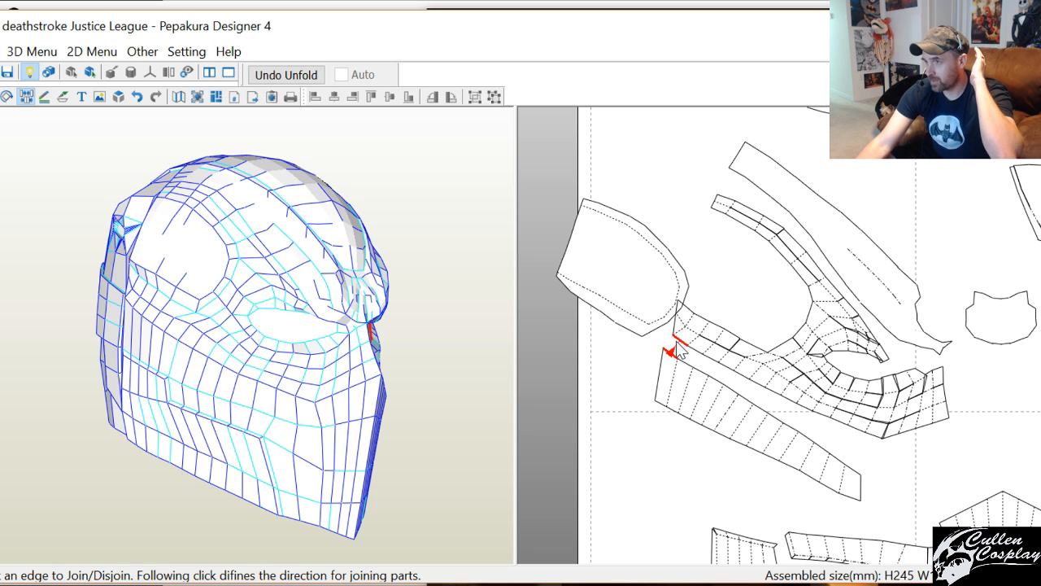
left_click(682, 348)
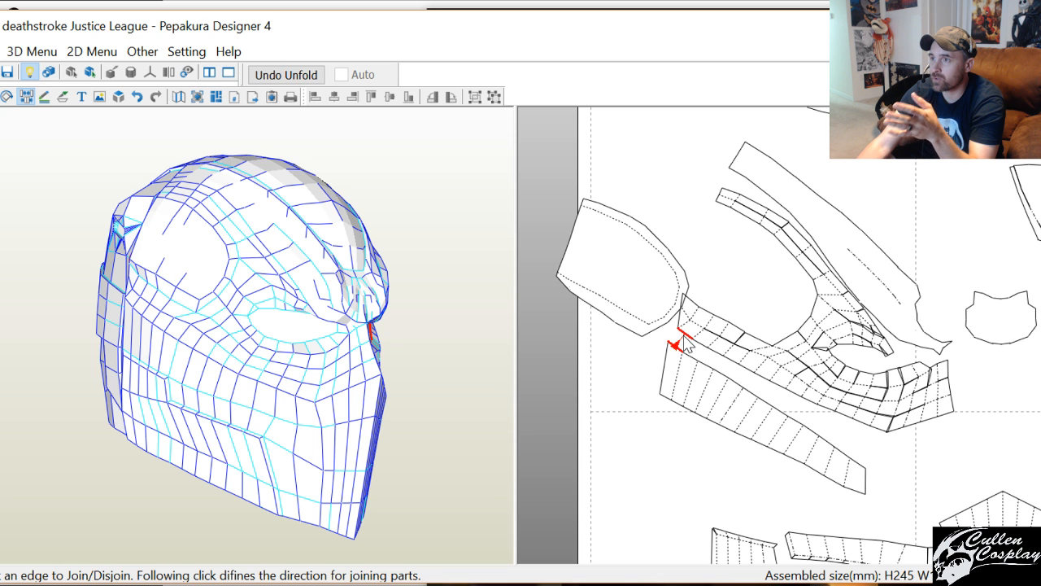
left_click(684, 346)
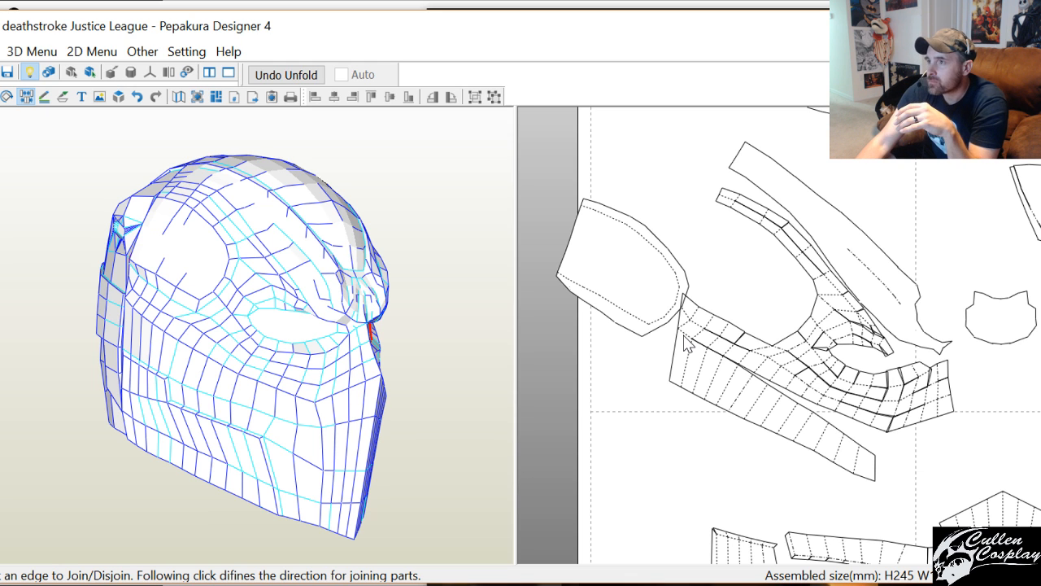
left_click(685, 336)
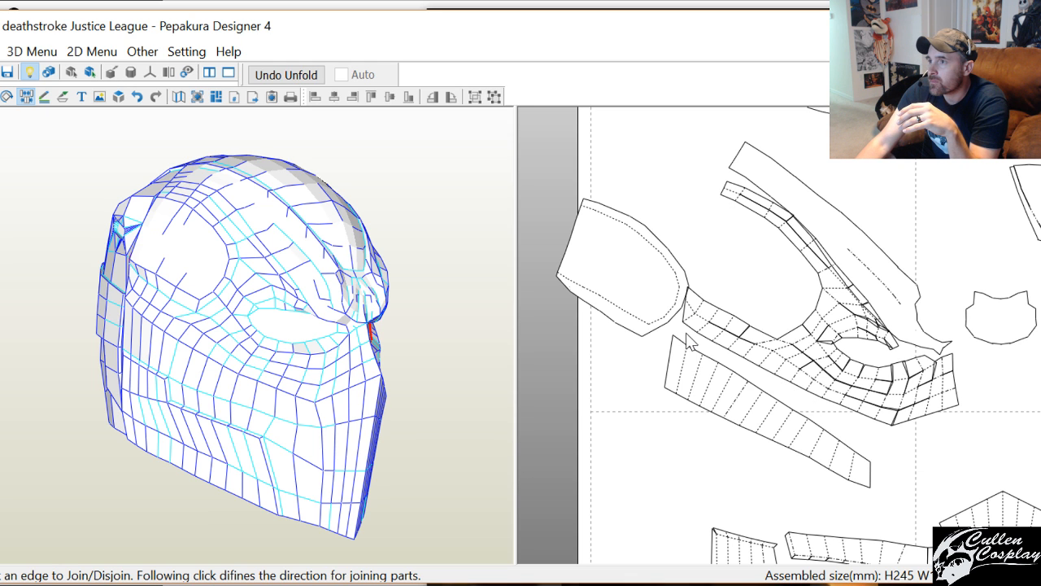
left_click(761, 438)
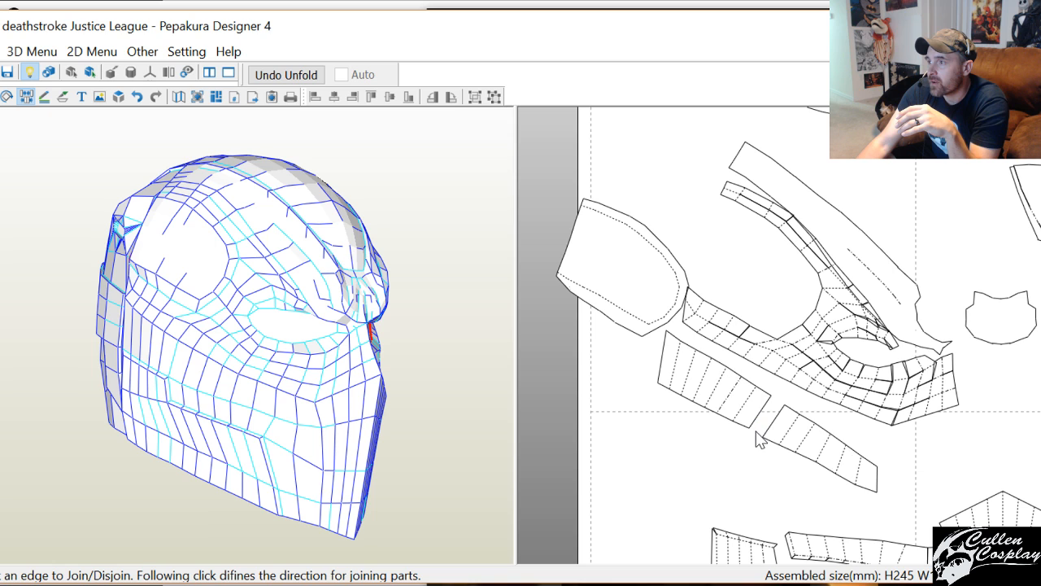
left_click(764, 447)
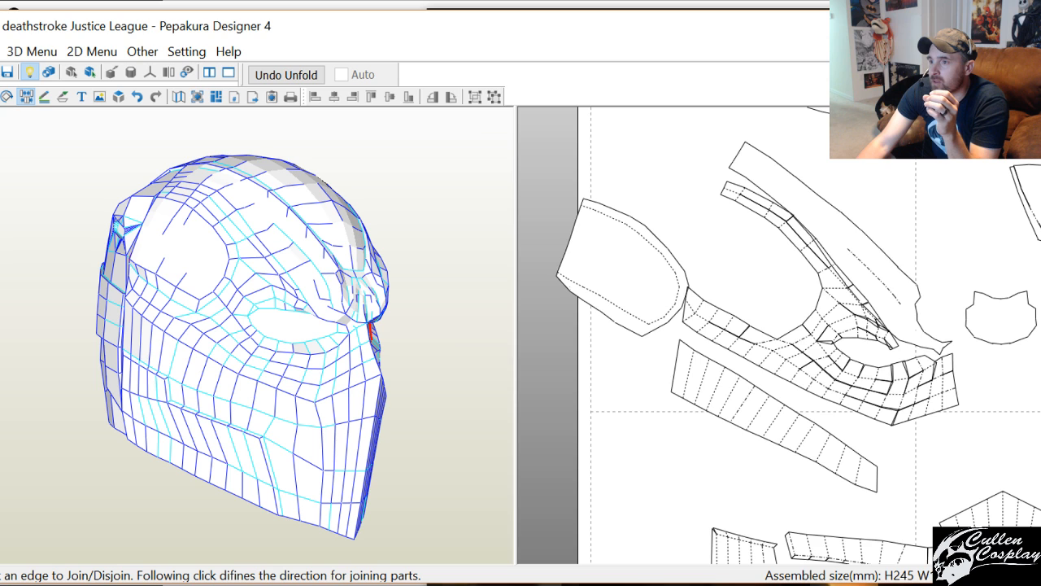
Switch to Photos to check the helmet reference picture Untitled.jpg, and return to Pepakura Designer
left_click(519, 583)
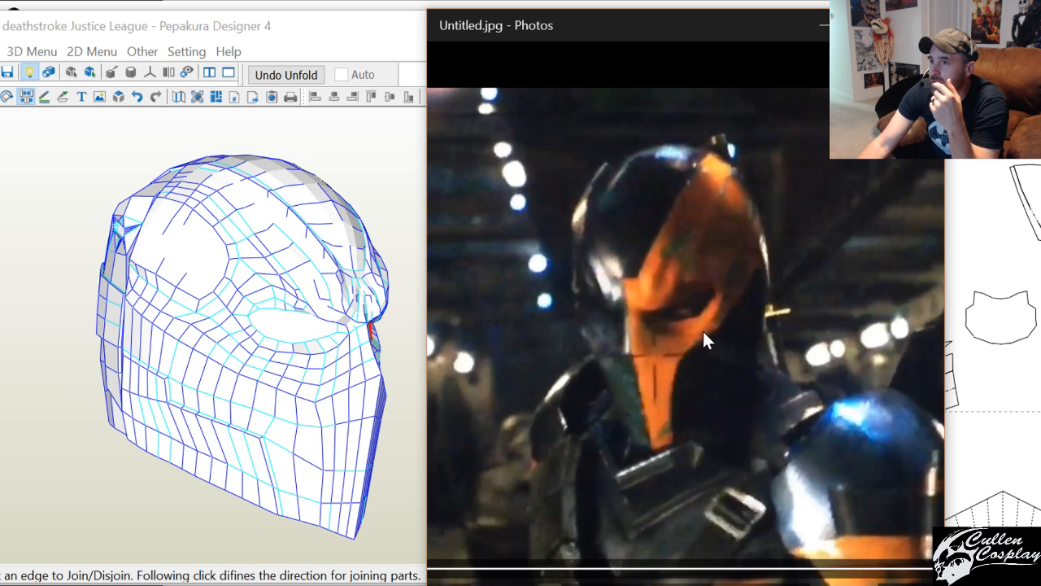
left_click(403, 362)
Rejoin the split faces along the upper edge of the eye opening with Join/Disjoin Face
scroll(781, 348, "up", 5)
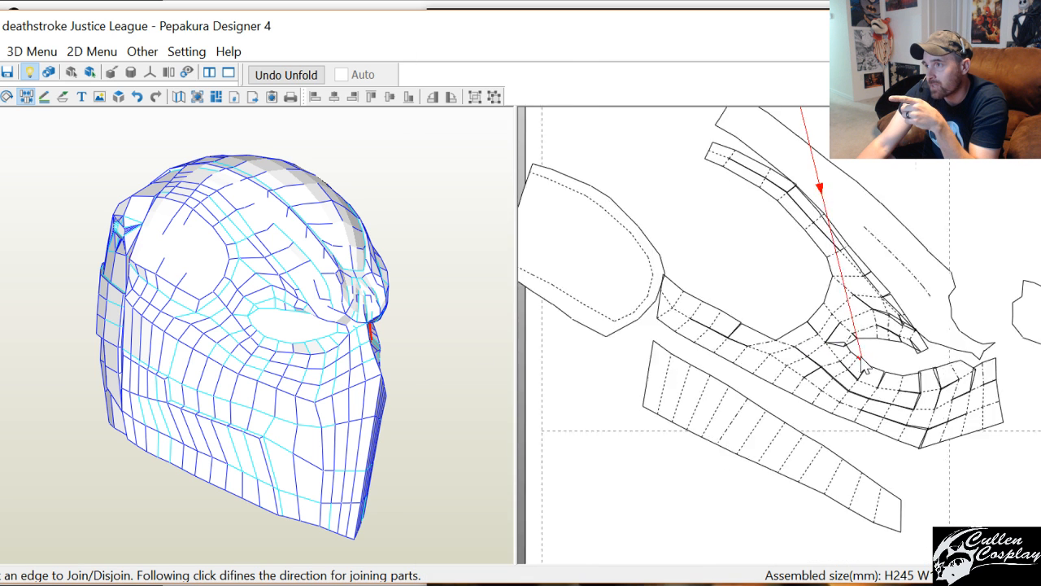
middle_click_drag(652, 394, 645, 393)
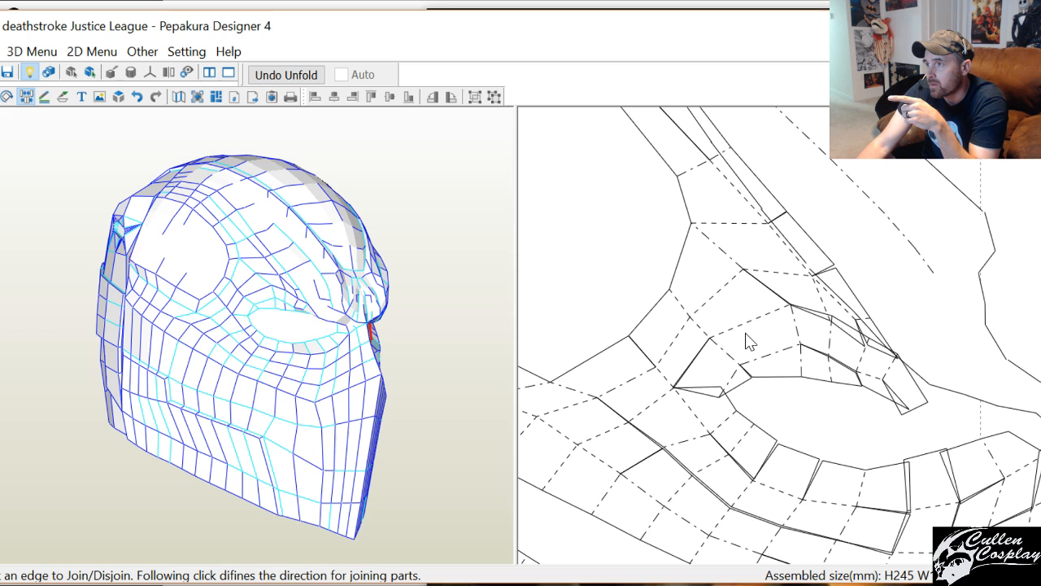
left_click(795, 321)
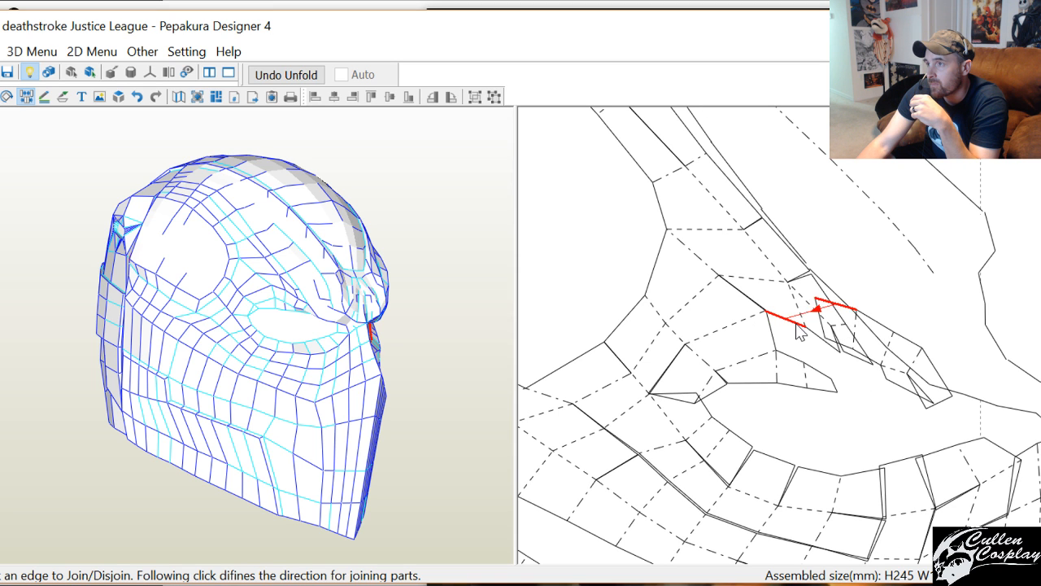
left_click(798, 327)
left_click(803, 348)
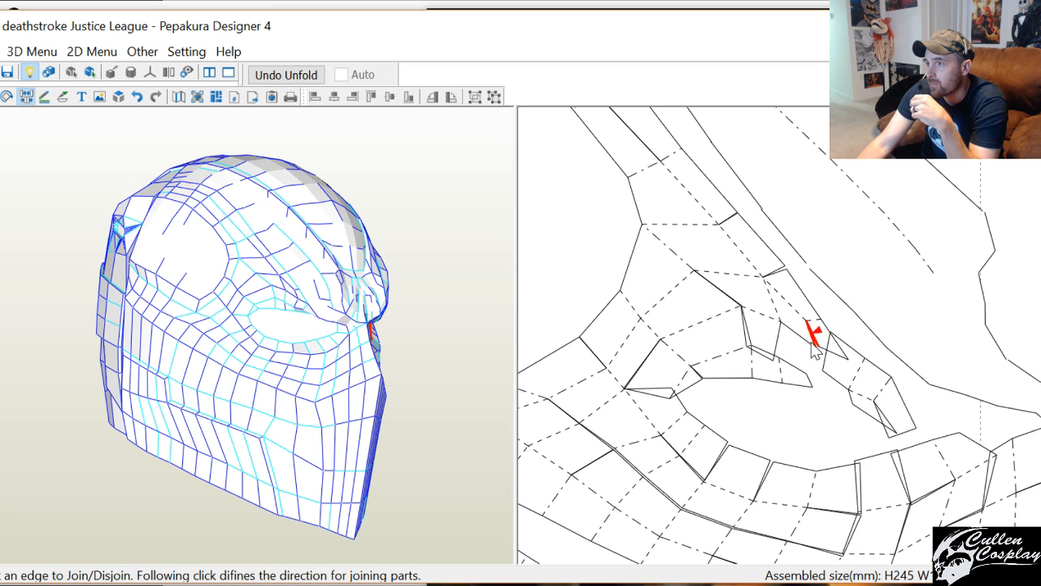
left_click(814, 323)
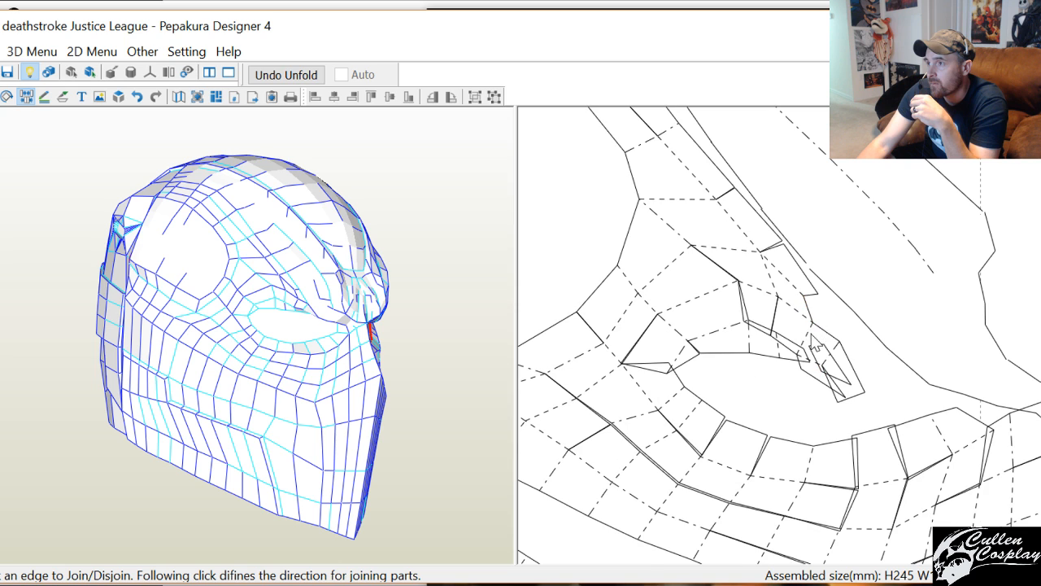
left_click(788, 380)
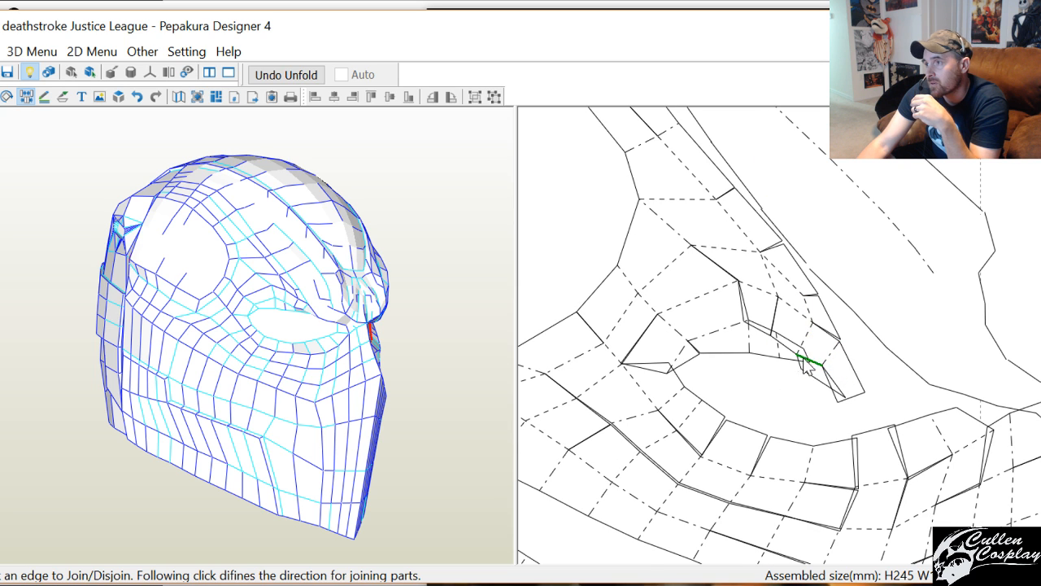
left_click(748, 344)
left_click(757, 348)
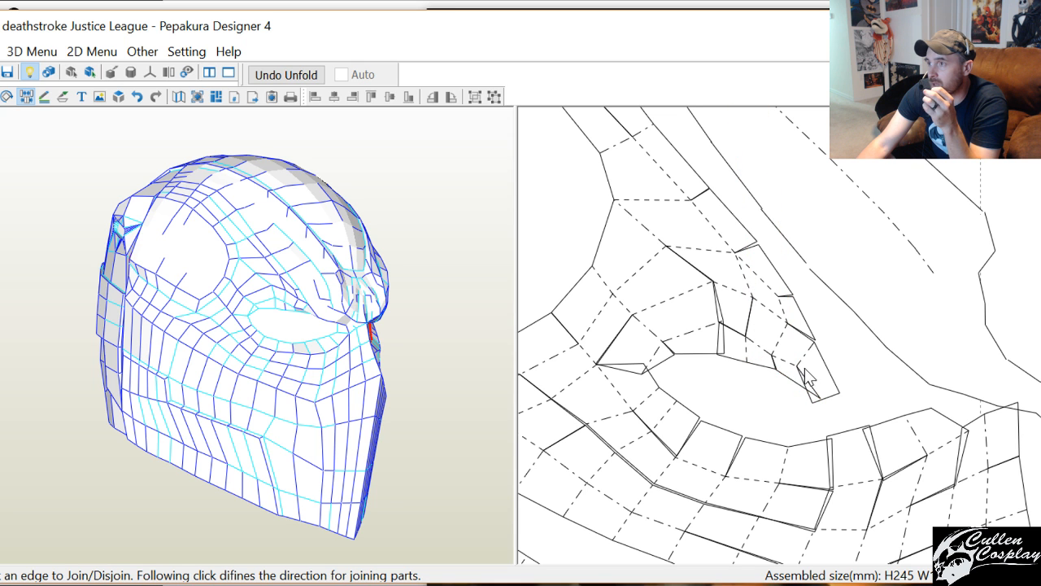
Rejoin the split faces along the lower edge of the eye opening, including its nose end, with Join/Disjoin Face
middle_click_drag(642, 401, 672, 367)
left_click(672, 368)
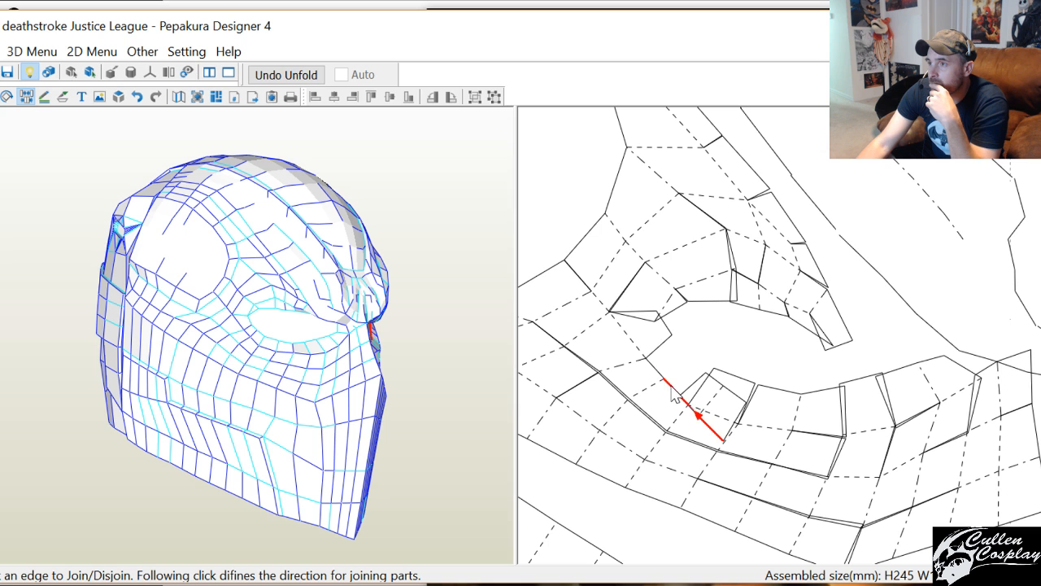
left_click(669, 381)
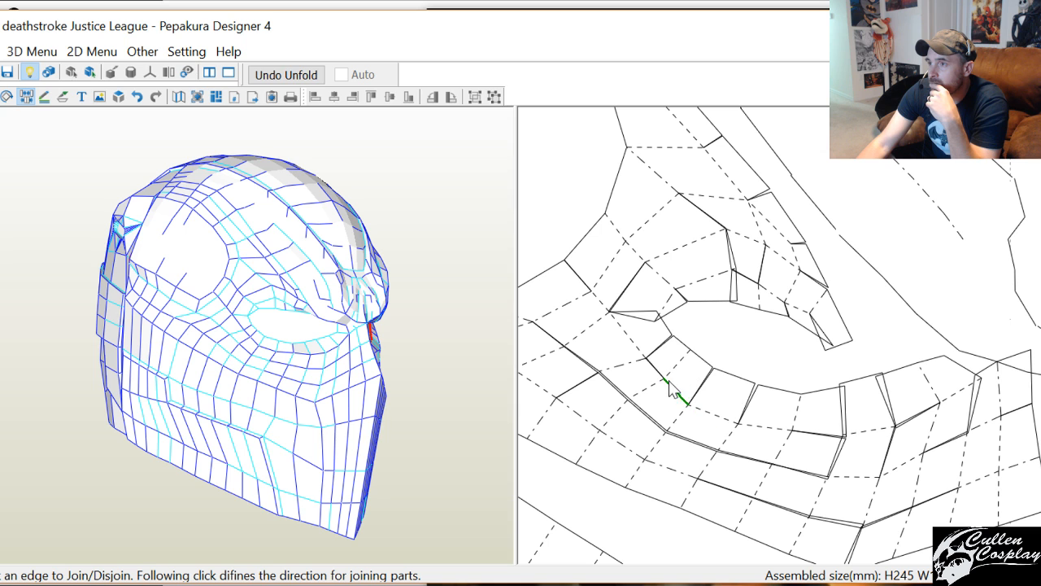
left_click(800, 418)
left_click(791, 449)
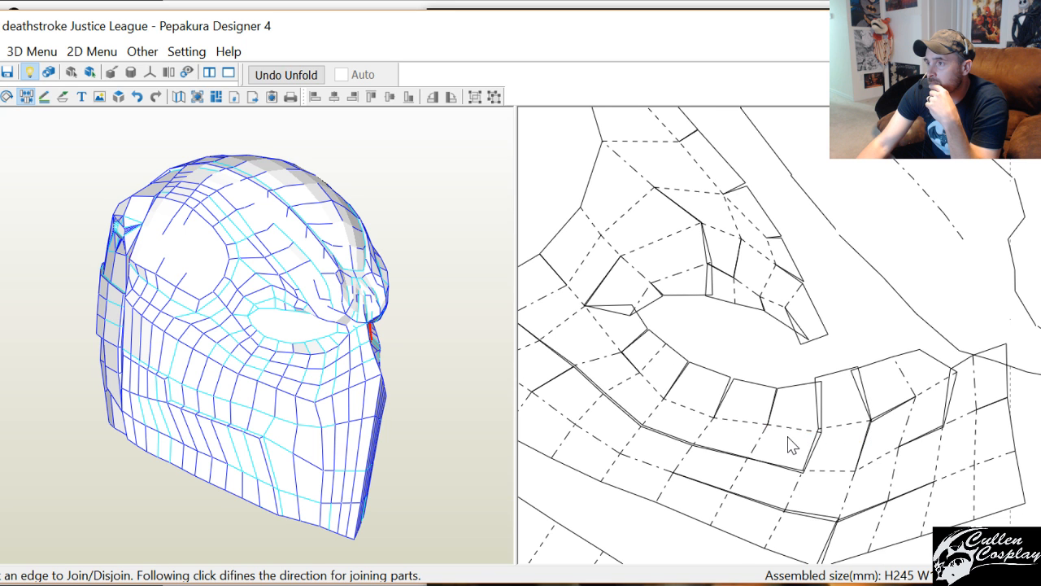
scroll(791, 445, "down", 3)
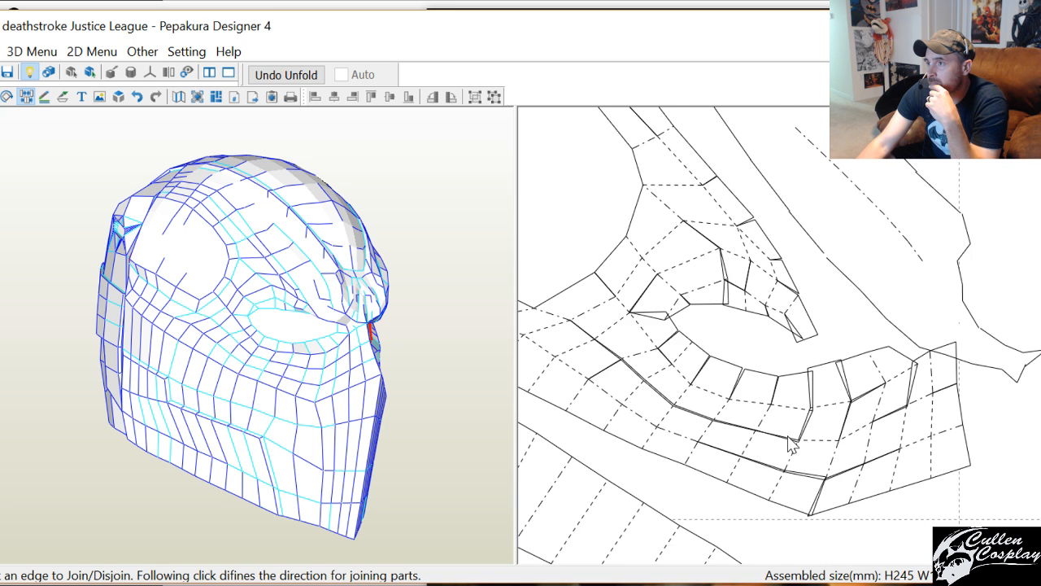
left_click(855, 371)
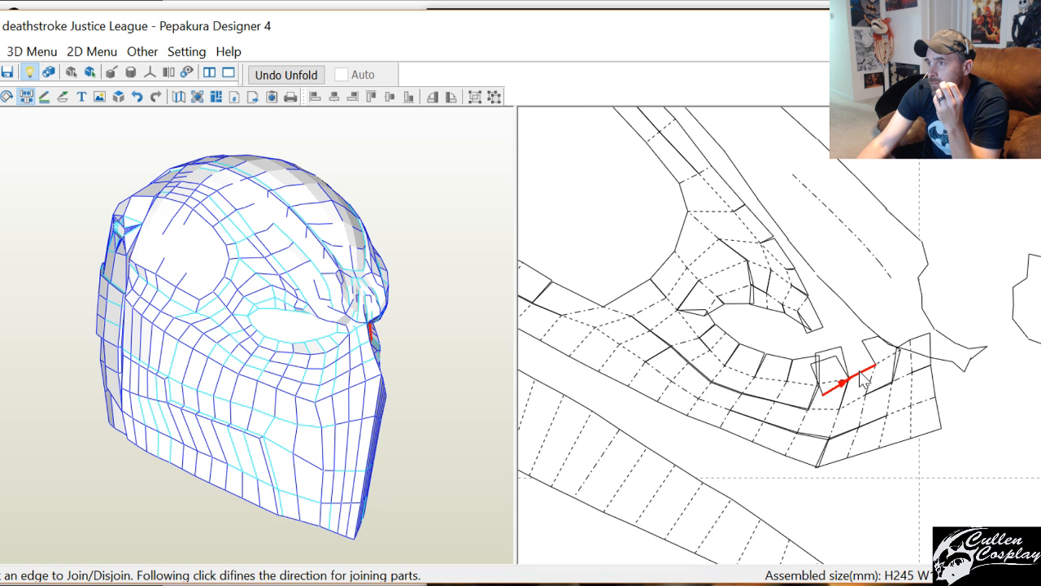
left_click(860, 371)
Hide the inner lines at the nose end of the eye-surround piece with the Edge Color eraser
right_click(624, 398)
left_click(683, 534)
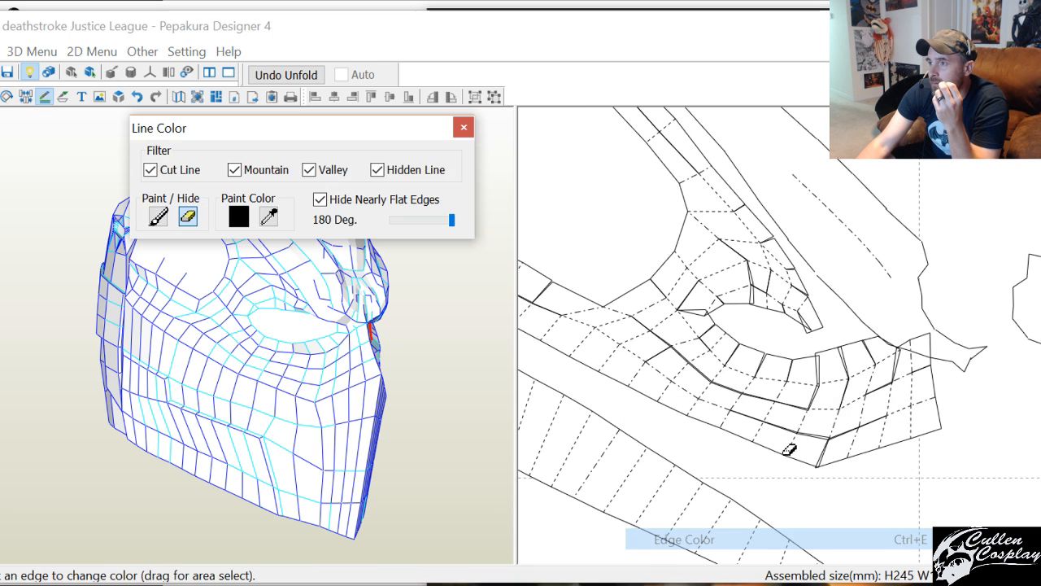
left_click_drag(838, 397, 912, 417)
left_click(911, 371)
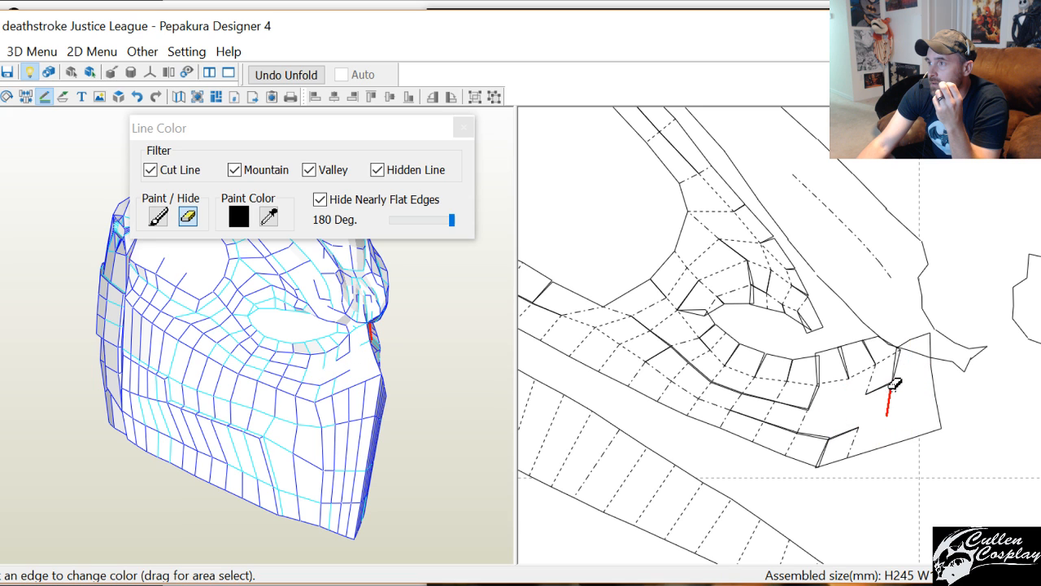
left_click(895, 368)
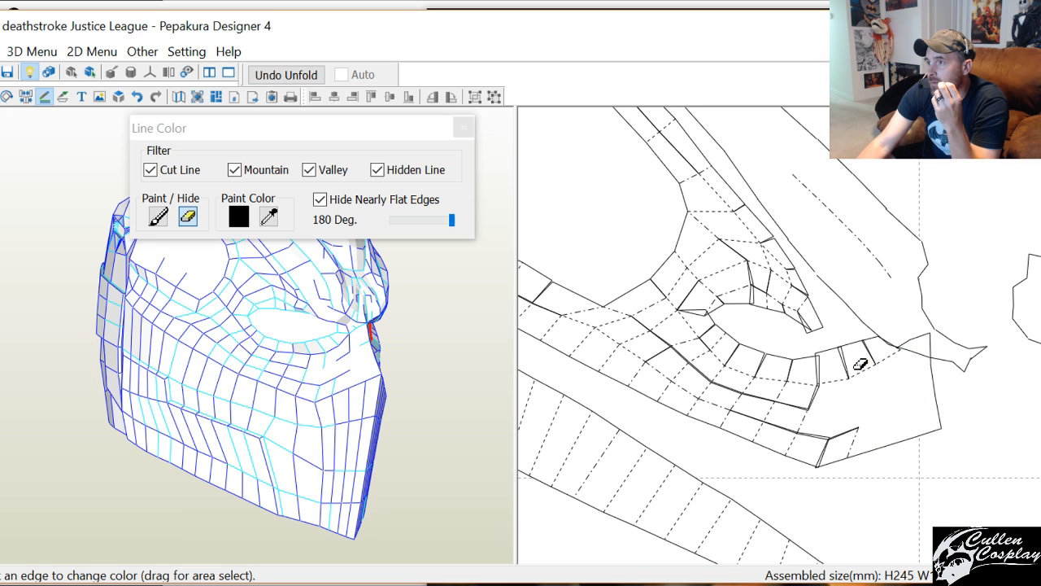
left_click(877, 345)
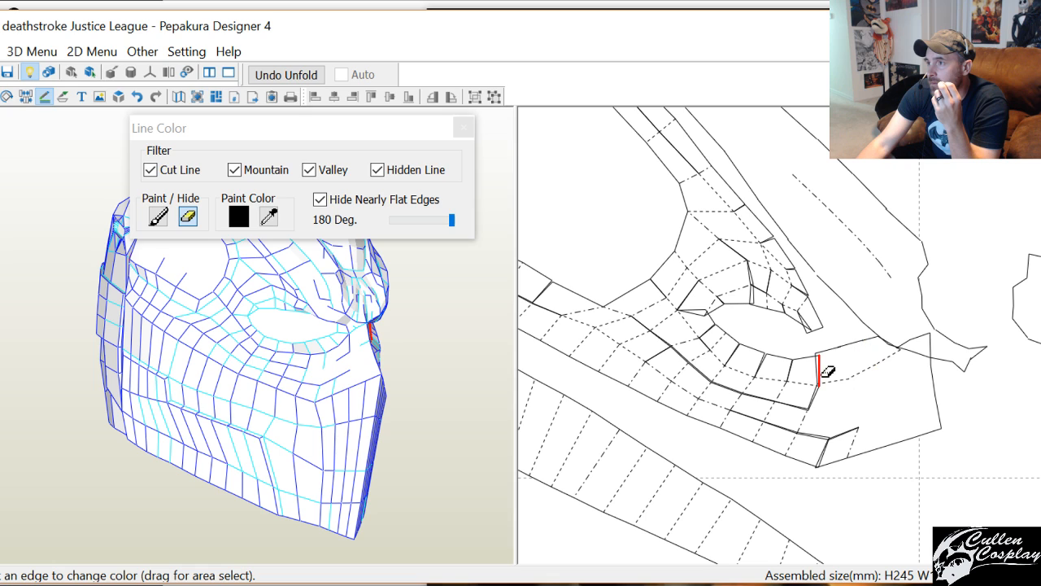
Select the eye-surround face below the inner eye corner and rotate the 3D helmet to examine it from the side
right_click(817, 378)
left_click(817, 389)
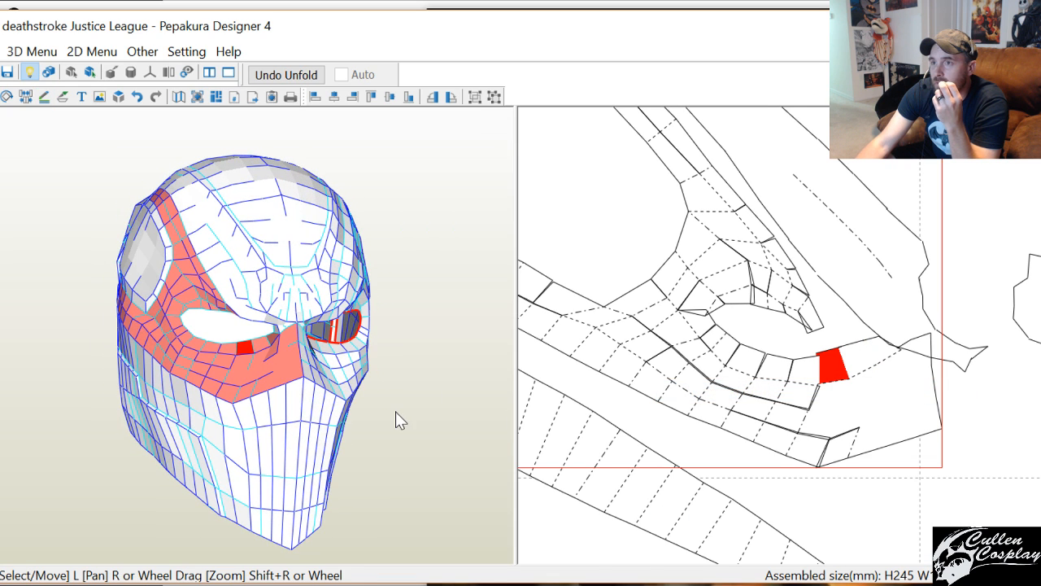
right_click_drag(324, 356, 358, 358)
left_click_drag(360, 366, 378, 314)
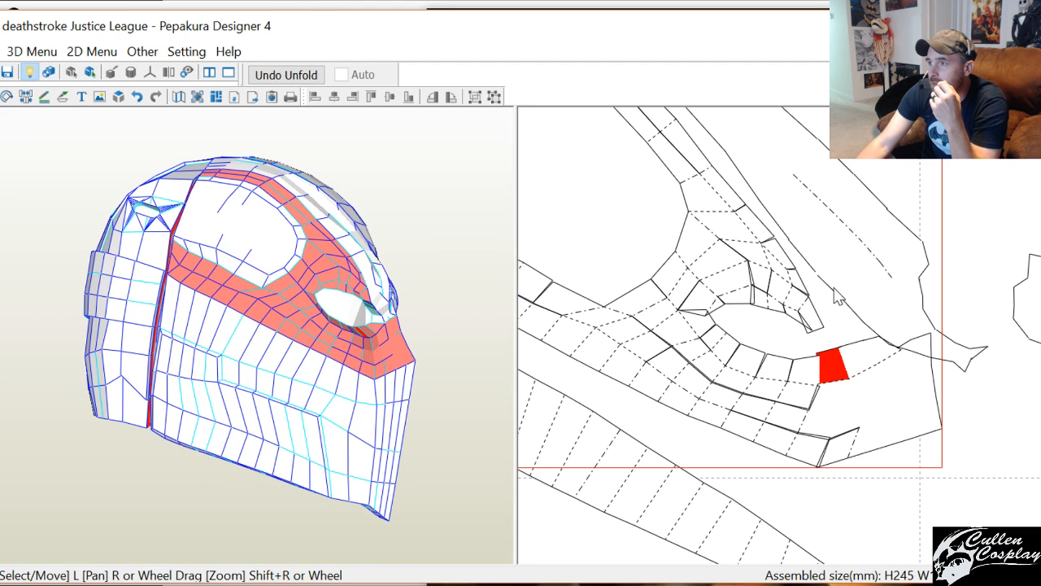
Erase the short cross lines running along the lower edge of the eye opening with Edge Color
right_click(649, 376)
left_click(743, 435)
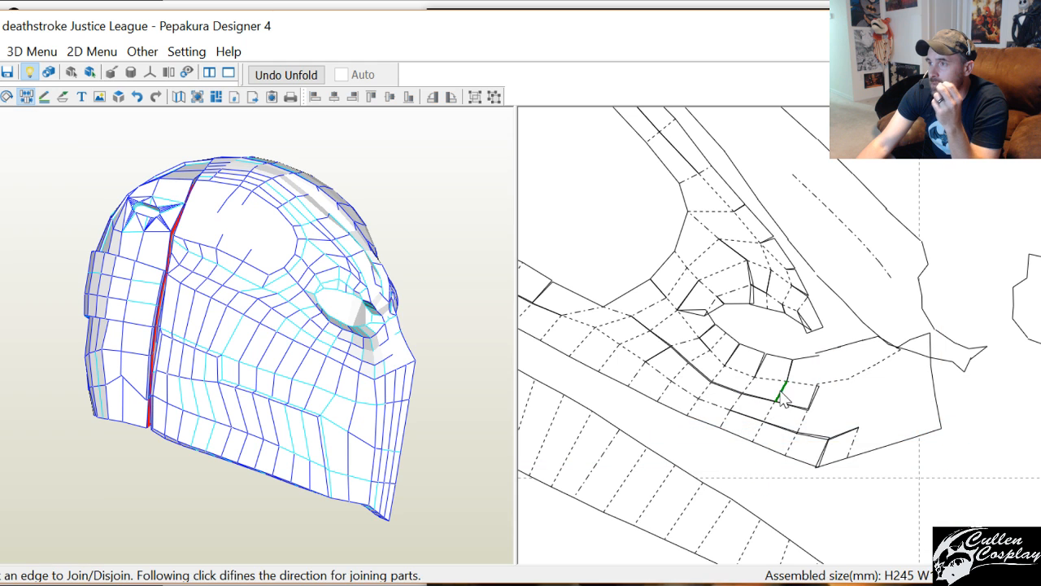
right_click(787, 379)
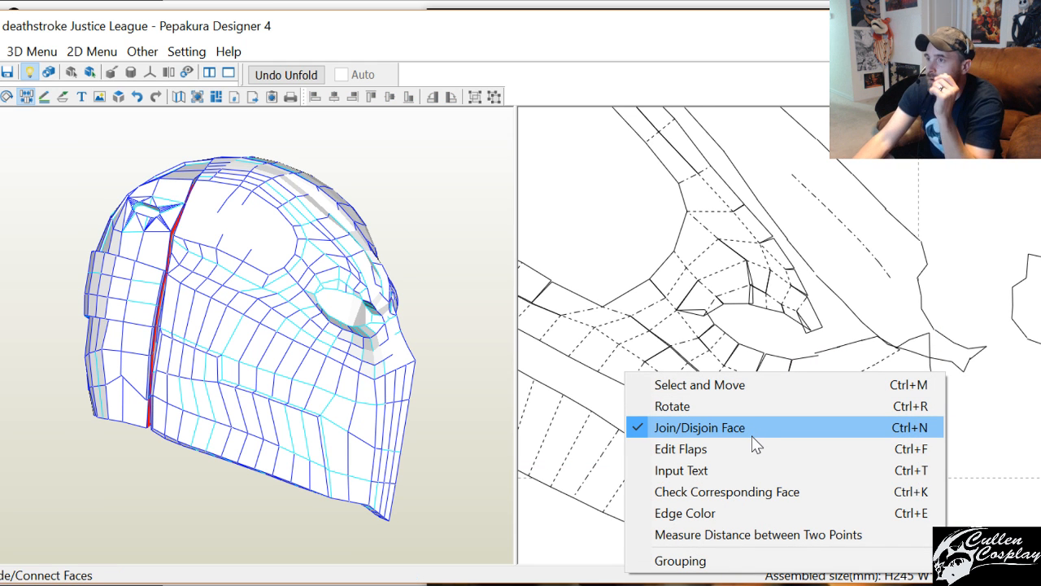
left_click(720, 513)
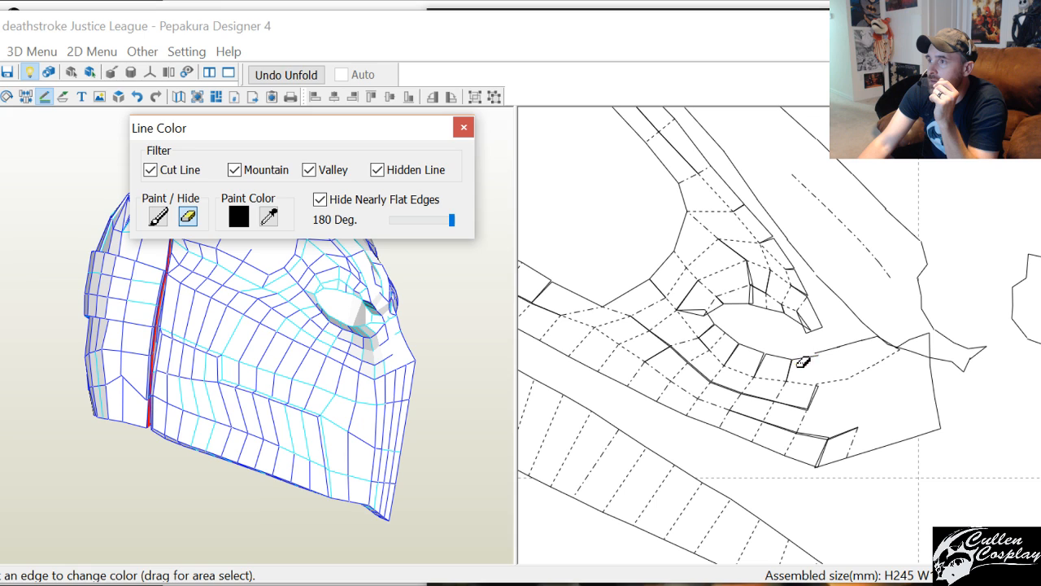
left_click(791, 368)
left_click(789, 370)
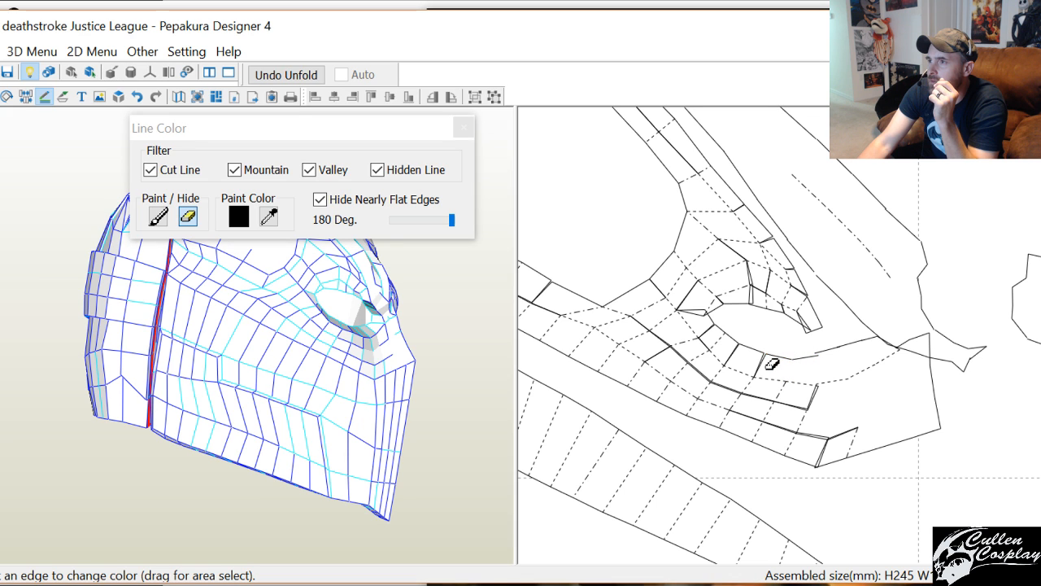
left_click(761, 364)
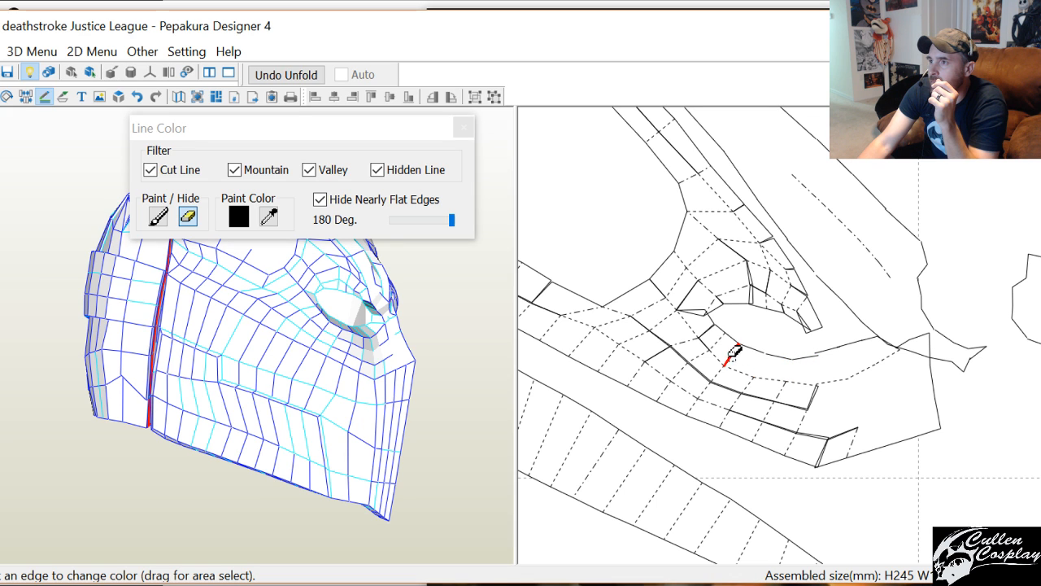
left_click(722, 339)
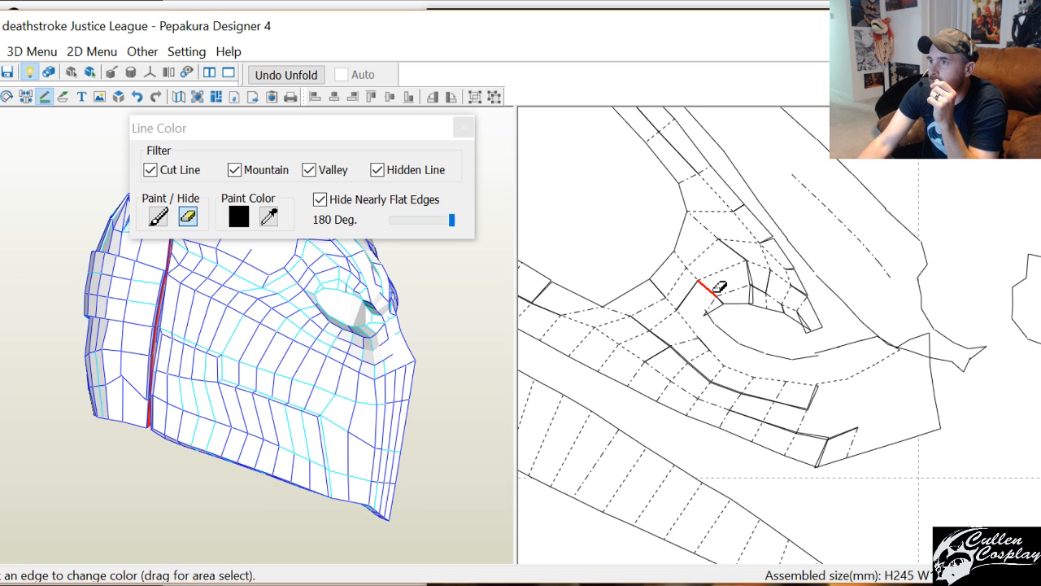
Erase the short lines along the upper edge of the eye opening up to its inner corner
left_click(729, 287)
left_click(758, 286)
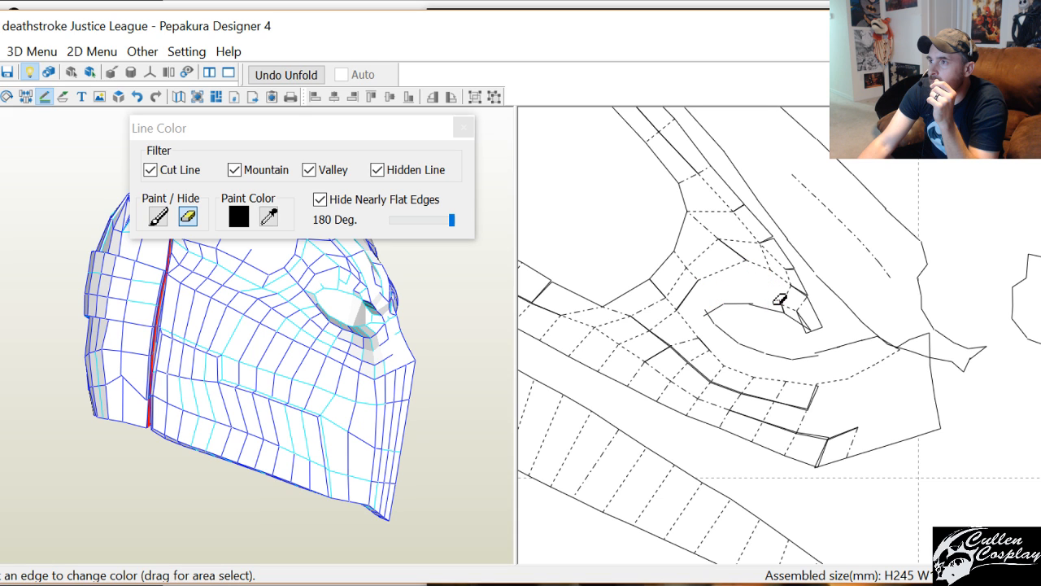
left_click(786, 297)
left_click(795, 306)
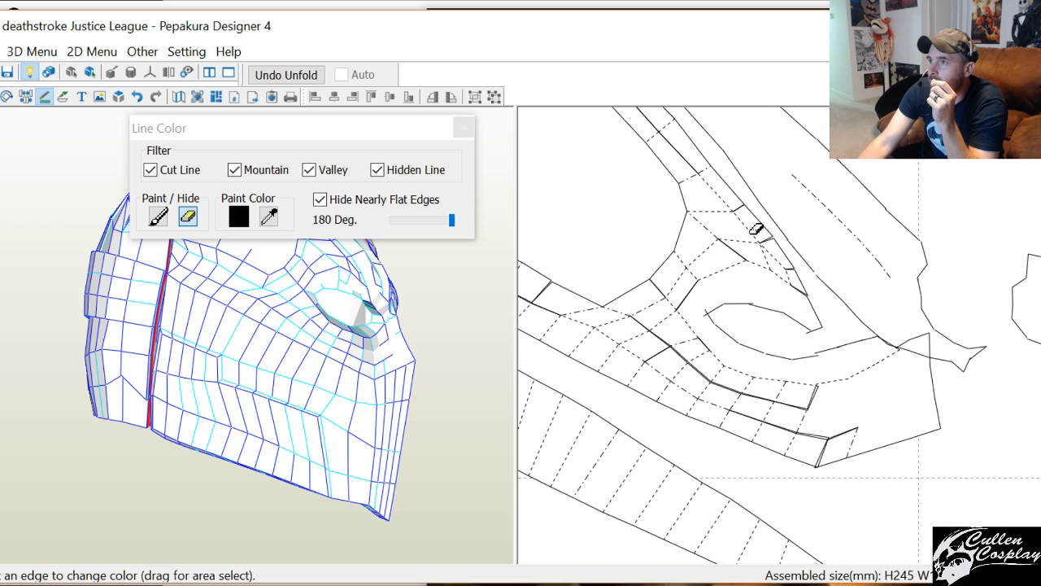
Hide the inner fold and cut lines along the long brow strip of the eye-surround piece up to its far end
left_click(756, 230)
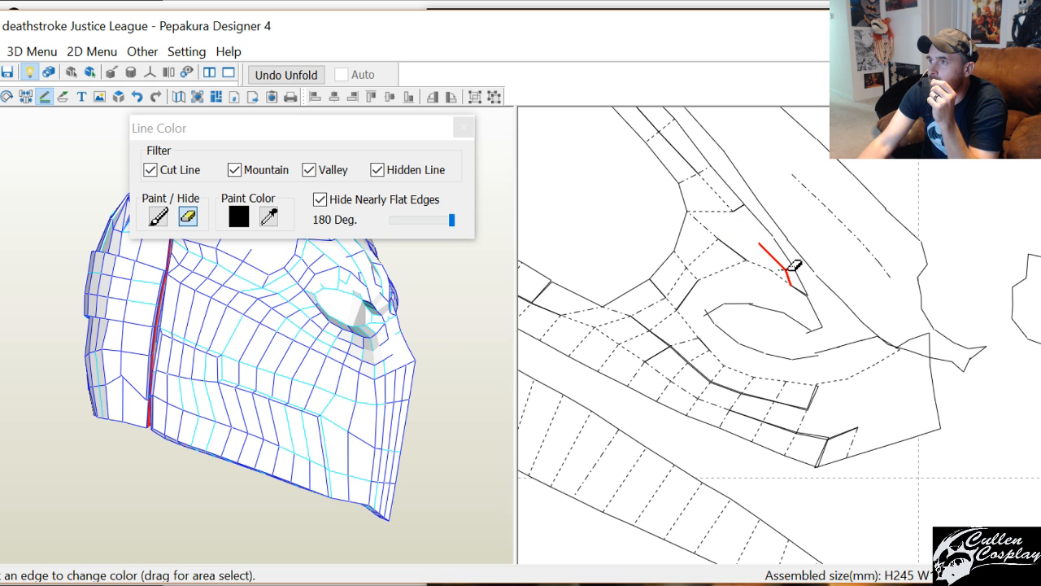
left_click_drag(789, 270, 790, 270)
middle_click_drag(770, 251, 812, 320)
left_click_drag(776, 296, 762, 272)
middle_click_drag(790, 226, 818, 370)
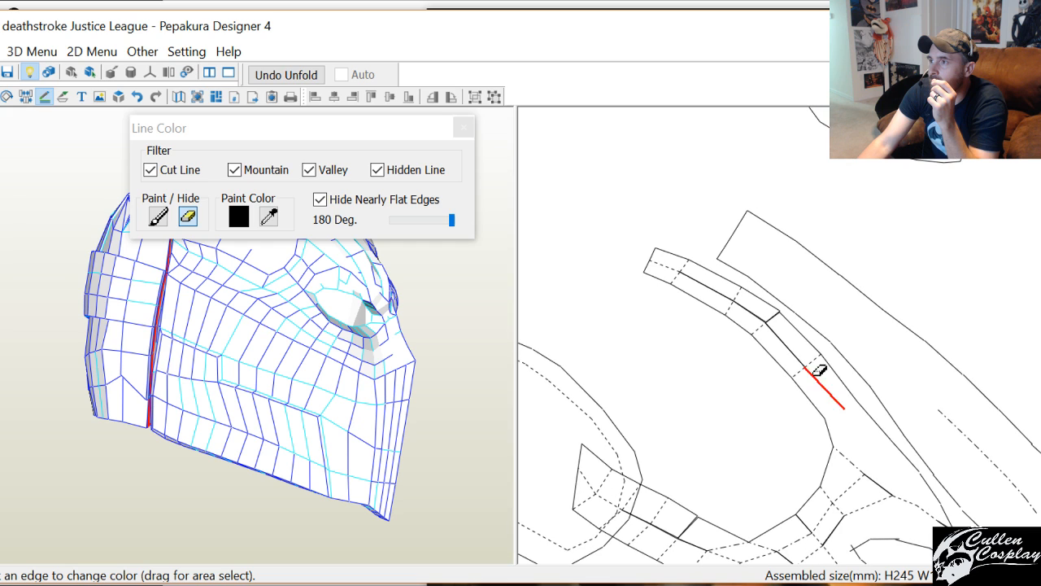
left_click_drag(818, 371, 802, 356)
left_click_drag(762, 312, 780, 319)
left_click_drag(690, 279, 671, 257)
Hide the lines between the brow strip and the eye's fold outline, and the middle lines of the lower rear strip
right_click_drag(865, 477, 790, 383)
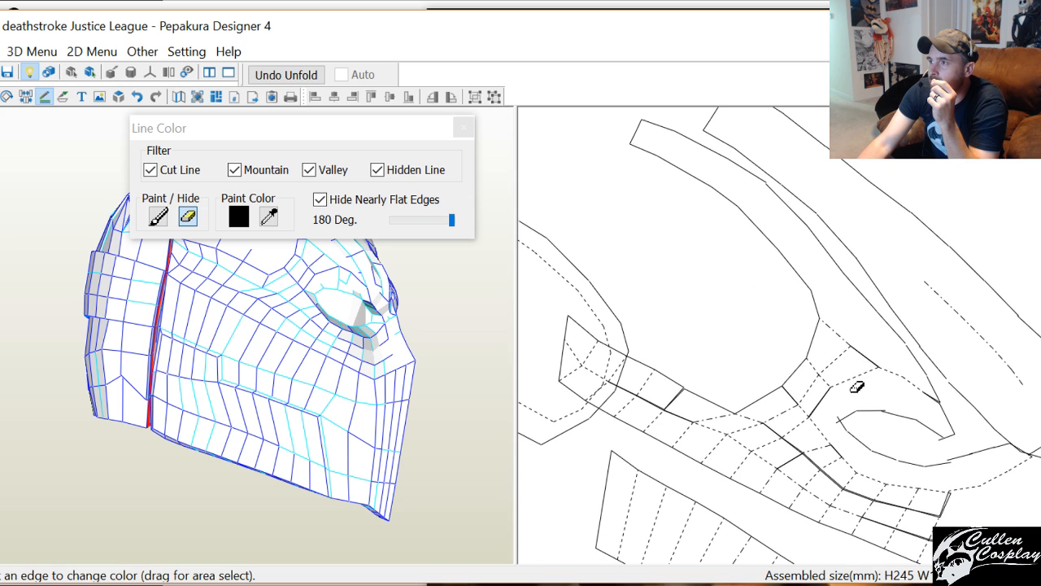
mouse_move(841, 337)
left_mouse_down()
mouse_move(866, 358)
mouse_move(816, 368)
mouse_move(790, 412)
mouse_move(759, 422)
mouse_move(740, 411)
left_mouse_up()
left_click_drag(758, 470, 722, 424)
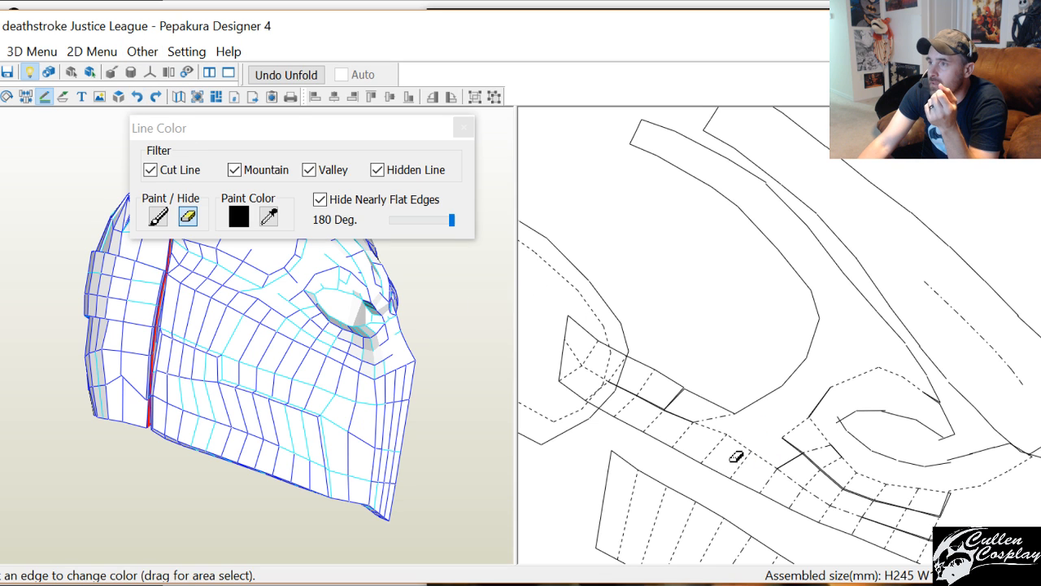
mouse_move(753, 444)
left_mouse_down()
mouse_move(728, 425)
mouse_move(687, 421)
mouse_move(624, 379)
left_mouse_up()
Move the eye-surround piece clear of the rounded side piece that its rear end overlaps
right_click(650, 408)
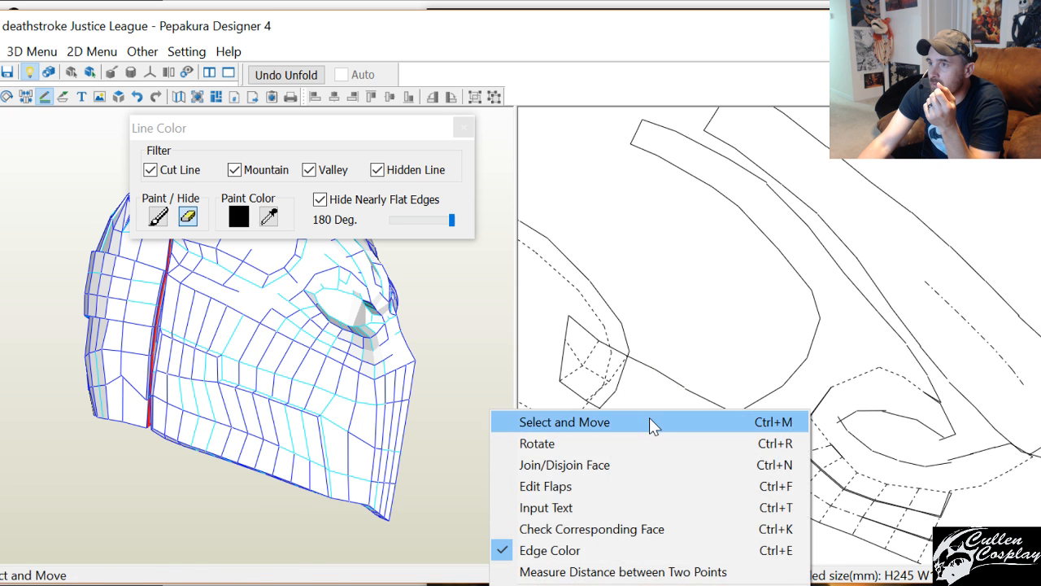
left_click(650, 419)
mouse_move(687, 410)
left_mouse_down()
mouse_move(726, 393)
mouse_move(744, 416)
mouse_move(735, 421)
left_mouse_up()
Erase the remaining fold lines at the rear end of the eye-surround piece with Edge Color
right_click(736, 422)
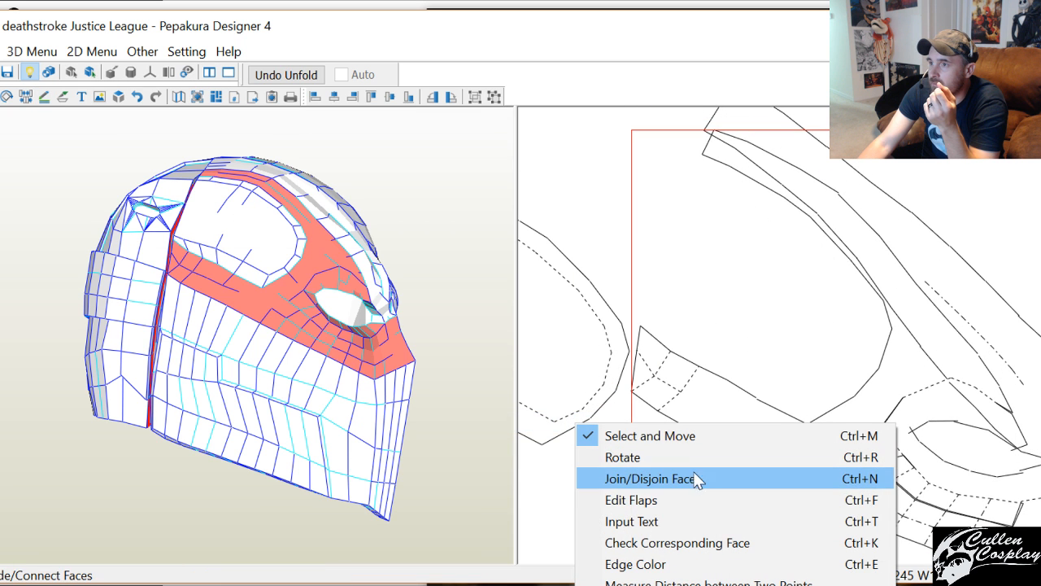
left_click(680, 563)
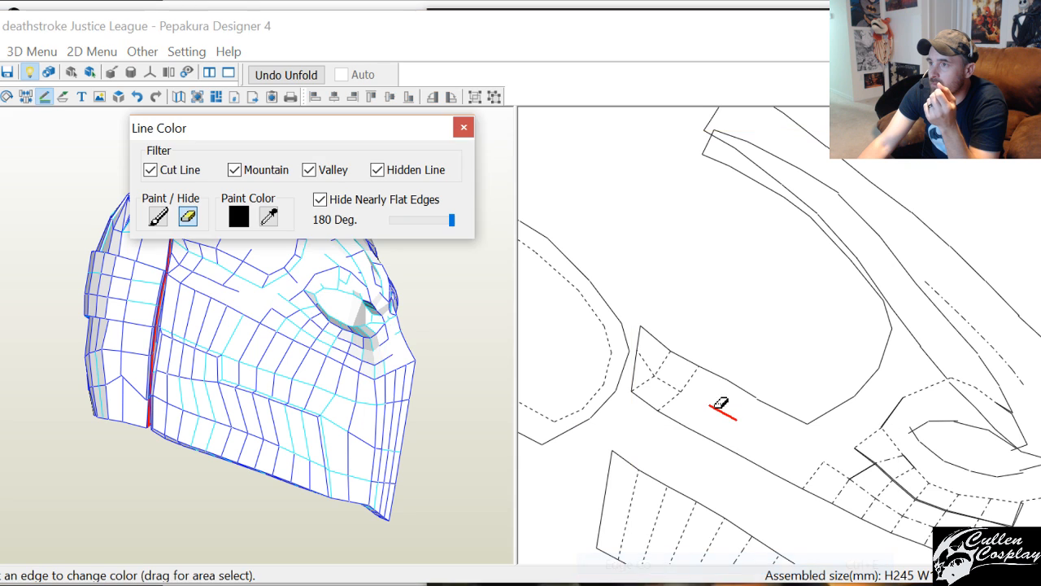
left_click(681, 387)
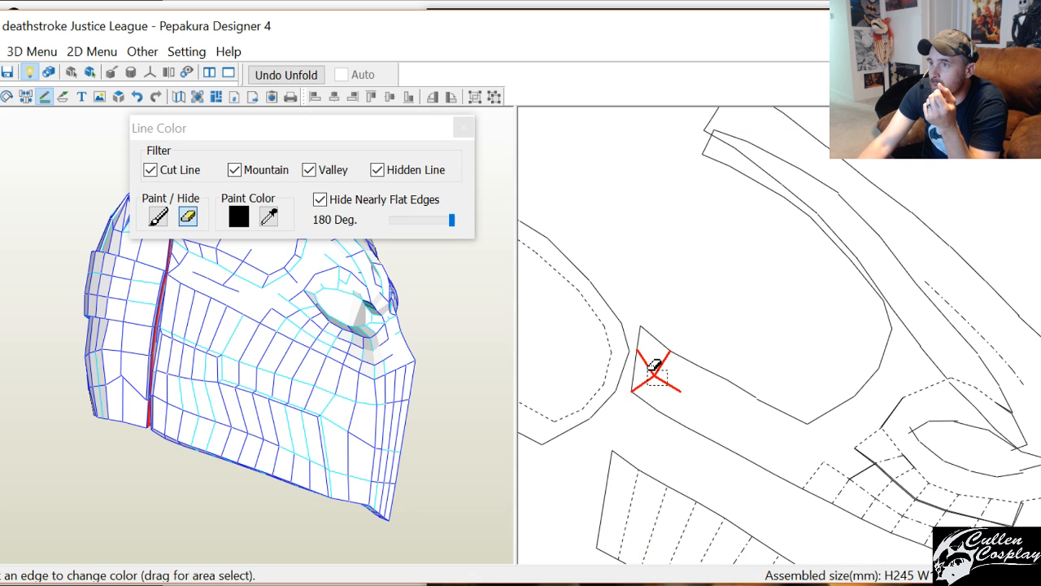
left_click(653, 372)
Hide the remaining inner lines of the lower strip beneath the eye, keeping the fold outline around the eye opening
mouse_move(712, 413)
middle_mouse_down()
mouse_move(708, 394)
mouse_move(637, 355)
middle_mouse_up()
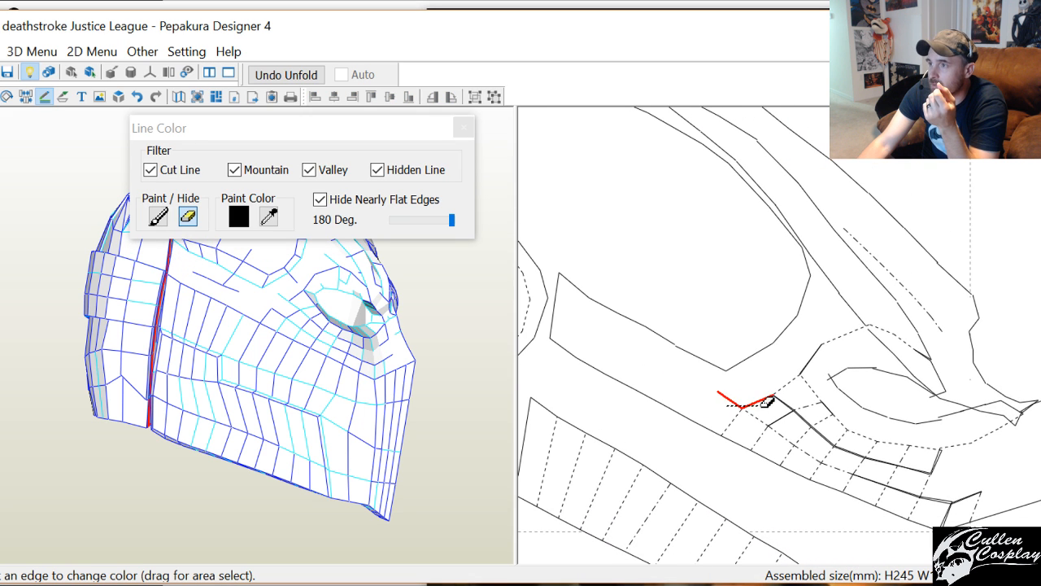
left_click(785, 418)
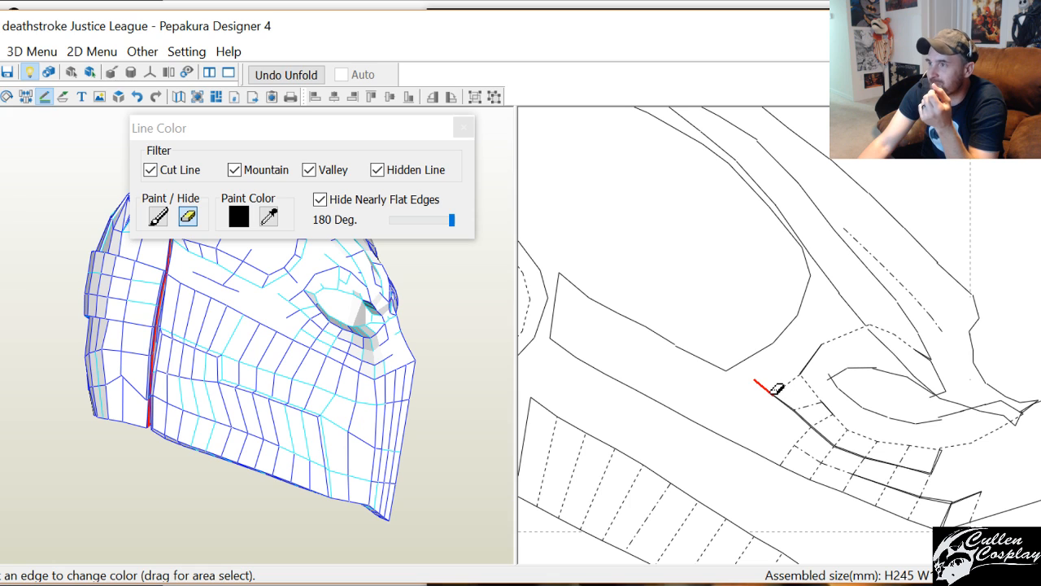
left_click_drag(779, 411, 942, 493)
left_click_drag(943, 486, 987, 497)
scroll(936, 479, "down", 3)
Move the ribbed cheek strip slightly away from the eye-surround piece with Select and Move
right_click(903, 462)
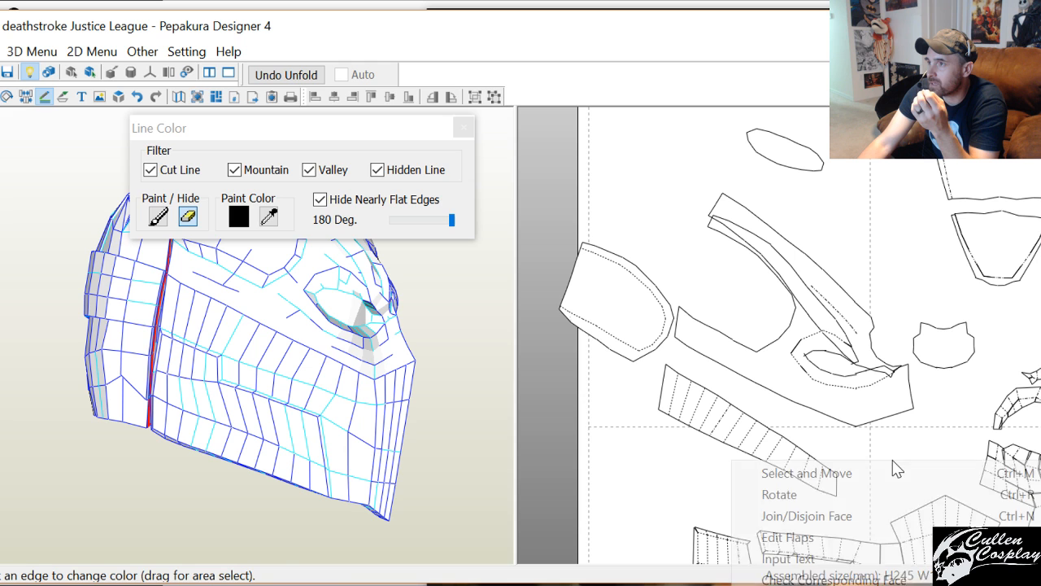
left_click(883, 473)
left_click_drag(846, 430, 771, 410)
scroll(857, 486, "down", 3)
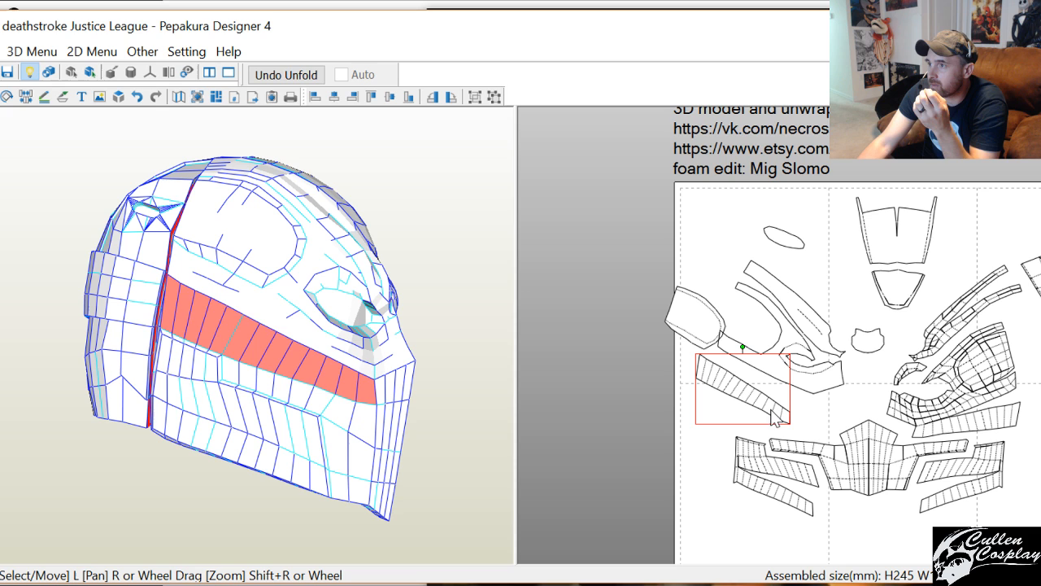
Join the wide centre mask piece to the lower edge of the ribbed cheek strip with Join/Disjoin Face
left_click(828, 449)
right_click(802, 434)
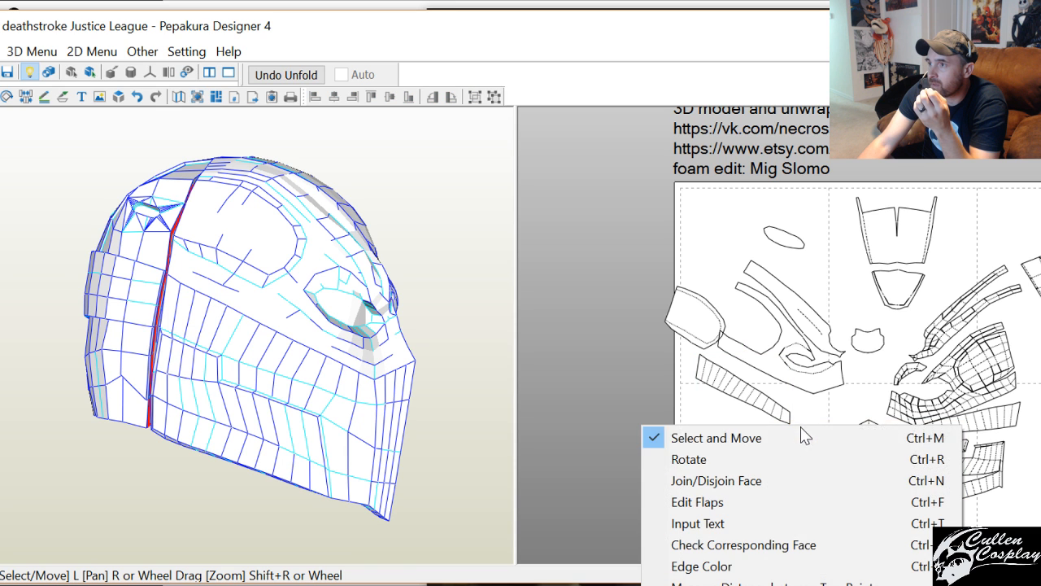
left_click(781, 481)
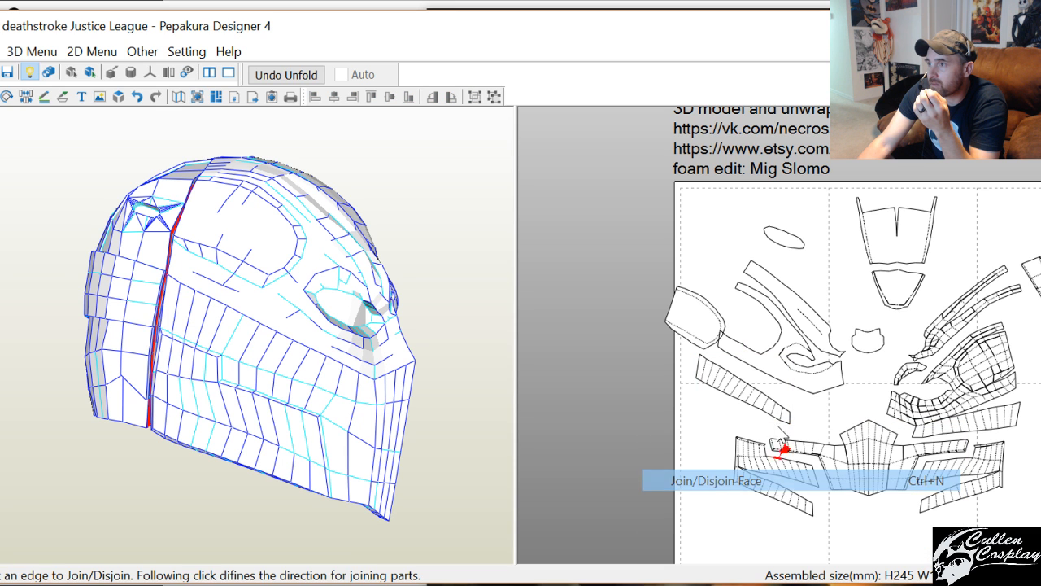
left_click(734, 400)
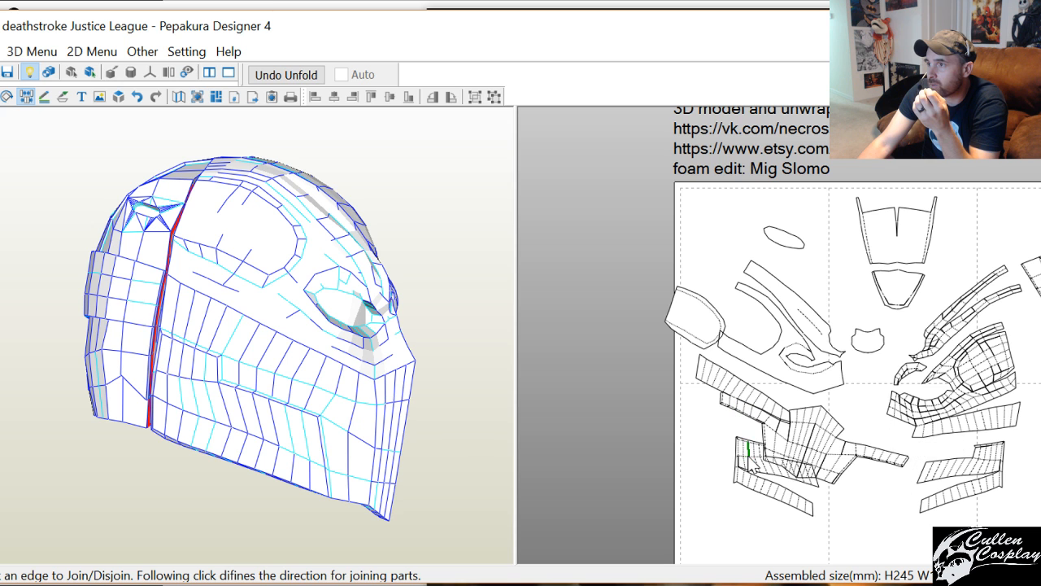
scroll(768, 440, "up", 5)
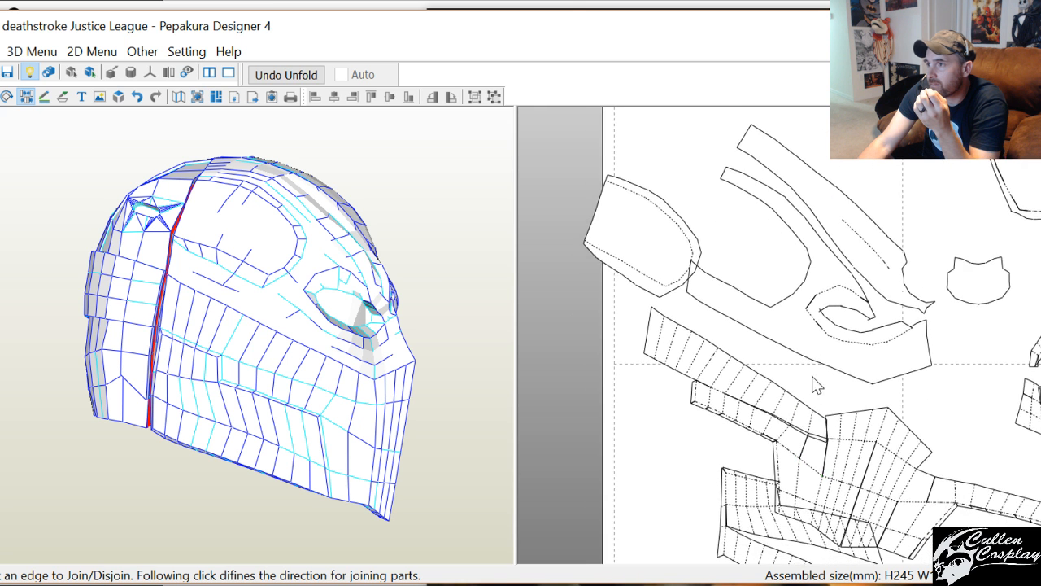
Locate the ribbed strip's faces on the helmet model and join the face nearest the centre mask piece with Join/Disjoin Face
left_click(823, 426)
right_click(797, 433)
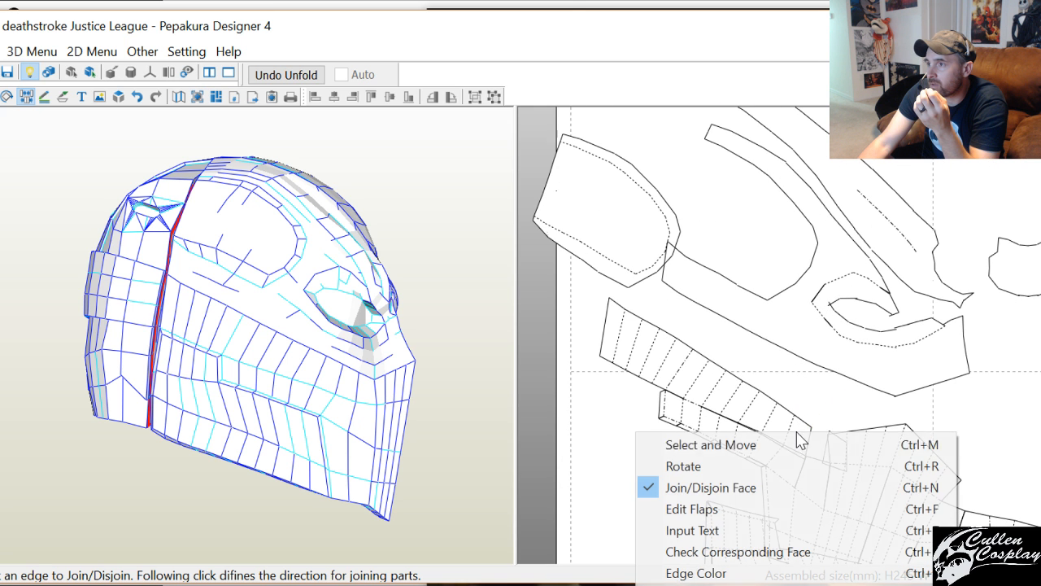
left_click(755, 445)
left_click_drag(353, 425, 374, 424)
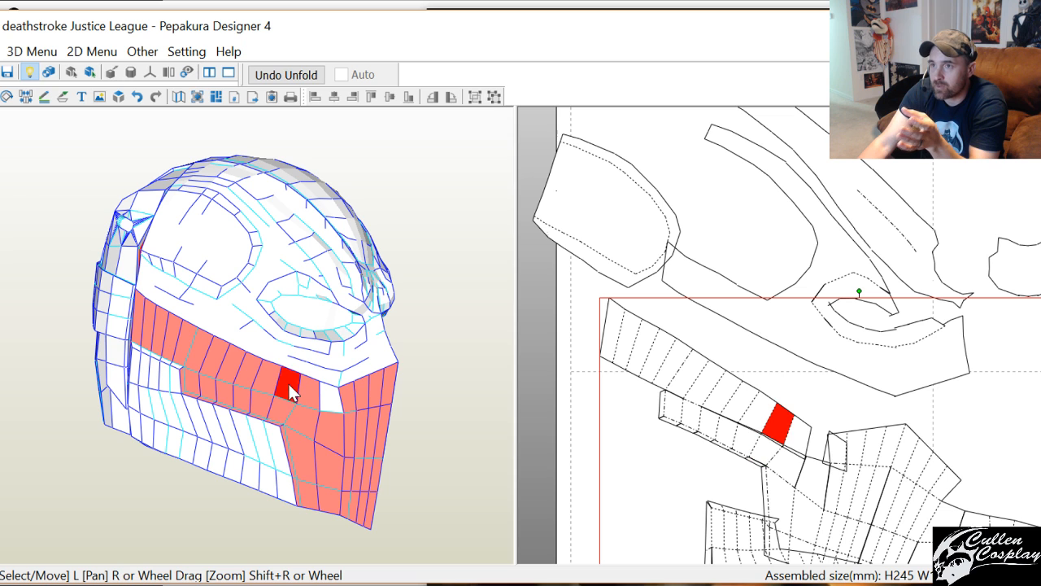
right_click(817, 402)
left_click(779, 458)
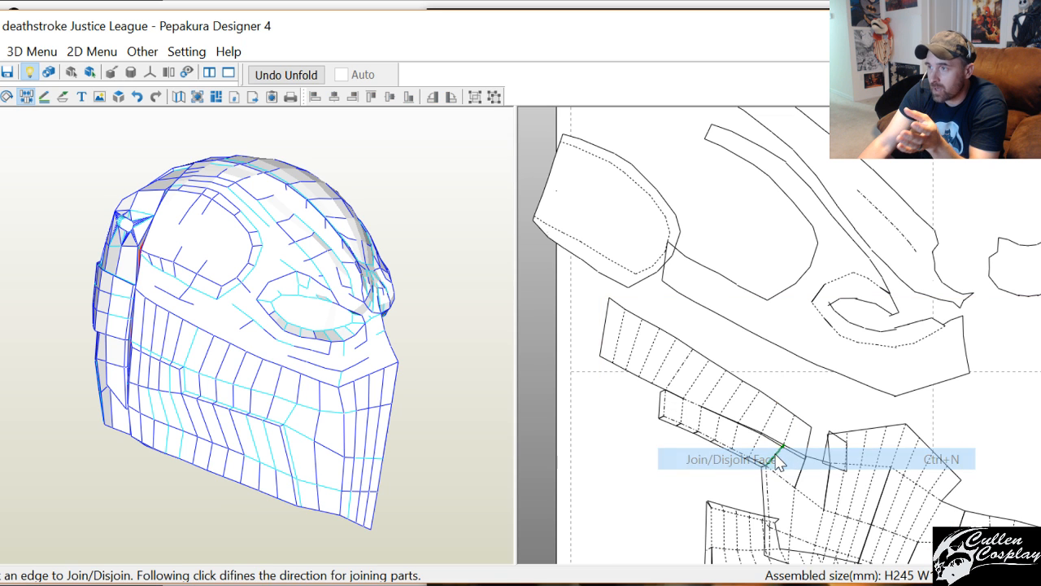
left_click(816, 462)
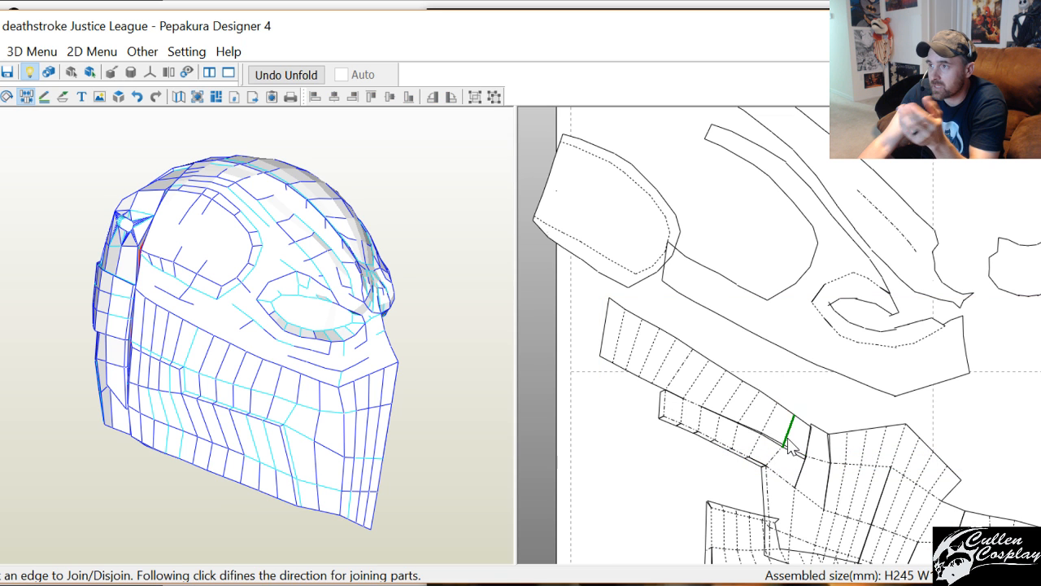
Transfer the next faces of the upper ribbed cheek strip one by one to the strip joined to the mask
left_click(789, 449)
left_click(787, 452)
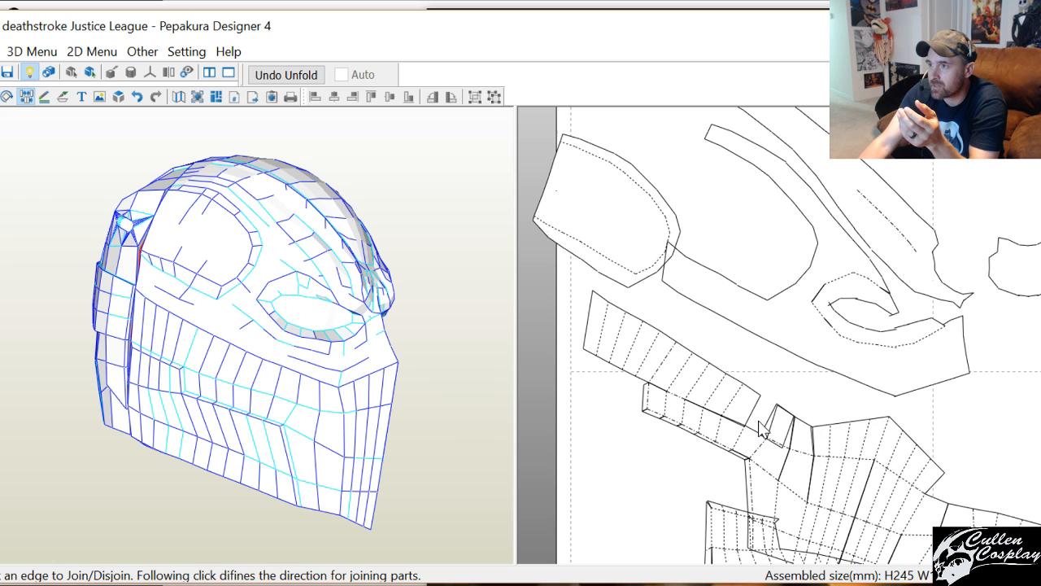
left_click(735, 413)
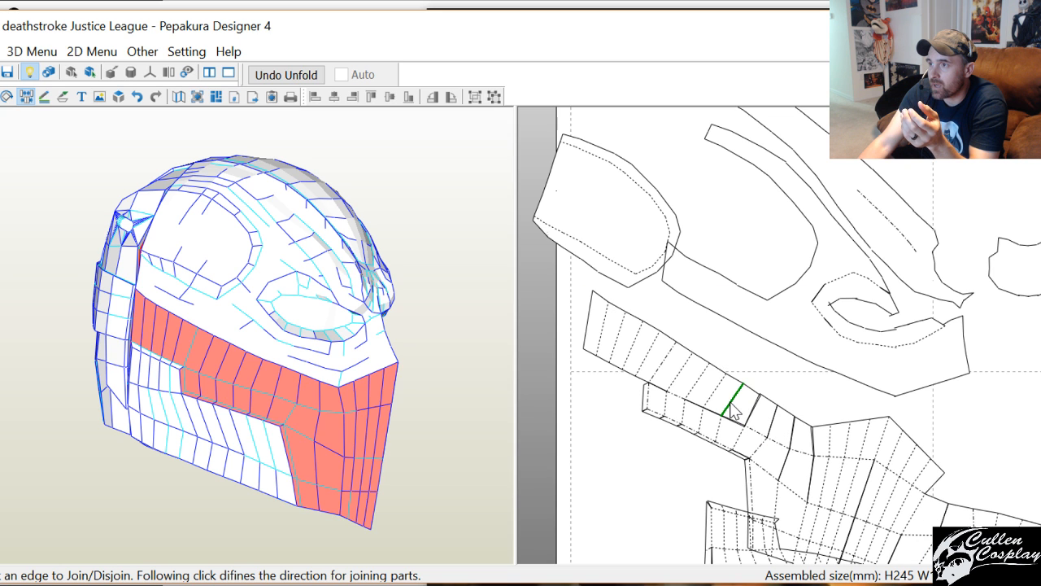
left_click(733, 418)
left_click(727, 420)
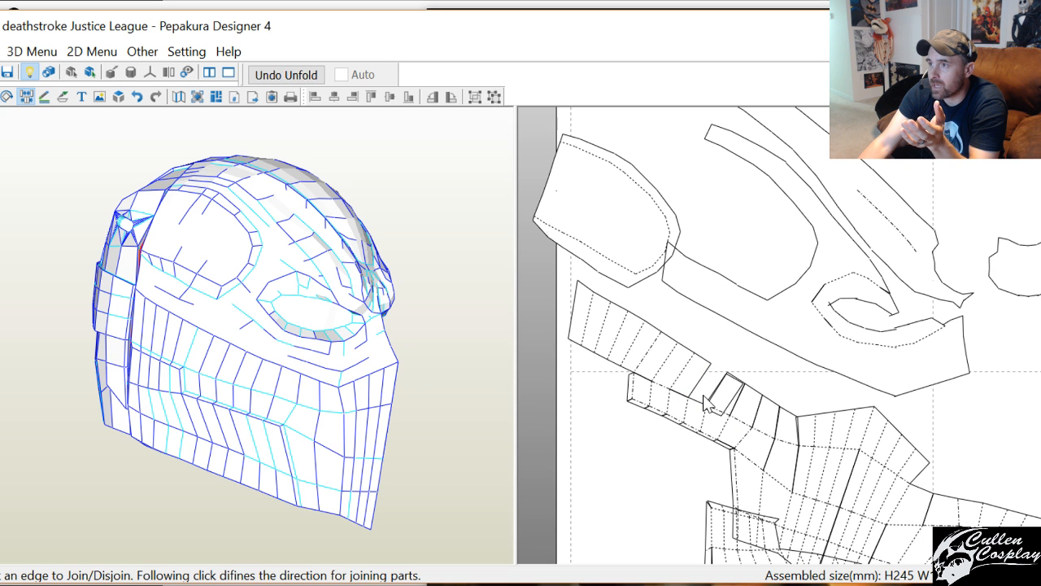
left_click(700, 406)
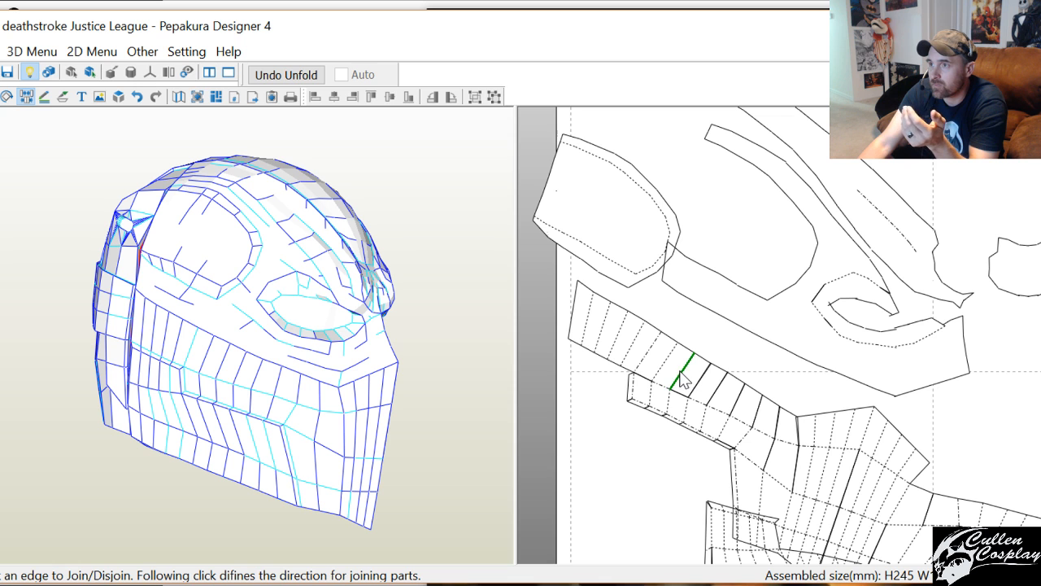
left_click(682, 379)
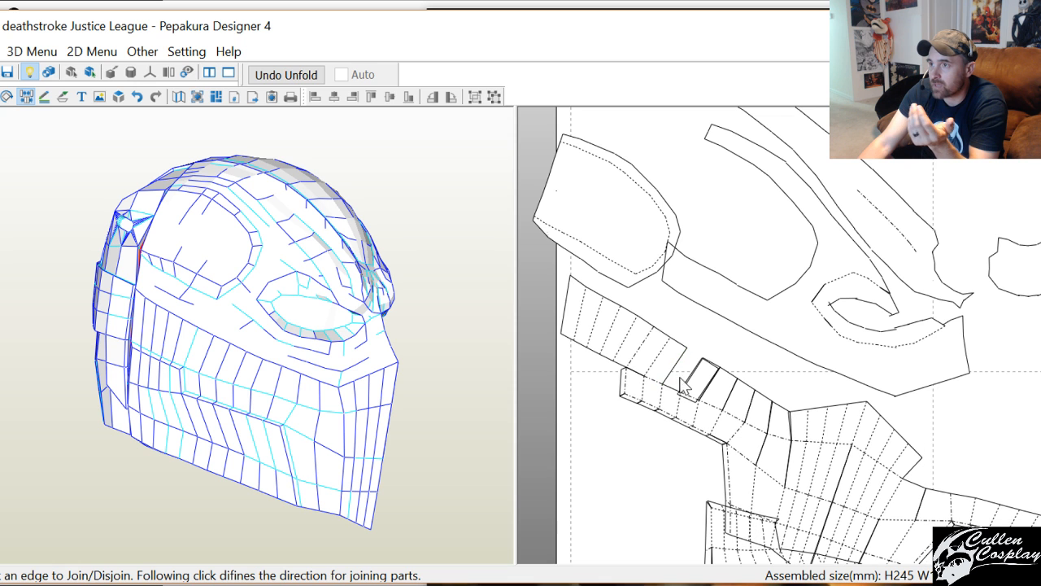
Join the opposite upper ribbed cheek strip to the other side of the mask piece and move the overlapping ribbed piece clear of it
left_click(805, 448)
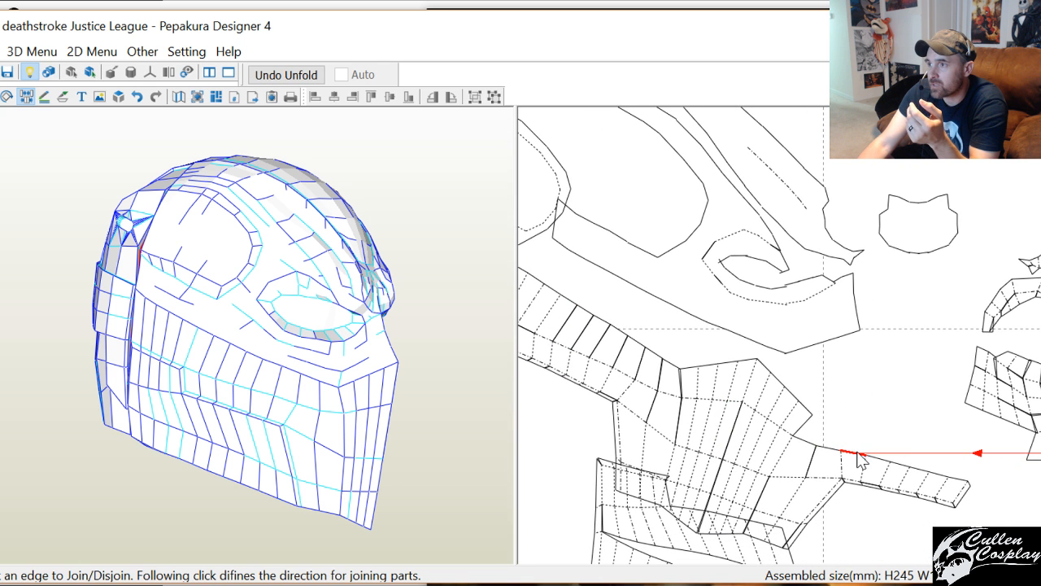
left_click(860, 460)
right_click(825, 426)
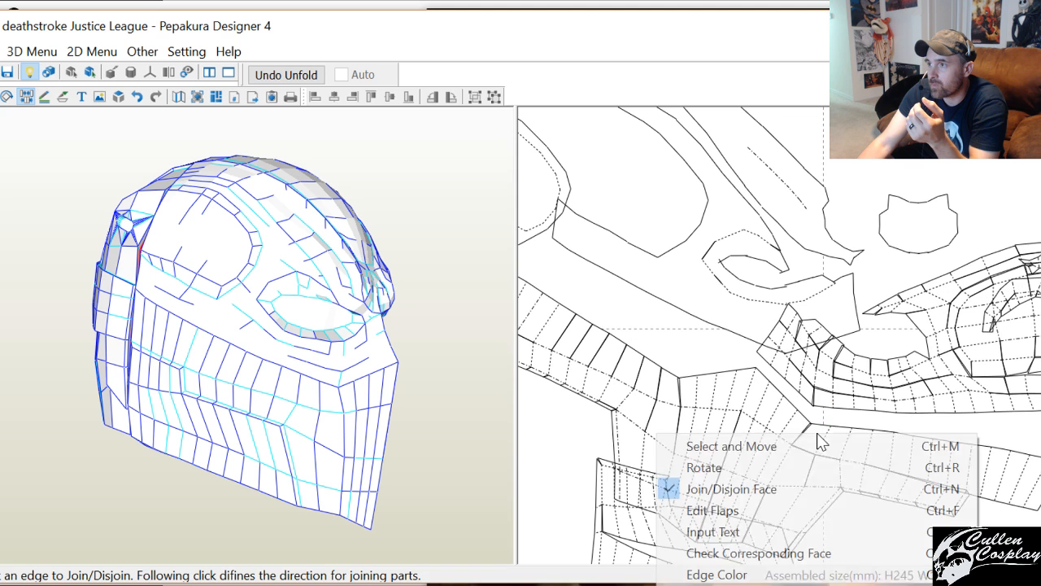
left_click(817, 443)
scroll(817, 436, "down", 3)
left_click_drag(873, 383, 1040, 244)
Join the first faces of the opposite ribbed cheek strip beside the centre mask with Join/Disjoin Face
right_click(817, 399)
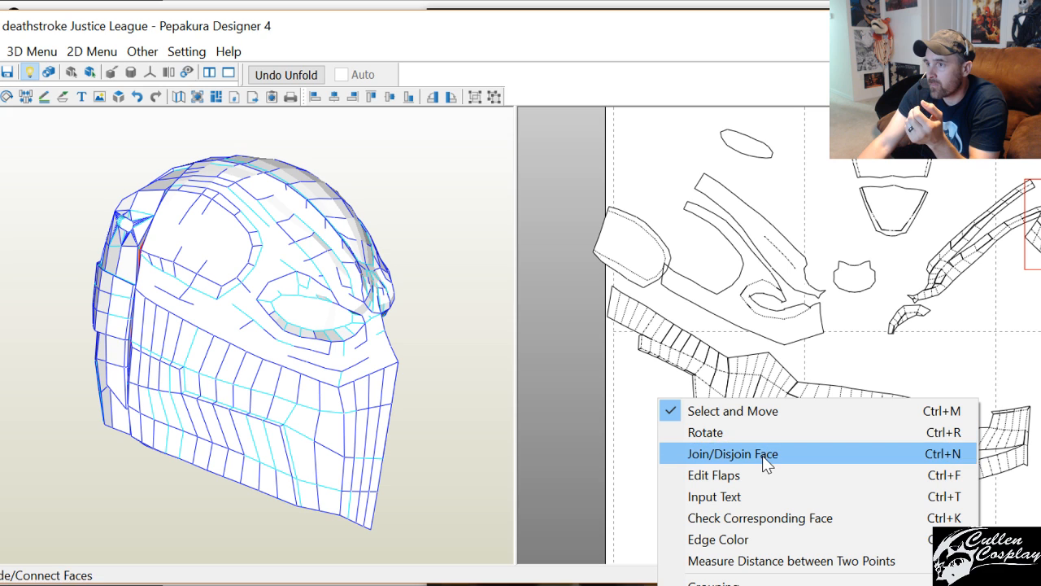
left_click(765, 461)
left_click(803, 397)
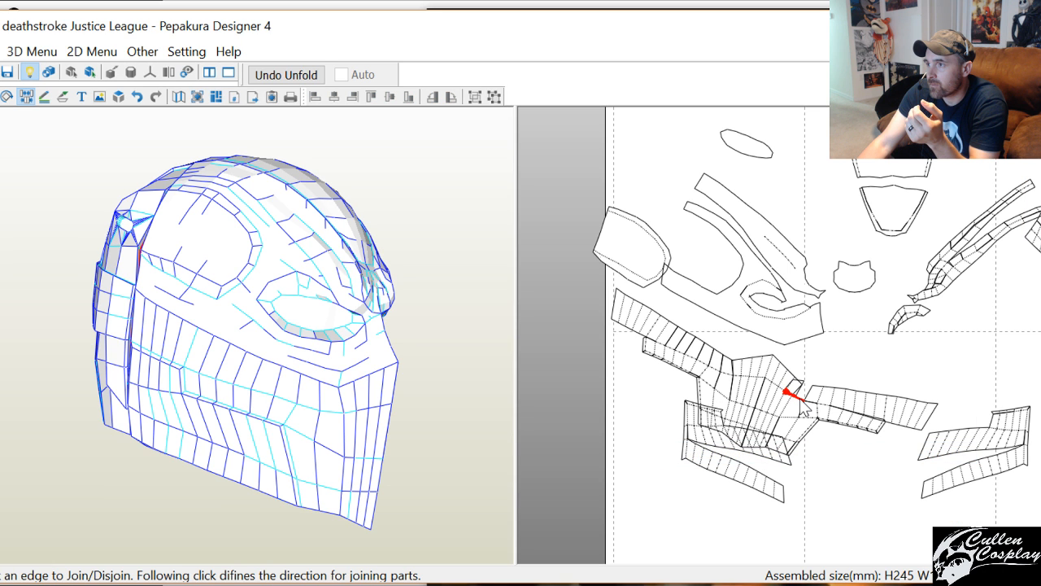
left_click(805, 411)
left_click(820, 399)
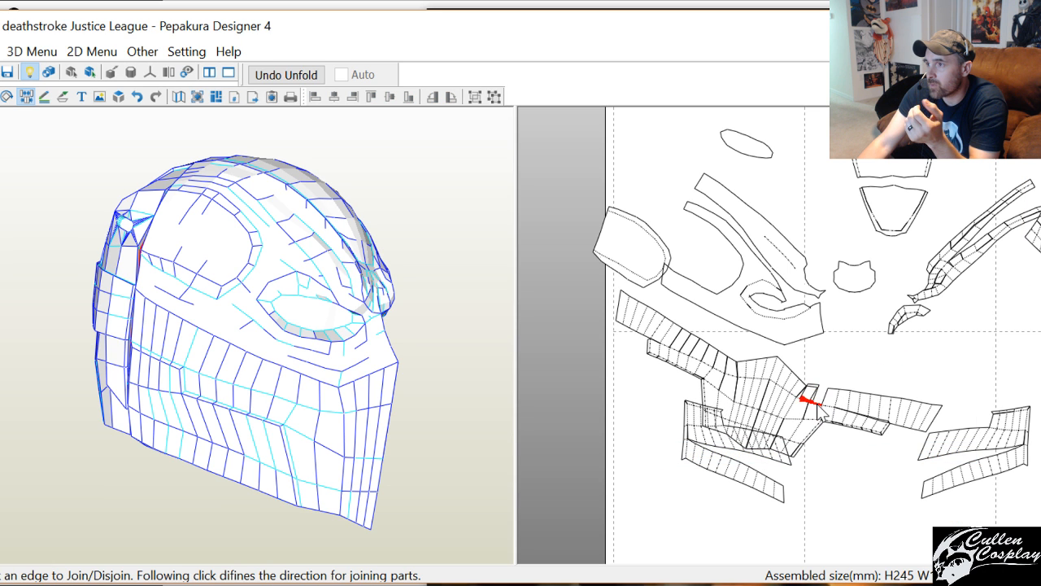
Join the following faces of the opposite ribbed strip one by one along the lower strip, out towards its far end
scroll(862, 435, "up", 5)
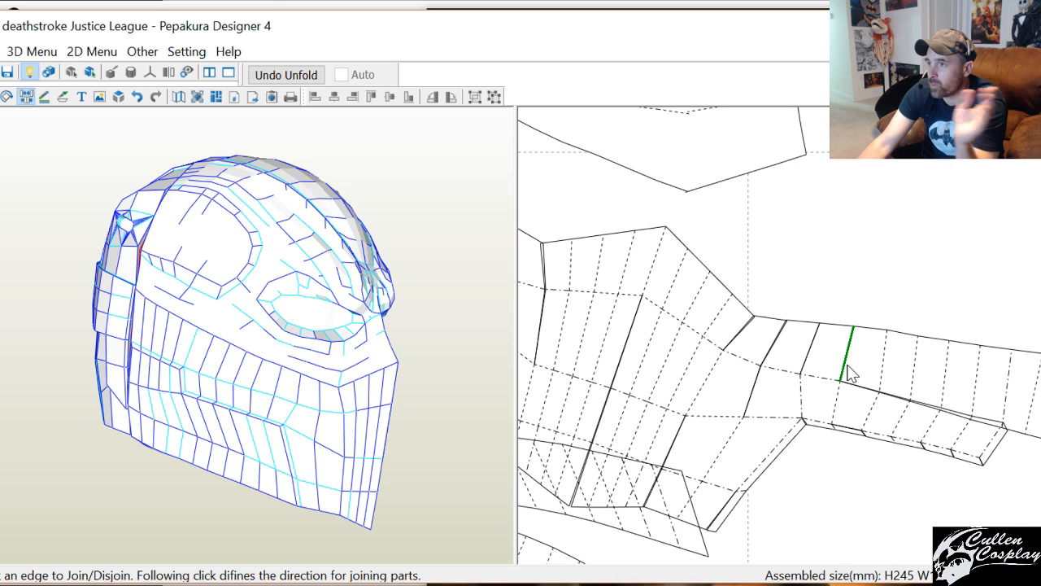
left_click(854, 374)
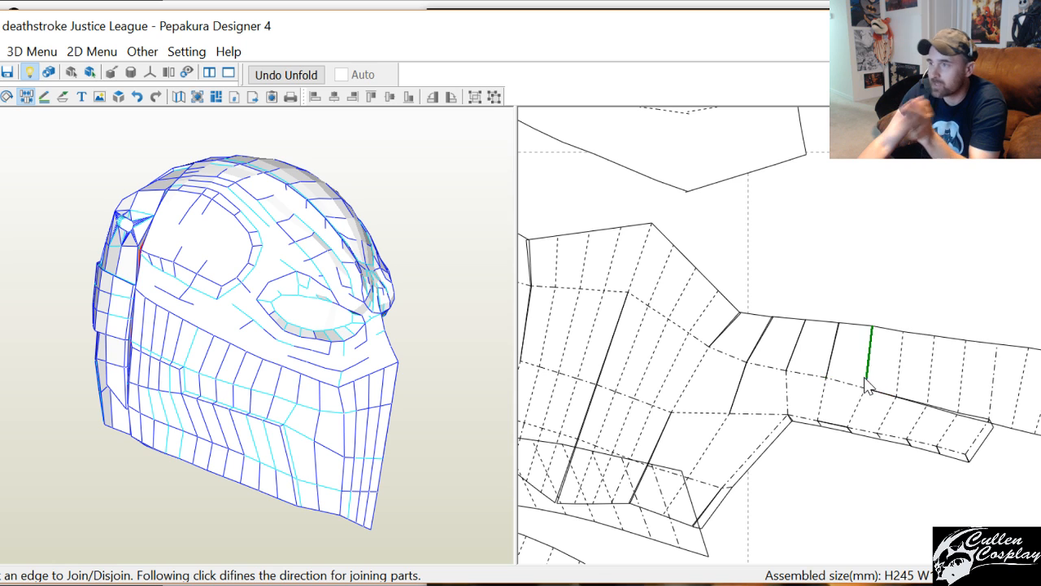
left_click(864, 376)
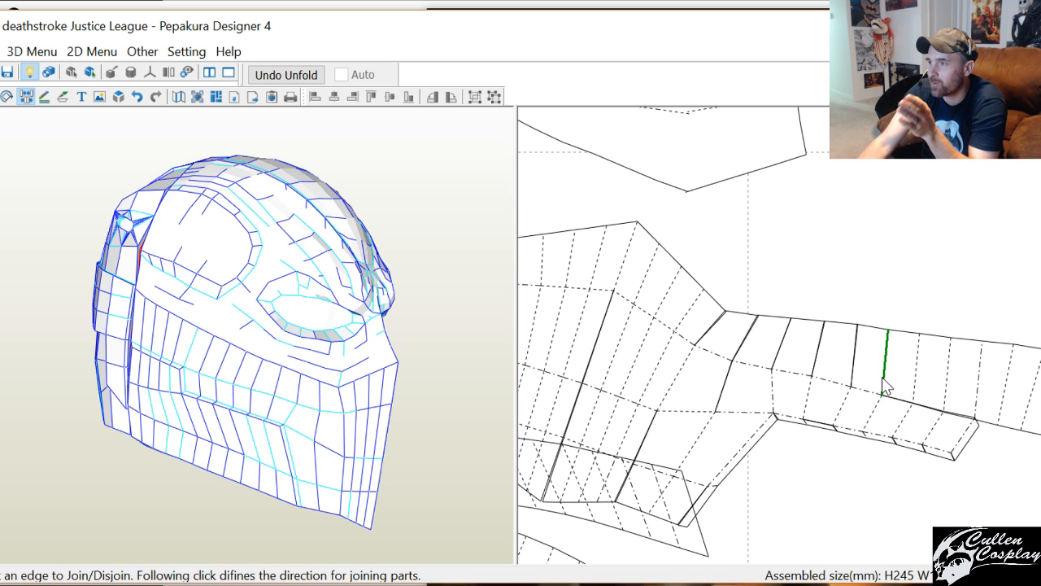
left_click(883, 376)
left_click(893, 404)
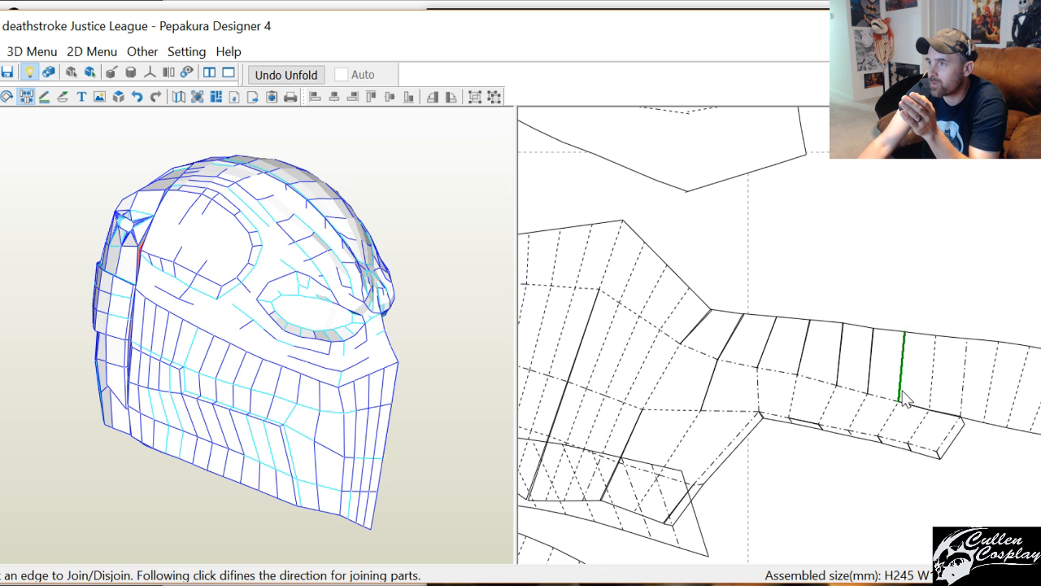
left_click(902, 392)
left_click(903, 413)
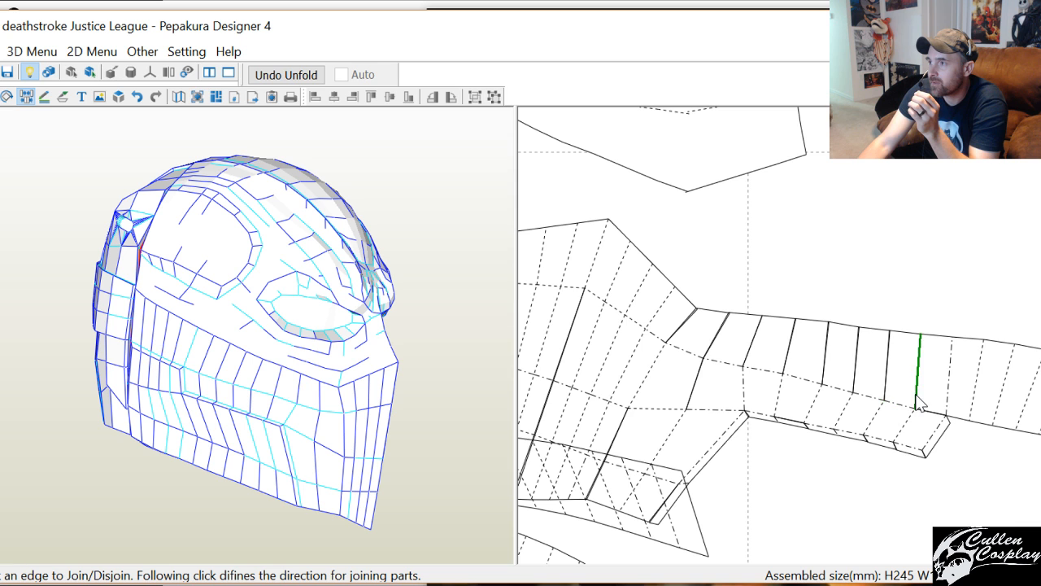
left_click(918, 401)
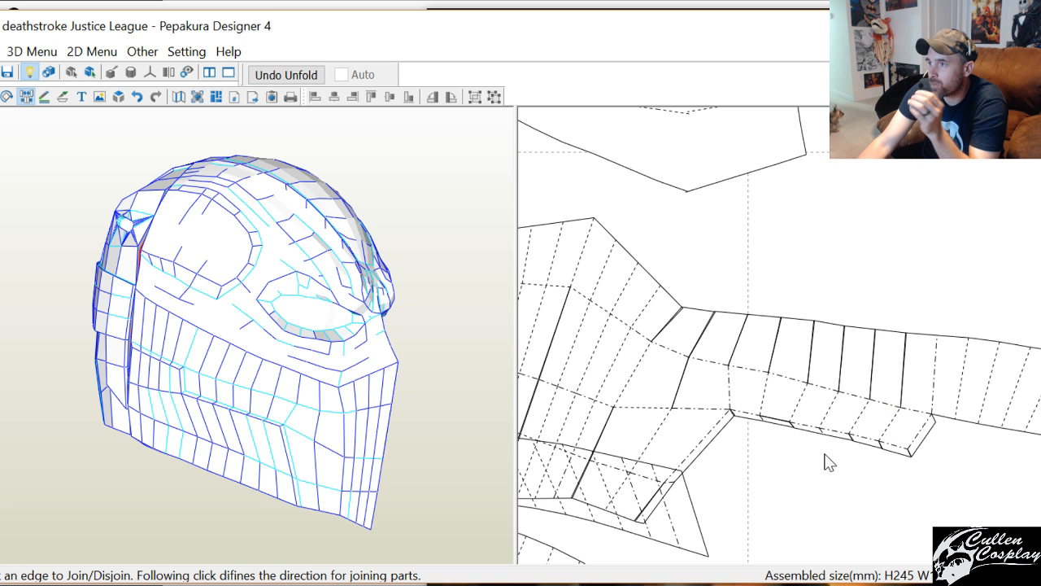
Move the combined mask and cheek piece down into the empty page area, clear of the lower cheek pieces
scroll(825, 460, "down", 5)
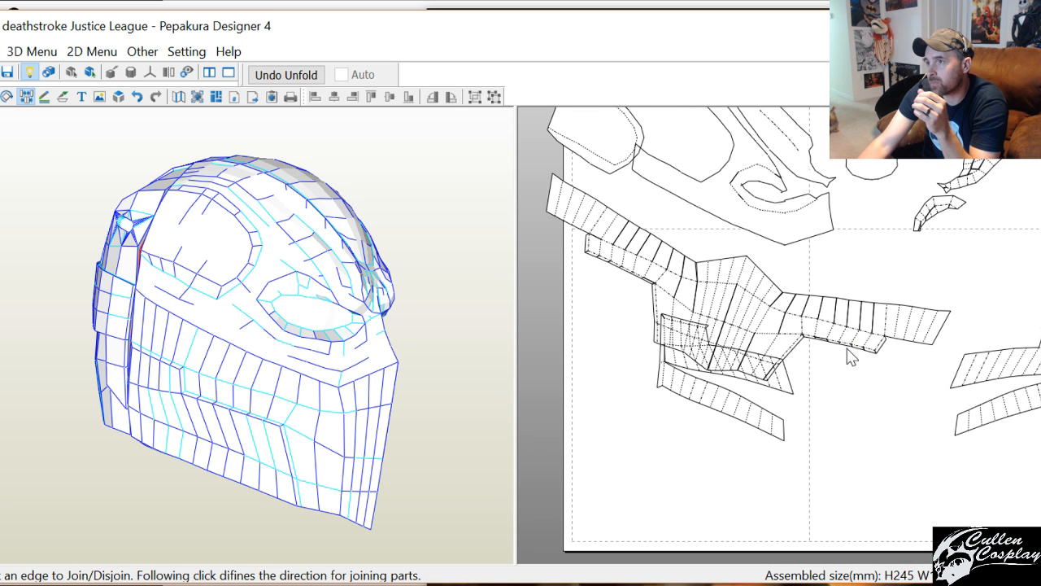
right_click(763, 301)
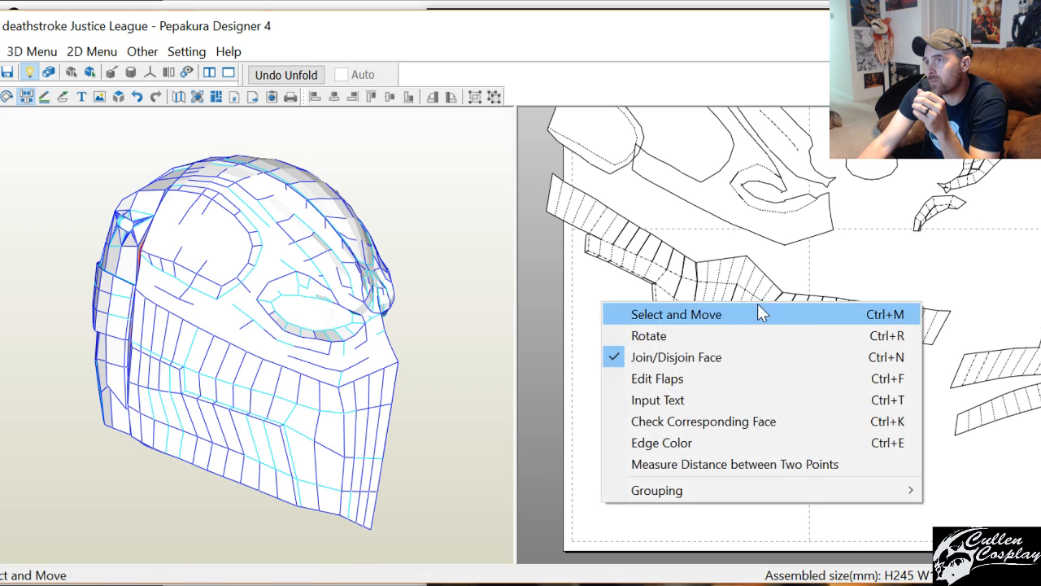
left_click(760, 313)
left_click_drag(767, 347, 875, 345)
Examine where the narrow border face at the mask's lower cheek edge sits on the helmet model
scroll(876, 351, "up", 3)
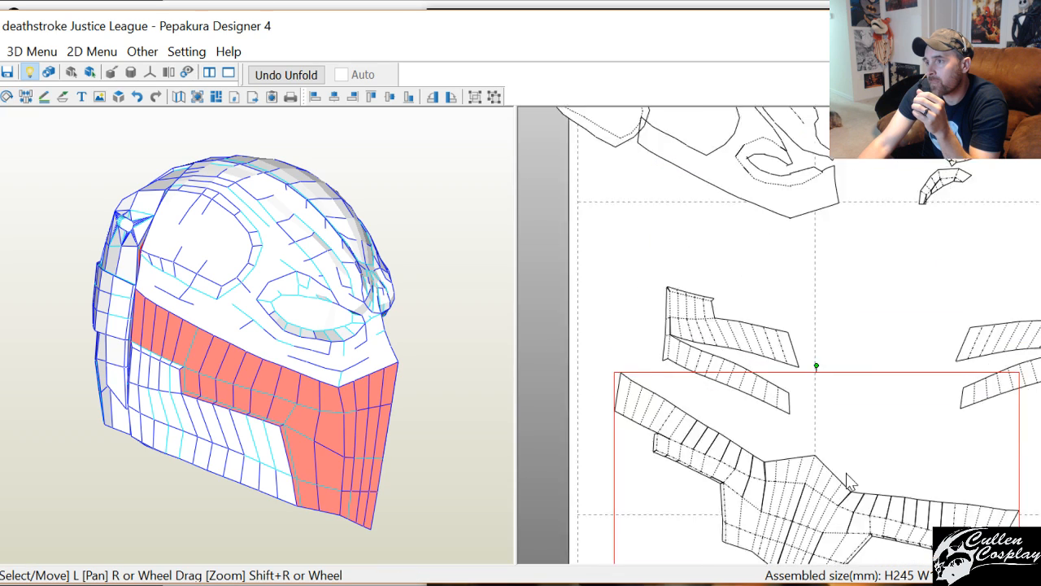
scroll(820, 414, "up", 2)
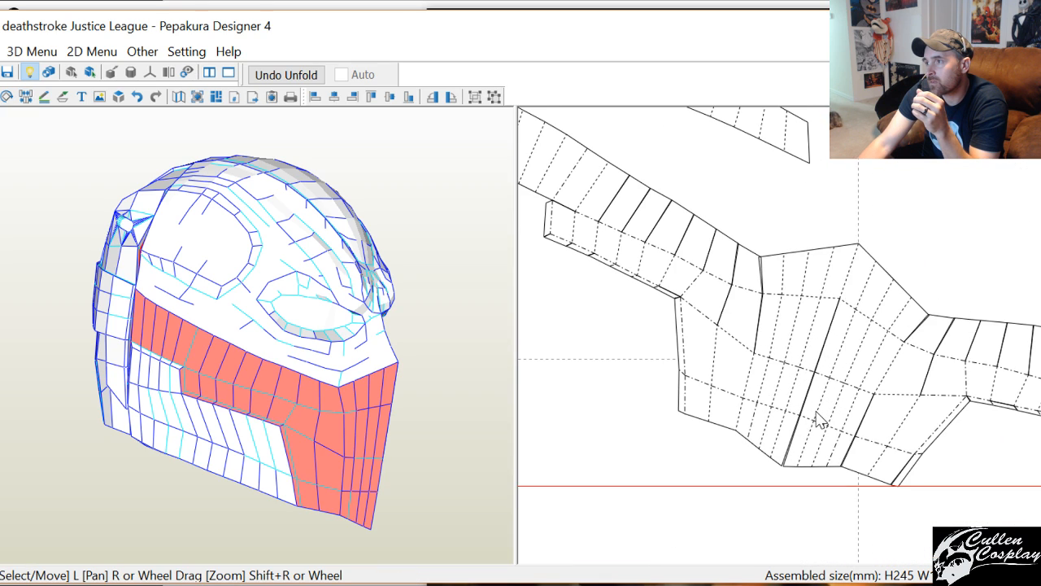
right_click_drag(818, 419, 864, 443)
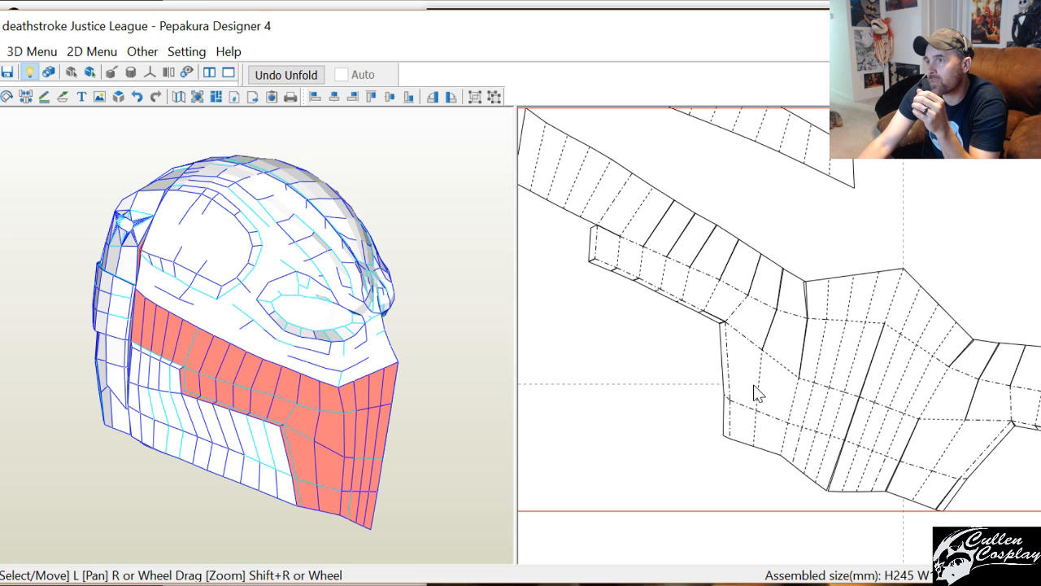
left_click(725, 374)
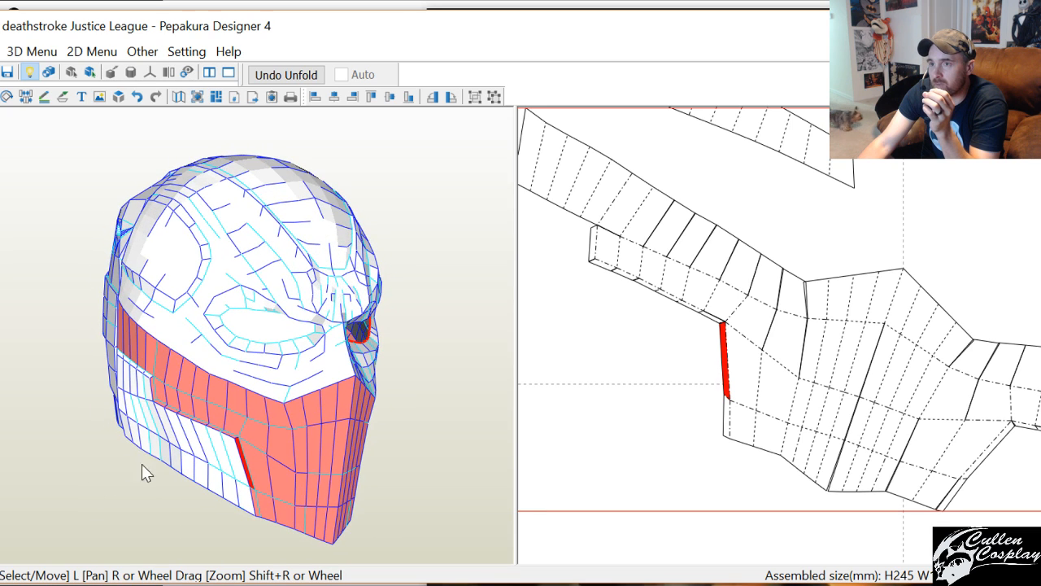
left_click_drag(183, 480, 197, 460)
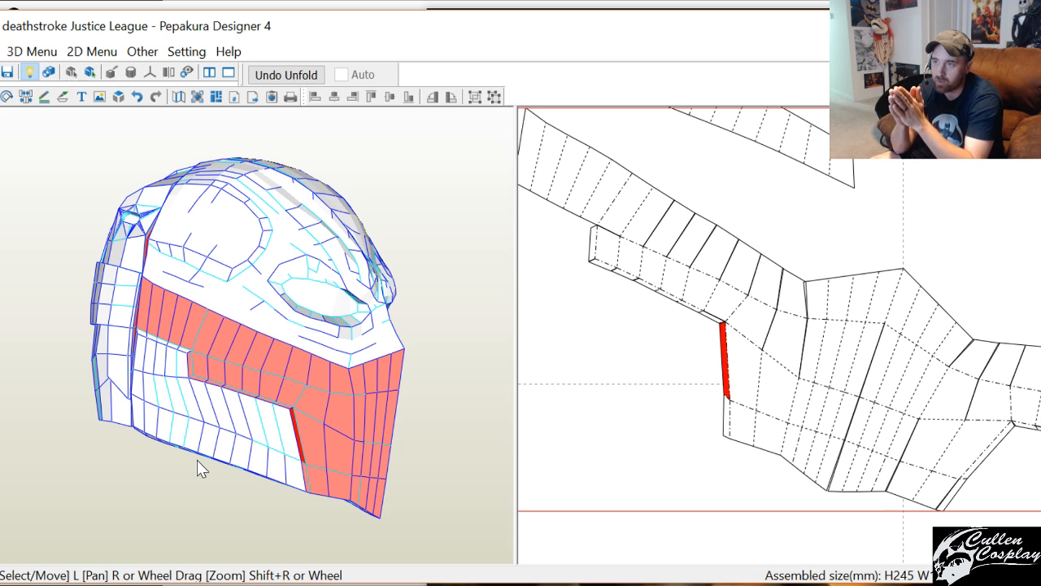
left_click_drag(301, 423, 187, 547)
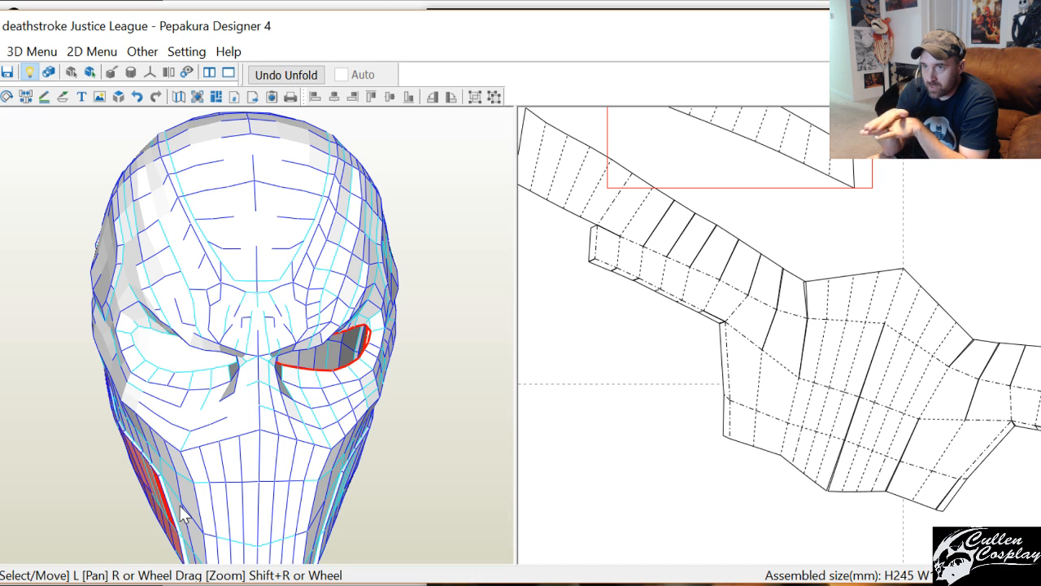
left_click_drag(139, 516, 189, 499)
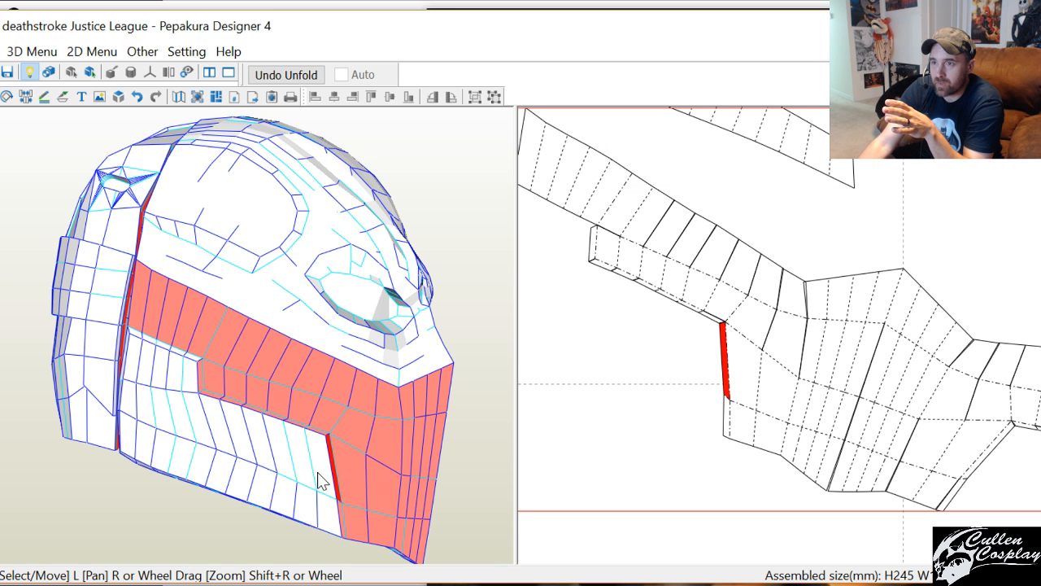
Detach the narrow border strips from the mask's side edge and the lower edge and end of its ribbed cheek section with Join/Disjoin Face
right_click(708, 341)
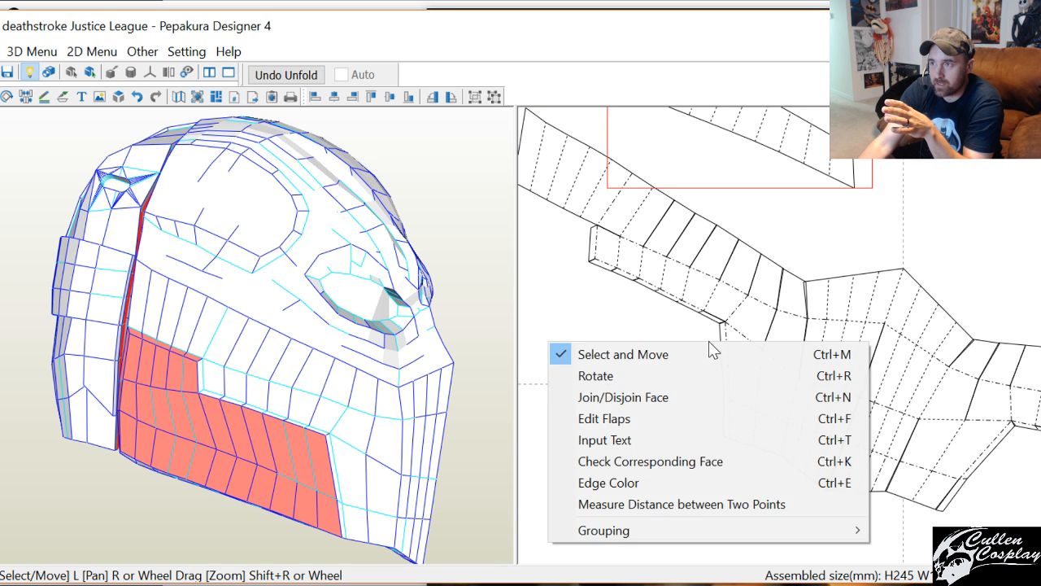
left_click(667, 399)
left_click(728, 383)
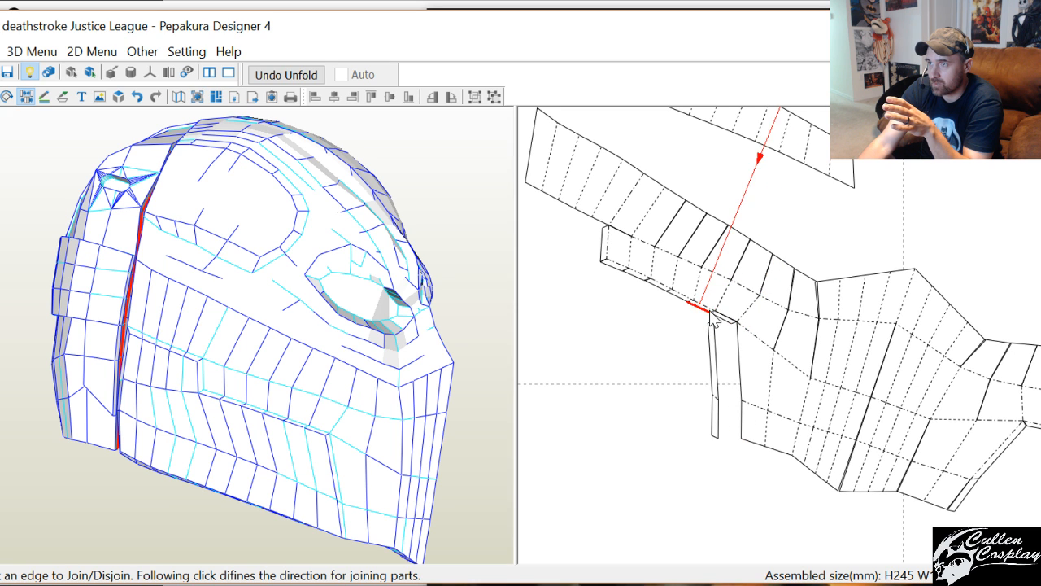
left_click(665, 295)
left_click(645, 262)
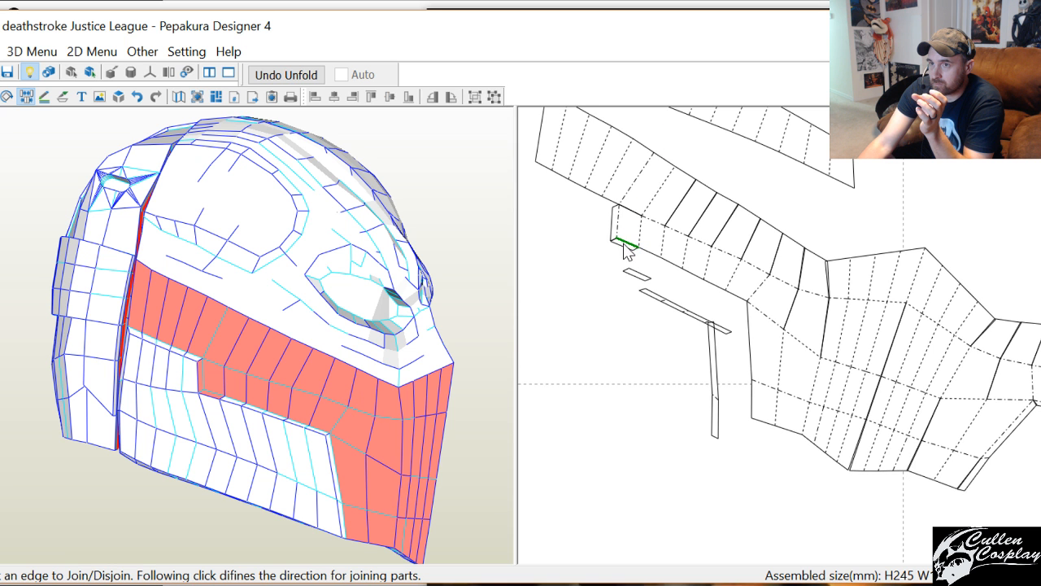
left_click(626, 248)
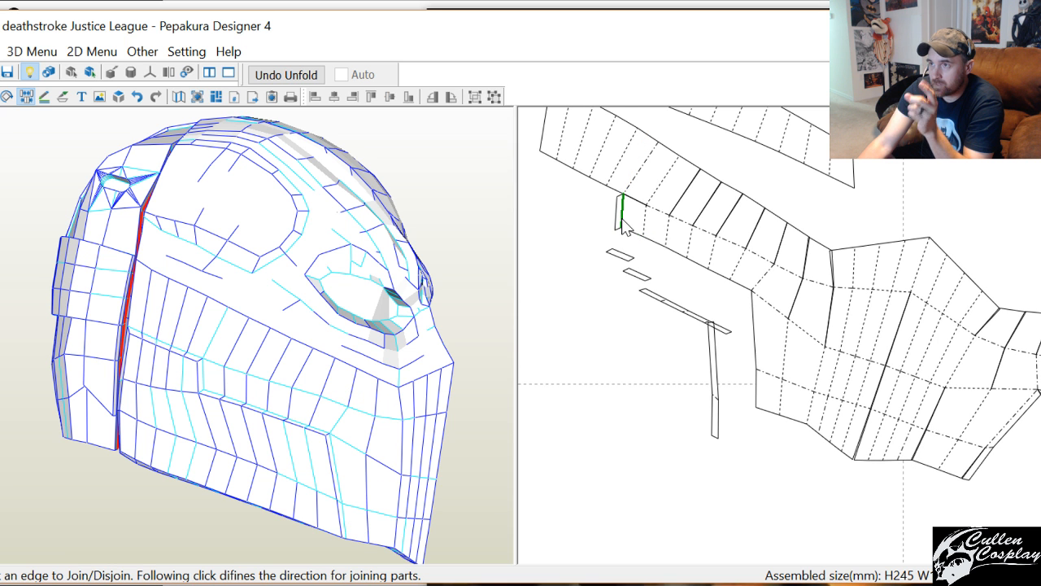
left_click(623, 228)
Join the ribbed cheek strips to the upright narrow border strip and move the combined piece down into clear page space
left_click_drag(340, 368, 309, 425)
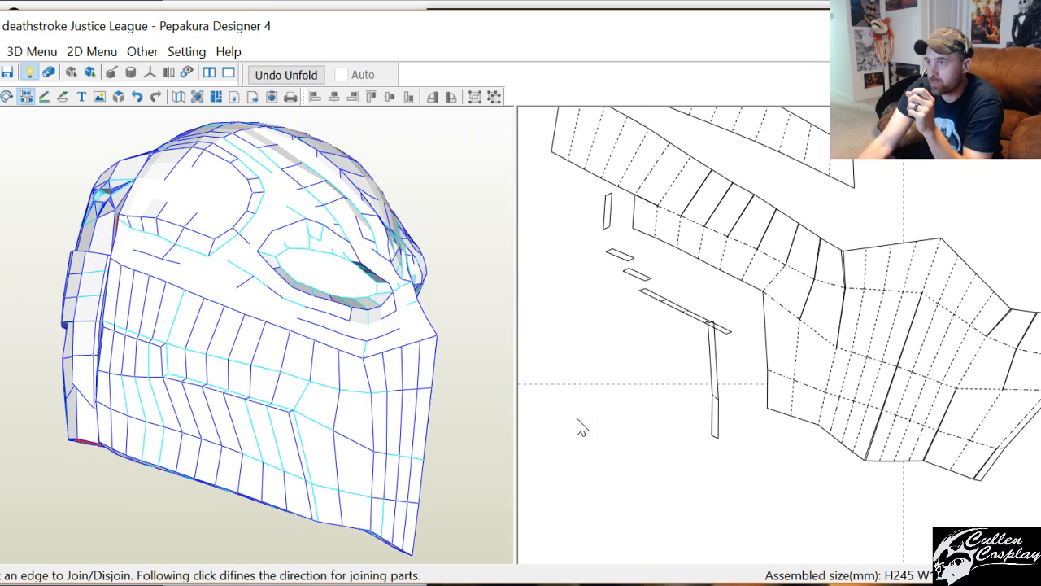
left_click(715, 419)
right_click(667, 446)
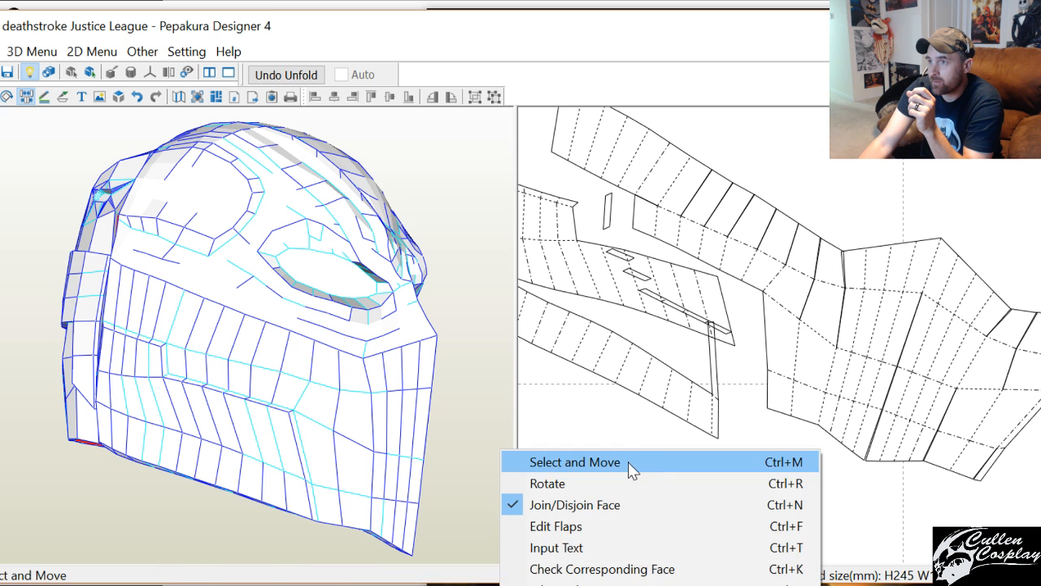
left_click(627, 470)
left_click_drag(623, 382, 627, 506)
right_click_drag(626, 506, 692, 350)
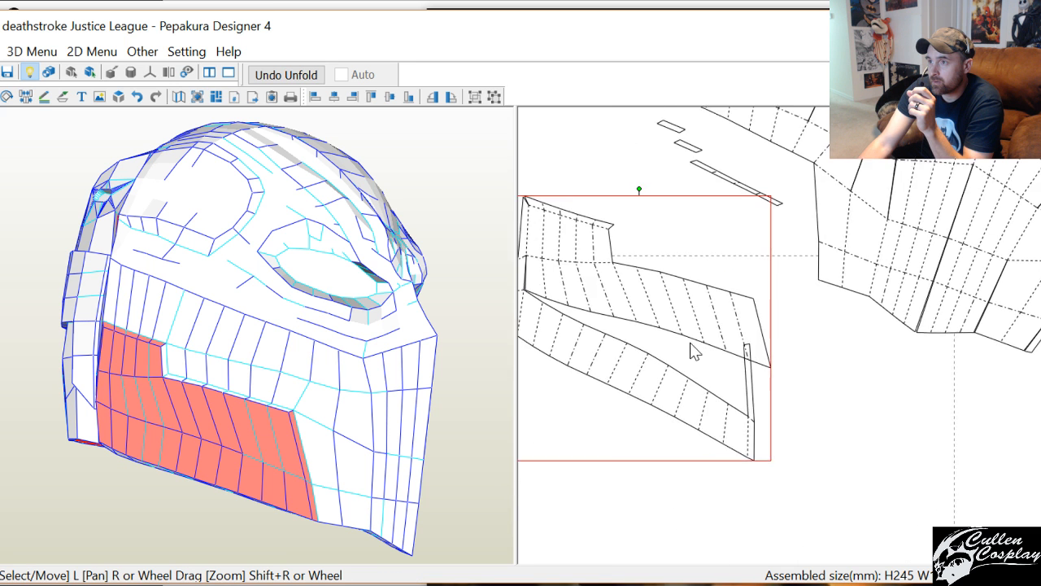
Detach the narrow border strip from the lower ribbed strip's end and join it to the upper ribbed strip's top edge
scroll(699, 358, "down", 3)
right_click(714, 363)
left_click(682, 415)
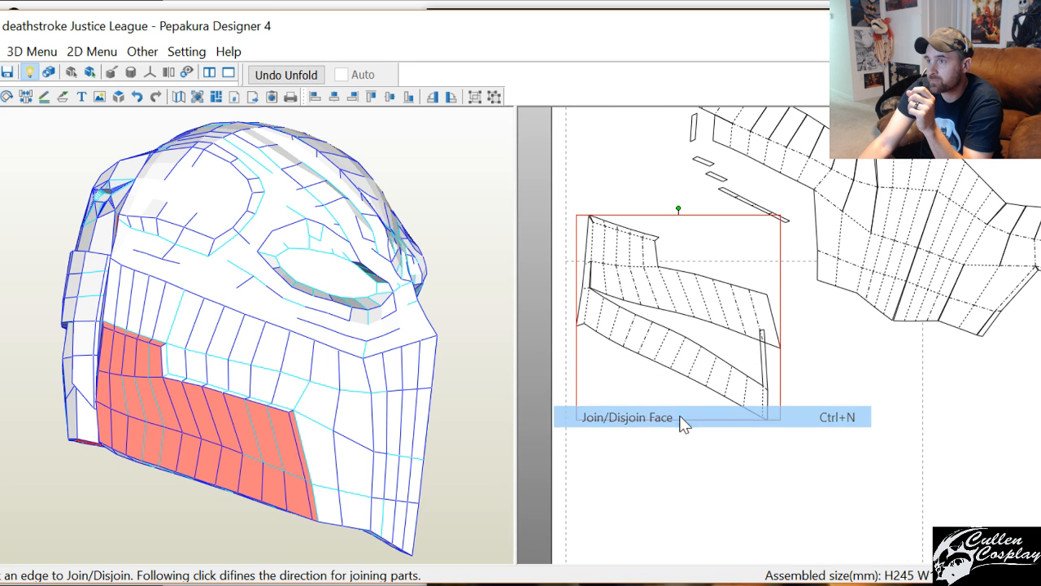
left_click(765, 390)
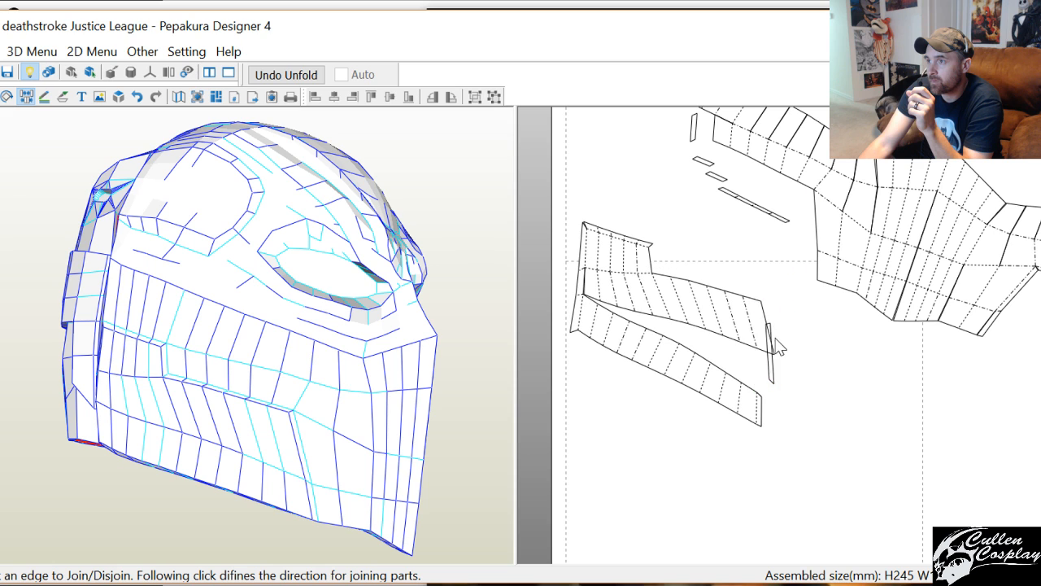
left_click(748, 300)
Split the border strip face by face and join its faces along the upper ribbed strip's top edge and up the notch
scroll(742, 301, "up", 2)
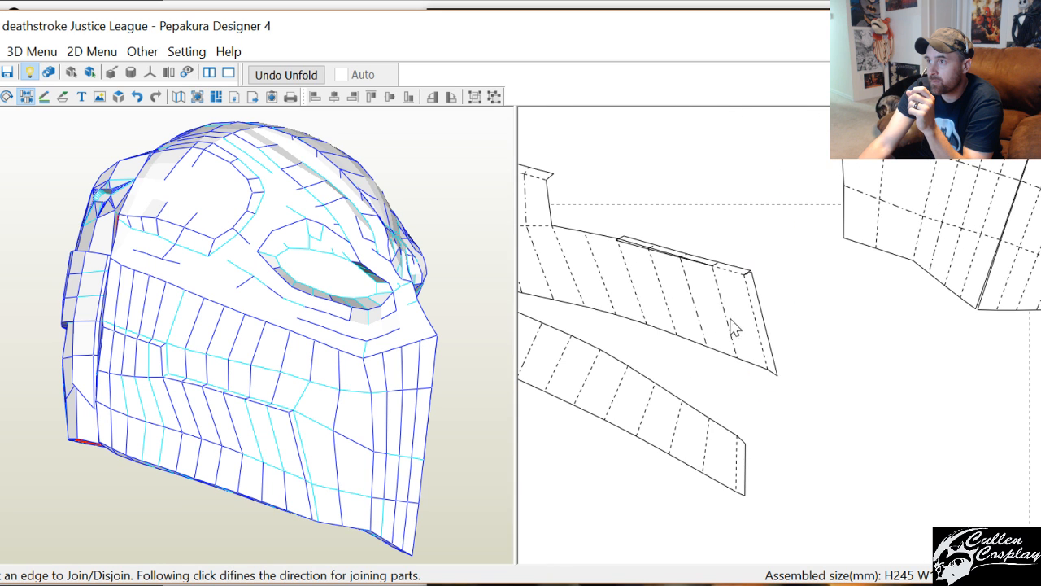
left_click(715, 266)
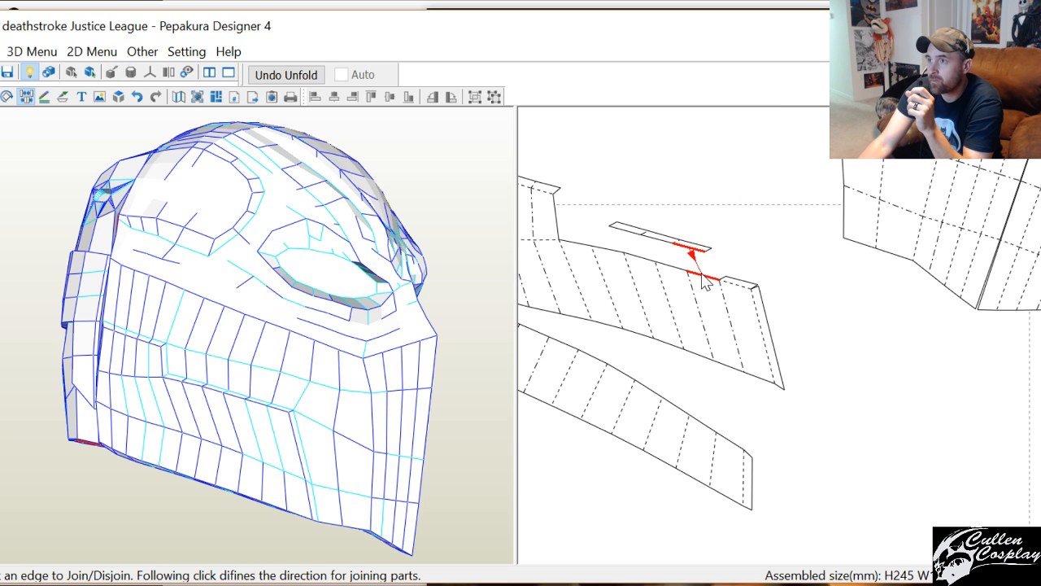
left_click(702, 274)
left_click(691, 271)
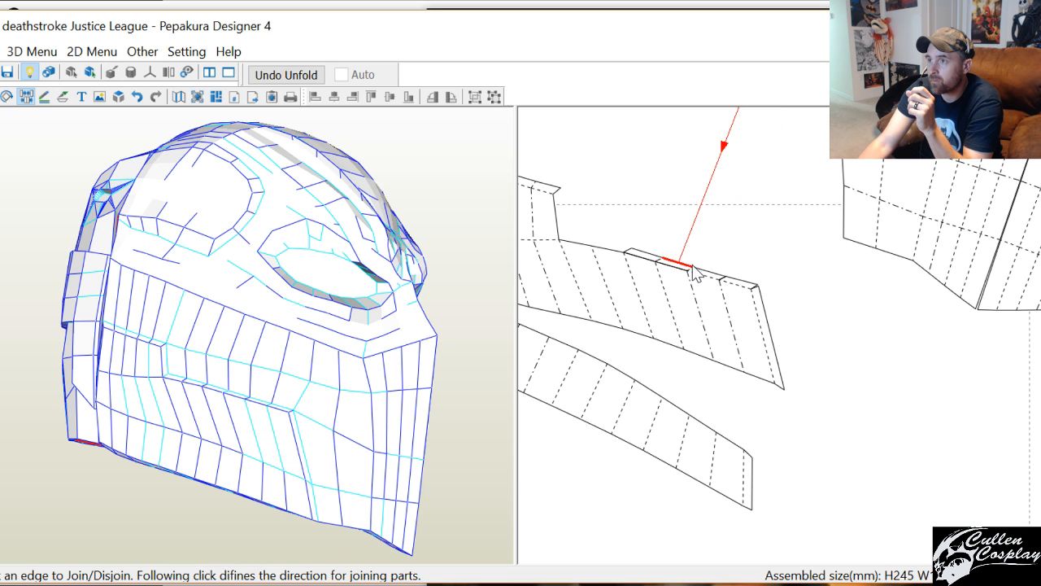
left_click(691, 273)
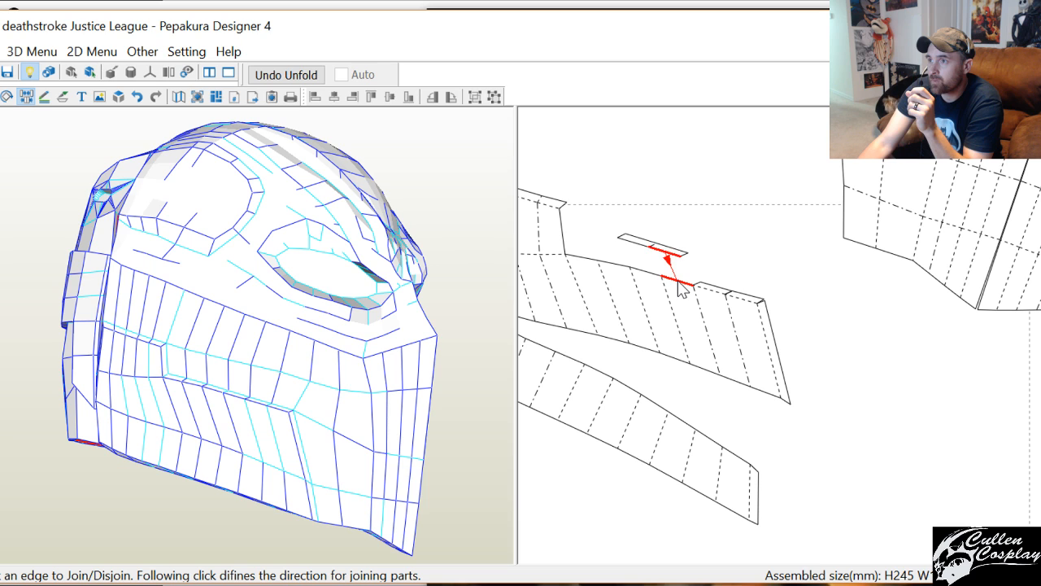
left_click(655, 271)
left_click(666, 281)
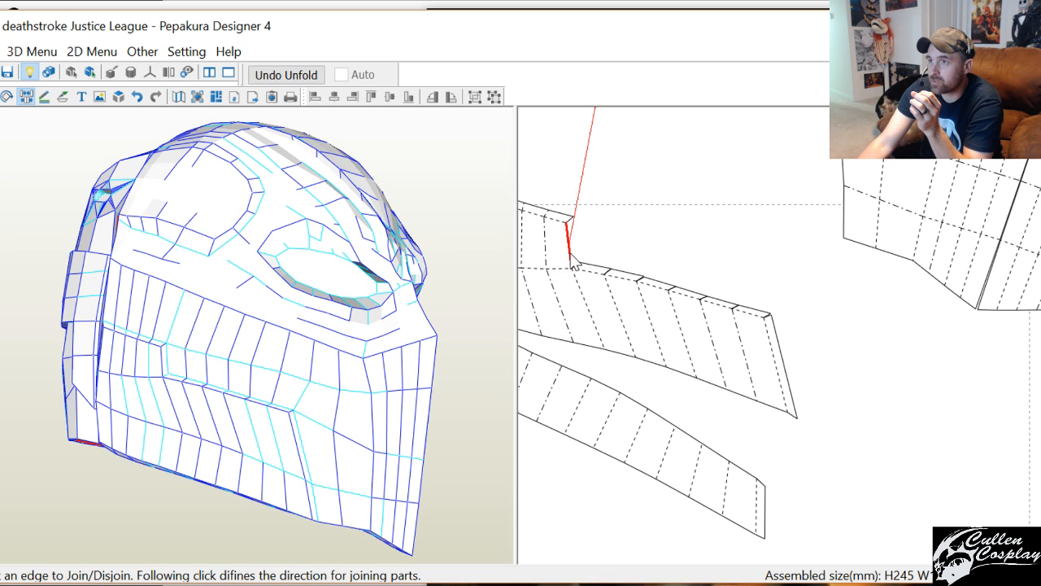
left_click(567, 235)
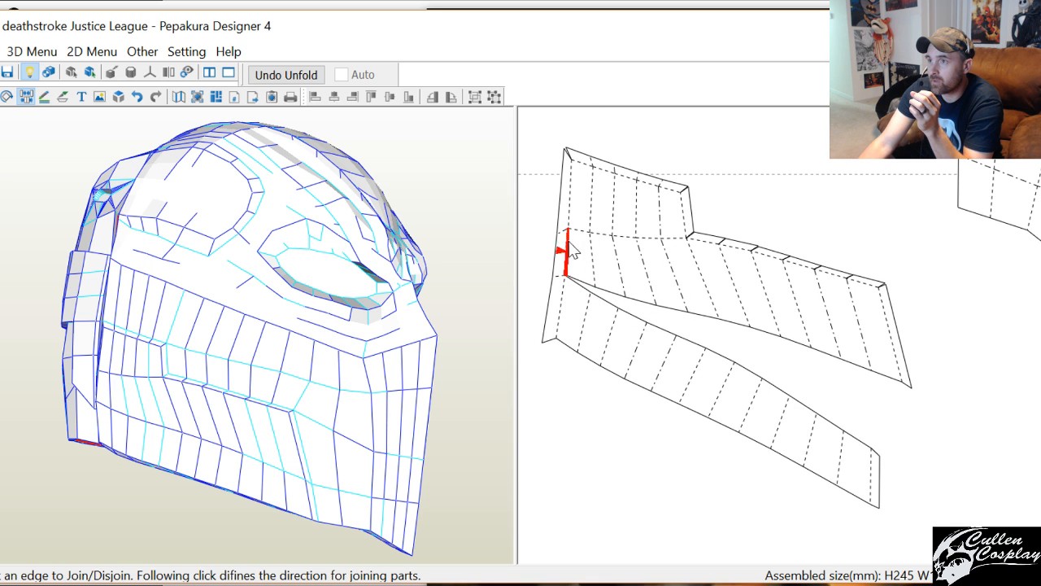
Detach the lower ribbed strip from the upper one at their tall end and join it at a middle face of the shared edge
left_click(567, 235)
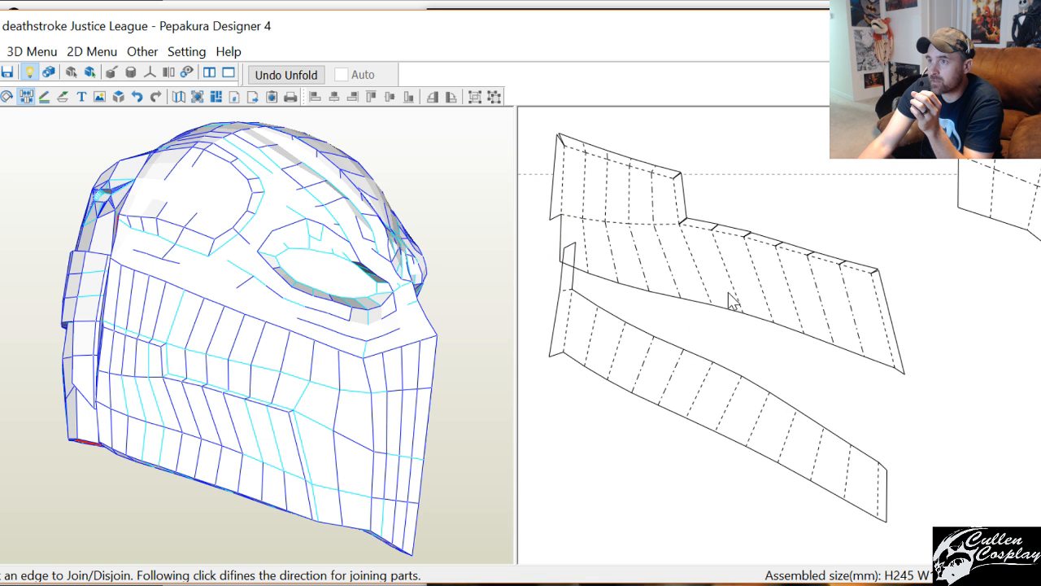
left_click(704, 305)
right_click(694, 356)
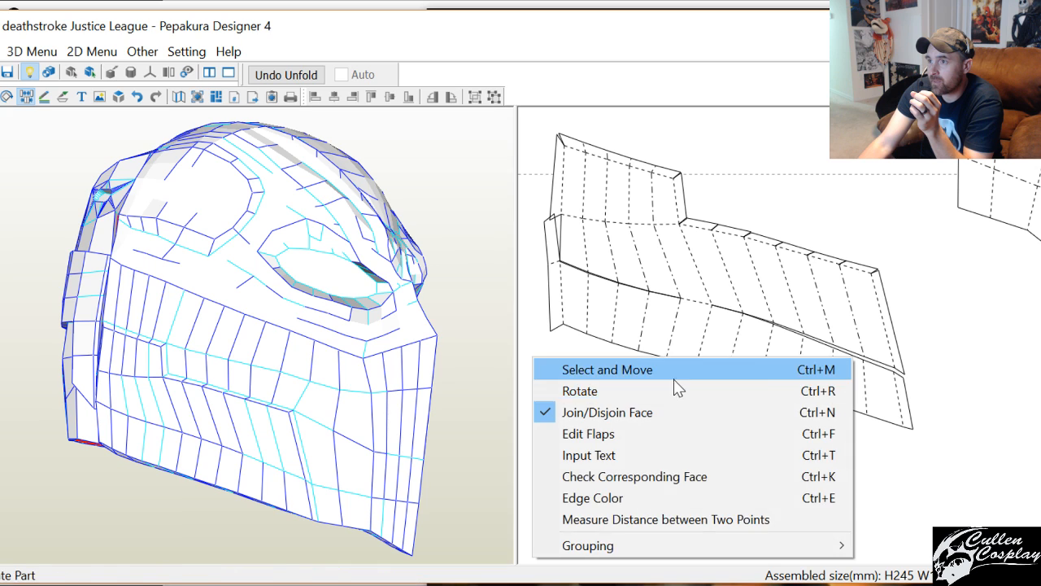
left_click(675, 378)
right_click_drag(403, 513, 321, 510)
left_click_drag(322, 518, 340, 497)
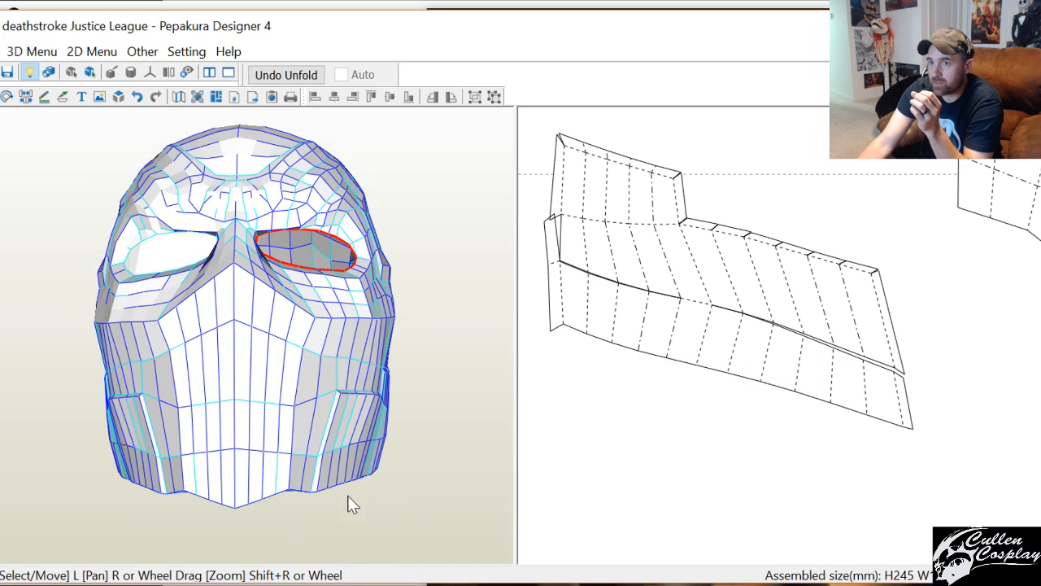
right_click(665, 322)
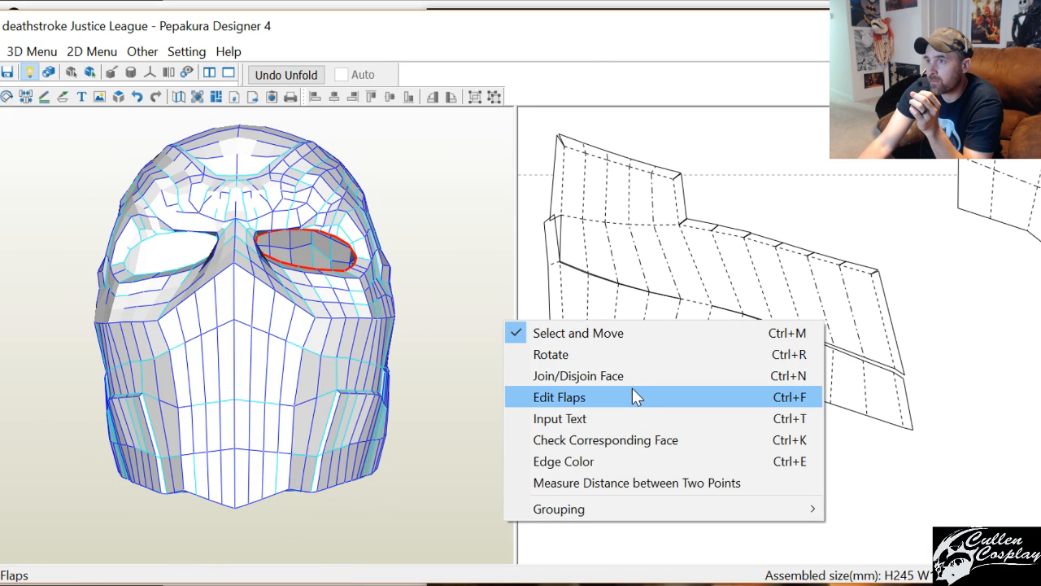
left_click(635, 376)
left_click(696, 316)
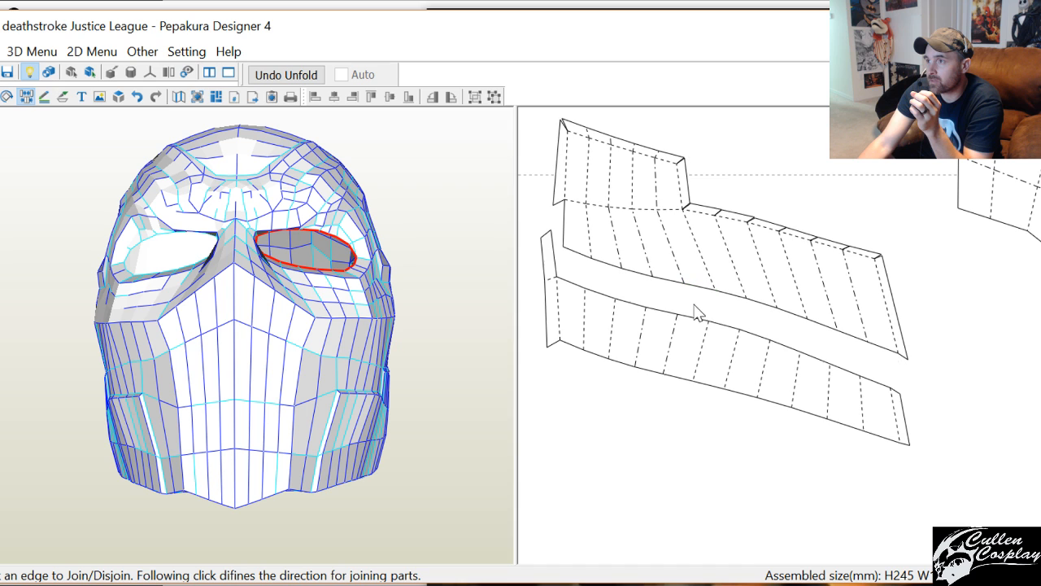
left_click(730, 296)
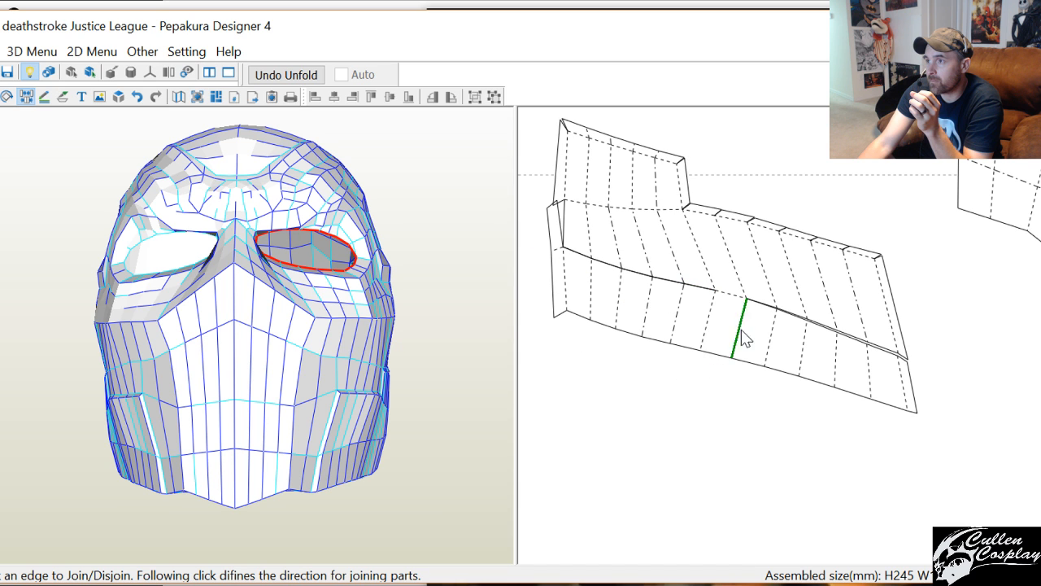
Split the lower ribbed strip's outer faces and join them one by one under the upper strip, out towards its slanted end
left_click(772, 315)
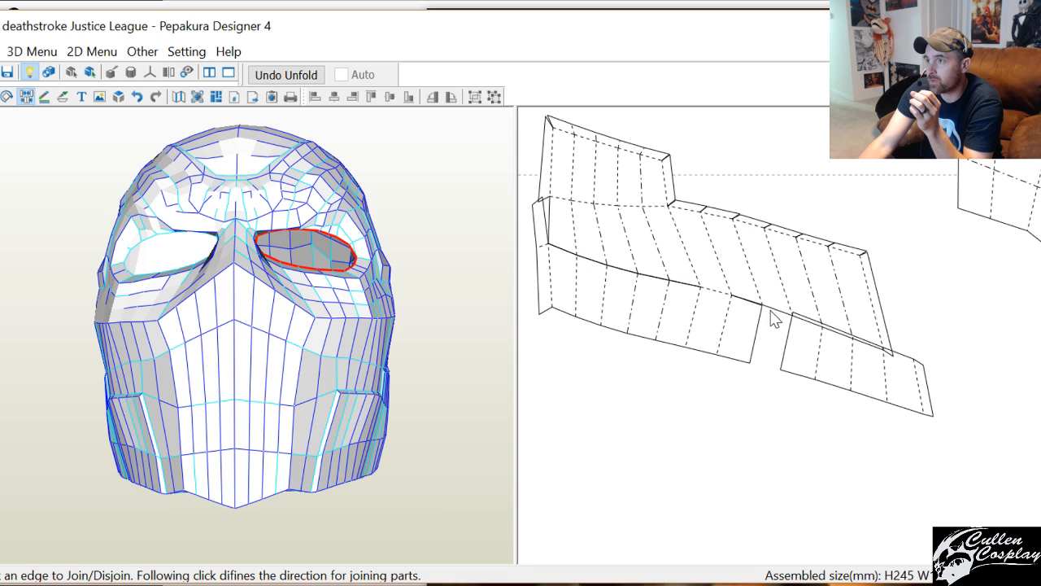
left_click(773, 319)
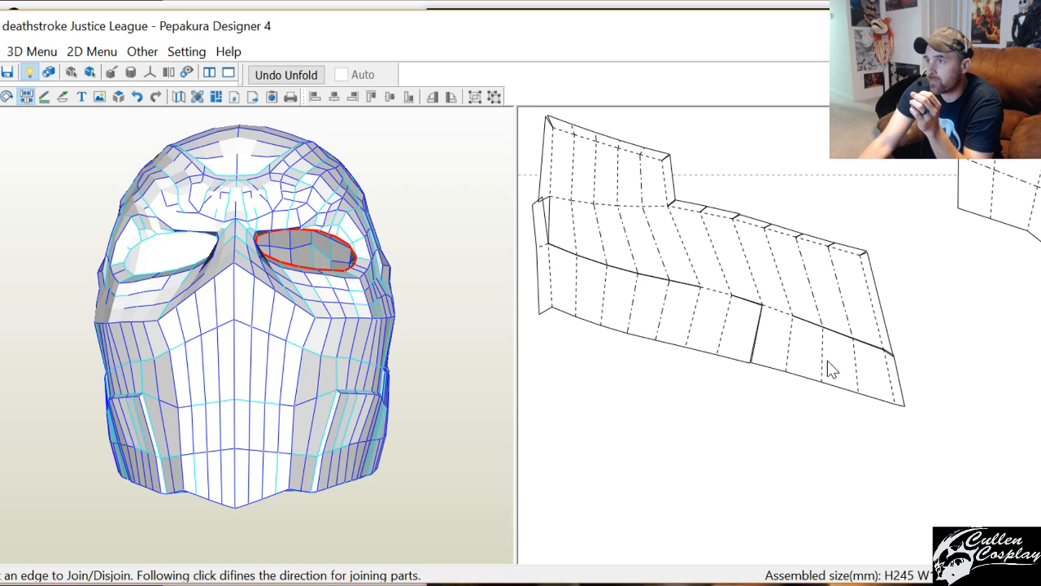
left_click(822, 364)
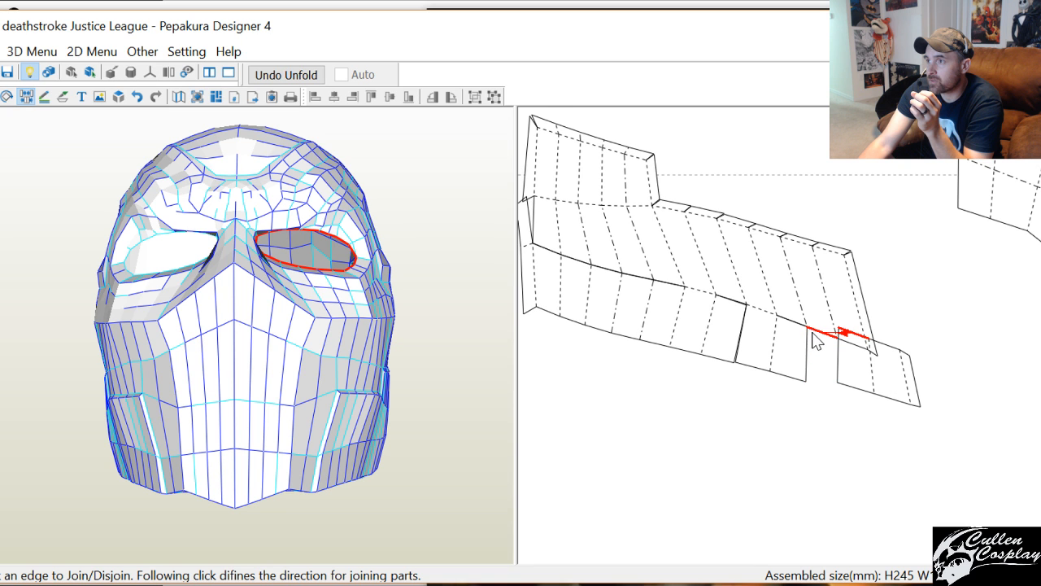
left_click(816, 341)
left_click(777, 350)
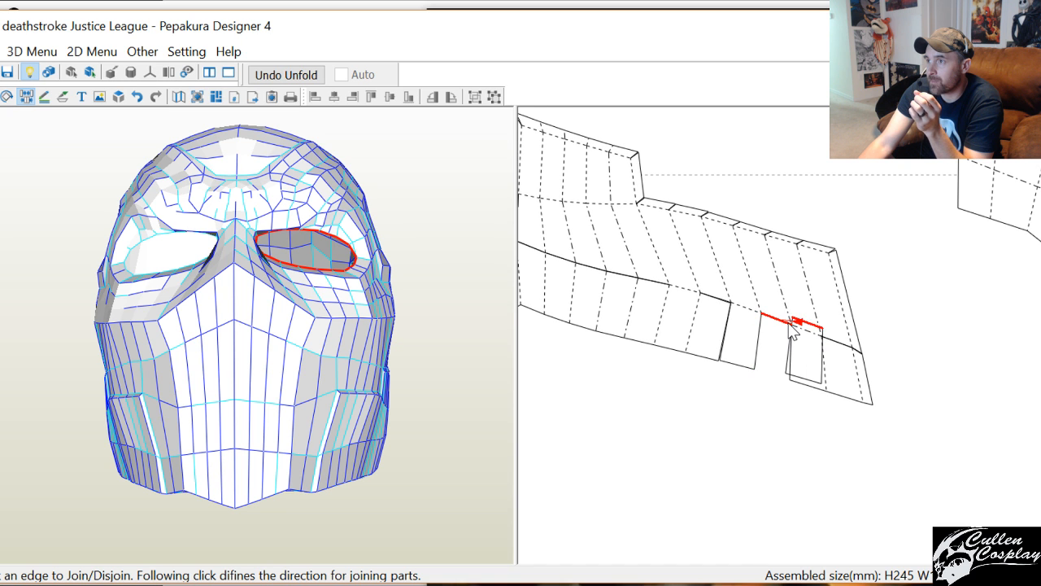
left_click(813, 350)
left_click(825, 363)
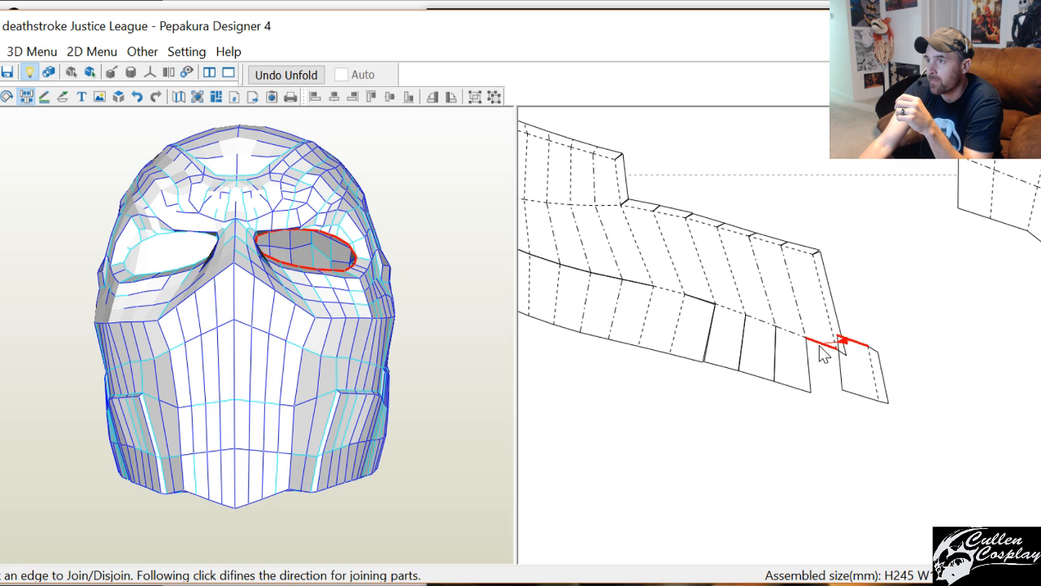
left_click(820, 350)
Split the lower ribbed strip's remaining faces and join them to the upper strip, working back towards the tall end
left_click(677, 330)
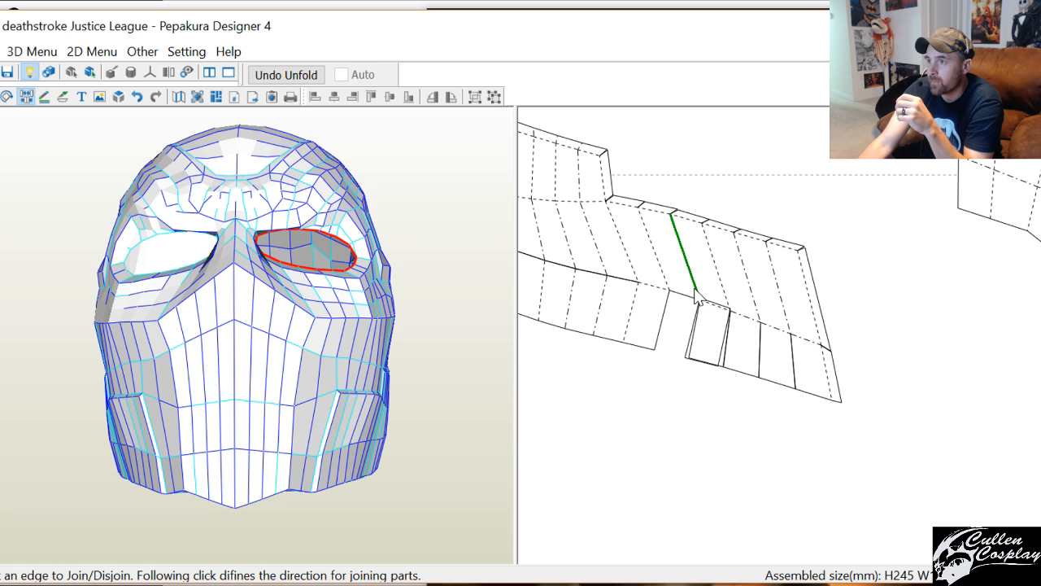
left_click(679, 298)
middle_click_drag(704, 318, 802, 357)
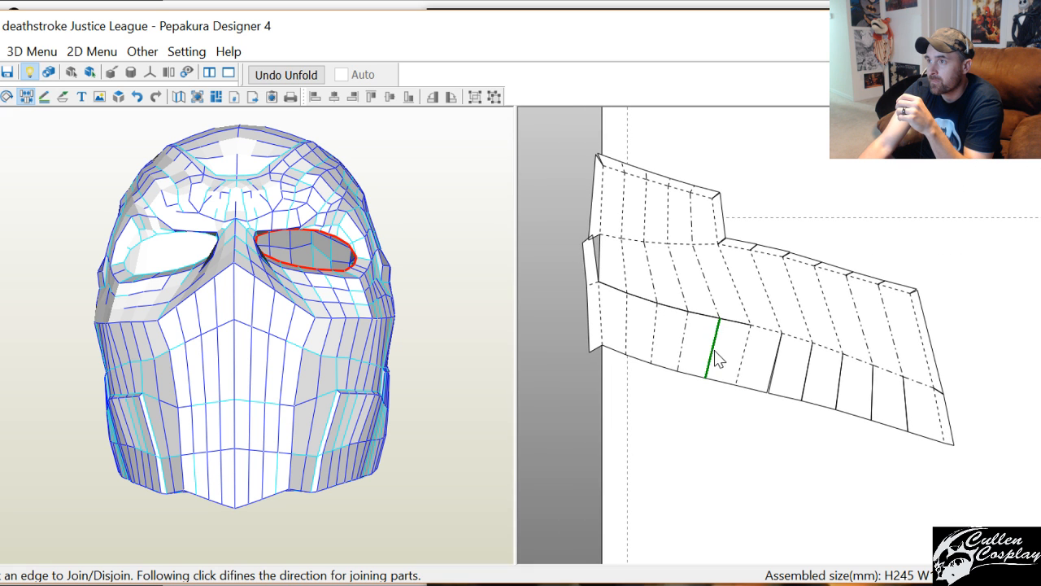
left_click(716, 355)
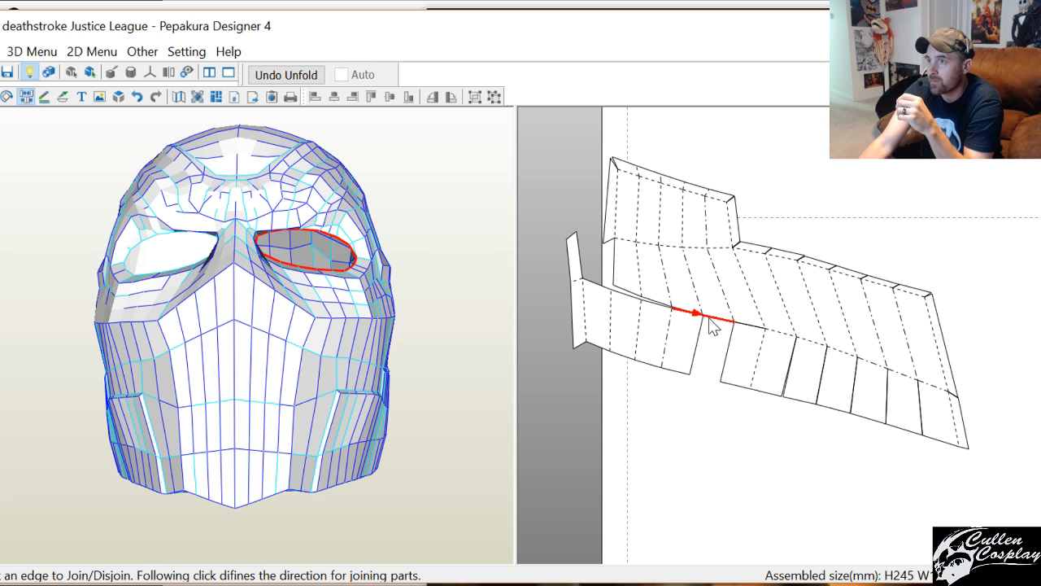
left_click(710, 325)
left_click(670, 340)
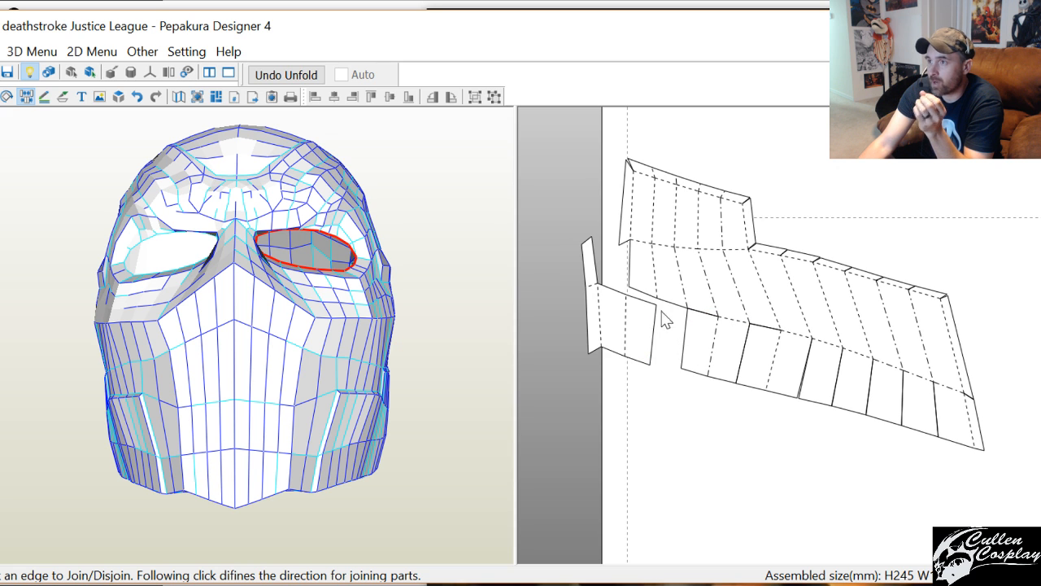
left_click(673, 301)
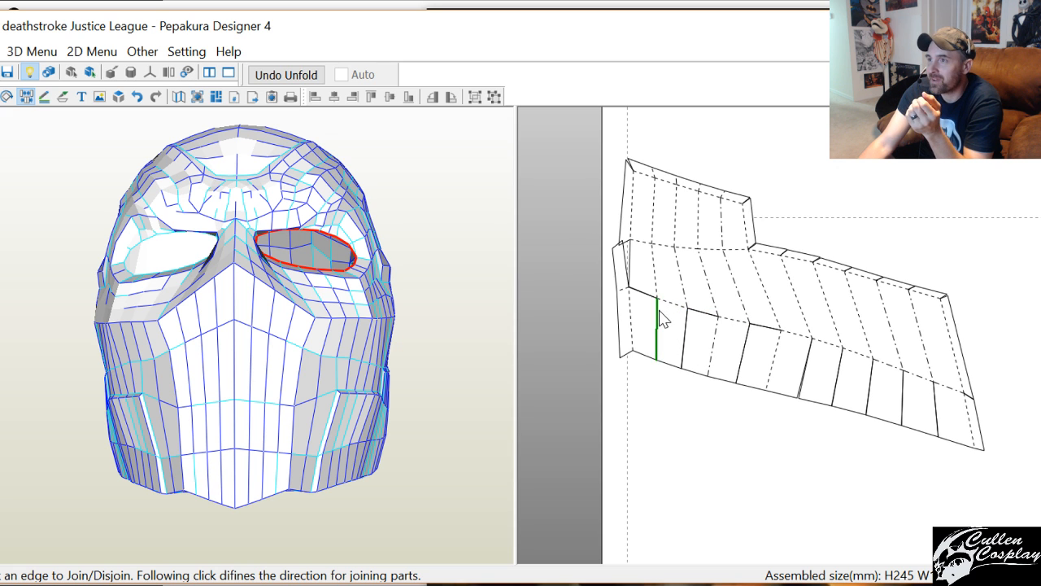
left_click(662, 317)
left_click(662, 303)
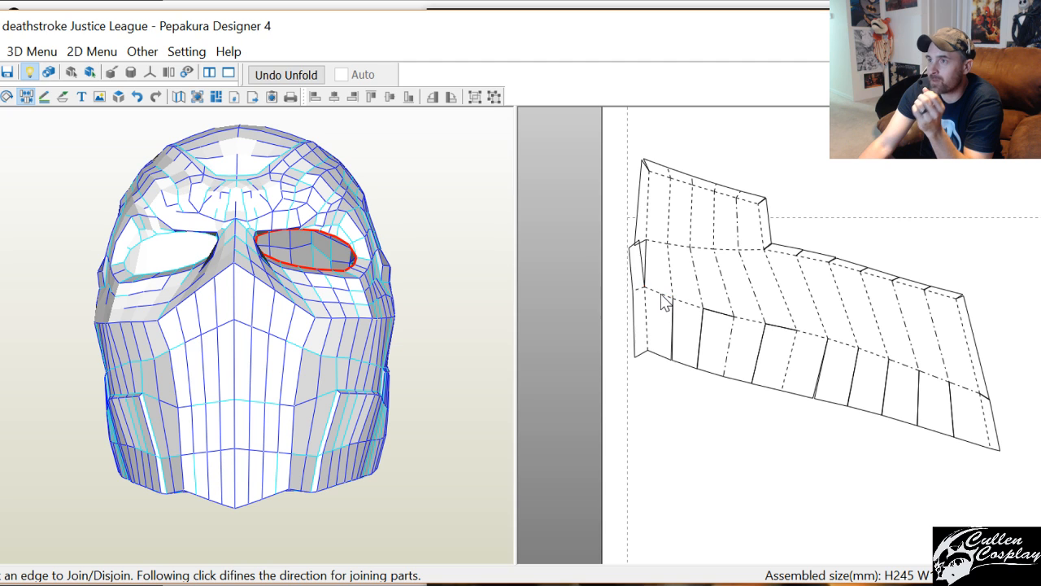
Split and rejoin the small border face on the tall end, then the last unsplit pair of middle faces in the lower strip
left_click(639, 296)
left_click(649, 286)
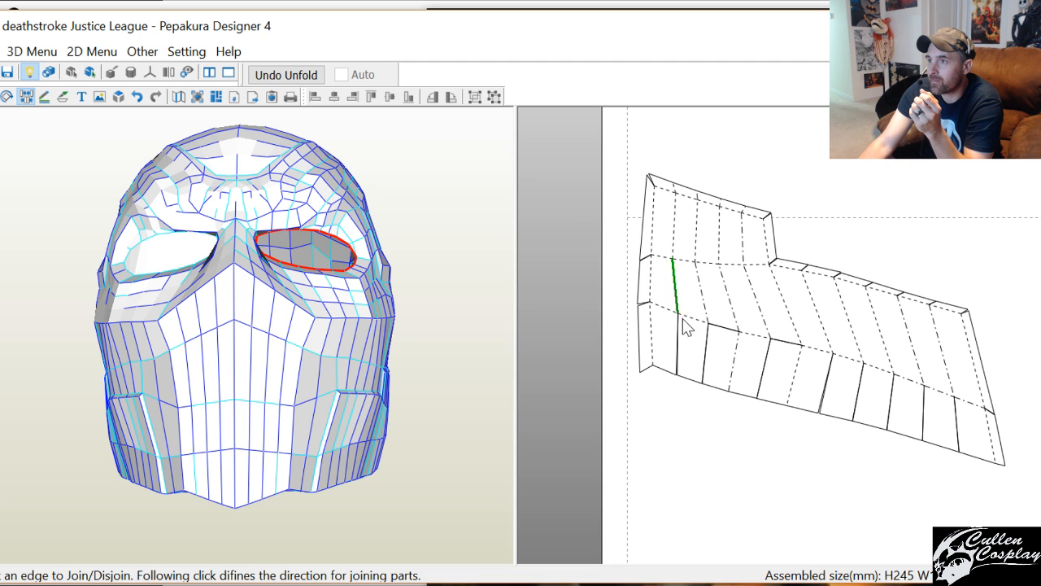
left_click(800, 370)
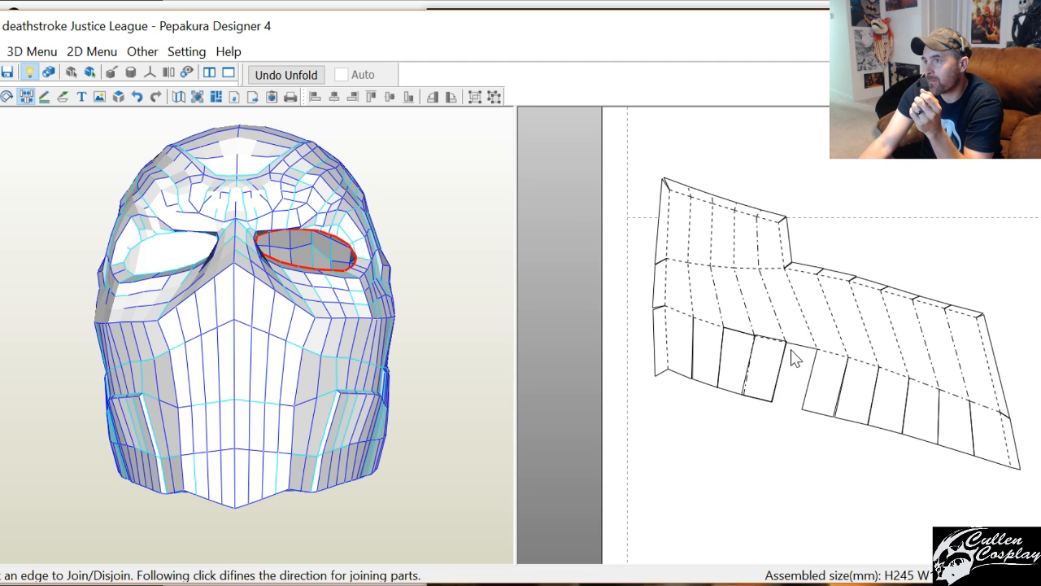
left_click(798, 347)
Detach the three narrow border faces from the tall end of the combined ribbed cheek piece with Join/Disjoin Face
scroll(846, 397, "down", 2)
right_click(846, 397)
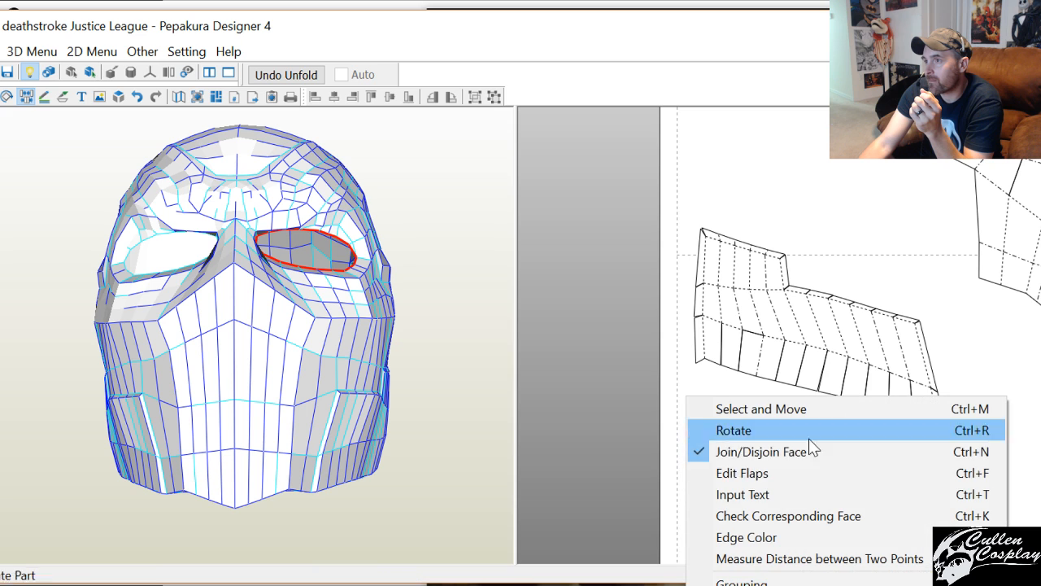
left_click(719, 394)
right_click(719, 395)
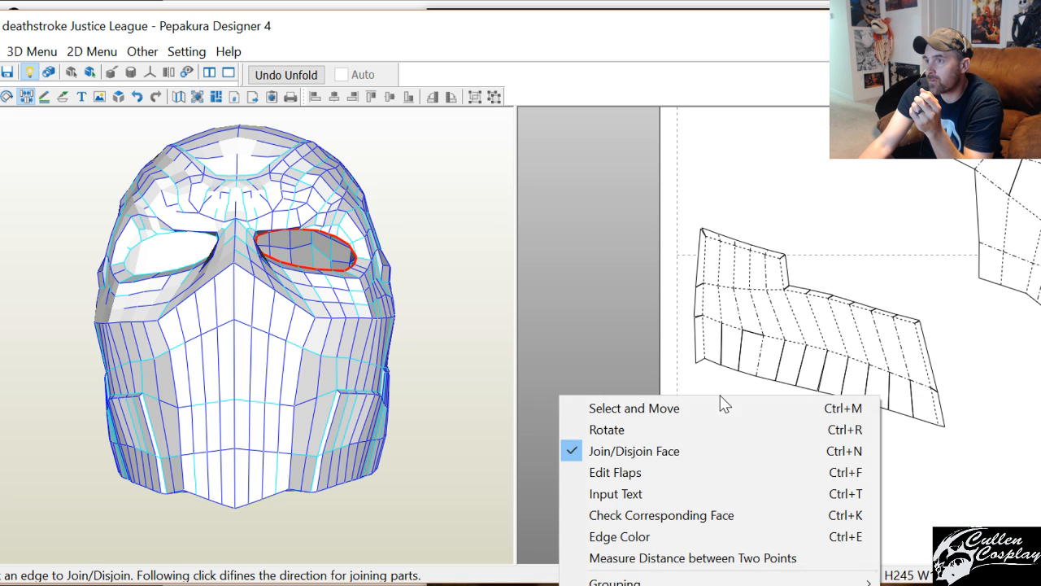
left_click(697, 449)
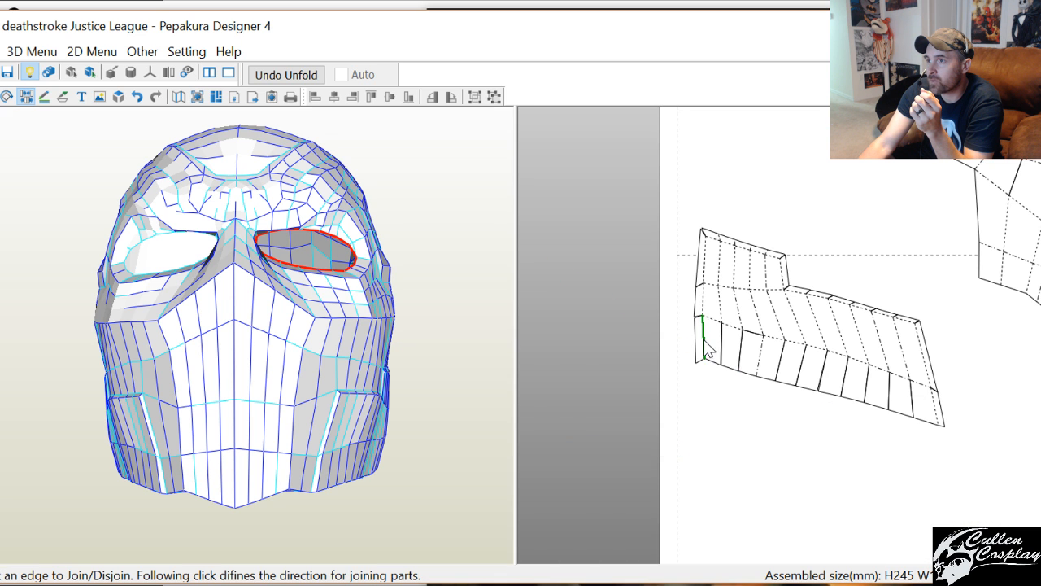
left_click(705, 345)
left_click(715, 307)
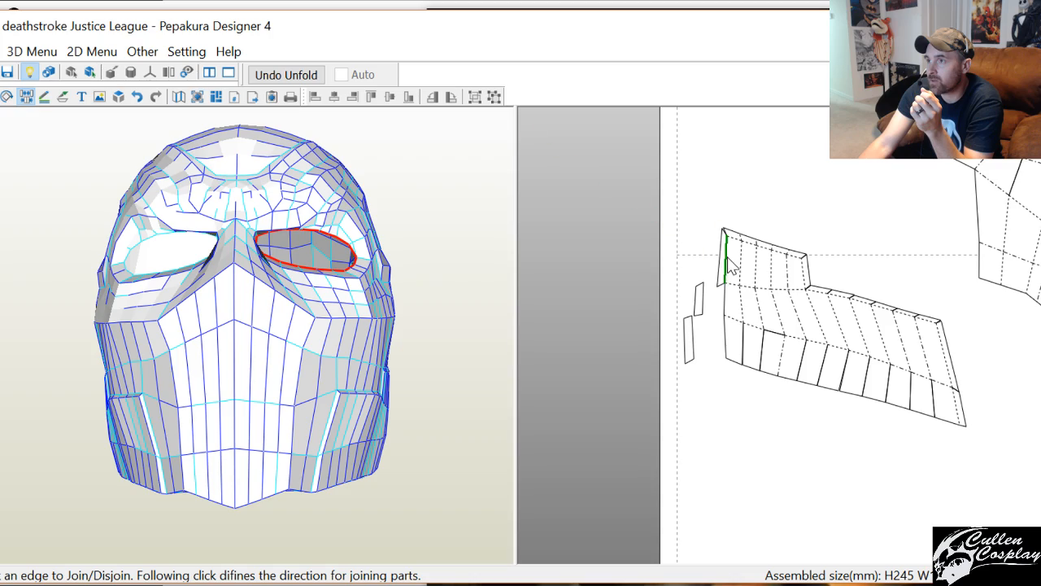
left_click(727, 259)
Select the middle of the three detached border faces and turn the helmet sideways to find where it sits
right_click(715, 305)
left_click(721, 317)
left_click(699, 300)
right_click_drag(349, 395, 449, 410)
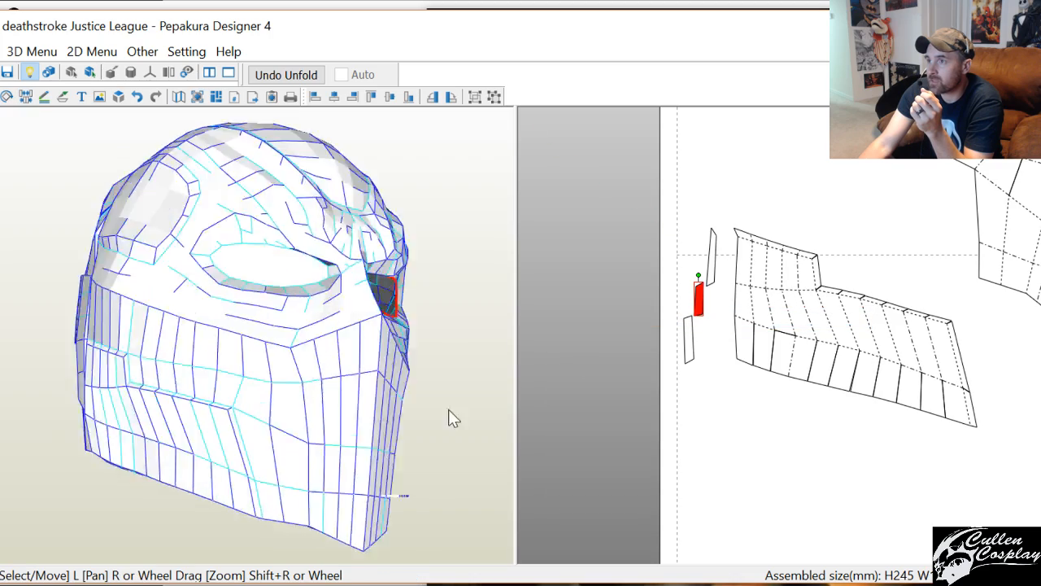
left_click_drag(454, 418, 310, 419)
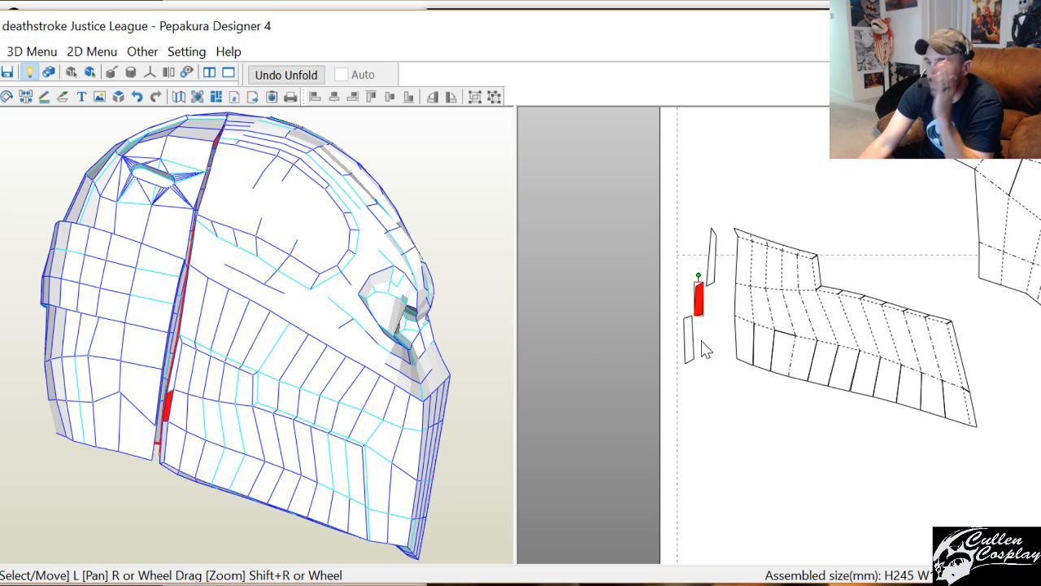
Hide the interior fold and cut lines of the combined ribbed cheek piece with the Edge Color eraser
right_click(741, 306)
left_click(700, 438)
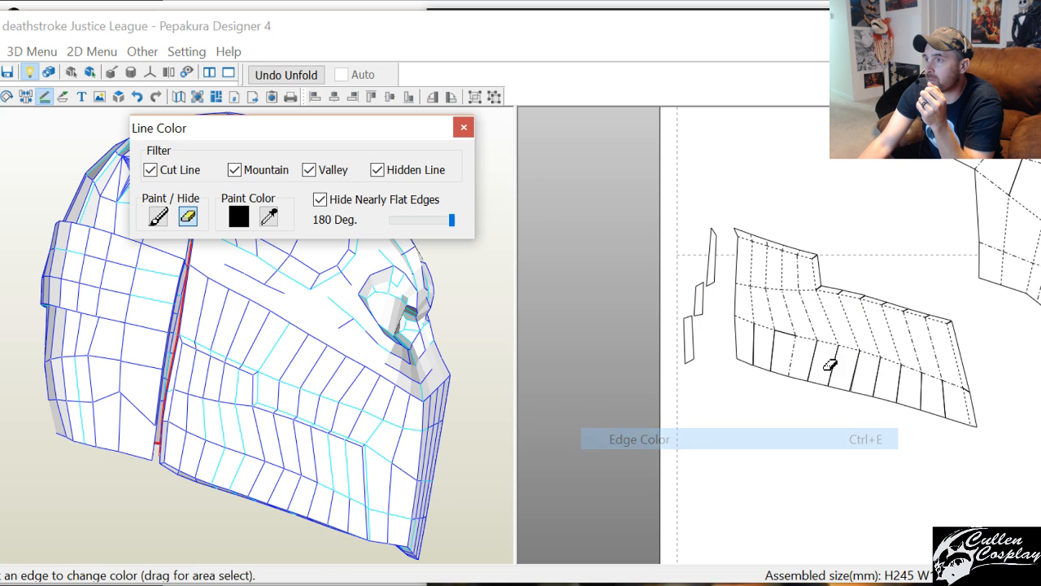
mouse_move(963, 400)
left_mouse_down()
mouse_move(932, 353)
mouse_move(919, 351)
left_mouse_up()
left_click_drag(907, 375, 864, 322)
left_click_drag(853, 368, 820, 321)
mouse_move(827, 351)
left_mouse_down()
mouse_move(765, 308)
mouse_move(756, 272)
mouse_move(786, 272)
mouse_move(816, 294)
left_mouse_up()
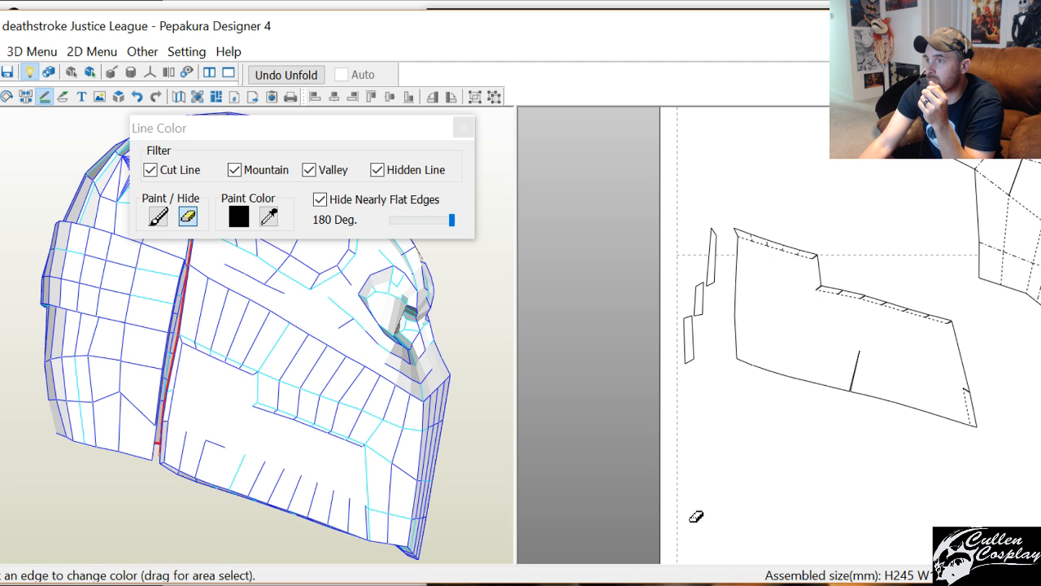
Check the Deathstroke helmet reference photo, declining its deletion, and return to the pattern
left_click(702, 584)
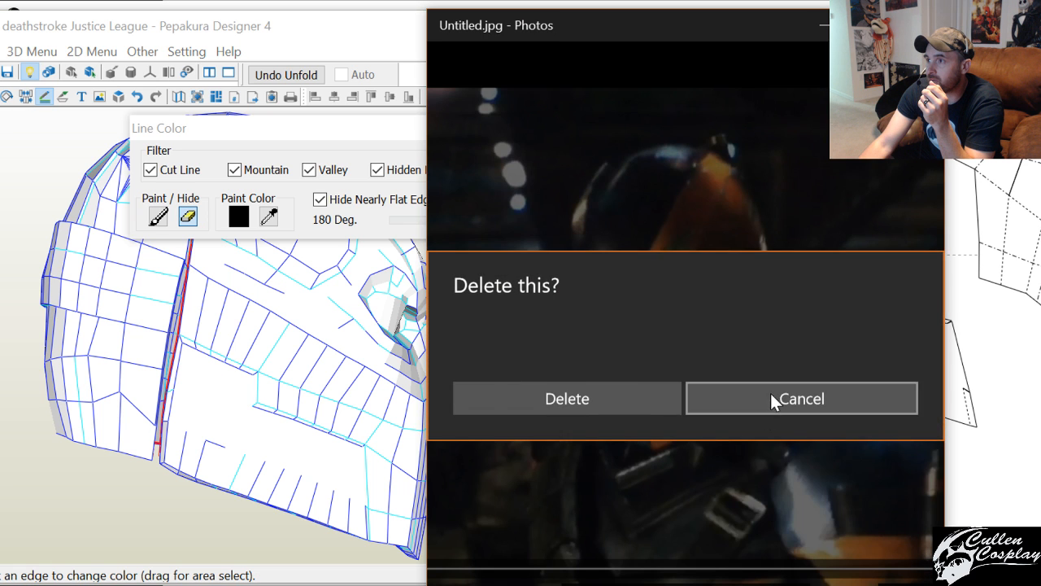
left_click(770, 401)
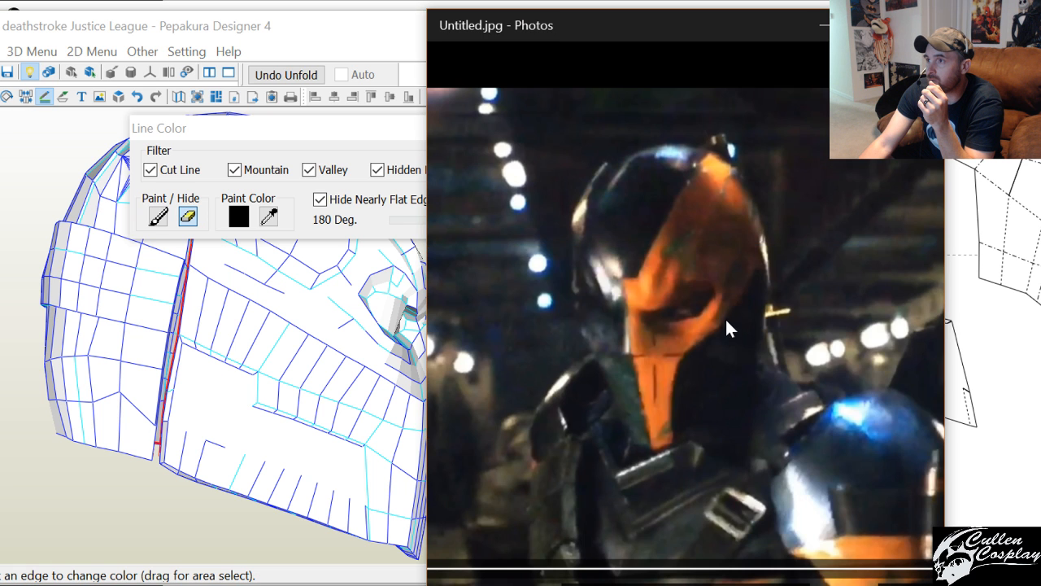
left_click(413, 440)
Erase the cheek piece's leftover middle line and the fold lines along its lower stepped upper edge, out to the slanted end's corner
left_click_drag(835, 339, 860, 361)
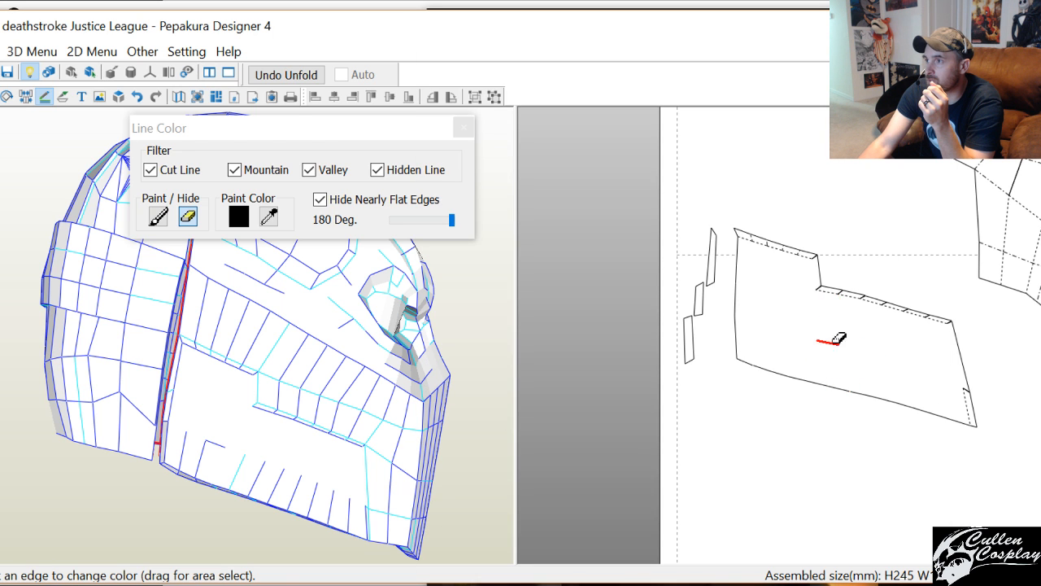
scroll(805, 322, "up", 5)
left_click_drag(866, 201, 886, 216)
middle_click_drag(893, 256, 688, 269)
mouse_move(727, 234)
left_mouse_down()
mouse_move(741, 240)
mouse_move(734, 228)
mouse_move(746, 226)
left_mouse_up()
middle_click_drag(790, 263, 653, 249)
left_click_drag(643, 225, 729, 261)
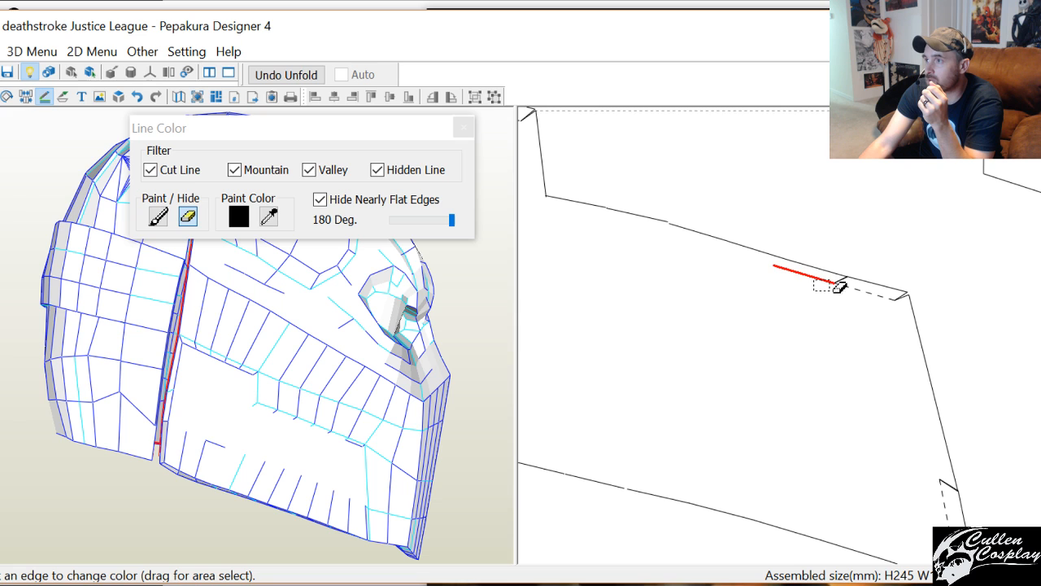
left_click_drag(836, 290, 902, 303)
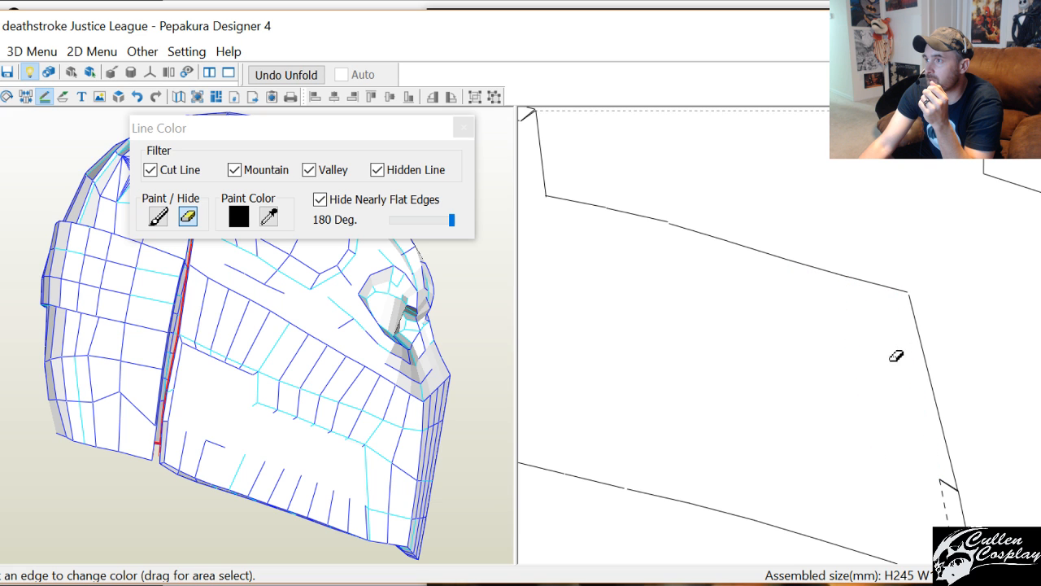
Erase the remaining short lines at the cheek piece's slanted end and along the upper edge of its tall end
right_click_drag(895, 356, 813, 217)
left_click_drag(862, 352, 868, 356)
mouse_move(741, 365)
middle_mouse_down()
mouse_move(869, 418)
mouse_move(926, 413)
middle_mouse_up()
scroll(688, 336, "down", 2)
middle_click_drag(687, 335, 818, 480)
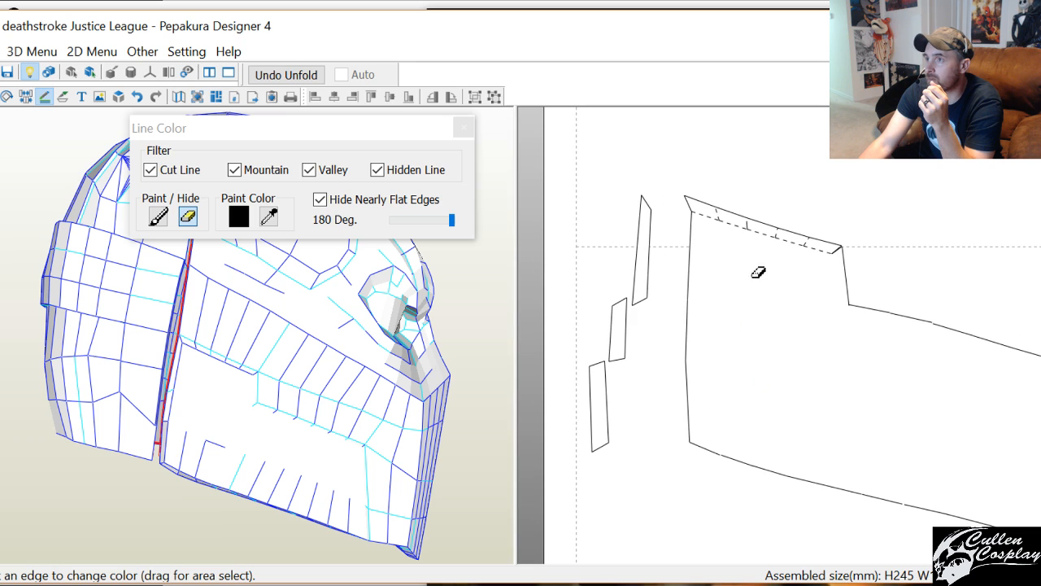
mouse_move(712, 237)
left_mouse_down()
mouse_move(722, 221)
mouse_move(842, 256)
left_mouse_up()
scroll(887, 322, "down", 8)
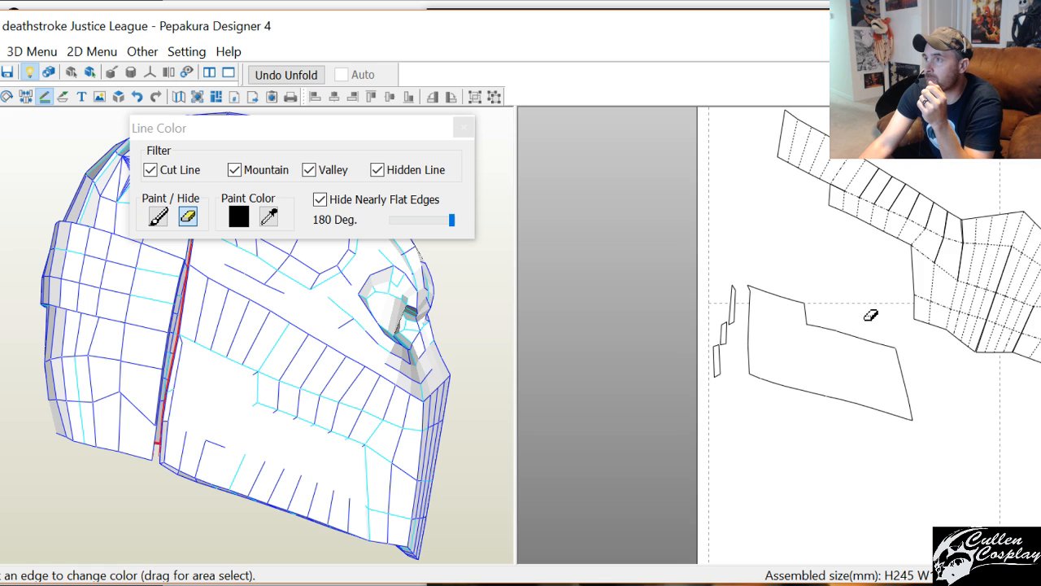
Select faces of the large mouth piece to locate them on the helmet, then inspect its underside and the reference photo
mouse_move(872, 316)
middle_mouse_down()
mouse_move(649, 546)
mouse_move(665, 498)
middle_mouse_up()
right_click(666, 495)
left_click(670, 495)
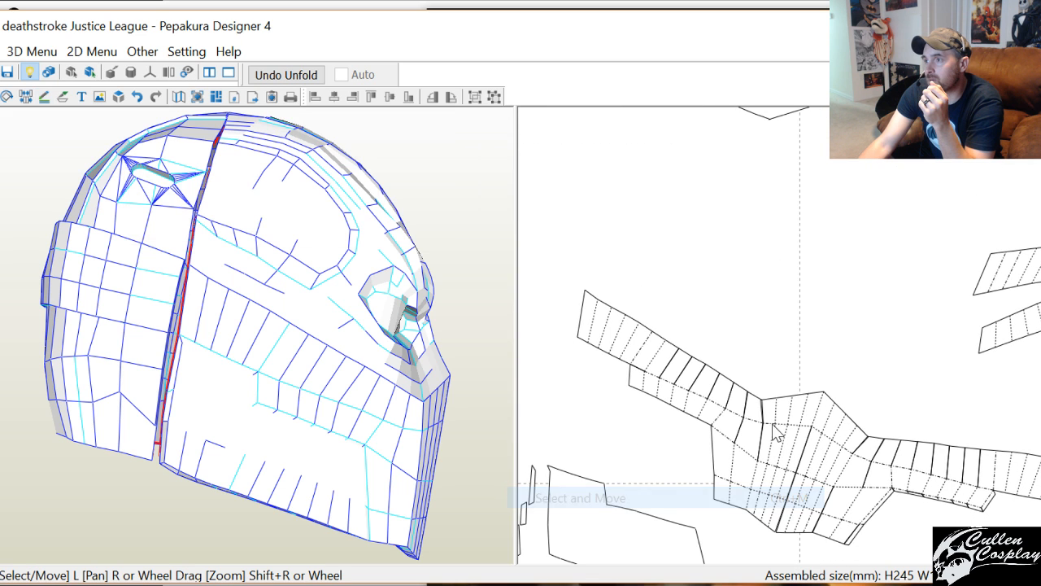
left_click(774, 426)
left_click(768, 433)
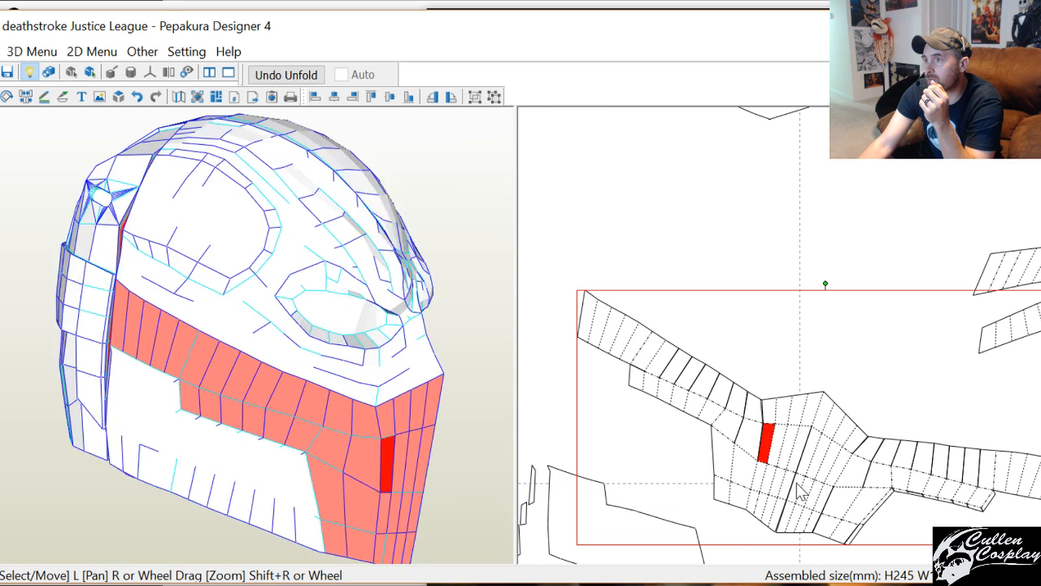
left_click(837, 467)
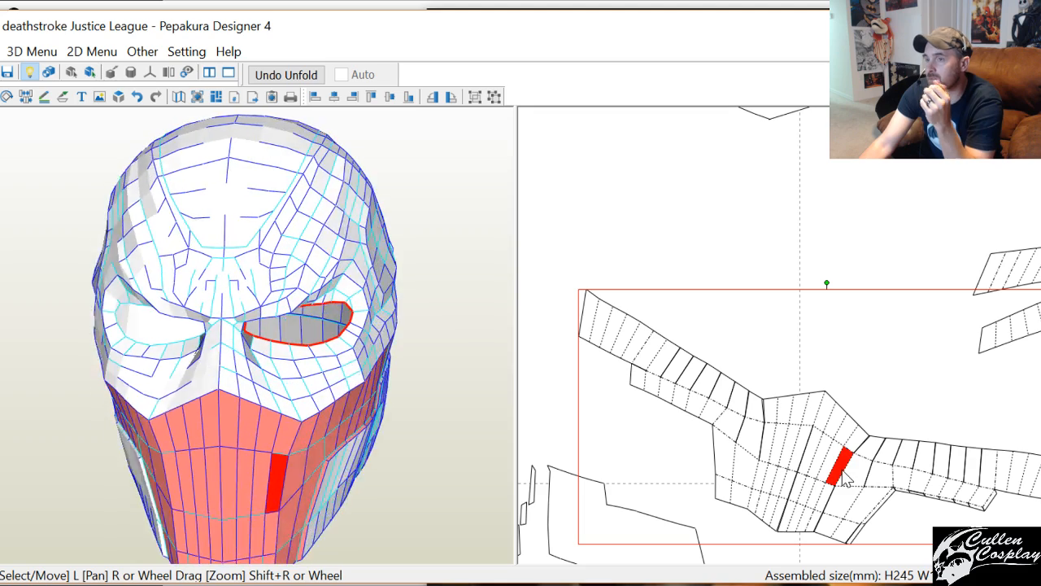
left_click_drag(352, 399, 244, 299)
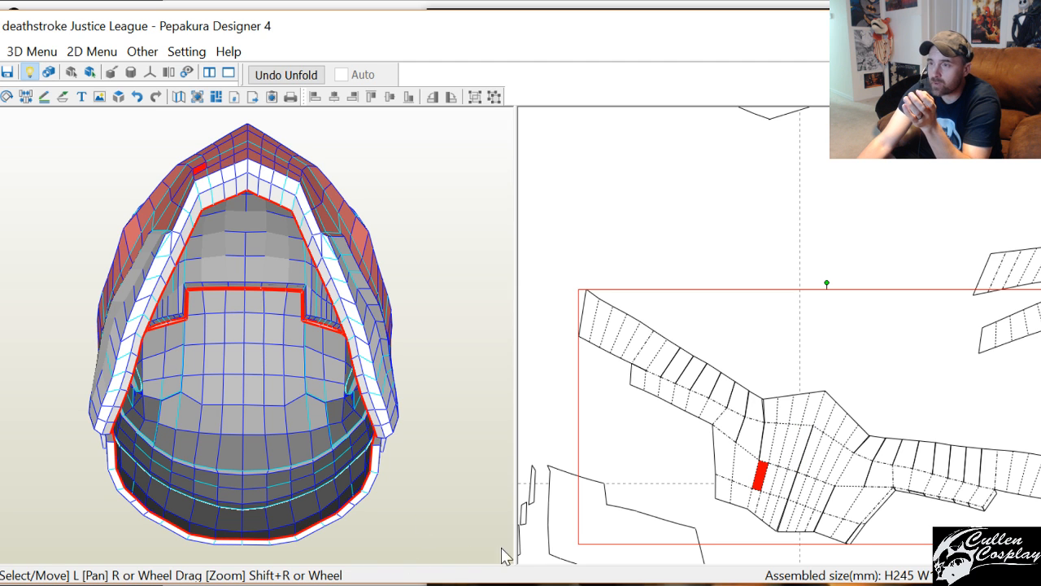
left_click(525, 584)
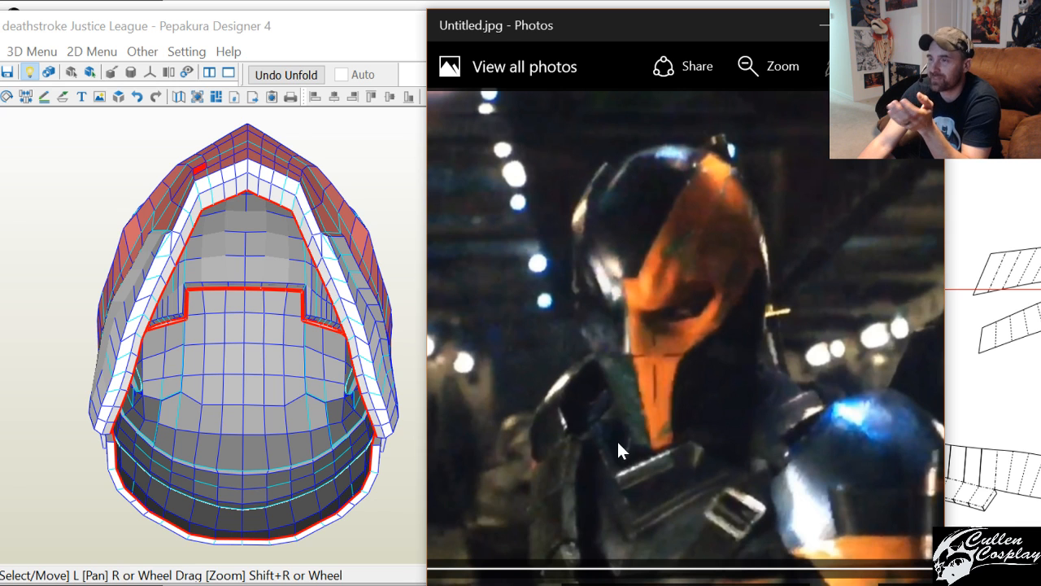
left_click(379, 348)
With Join/Disjoin Face, join the middle-row faces across the mouth piece's centre seam and split the upper row beside the central peak
right_click(564, 448)
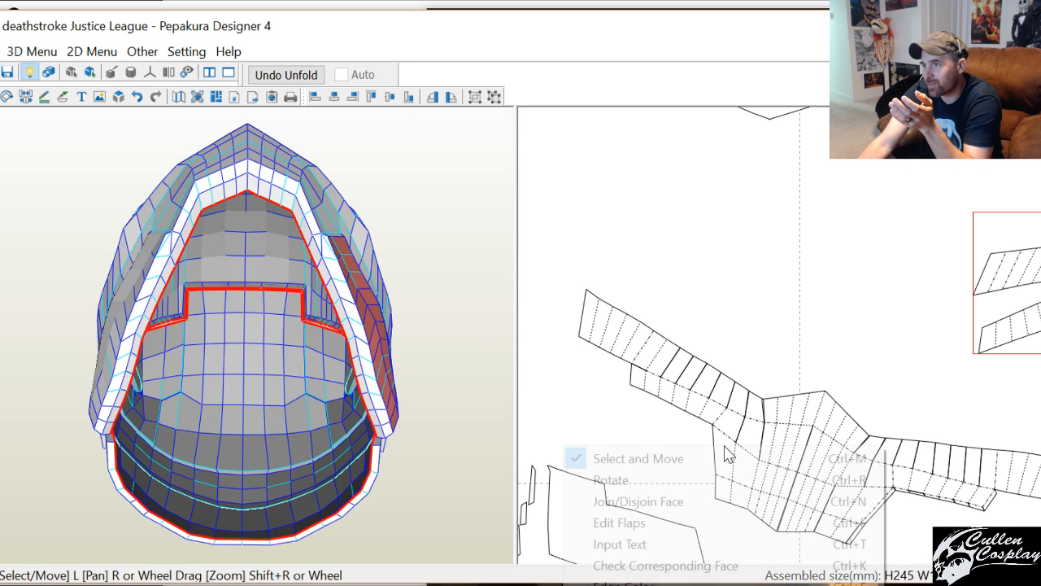
left_click(696, 501)
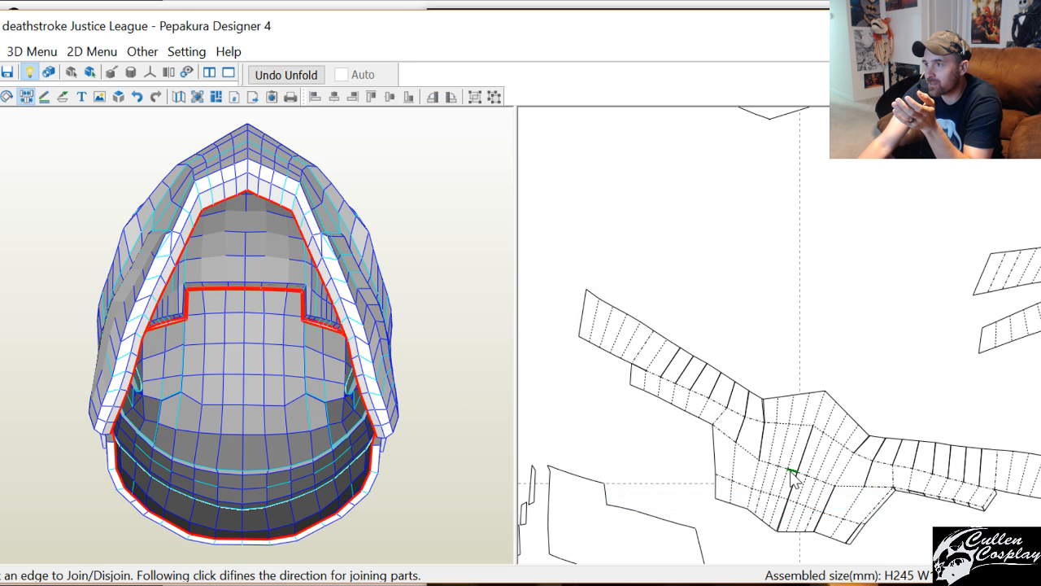
scroll(788, 479, "up", 1)
middle_click_drag(787, 470, 761, 309)
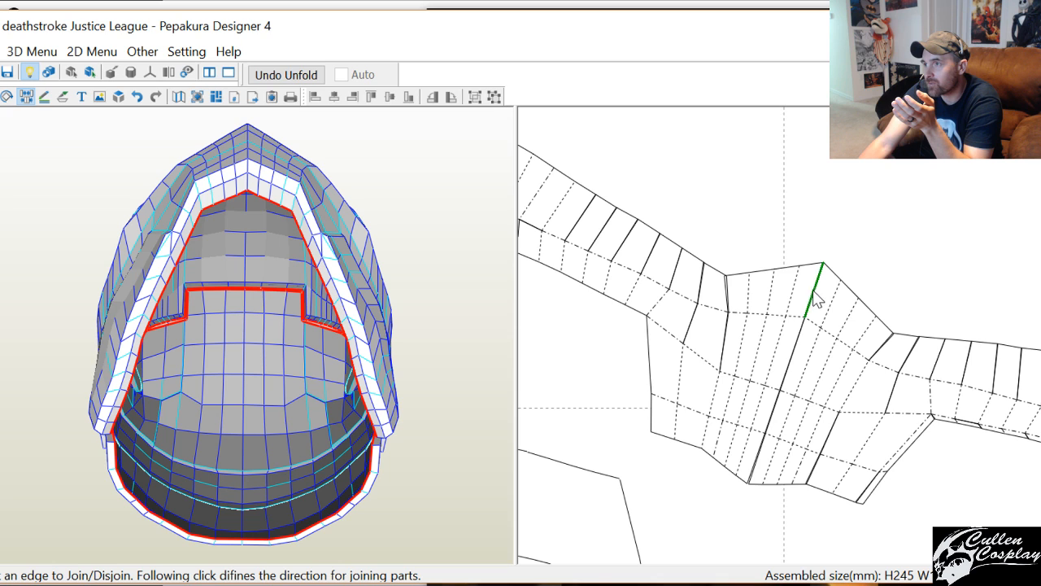
left_click(816, 299)
left_click(784, 364)
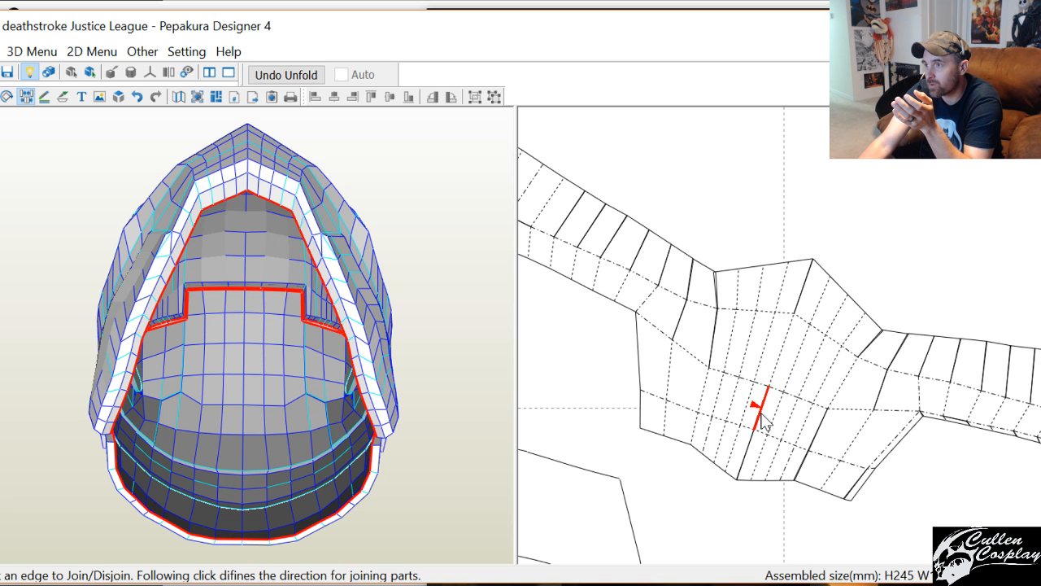
left_click(799, 302)
Join the mouth piece's first middle-row face at the left bend to the left arm, splitting it from its centre neighbour
right_click(784, 360)
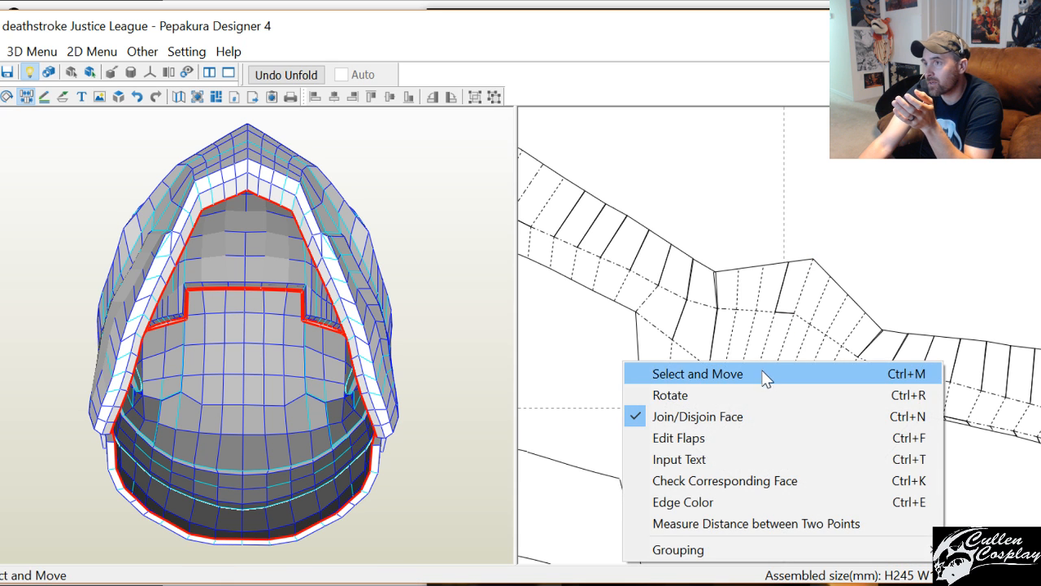
left_click(763, 338)
right_click(729, 373)
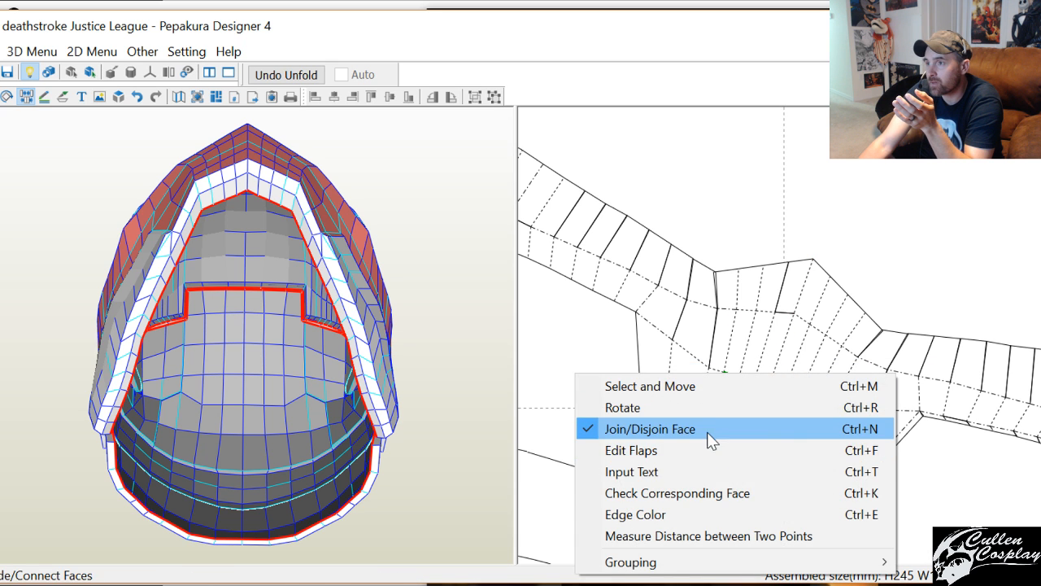
left_click(710, 428)
left_click(710, 365)
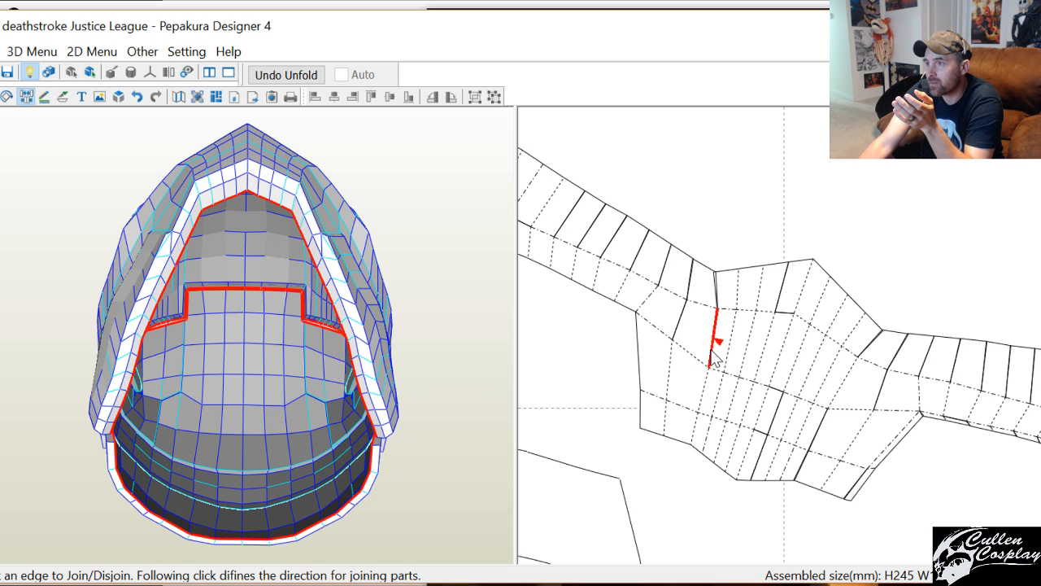
left_click(719, 346)
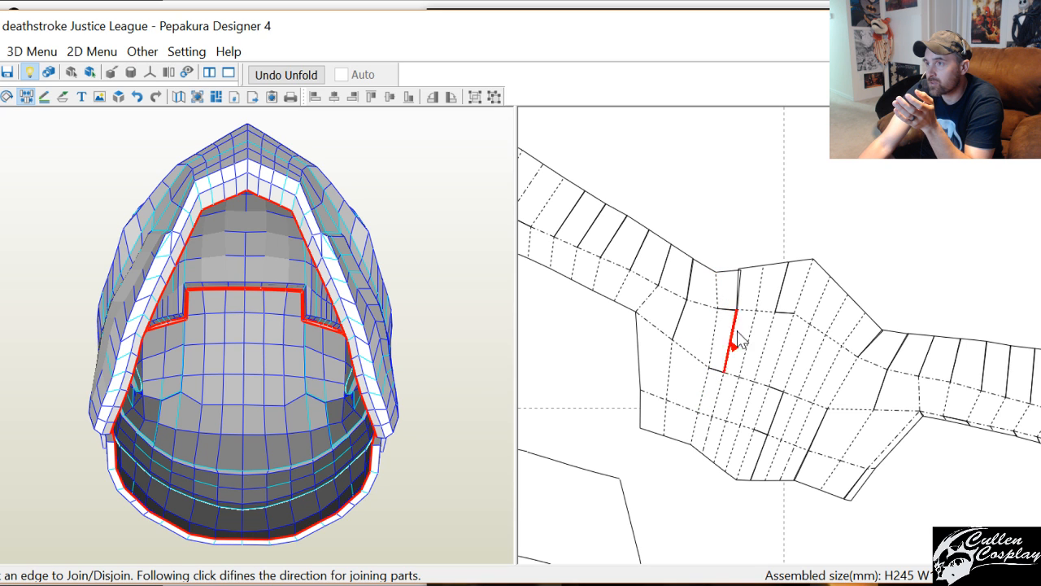
Split and rejoin the upper-row corner face at the mouth piece's right bend, and attach the adjoining middle-row face to the right arm
left_click(876, 340)
left_click(864, 382)
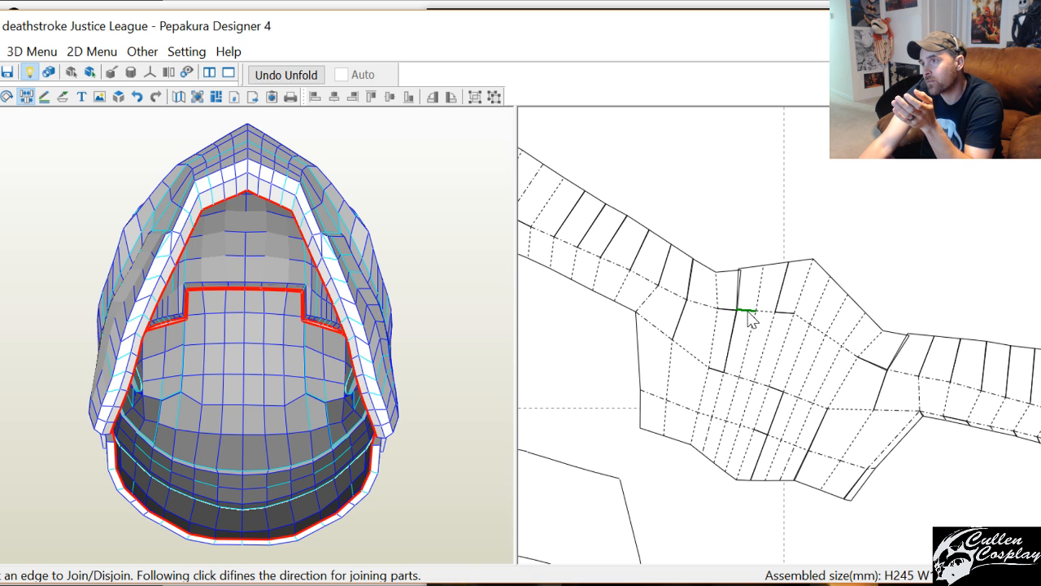
middle_click_drag(794, 326, 841, 306)
left_click(915, 324)
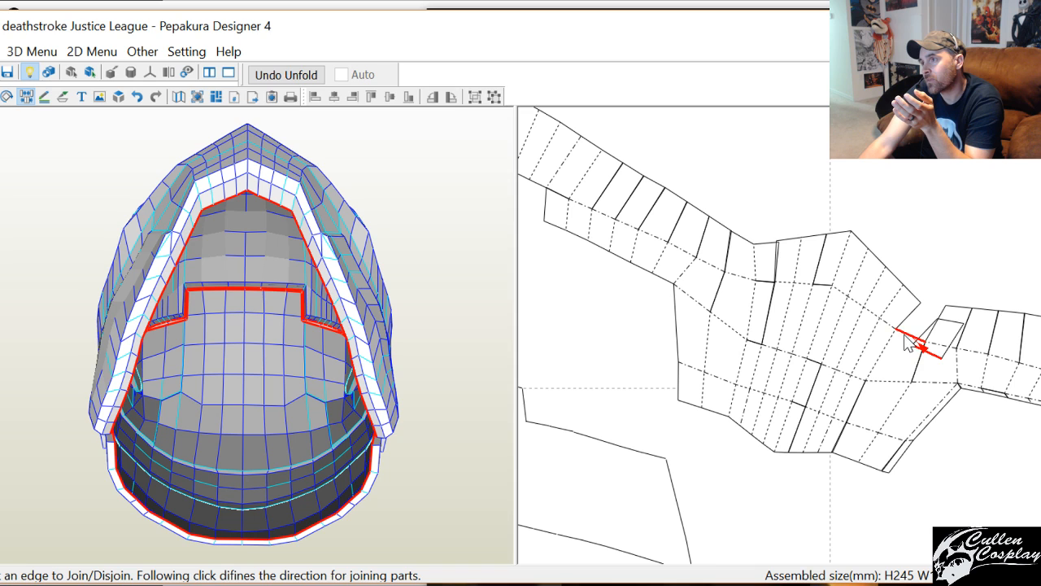
left_click(907, 335)
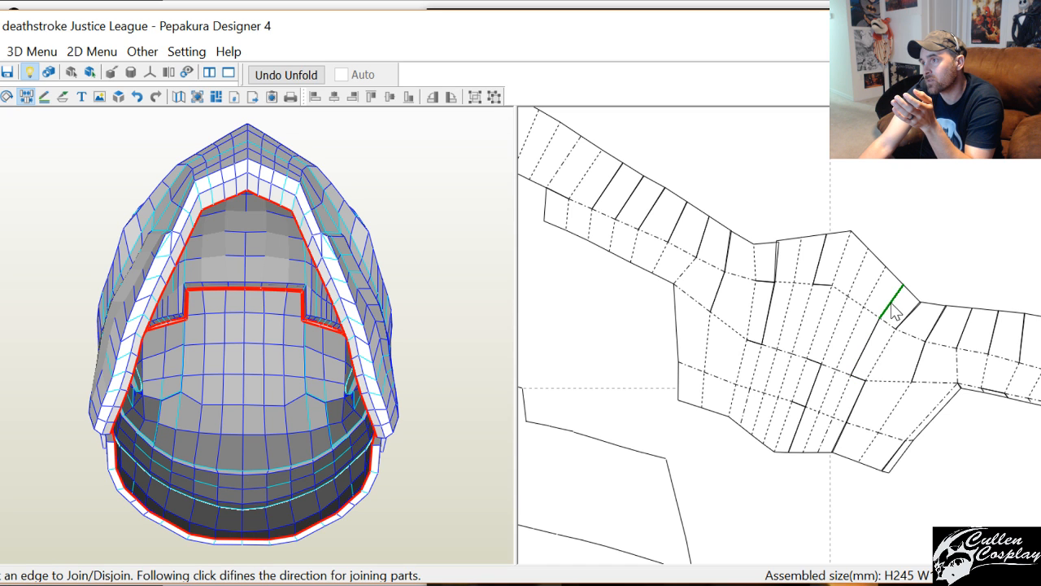
Split the small upper-row face beside the mouth piece's right bend and rejoin the faces around it to the right arm
left_click(892, 304)
left_click(871, 387)
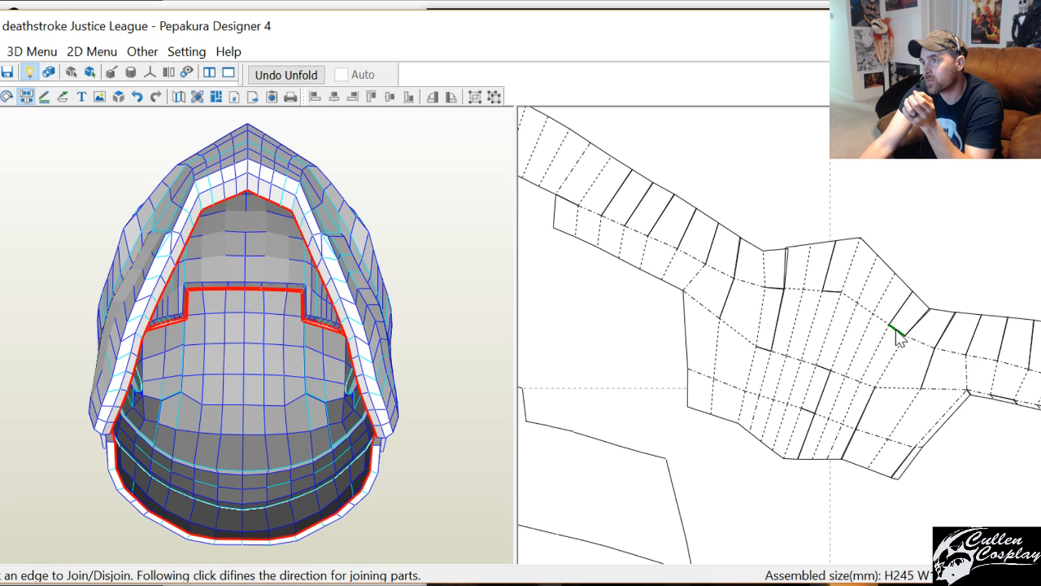
left_click(896, 333)
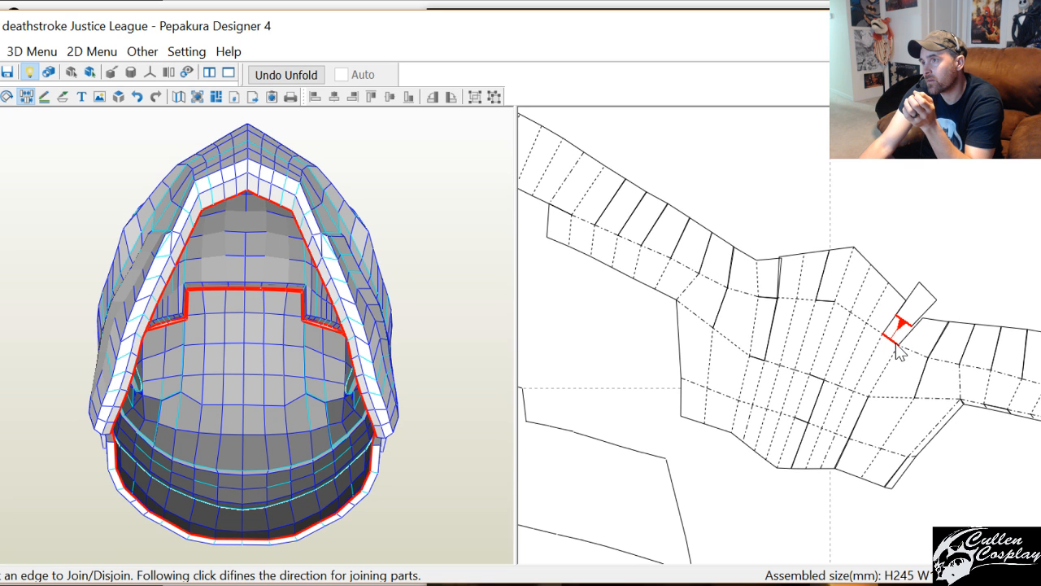
left_click(904, 349)
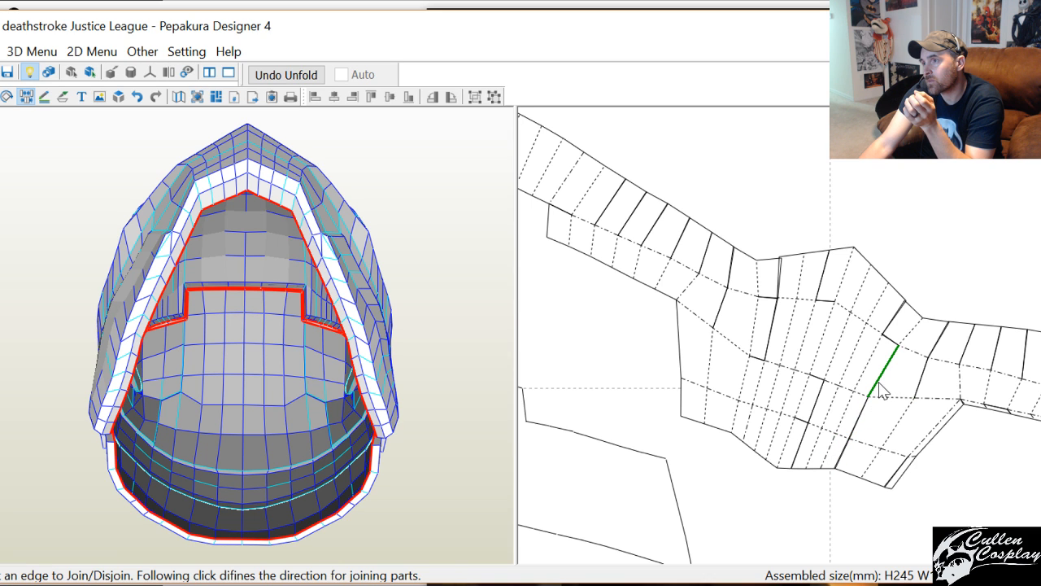
Split the right arm from the mouth piece's middle row, rejoin it along the lower row, and close the next lower-row cut
left_click(864, 407)
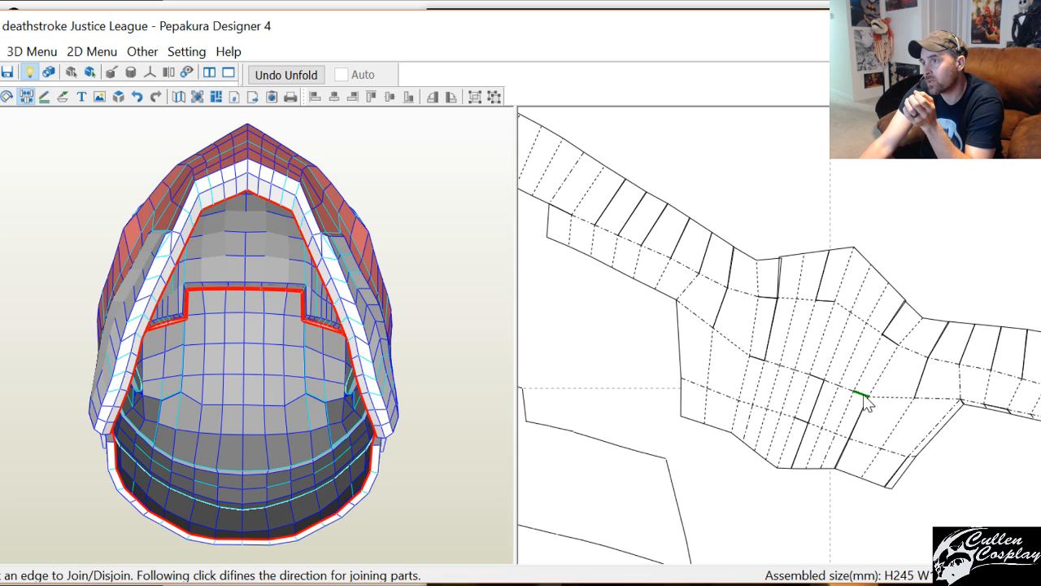
left_click(864, 396)
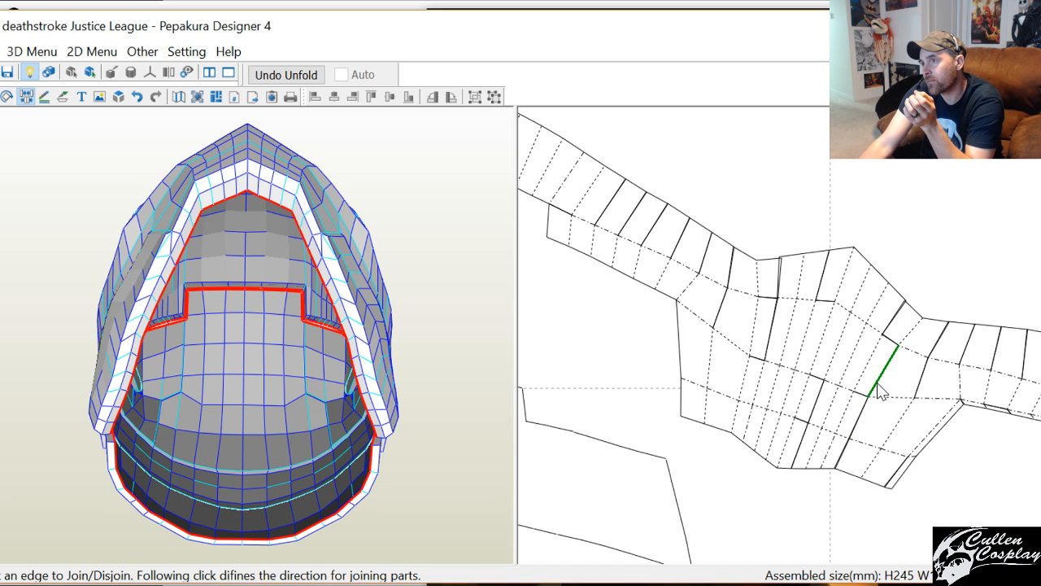
left_click(868, 383)
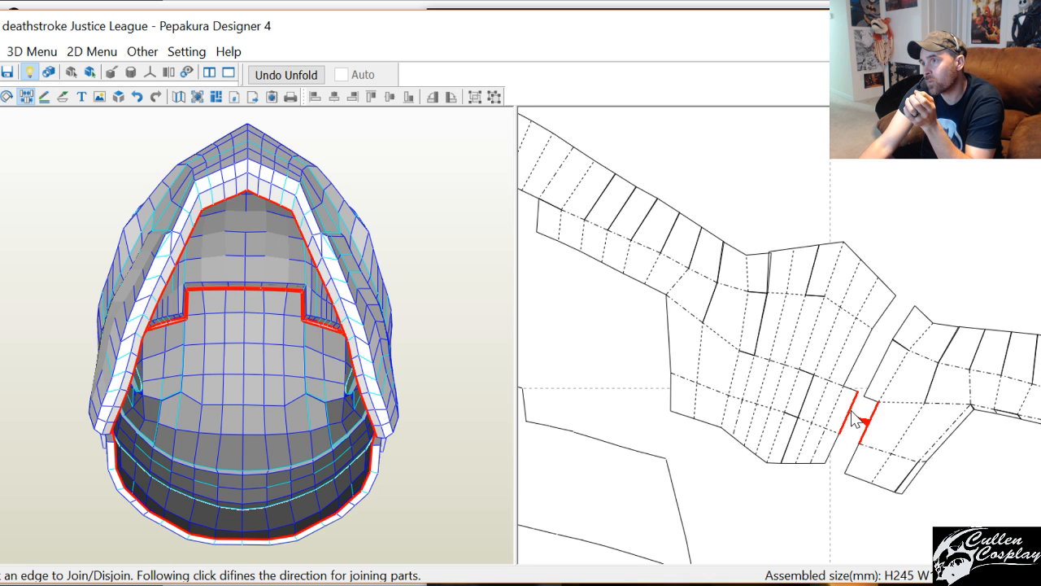
left_click(852, 418)
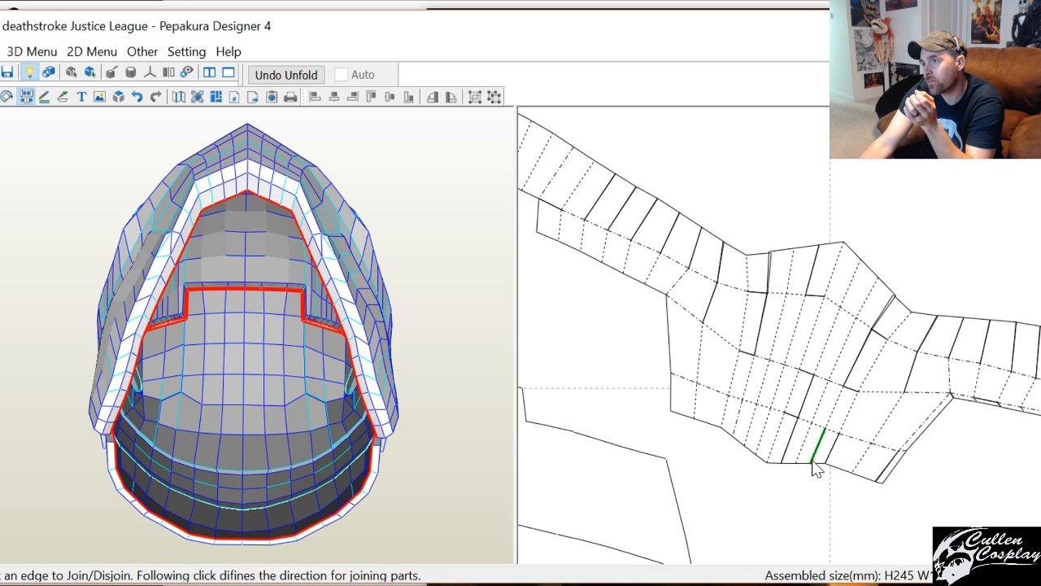
left_click(835, 452)
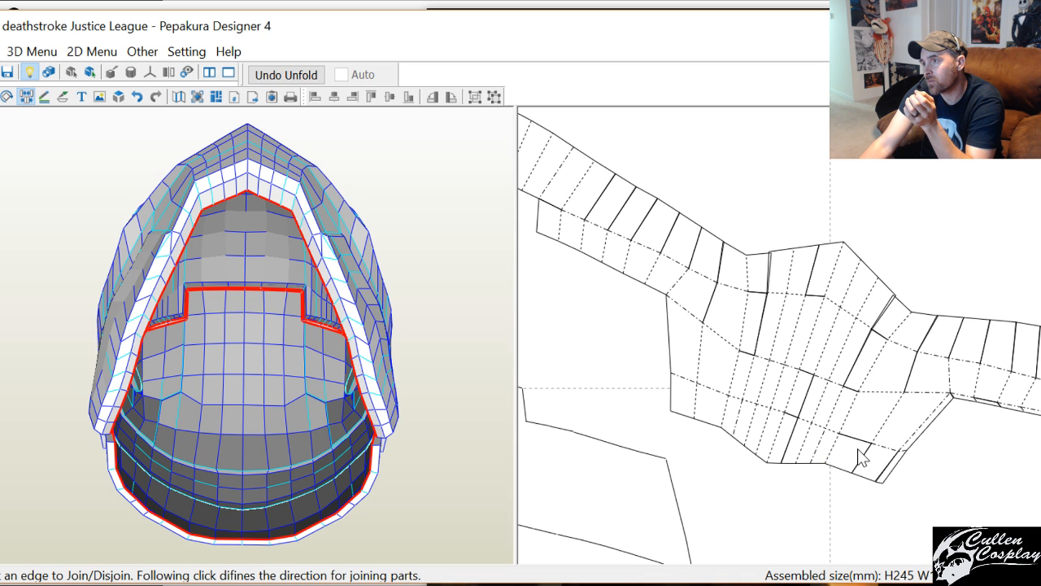
Rejoin the lower-row faces below the mouth piece's right bend to their neighbours
left_click(859, 439)
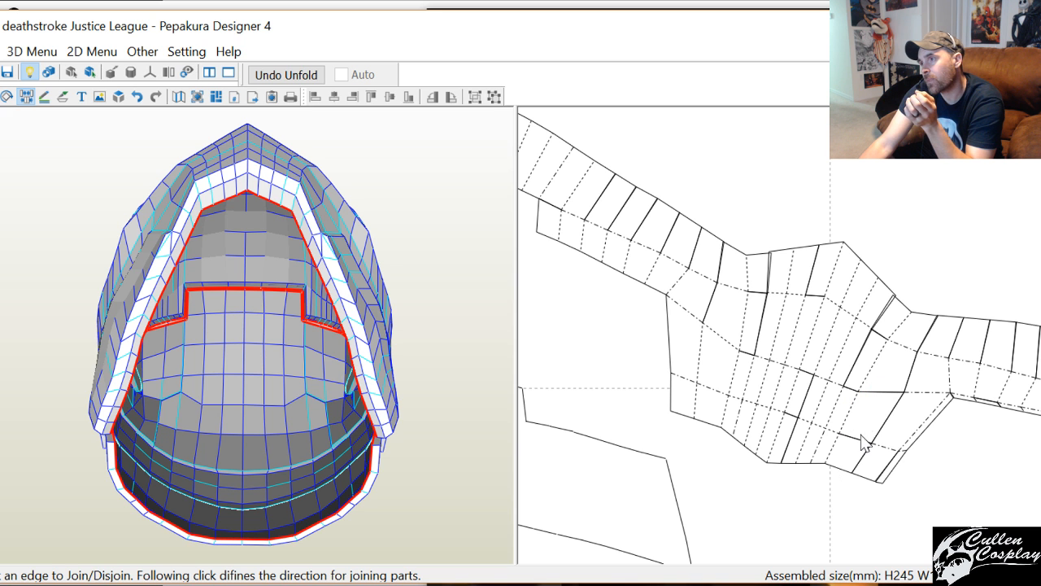
left_click(851, 447)
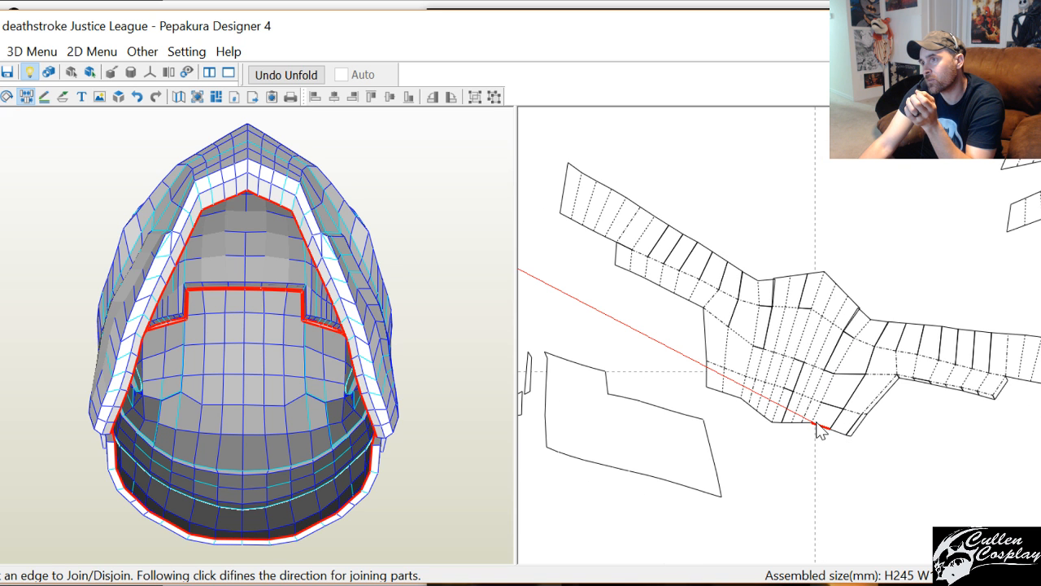
right_click(819, 425)
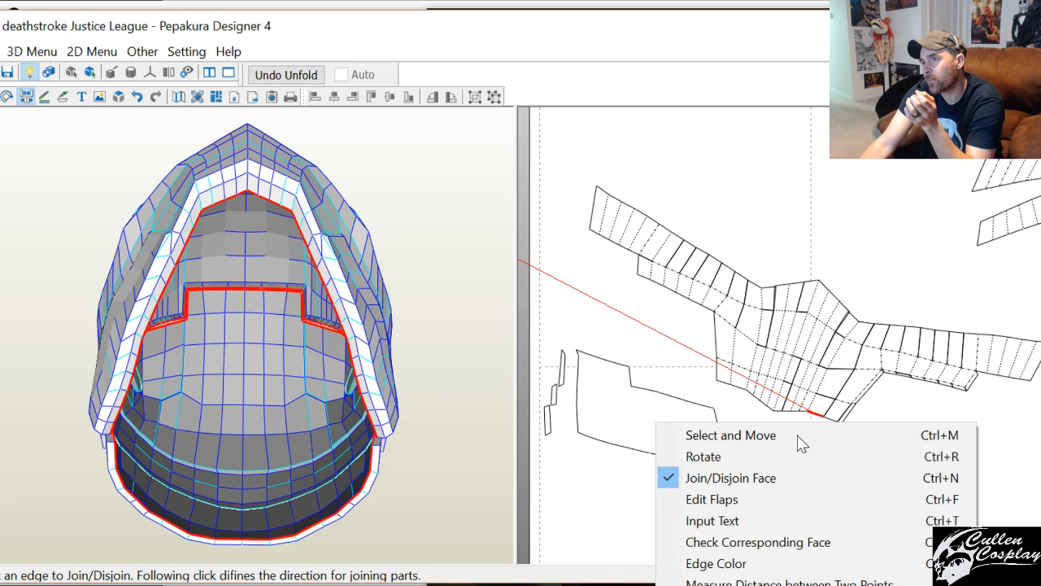
left_click(751, 482)
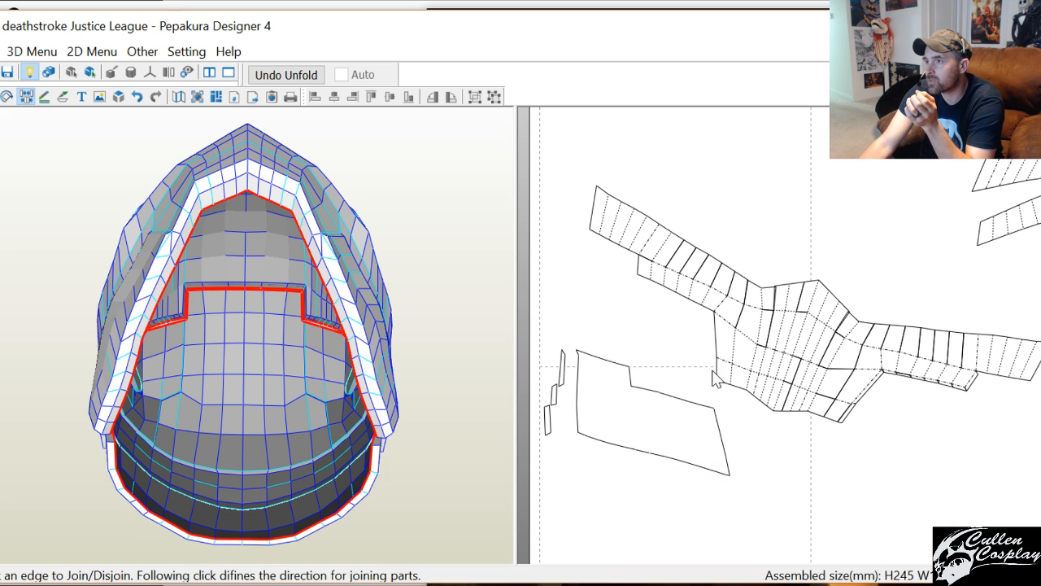
Detach the narrow rim strips along the right arm's lower edge and close the remaining lower-row cut beside the mouth piece's right bend
left_click(855, 407)
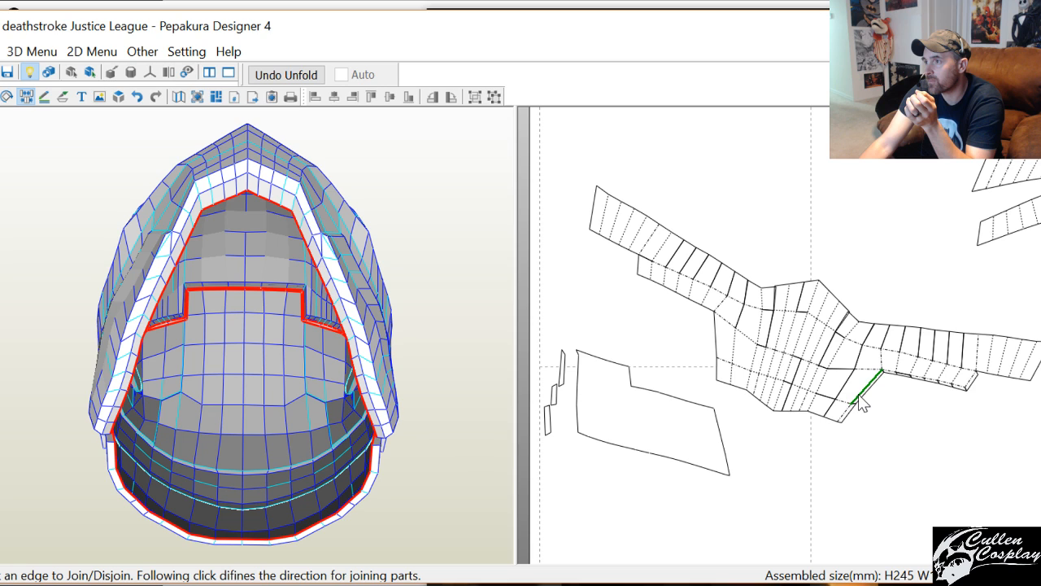
left_click(860, 403)
left_click(853, 408)
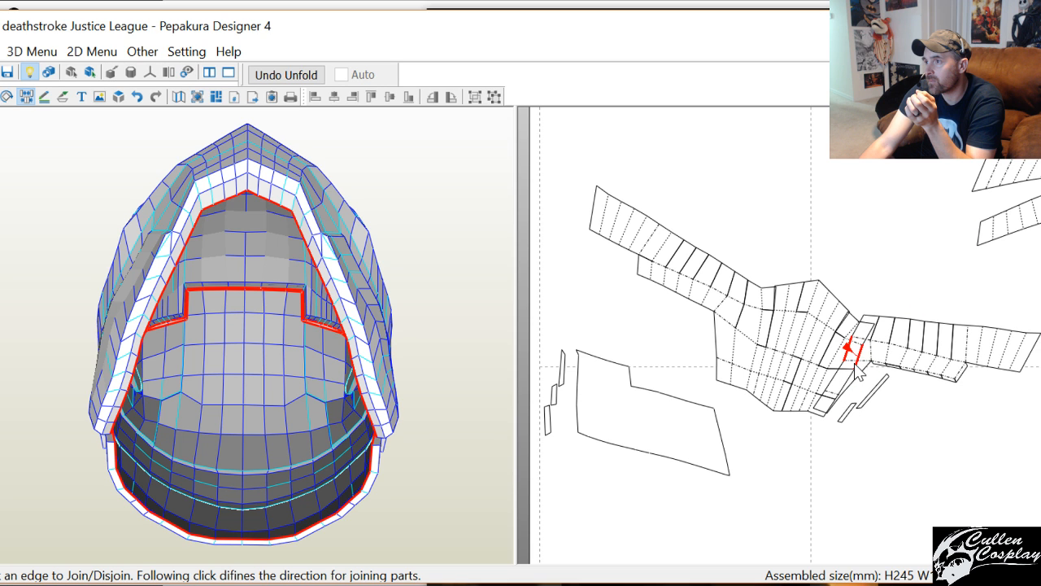
left_click(856, 370)
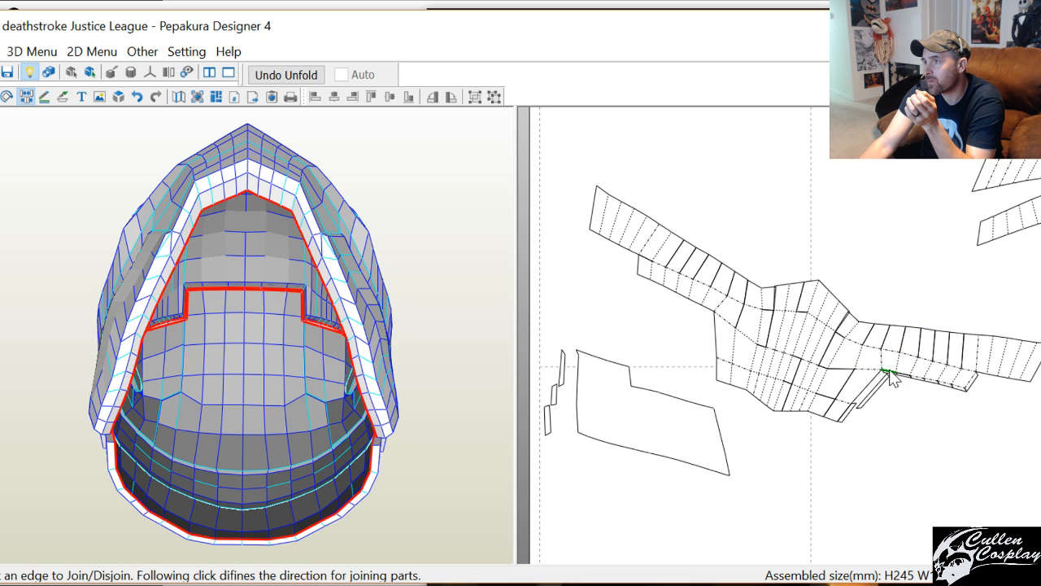
left_click(892, 375)
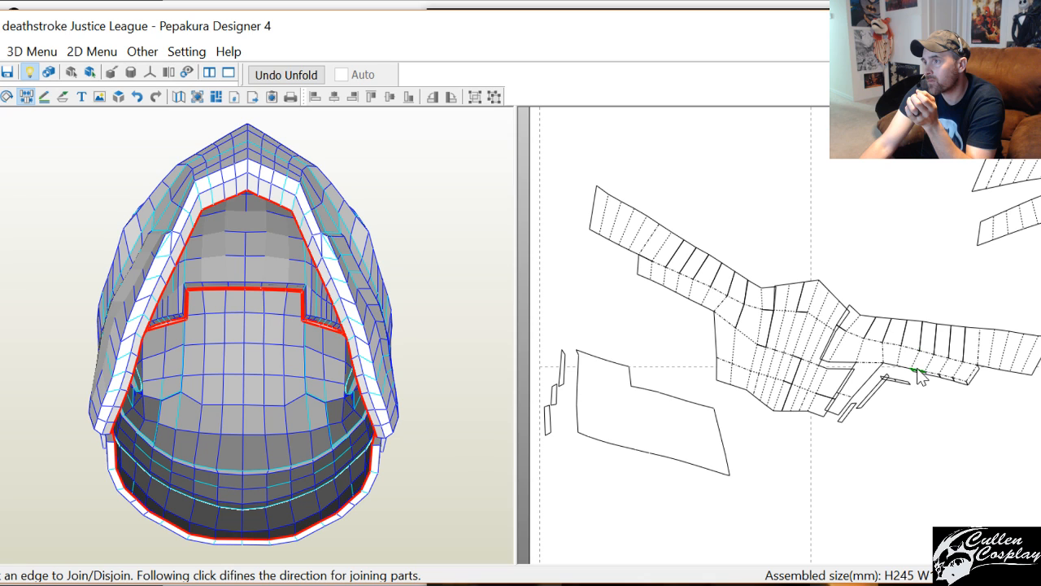
left_click(932, 373)
left_click(951, 371)
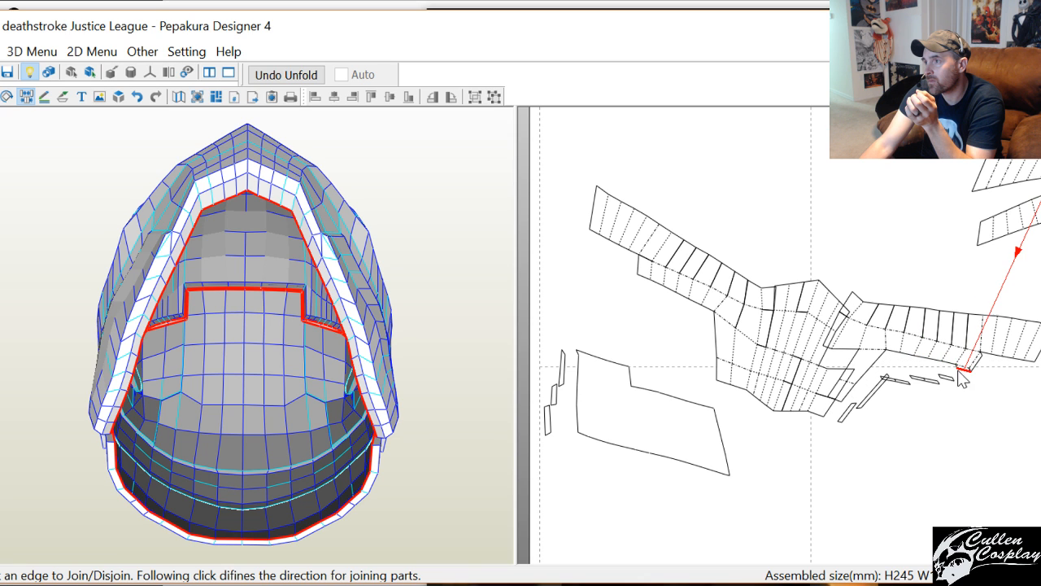
left_click(967, 367)
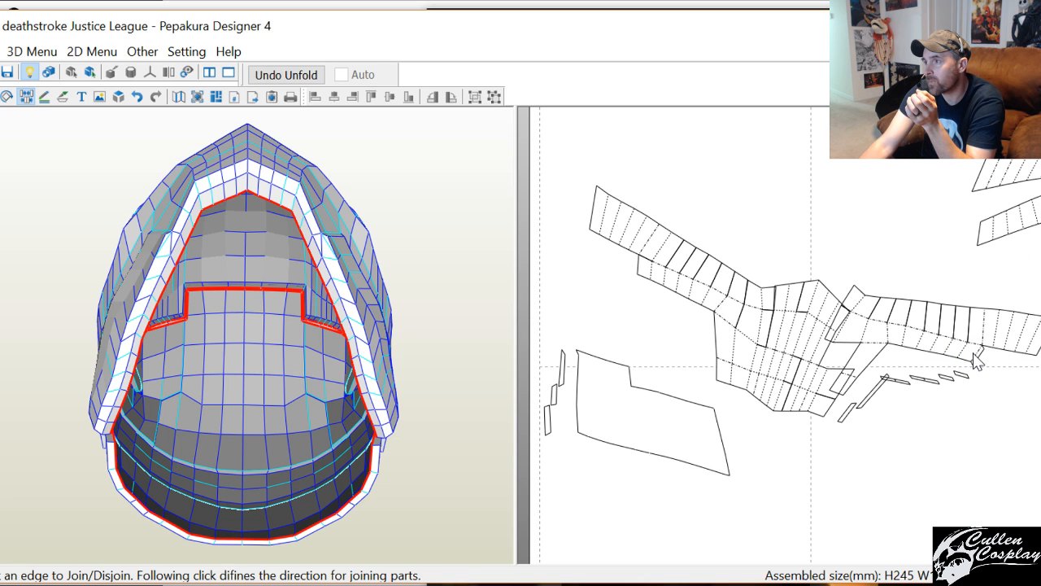
left_click(976, 359)
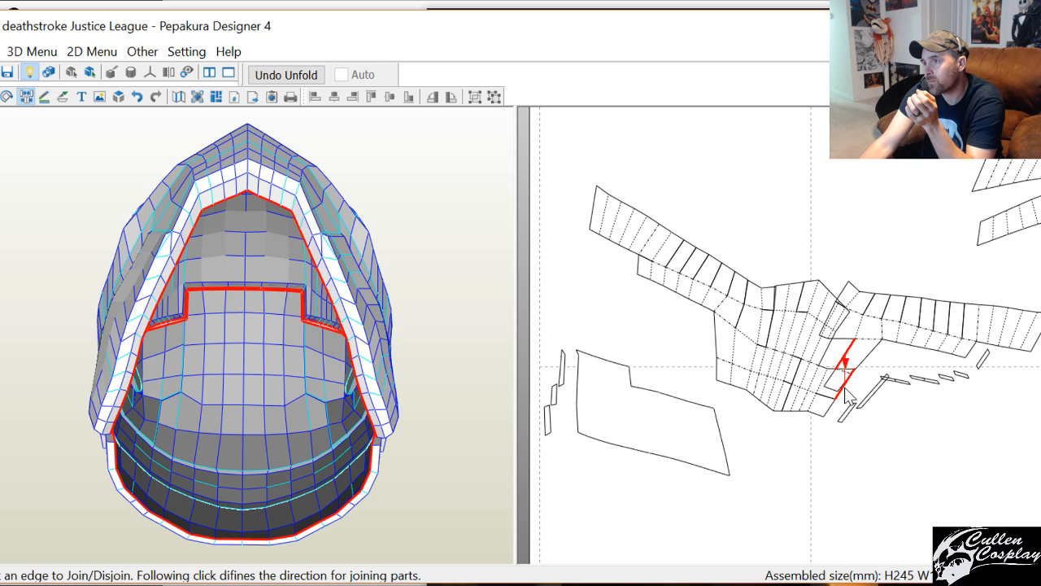
left_click(848, 397)
left_click(843, 404)
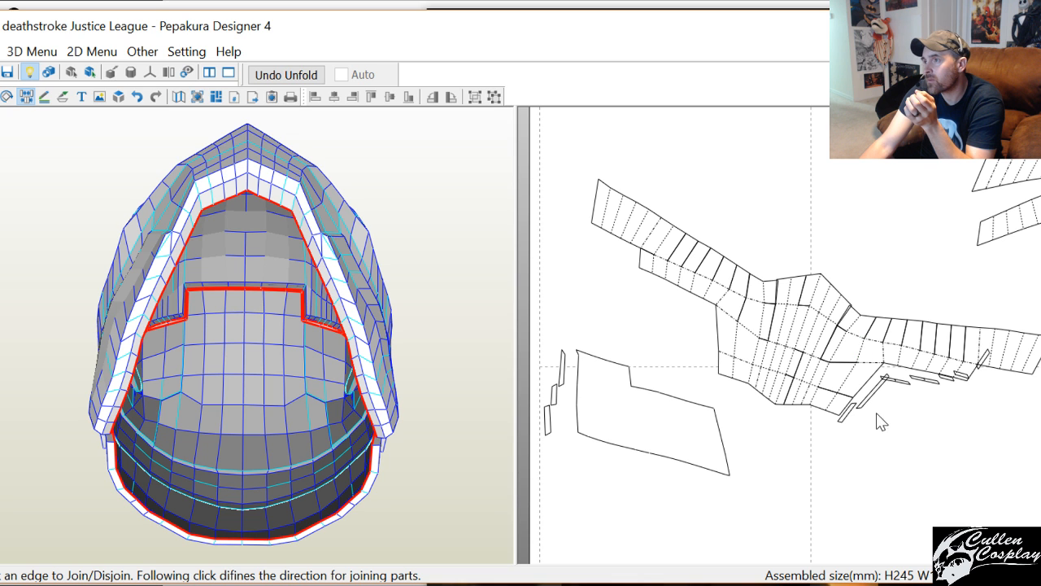
Rotate the mouth piece upright with its peak on top and place it in the page's empty lower area
right_click(822, 436)
left_click(797, 461)
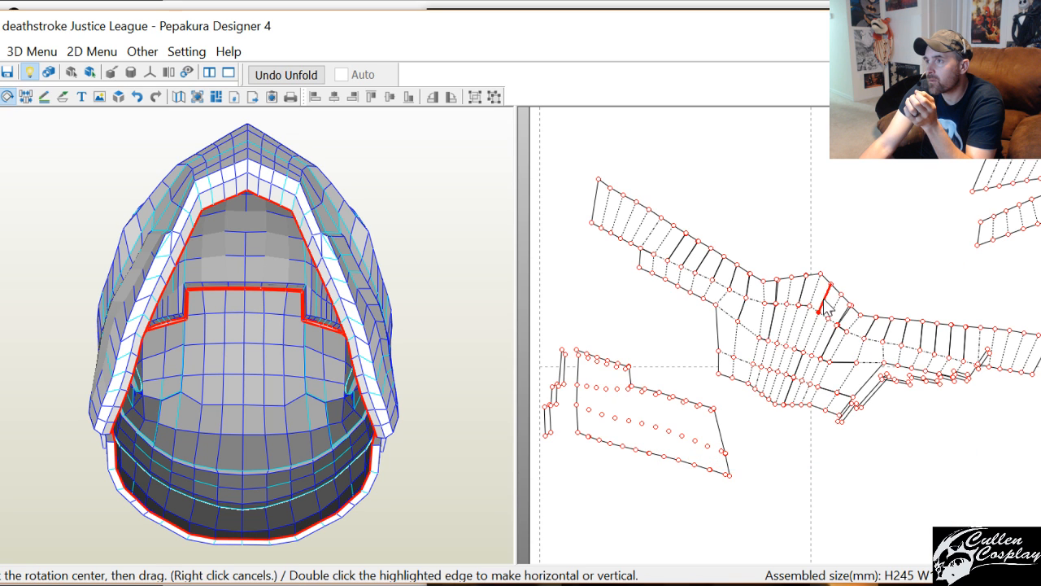
left_click_drag(821, 275, 855, 246)
left_click_drag(822, 323, 746, 581)
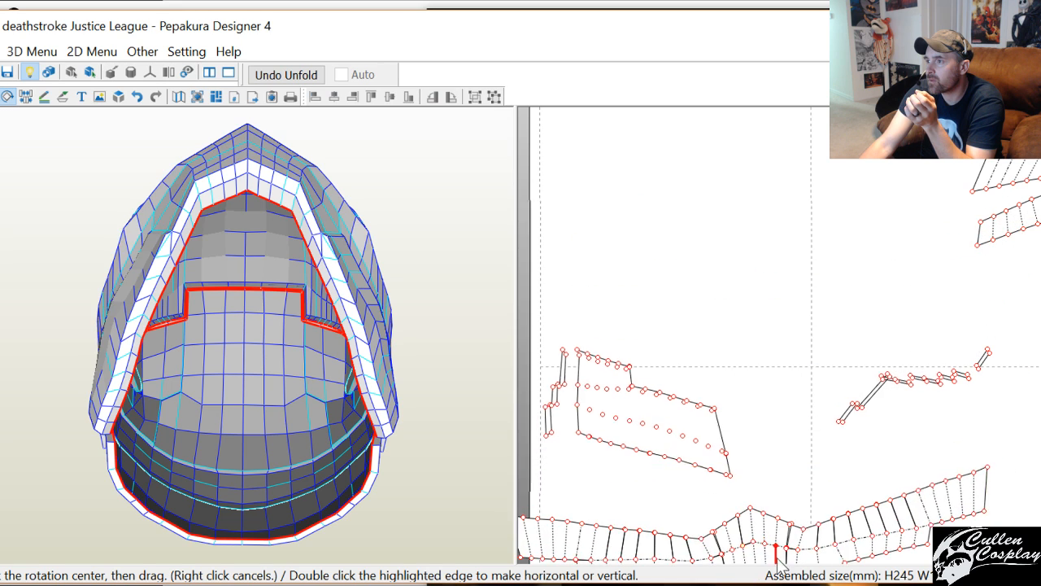
middle_click_drag(778, 559, 841, 319)
left_click_drag(843, 329, 858, 368)
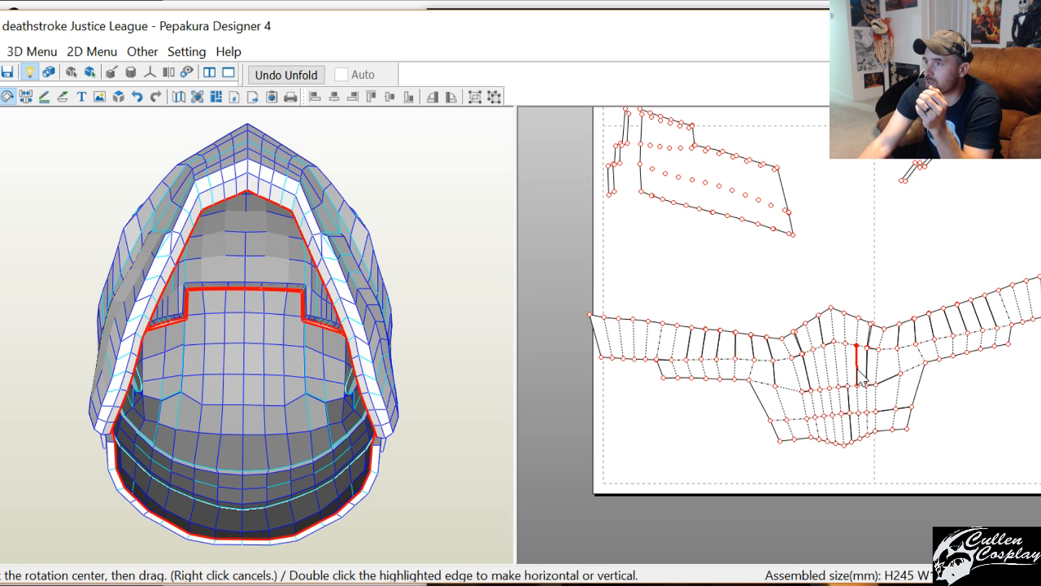
Hide the inner lines in the left half of the mouth piece's centre with the Edge Color eraser, undoing the last oversized erasure
right_click(858, 379)
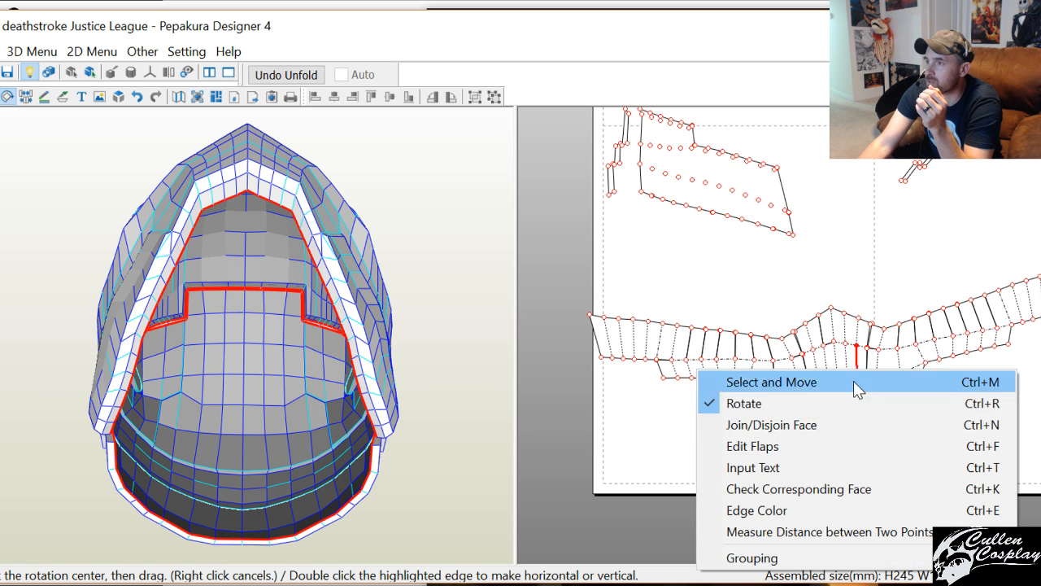
left_click(832, 507)
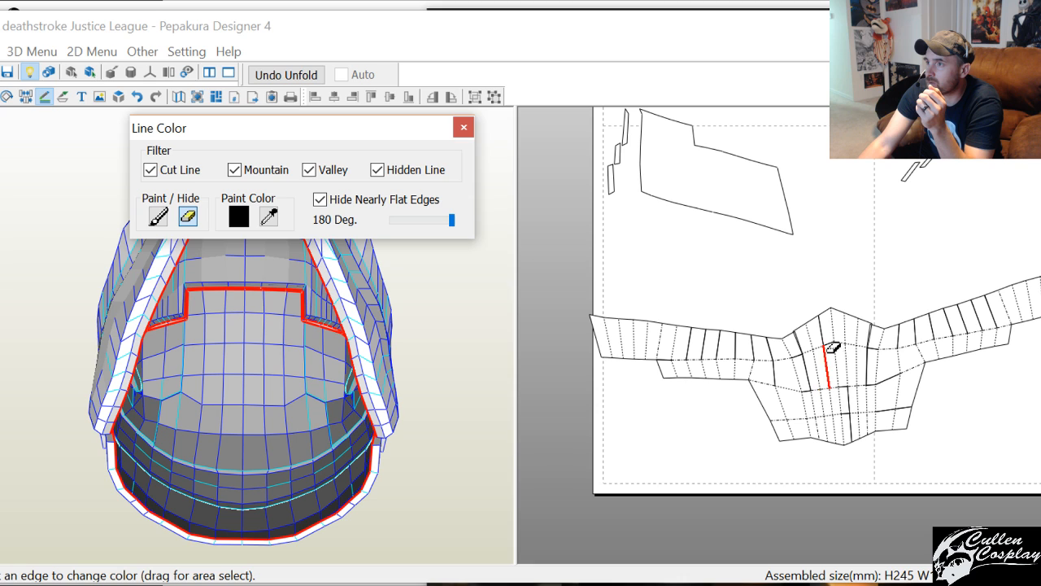
mouse_move(809, 335)
left_mouse_down()
mouse_move(827, 352)
mouse_move(833, 413)
left_mouse_up()
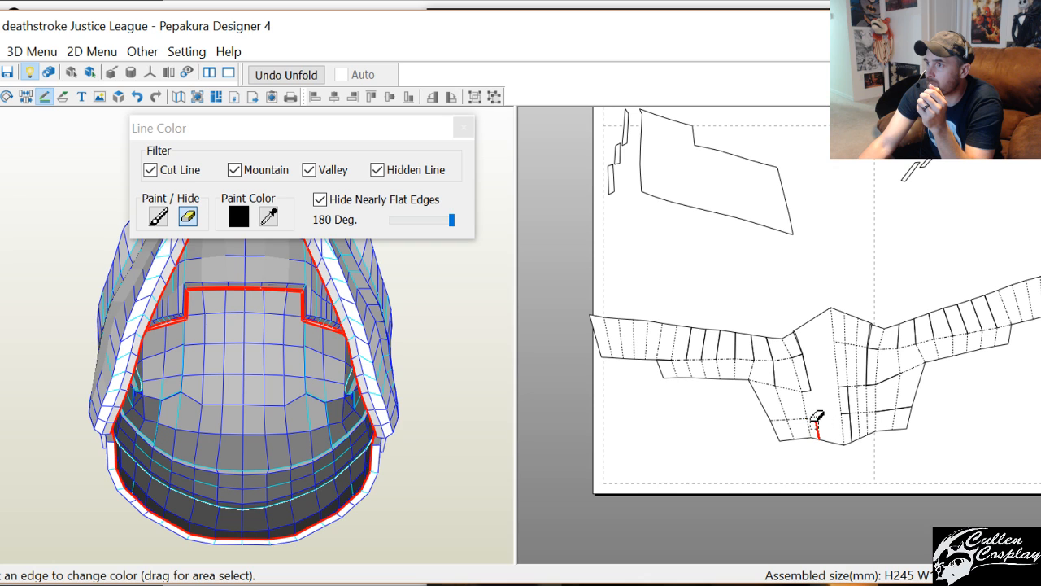
left_click_drag(817, 402, 810, 376)
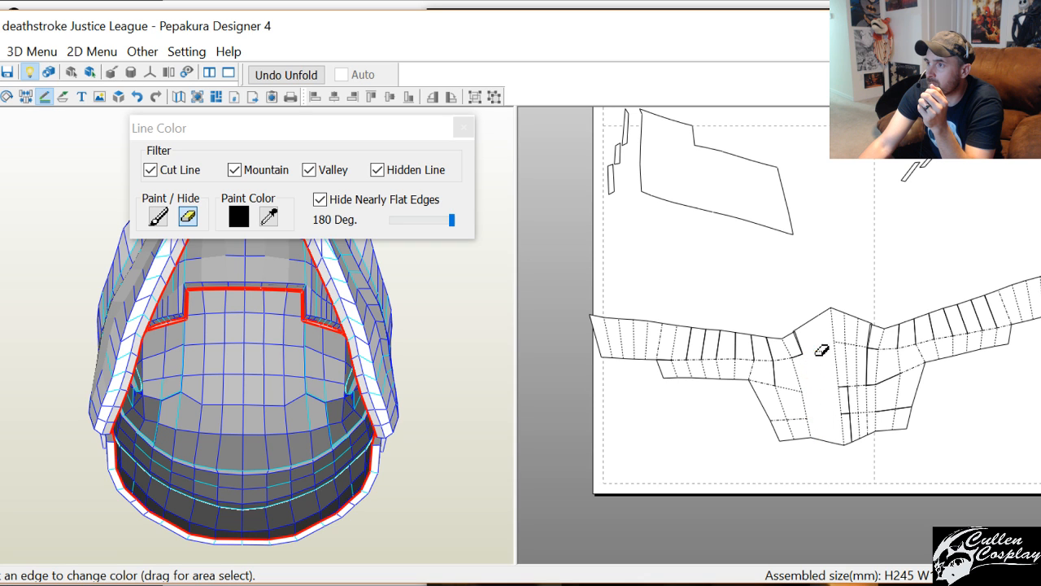
left_click_drag(814, 337, 799, 359)
mouse_move(797, 419)
left_mouse_down()
mouse_move(759, 351)
mouse_move(773, 372)
left_mouse_up()
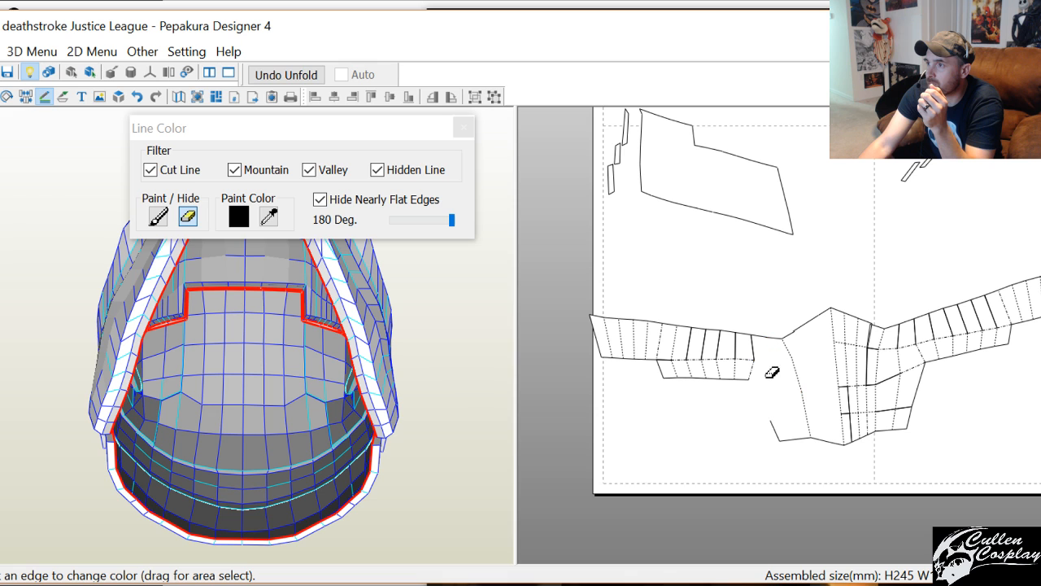
left_click(138, 96)
Hide all inner lines of the mouth piece's left arm, from the left bend out to the arm's tip
scroll(883, 366, "up", 3)
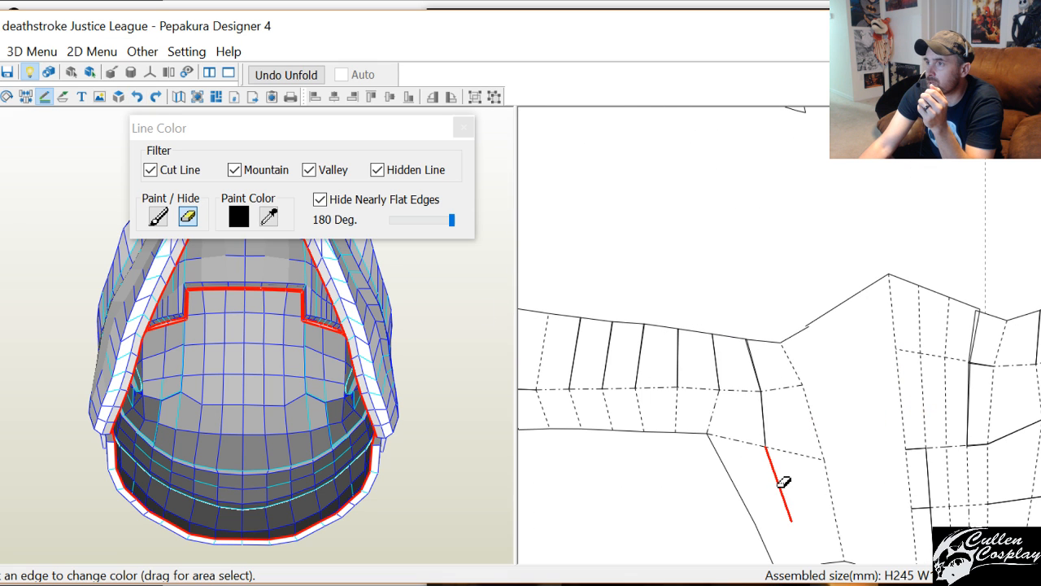
mouse_move(783, 484)
left_mouse_down()
mouse_move(776, 414)
mouse_move(747, 386)
left_mouse_up()
mouse_move(733, 409)
left_mouse_down()
mouse_move(706, 389)
mouse_move(595, 375)
mouse_move(578, 353)
left_mouse_up()
right_click_drag(579, 353, 809, 296)
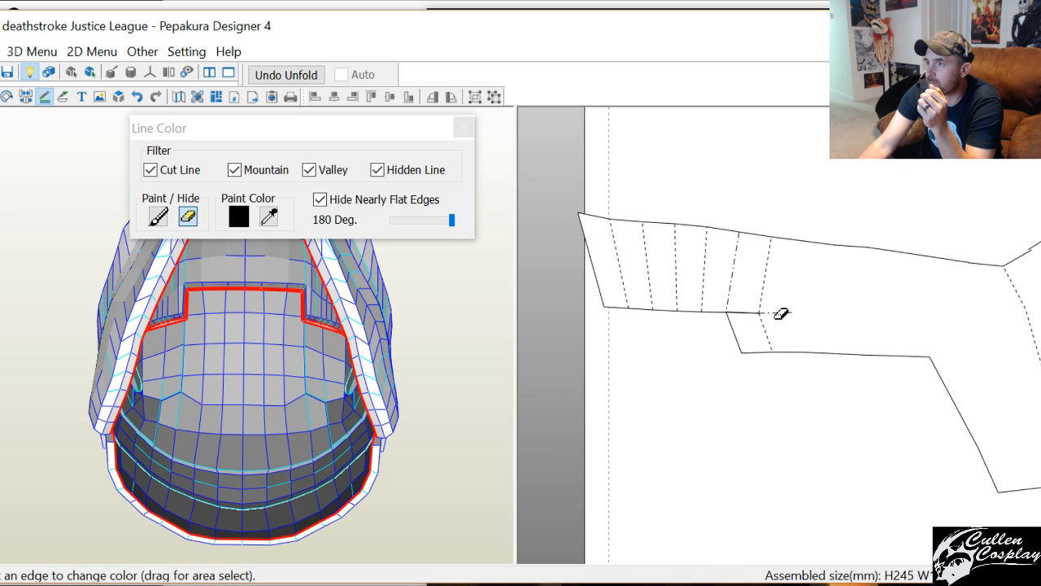
mouse_move(780, 312)
left_mouse_down()
mouse_move(678, 293)
mouse_move(649, 258)
left_mouse_up()
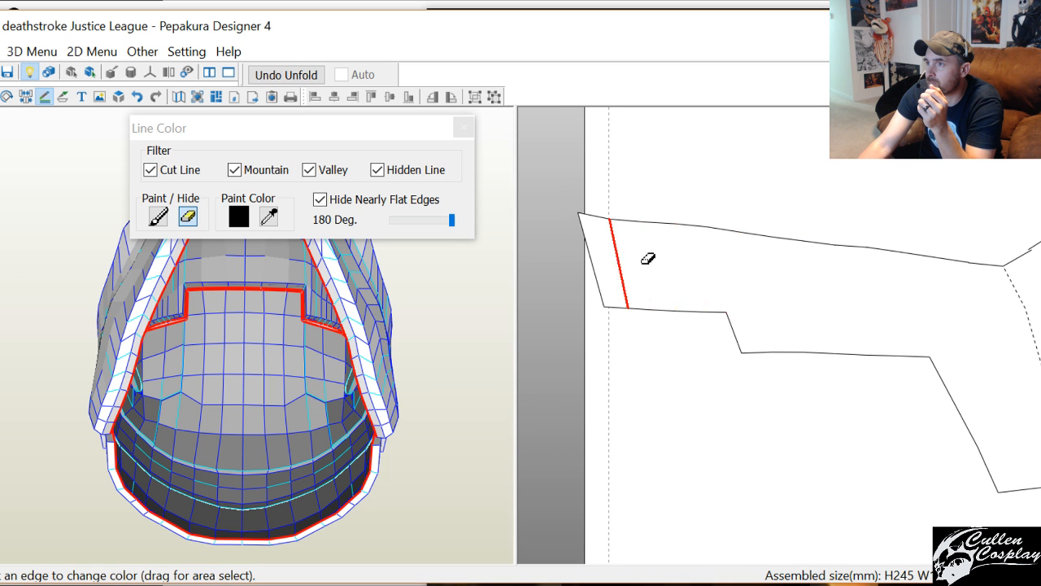
Hide the inner lines in the right half of the mouth piece's centre, between the centre fold and the right bend
middle_click_drag(859, 354, 498, 406)
left_click_drag(767, 312, 836, 351)
left_click_drag(777, 412, 832, 454)
left_click_drag(783, 477, 842, 492)
Hide the inner lines of the mouth piece's right arm, from beside the right bend out to the arm's tip
mouse_move(914, 327)
left_mouse_down()
mouse_move(894, 333)
mouse_move(906, 423)
left_mouse_up()
left_click_drag(881, 462, 897, 482)
middle_click_drag(969, 346, 821, 423)
mouse_move(770, 394)
left_mouse_down()
mouse_move(956, 348)
mouse_move(971, 364)
left_mouse_up()
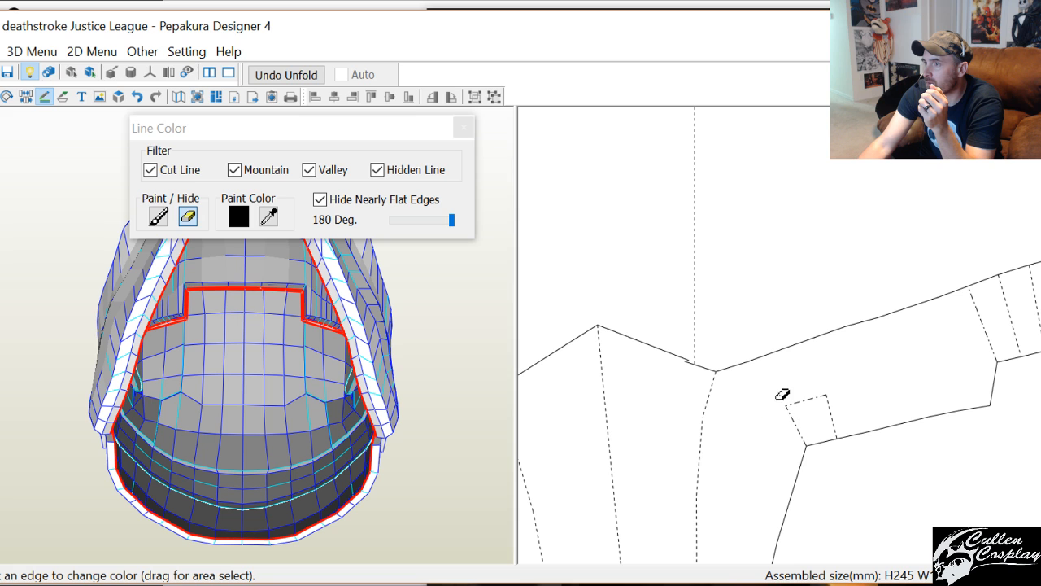
mouse_move(783, 394)
left_mouse_down()
mouse_move(818, 395)
mouse_move(839, 414)
left_mouse_up()
middle_click_drag(971, 331, 841, 390)
mouse_move(820, 402)
left_mouse_down()
mouse_move(883, 351)
mouse_move(943, 349)
mouse_move(961, 362)
left_mouse_up()
Move the stepped cheek piece down and slightly right, closer to the mouth piece
scroll(969, 447, "down", 5)
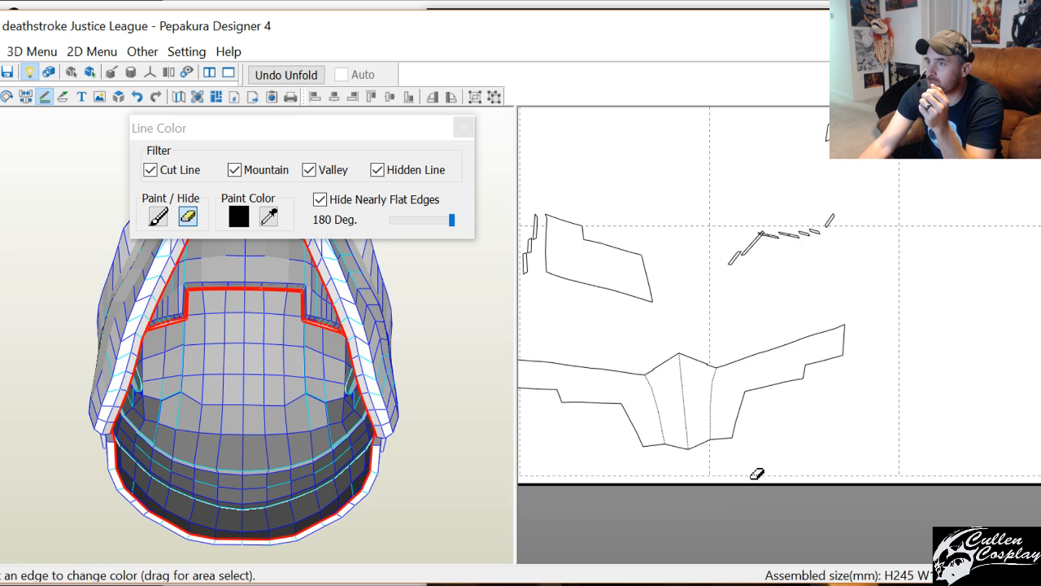
scroll(758, 455, "down", 1)
right_click(774, 403)
left_click(748, 410)
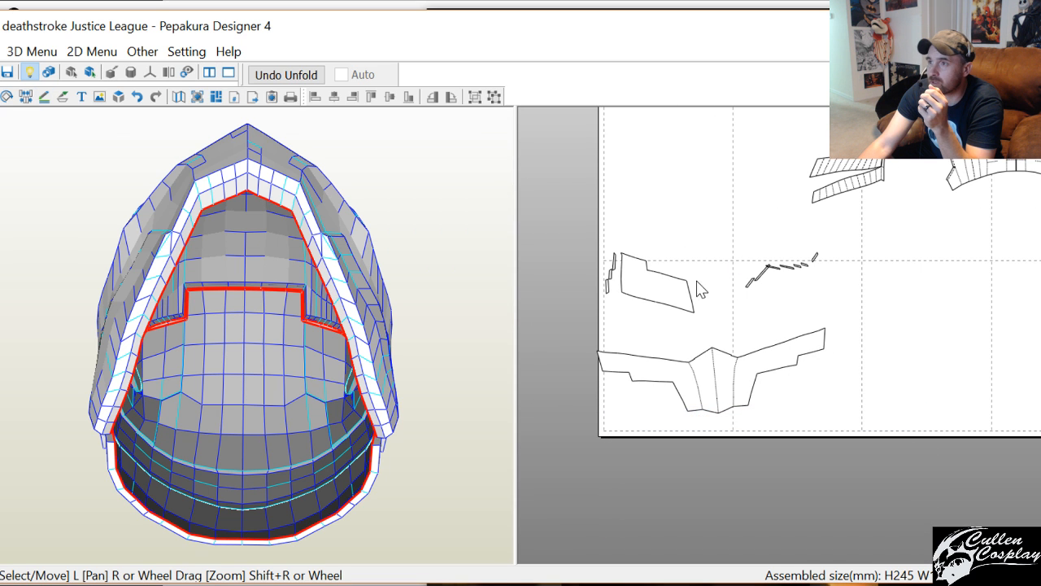
left_click_drag(677, 287, 692, 312)
left_click(630, 294)
Select the small stacked rim strips at the page's left edge and move them beside the other detached rim strips
left_click(608, 268)
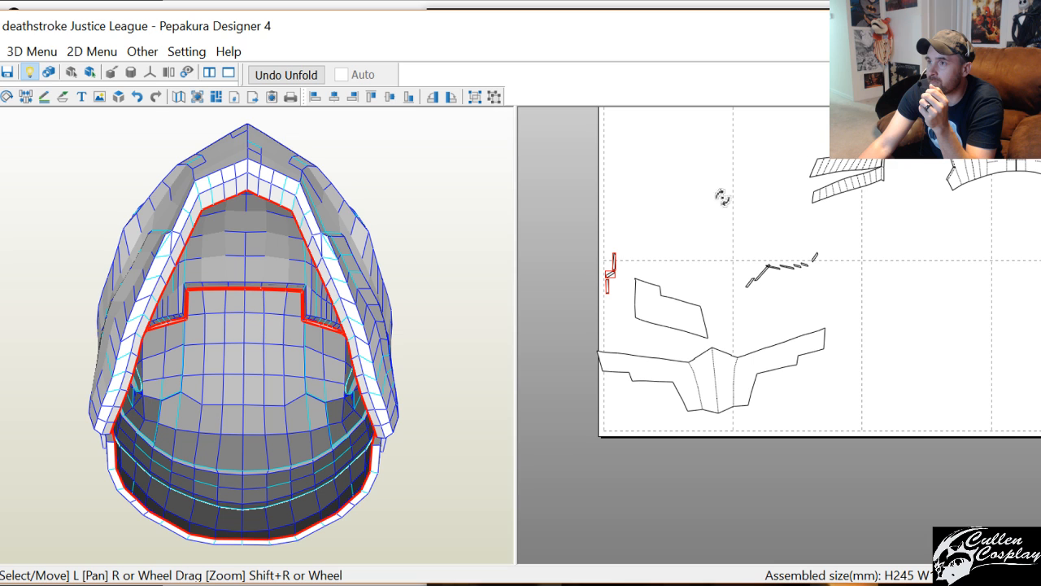
right_click(623, 266)
left_click(621, 268)
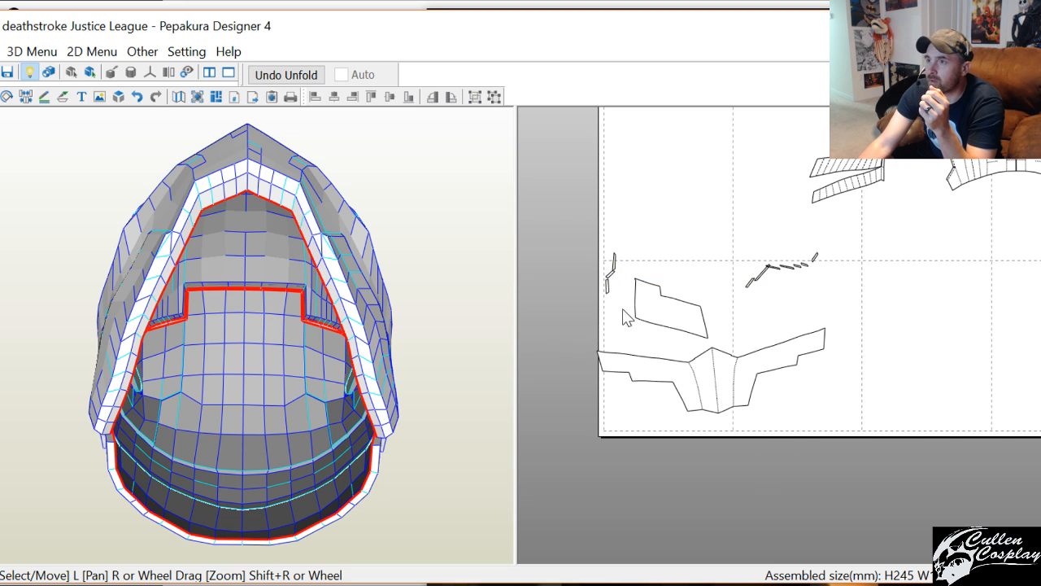
left_click(609, 270)
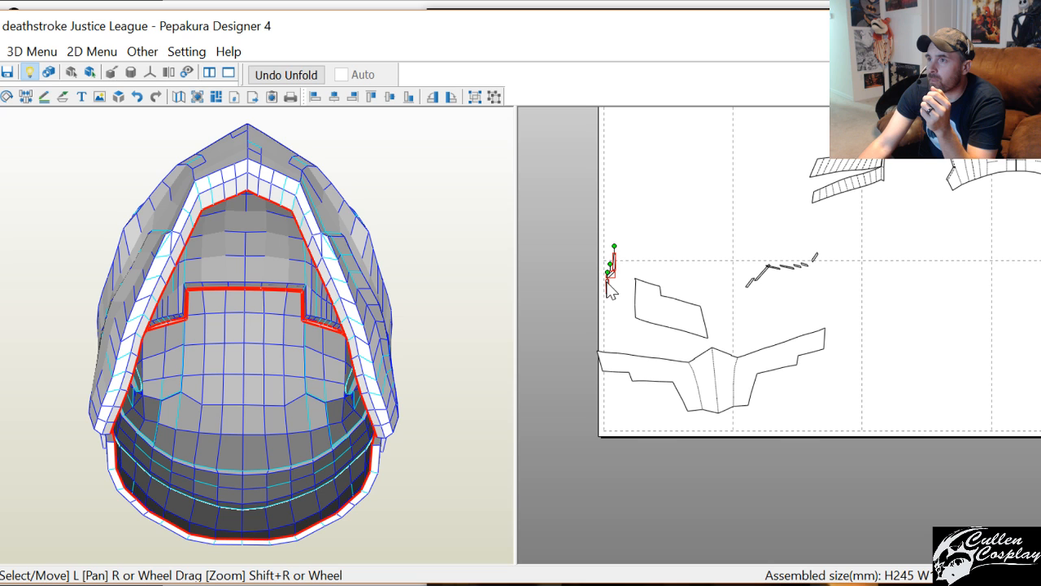
left_click_drag(609, 288, 773, 245)
Select all small rim strips together with the ribbed strip part above them and move them over the curved bands on the right
scroll(826, 290, "down", 4)
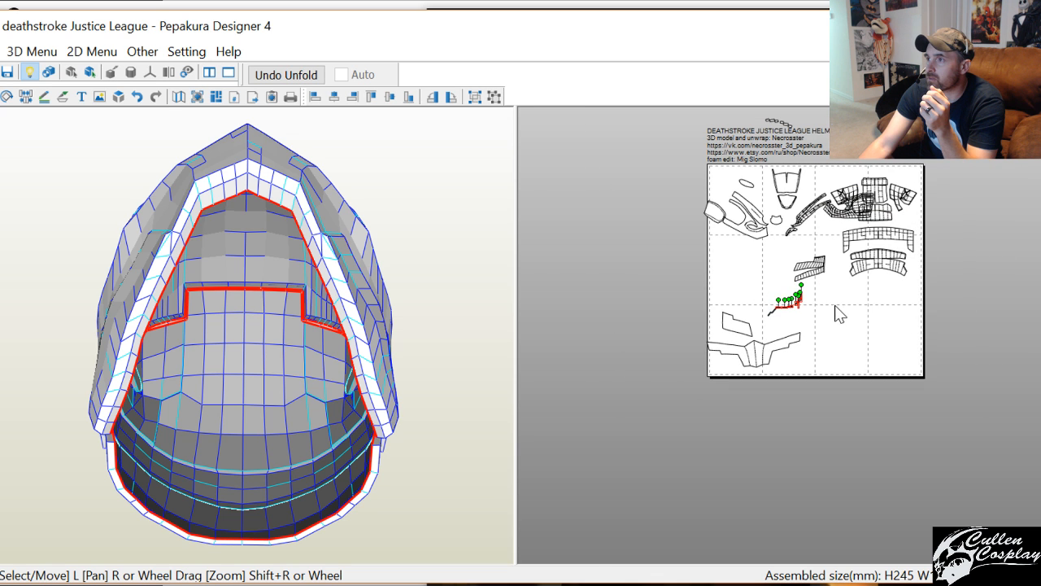
left_click_drag(803, 285, 910, 218)
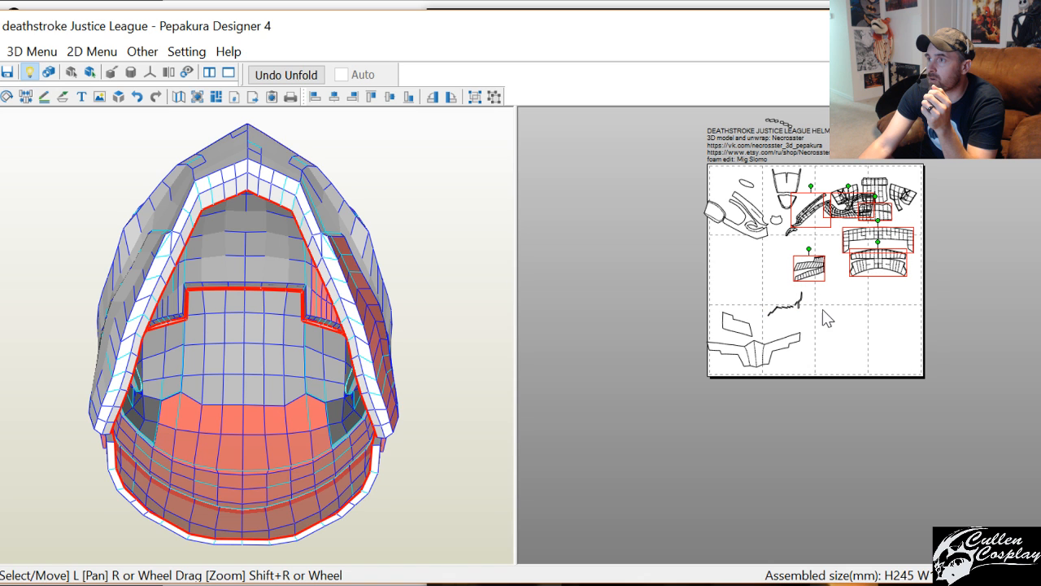
left_click_drag(822, 309, 754, 272)
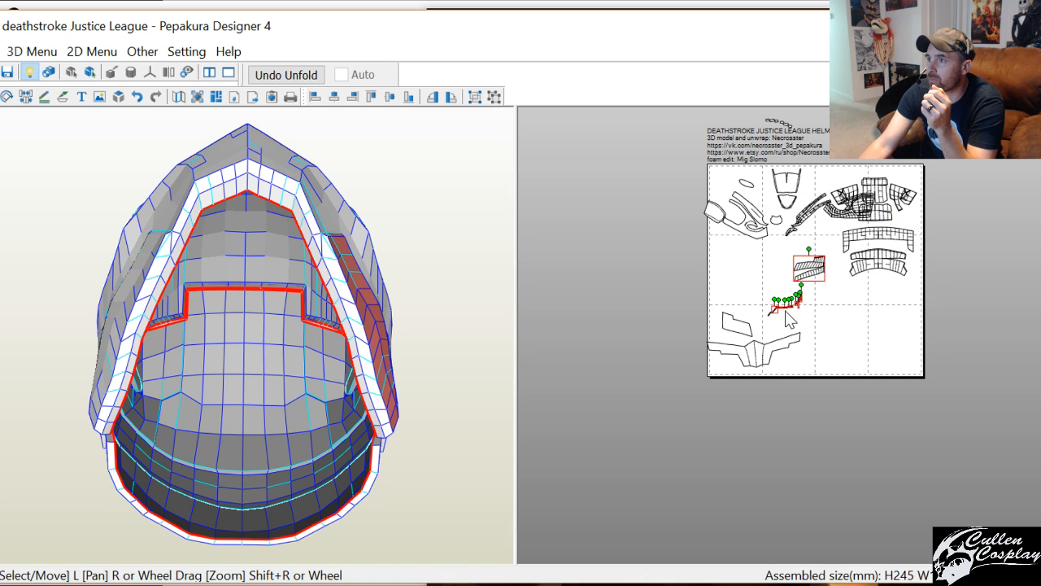
left_click_drag(817, 262, 914, 242)
right_click(864, 302)
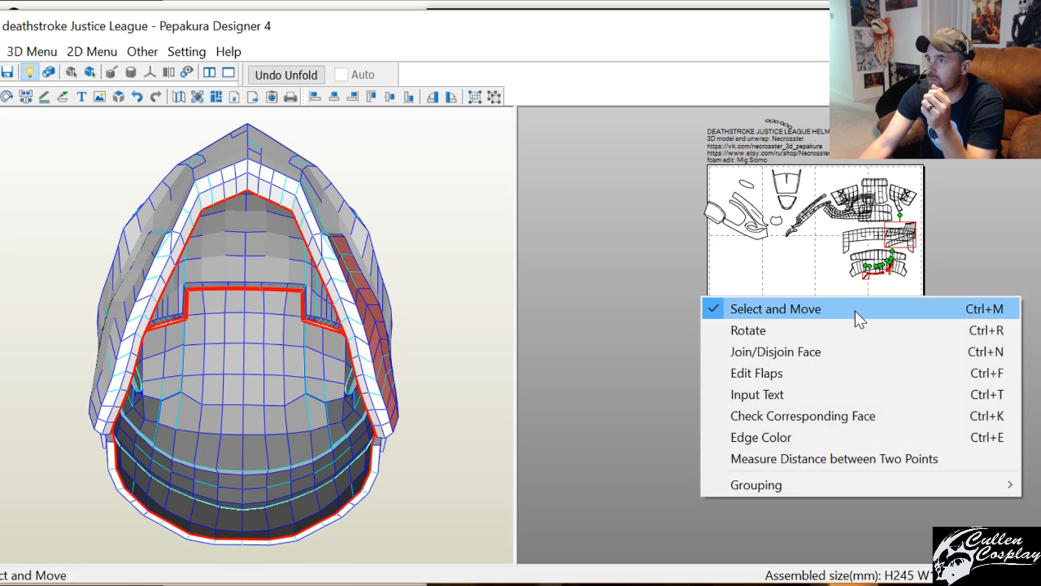
left_click(855, 311)
Move the trapezoidal inner panel from the upper page into the empty area above the stepped cheek piece
scroll(794, 303, "up", 2)
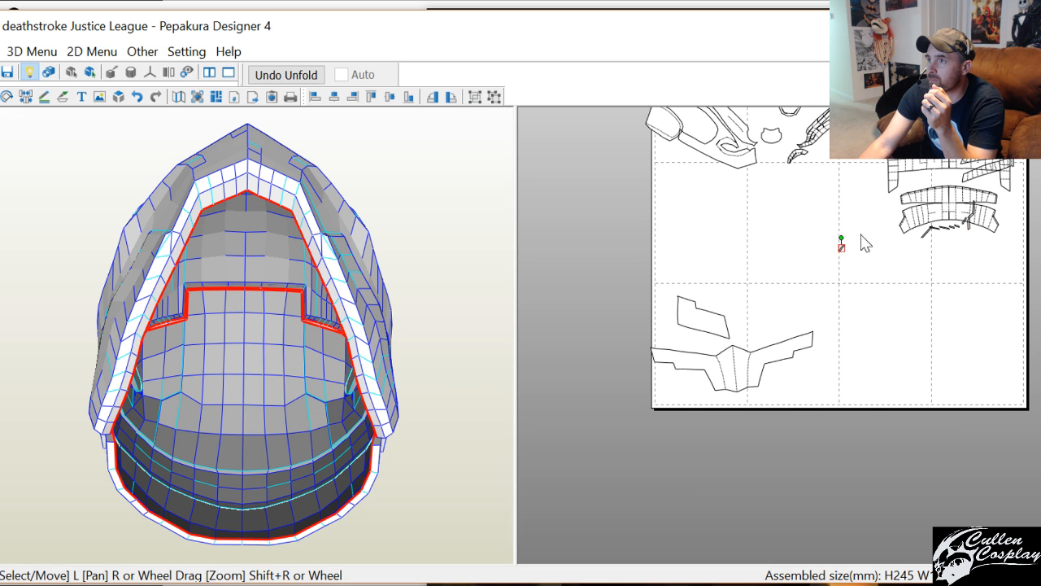
right_click_drag(854, 219, 942, 314)
left_click_drag(875, 175, 824, 317)
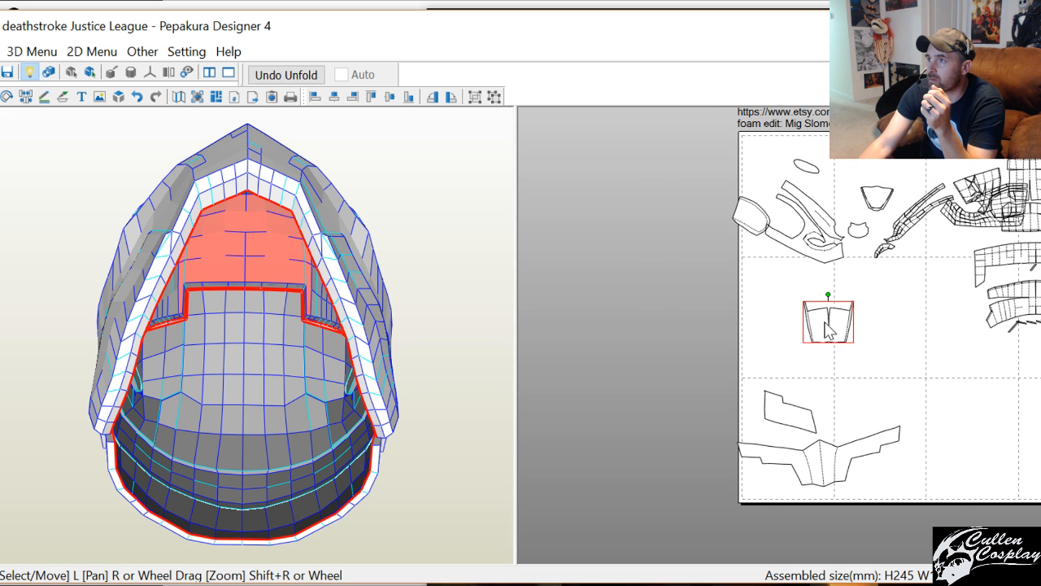
Move the small notched piece, the tapered forehead piece and the curved eye piece onto the lower page beside the mouth and cheek pieces
left_click_drag(859, 231, 814, 395)
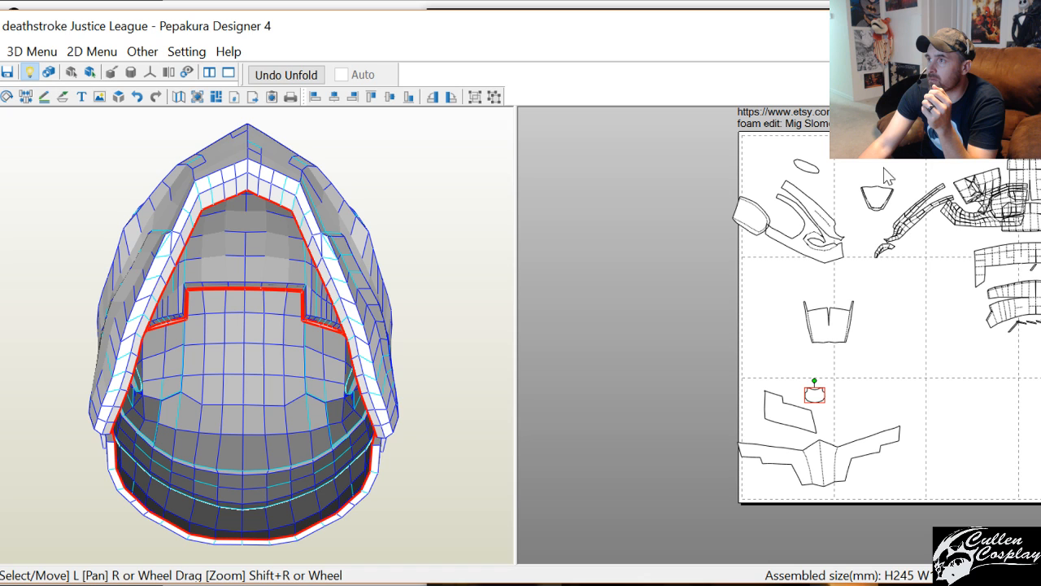
left_click_drag(885, 188, 794, 330)
left_click_drag(809, 231, 875, 388)
Move the long curved strip, the rounded side piece and the small oval next to the other finished parts at the lower page's edge
left_click(821, 211)
left_click_drag(823, 218, 744, 408)
left_click_drag(752, 210, 729, 343)
left_click_drag(810, 169, 769, 338)
Examine on the 3D helmet which areas the gathered parts cover, including where the slit trapezoidal panel sits
left_click_drag(903, 493, 723, 313)
left_click_drag(326, 342, 267, 417)
scroll(786, 325, "up", 2)
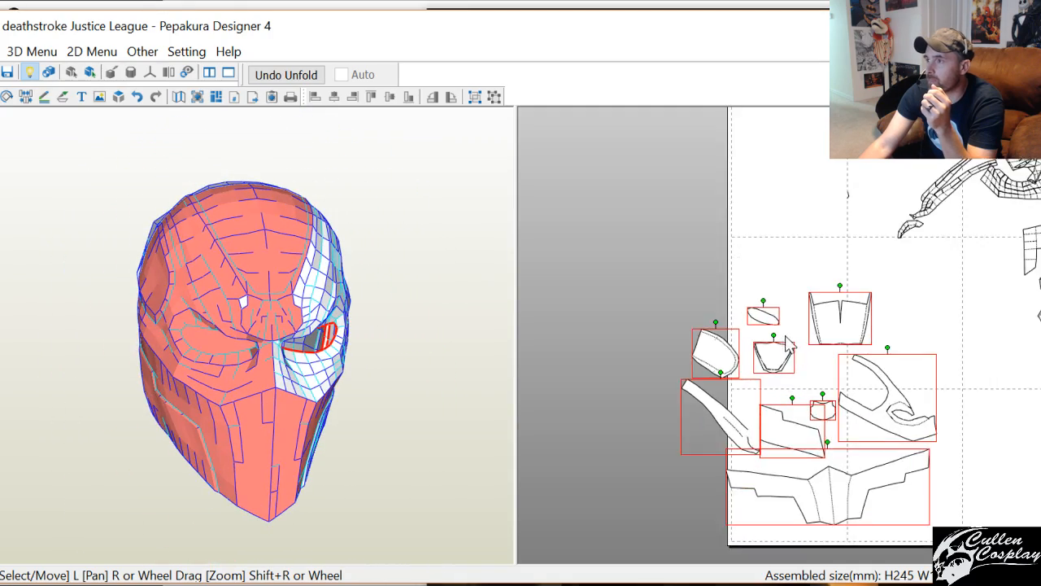
left_click(820, 383)
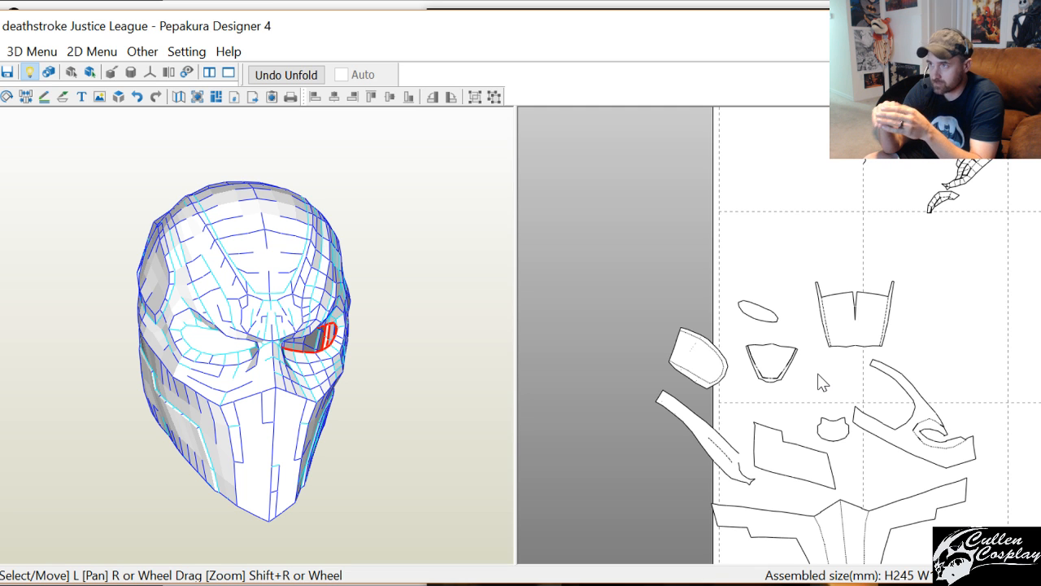
scroll(821, 383, "up", 4)
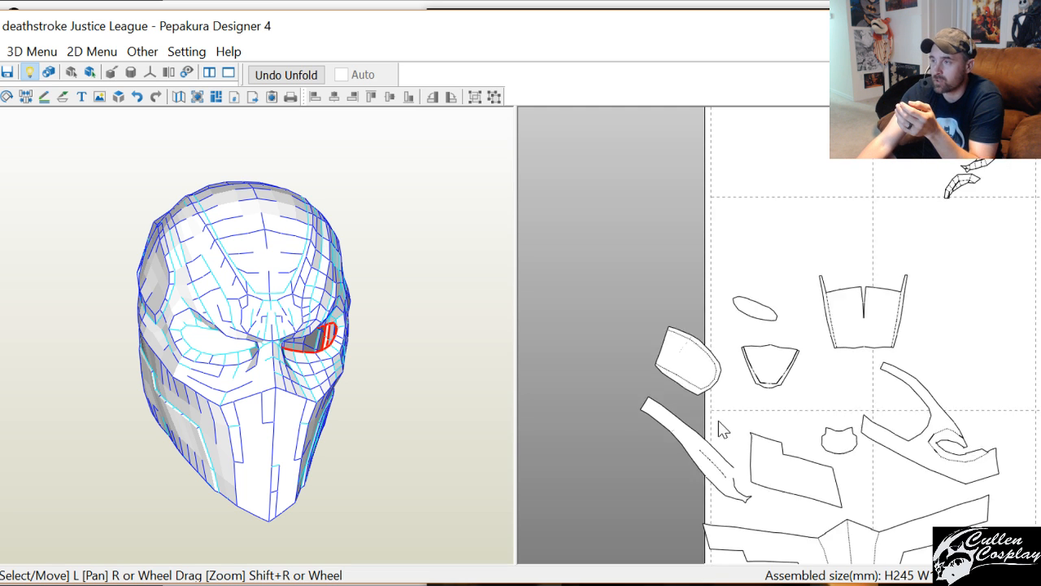
left_click(858, 319)
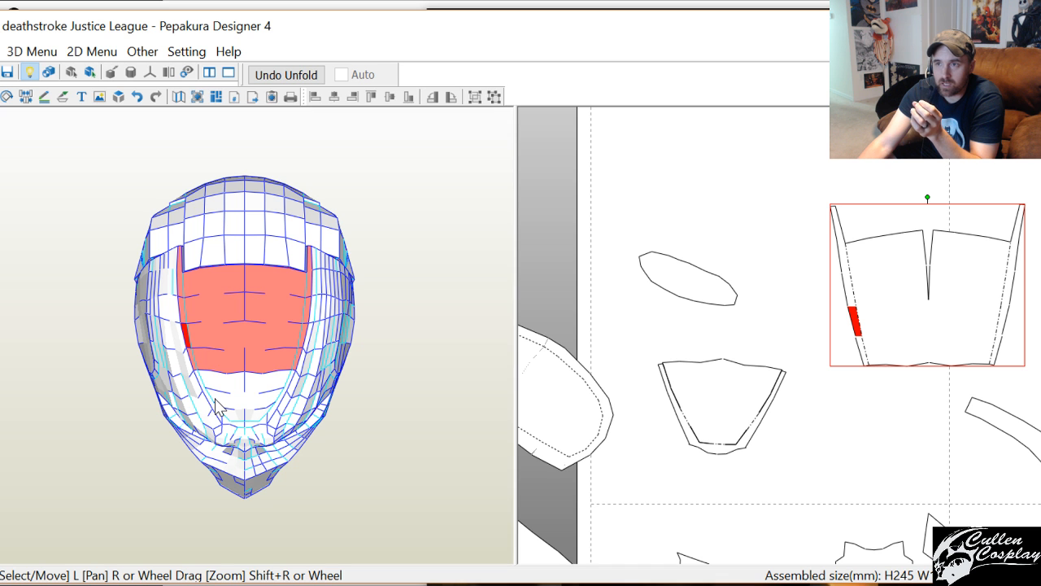
left_click_drag(252, 360, 255, 323)
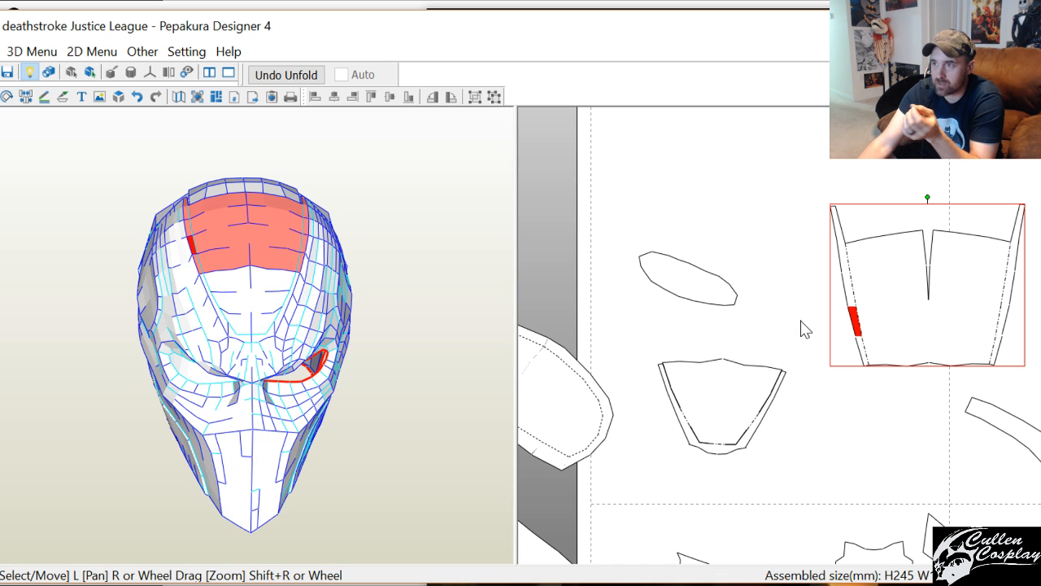
scroll(752, 400, "up", 4)
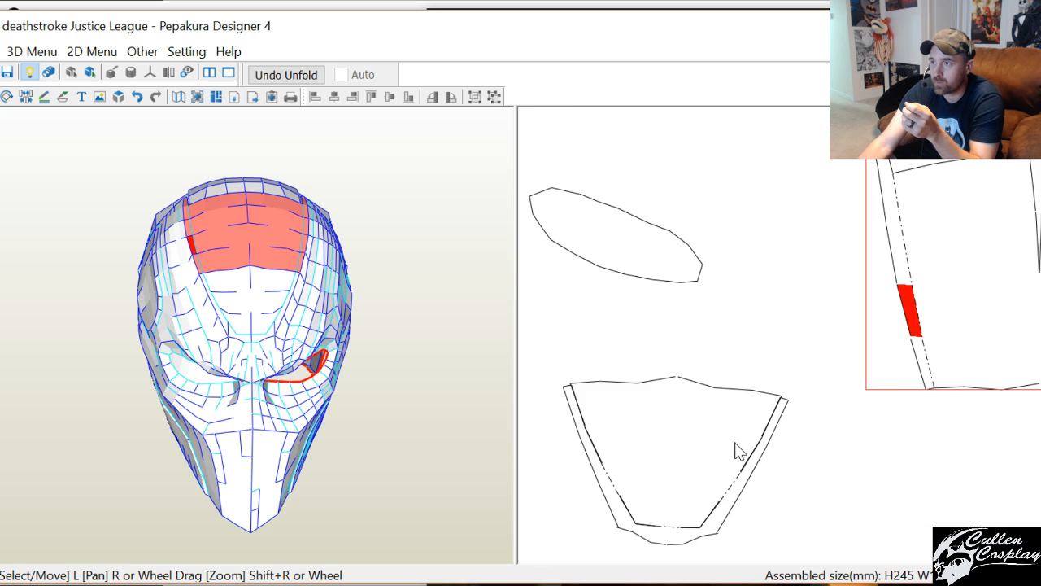
Use Join/Disjoin Face on the tapered forehead piece to detach its right rim strip and rejoin it in segments along the inner fold line
left_click(767, 416)
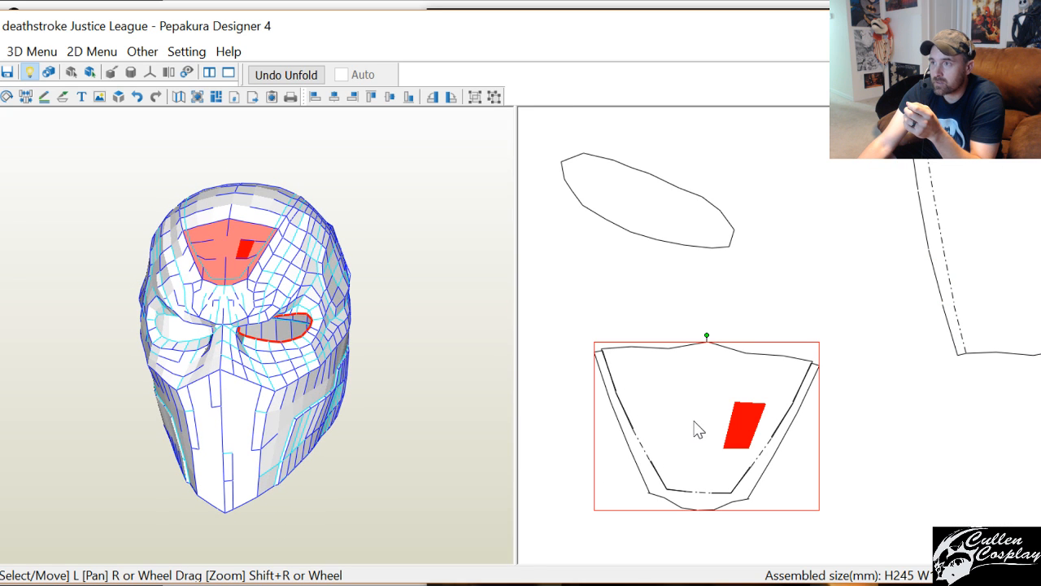
left_click_drag(765, 405, 768, 405)
right_click(774, 437)
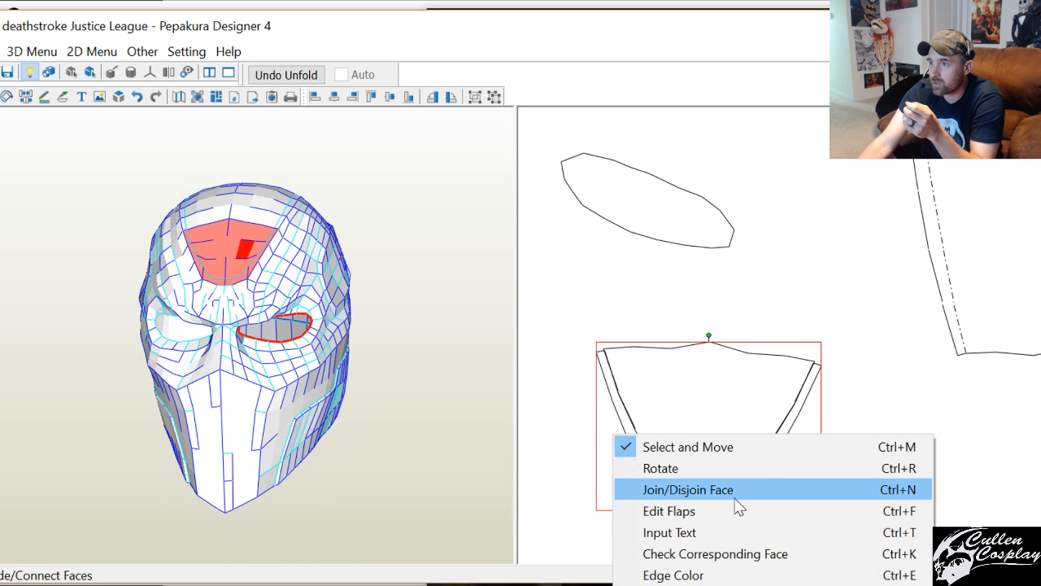
left_click(734, 505)
left_click(780, 446)
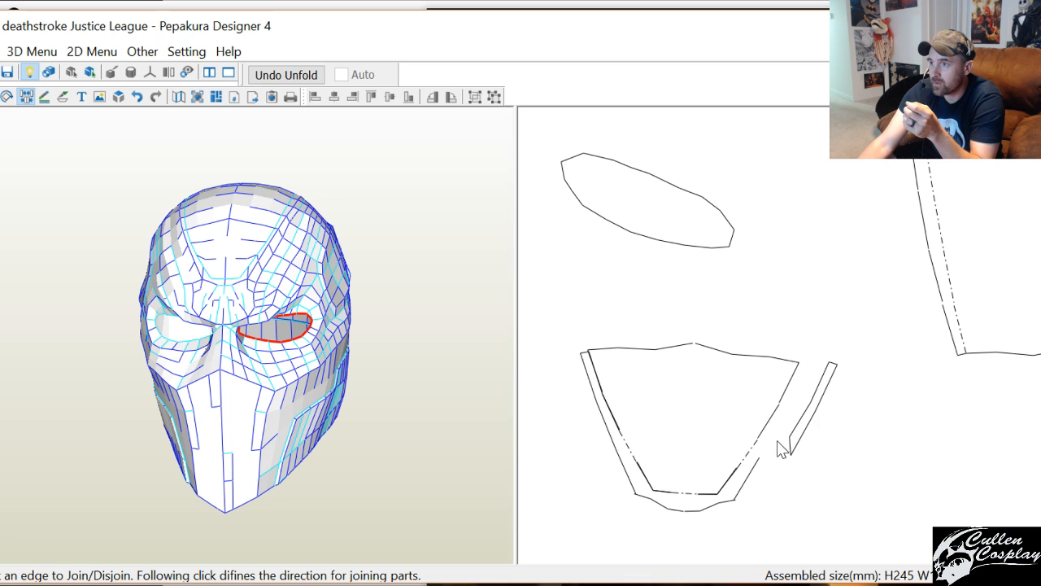
left_click(771, 434)
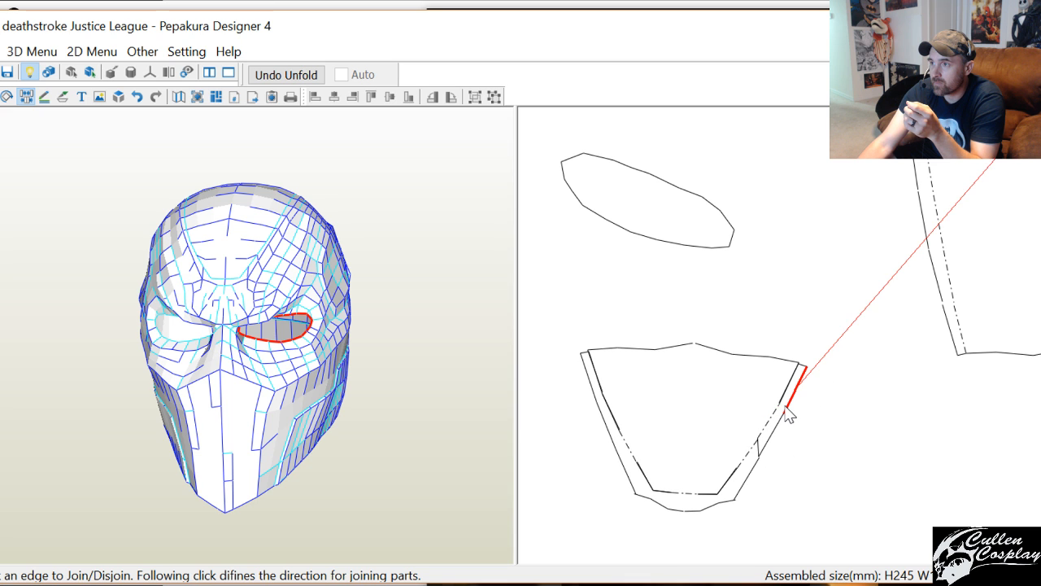
left_click(783, 409)
left_click(777, 407)
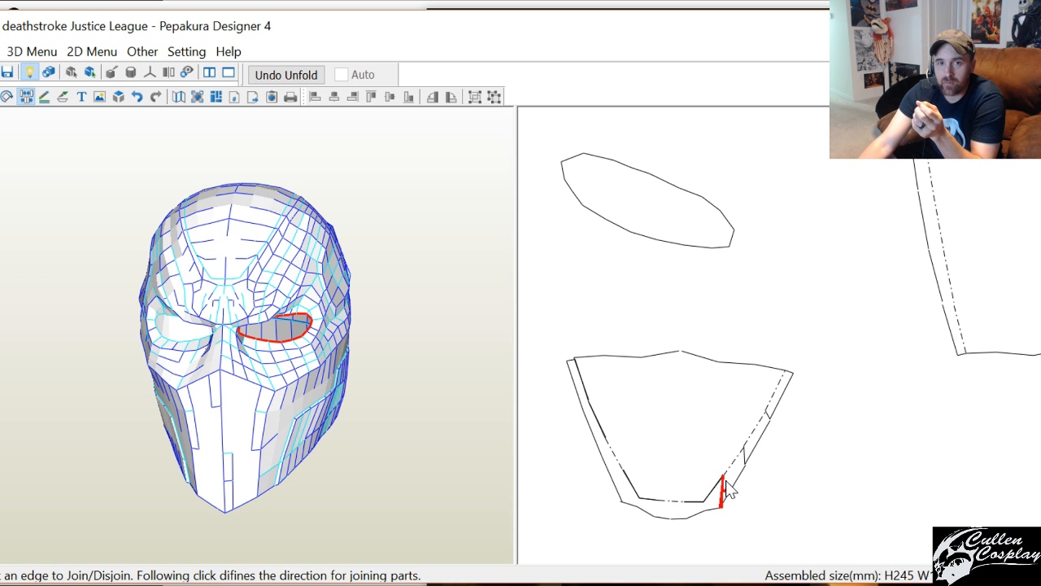
left_click(727, 489)
Return to Select and Move and box-select the whole group of finished parts to review the set, leaving nothing selected
scroll(743, 461, "up", 1)
scroll(743, 461, "down", 4)
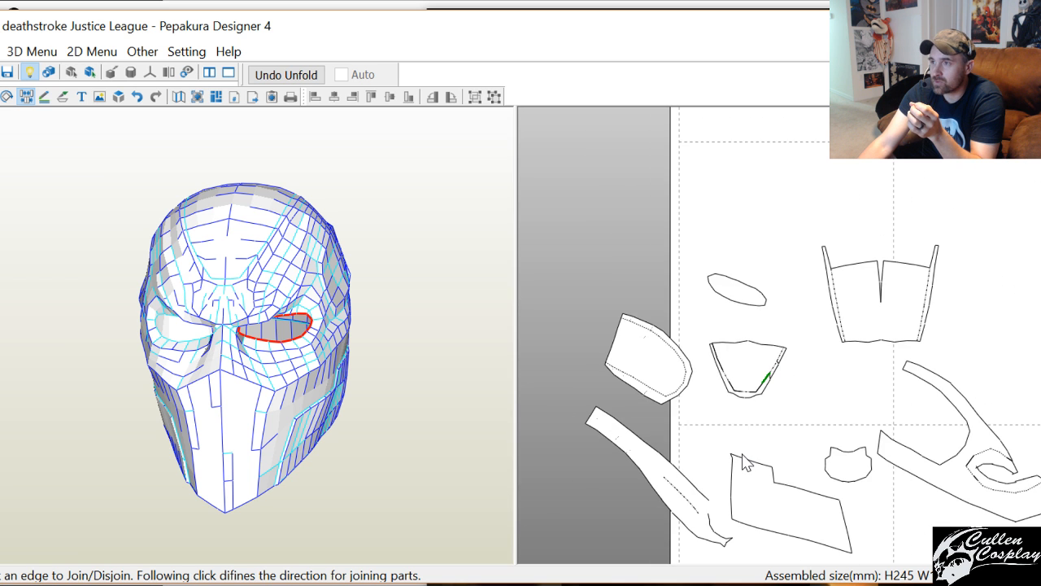
scroll(742, 454, "down", 1)
middle_click_drag(826, 396, 805, 305)
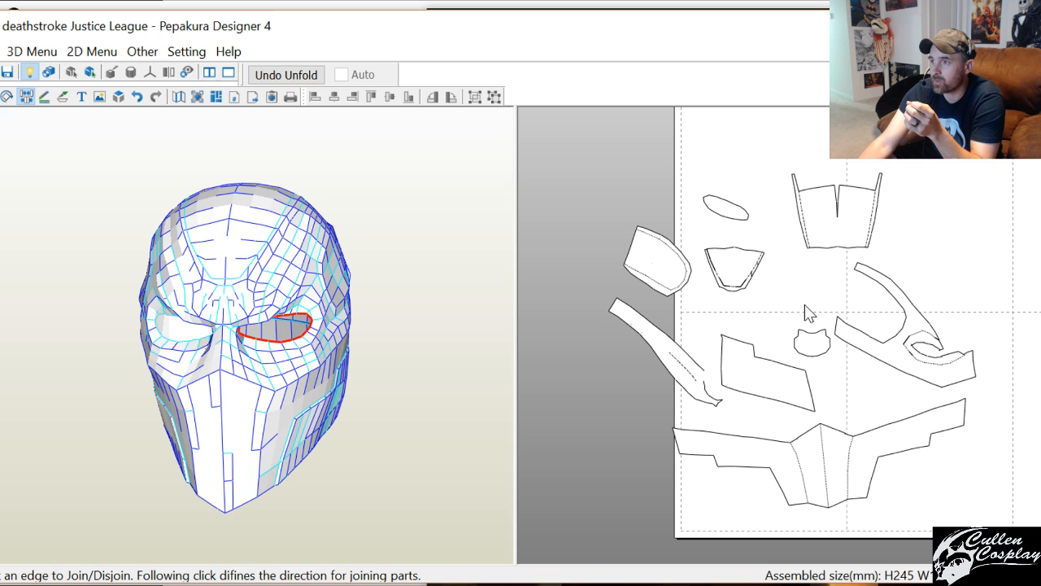
right_click(850, 419)
left_click(841, 425)
left_click_drag(976, 496, 551, 185)
left_click(769, 241)
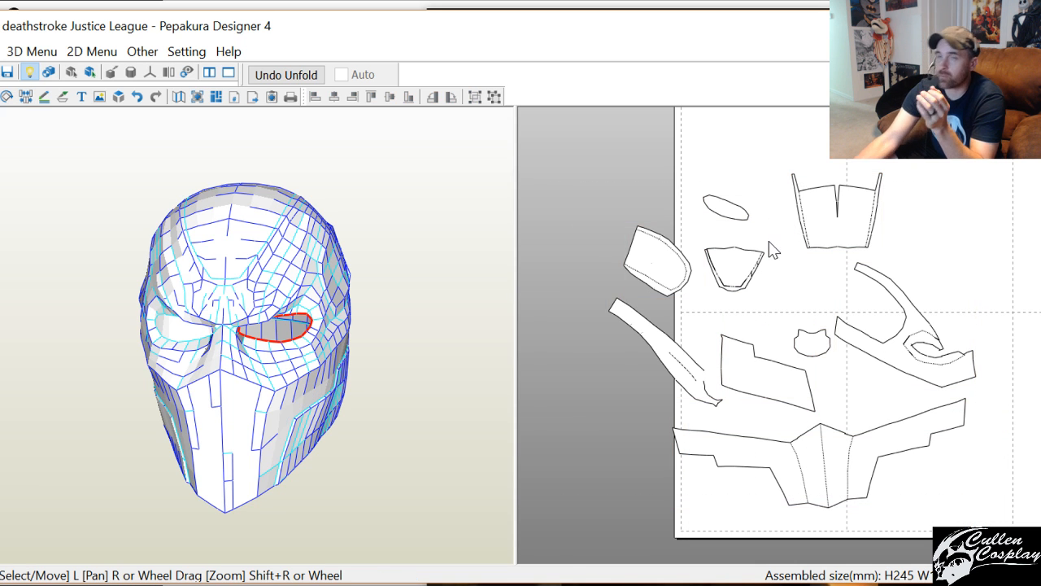